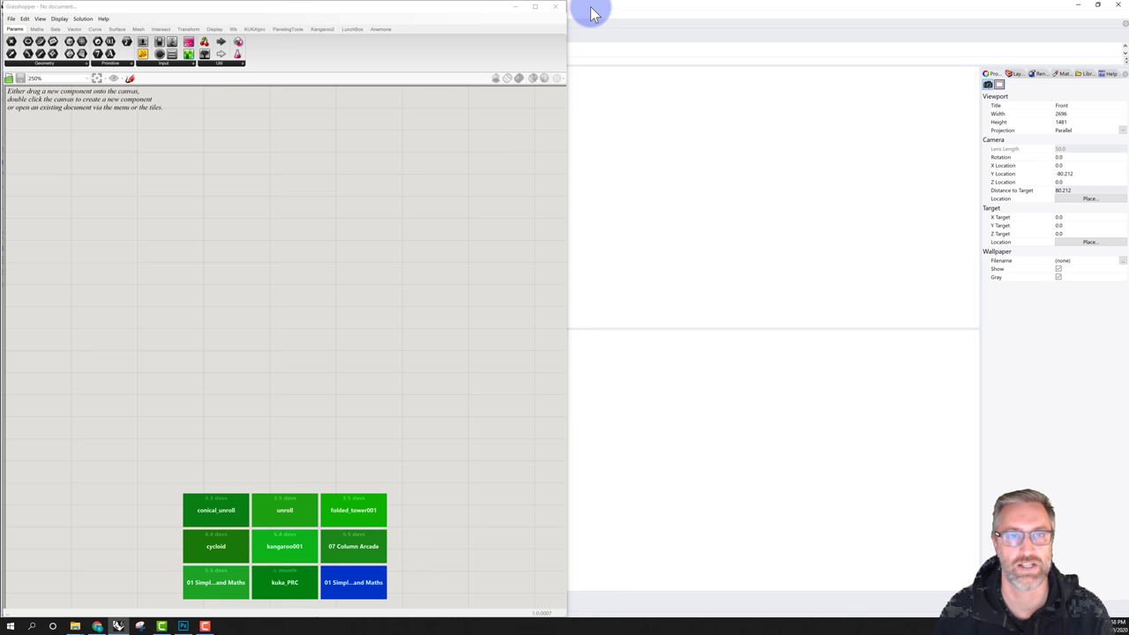
- Arrange the two windows side by side, with Grasshopper filling the left half of the display and Rhino the right half
{"action": "left_click_drag", "start_coordinate": [593, 16], "coordinate": [1124, 83]}
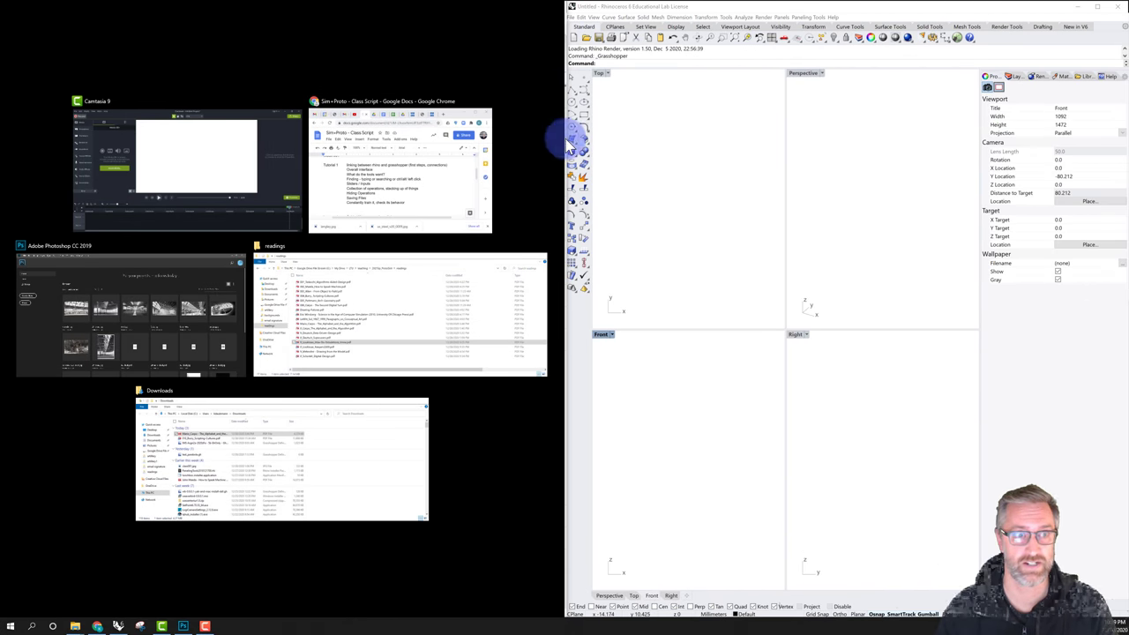
{"action": "left_click", "coordinate": [662, 133]}
{"action": "left_click_drag", "start_coordinate": [426, 18], "coordinate": [8, 138]}
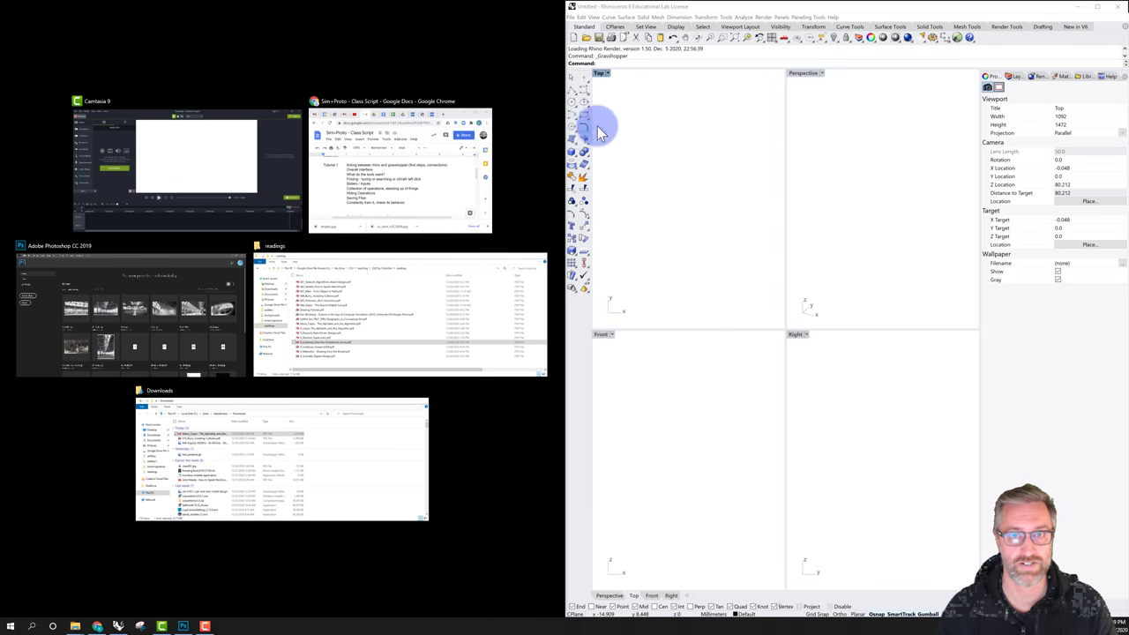
{"action": "left_click", "coordinate": [627, 117]}
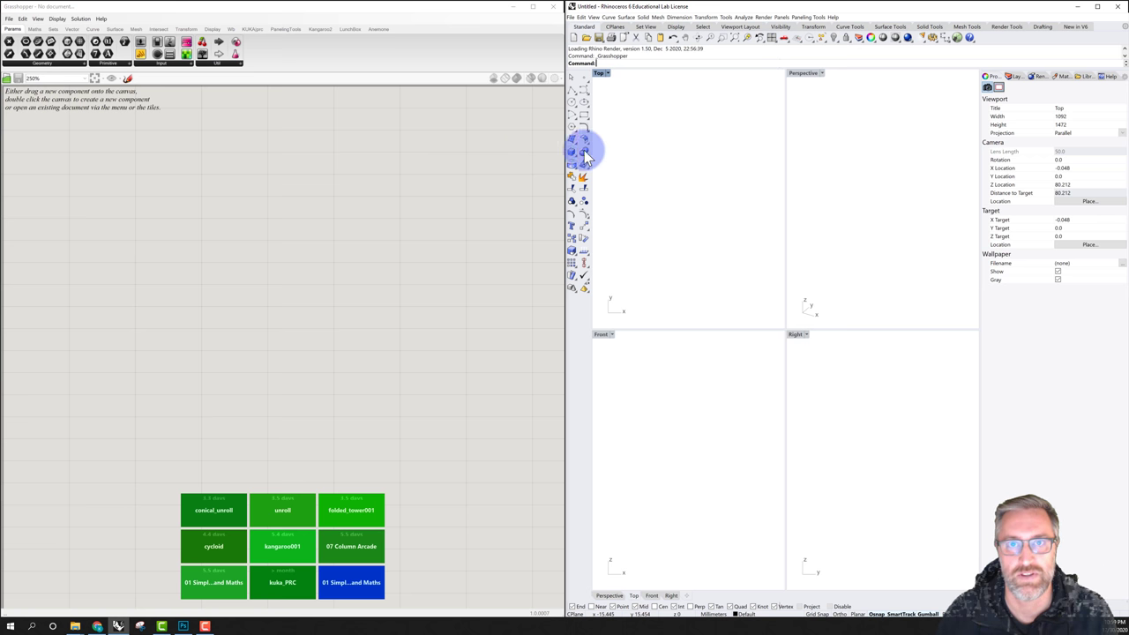
- Create a new Rhino file from the Large Objects - Feet template
{"action": "left_click", "coordinate": [652, 141]}
{"action": "left_click", "coordinate": [575, 37]}
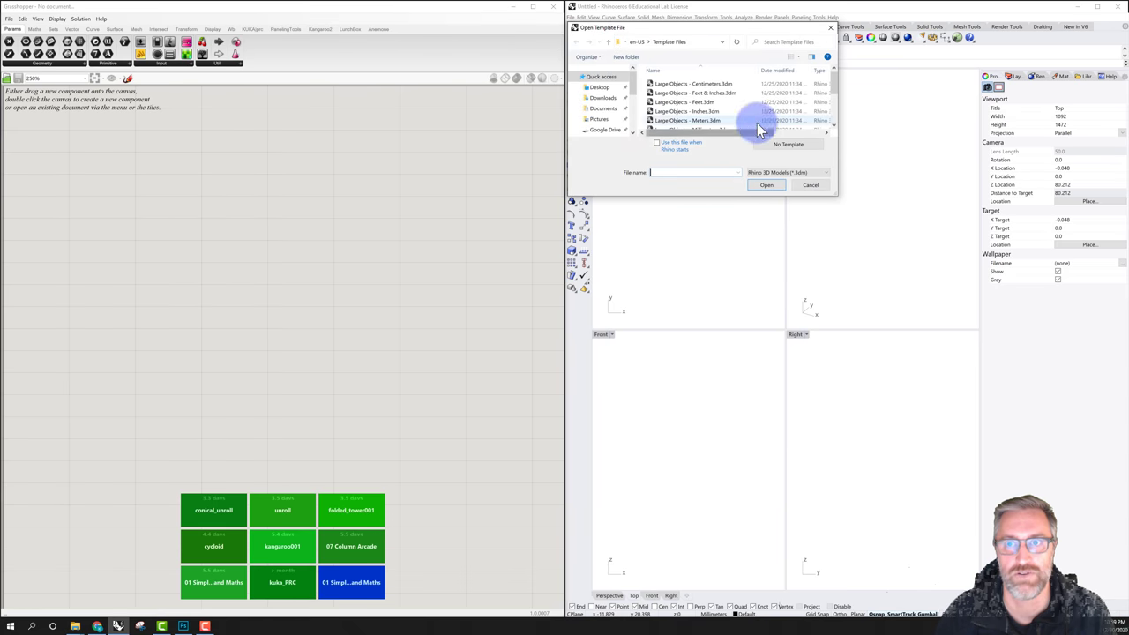
{"action": "left_click_drag", "start_coordinate": [836, 195], "coordinate": [915, 378]}
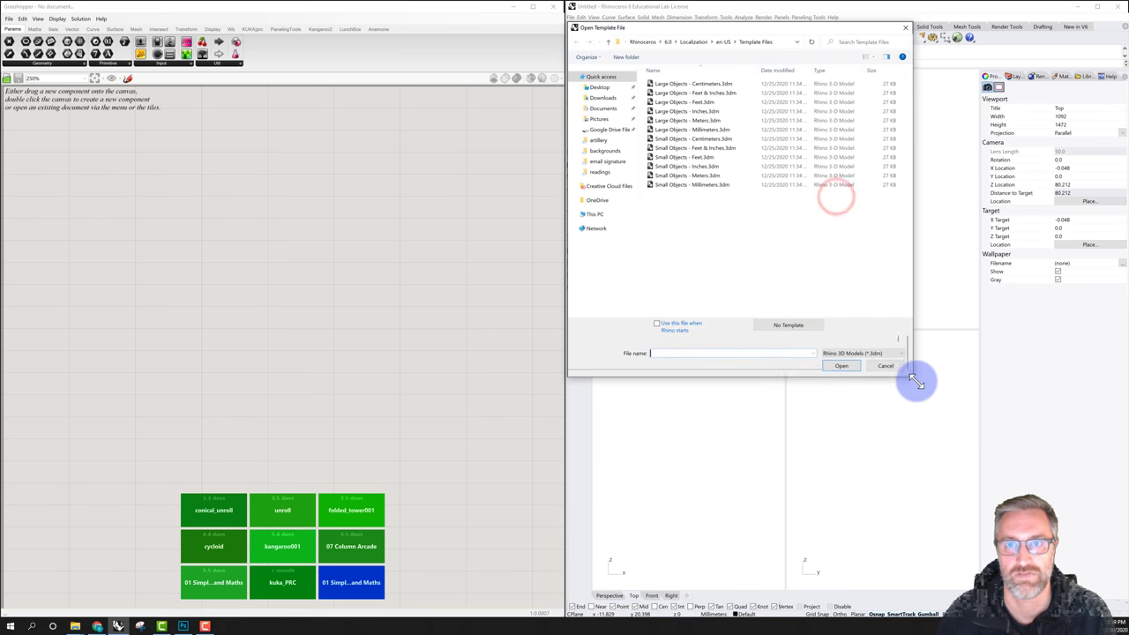
{"action": "left_click", "coordinate": [679, 103]}
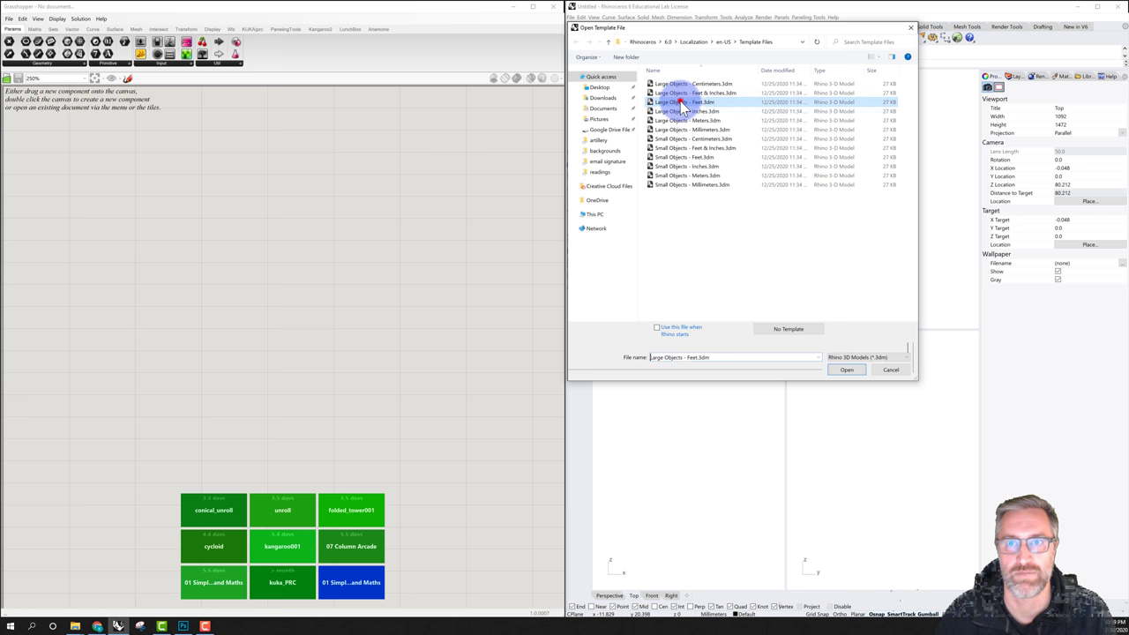
{"action": "left_click", "coordinate": [847, 369]}
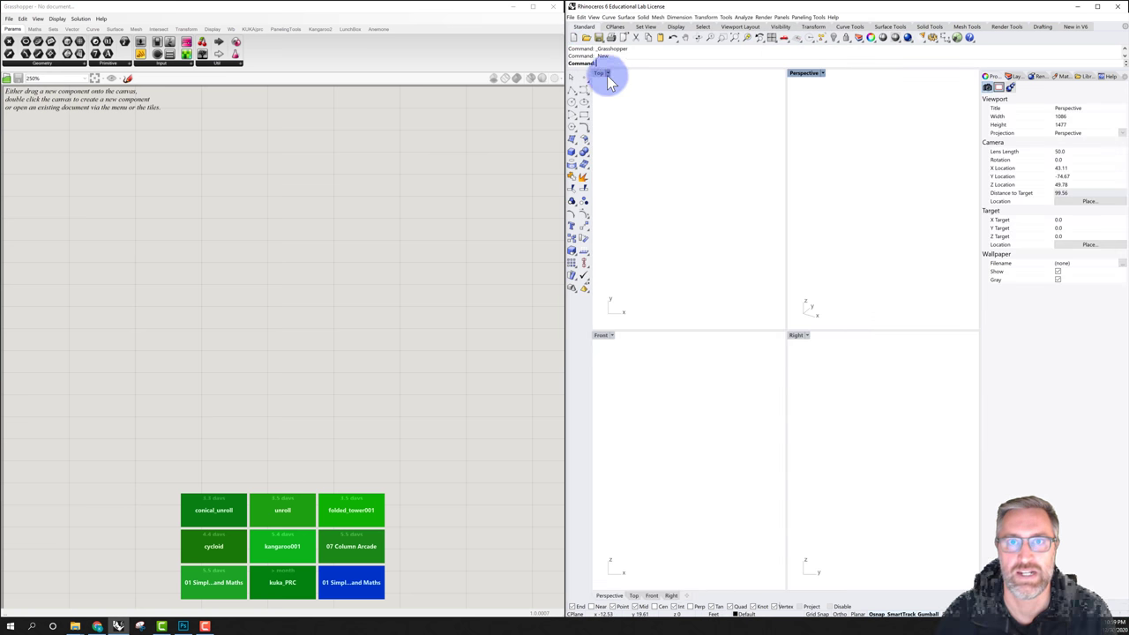
- Save the Rhino model as tutorial001 in the grasshopper folder
{"action": "left_click", "coordinate": [572, 19]}
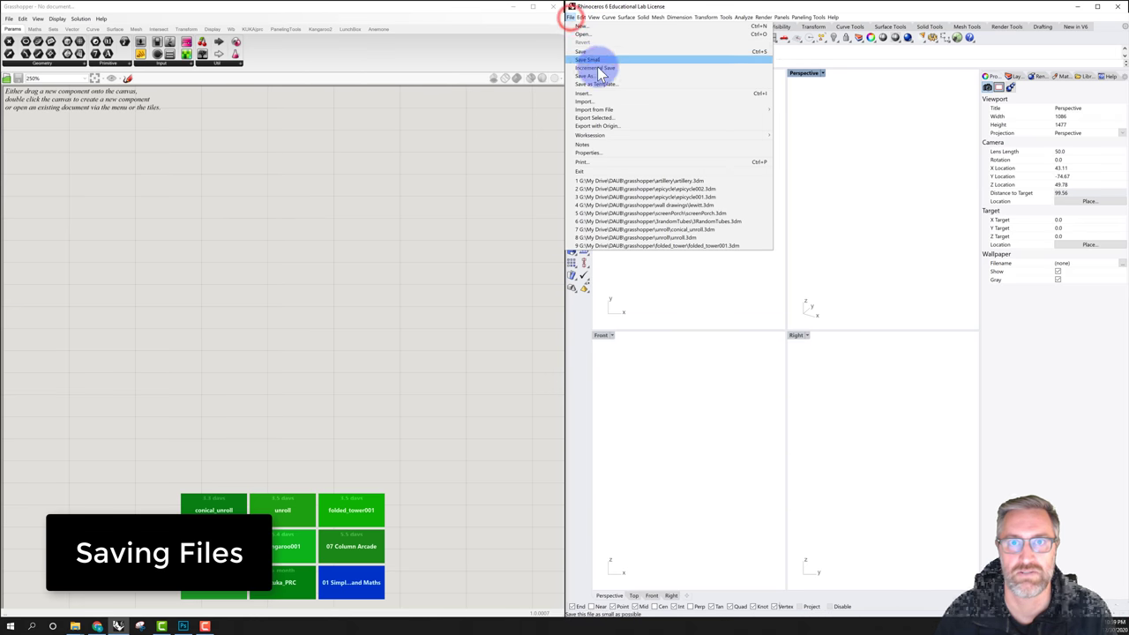
{"action": "left_click", "coordinate": [597, 75]}
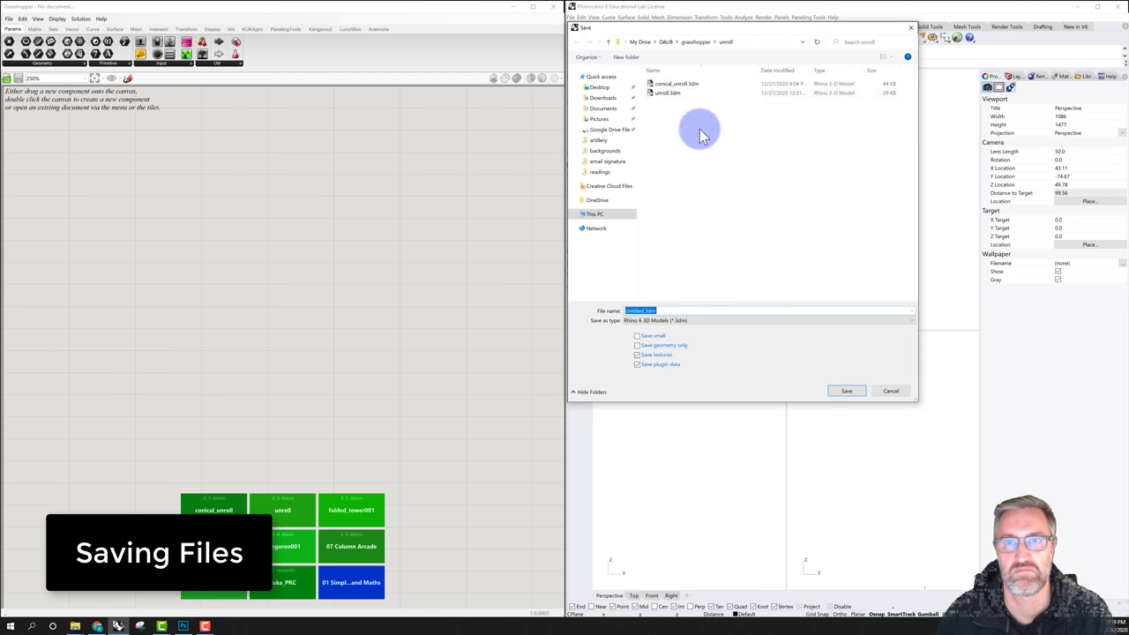
{"action": "left_click", "coordinate": [697, 43]}
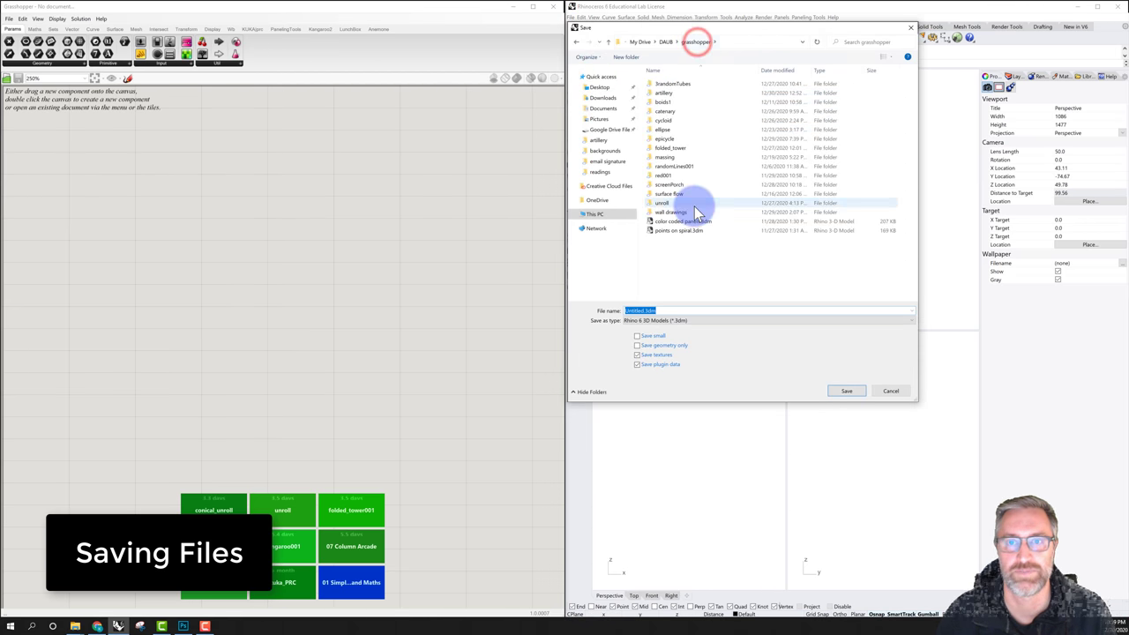
{"action": "left_click", "coordinate": [682, 256]}
{"action": "double_click", "coordinate": [673, 311]}
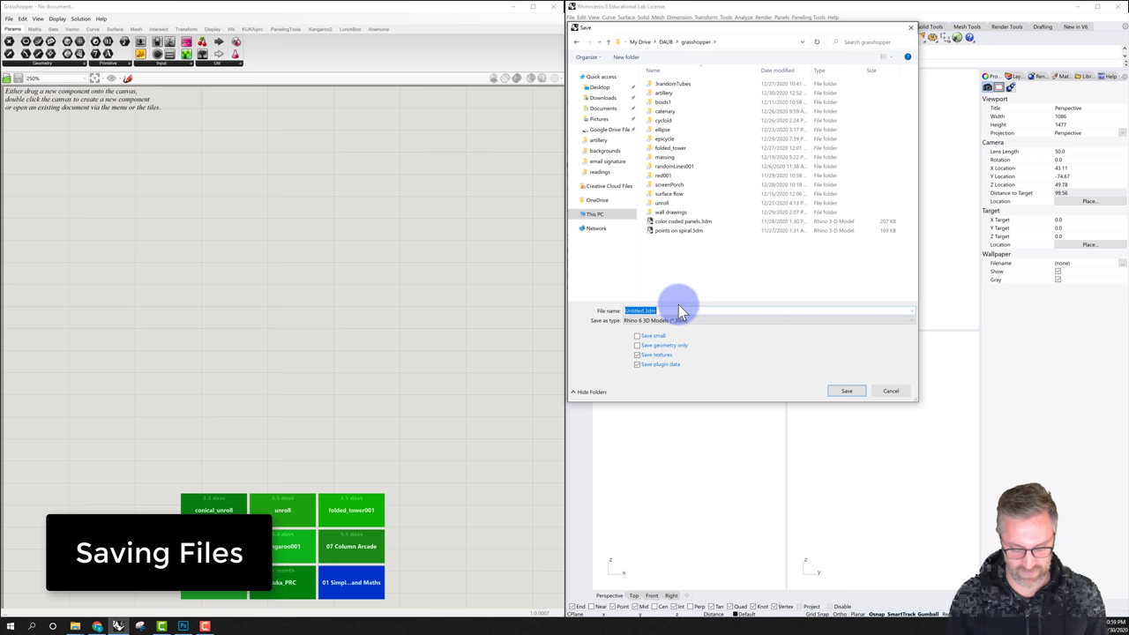
{"action": "type", "text": "tutorial001"}
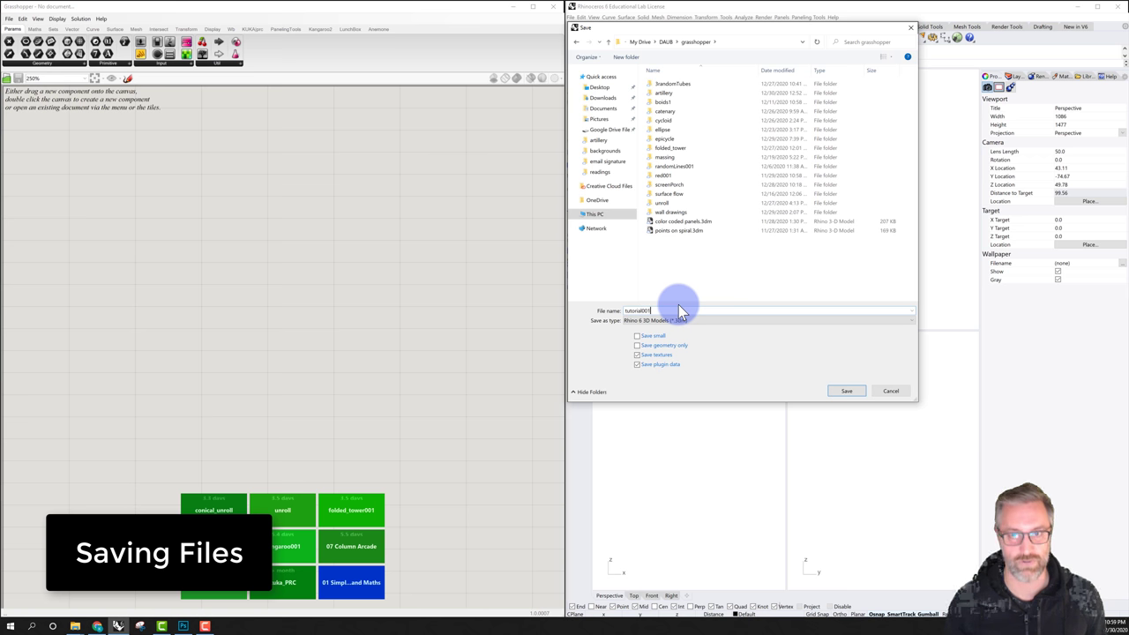
{"action": "left_click", "coordinate": [845, 390]}
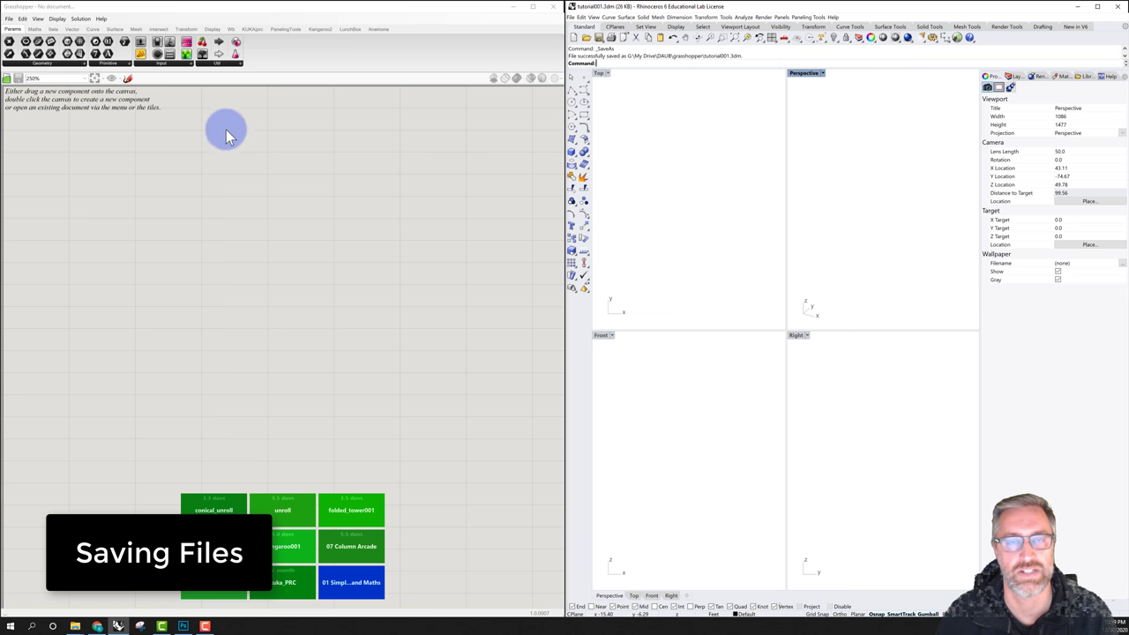
{"action": "left_click", "coordinate": [8, 19]}
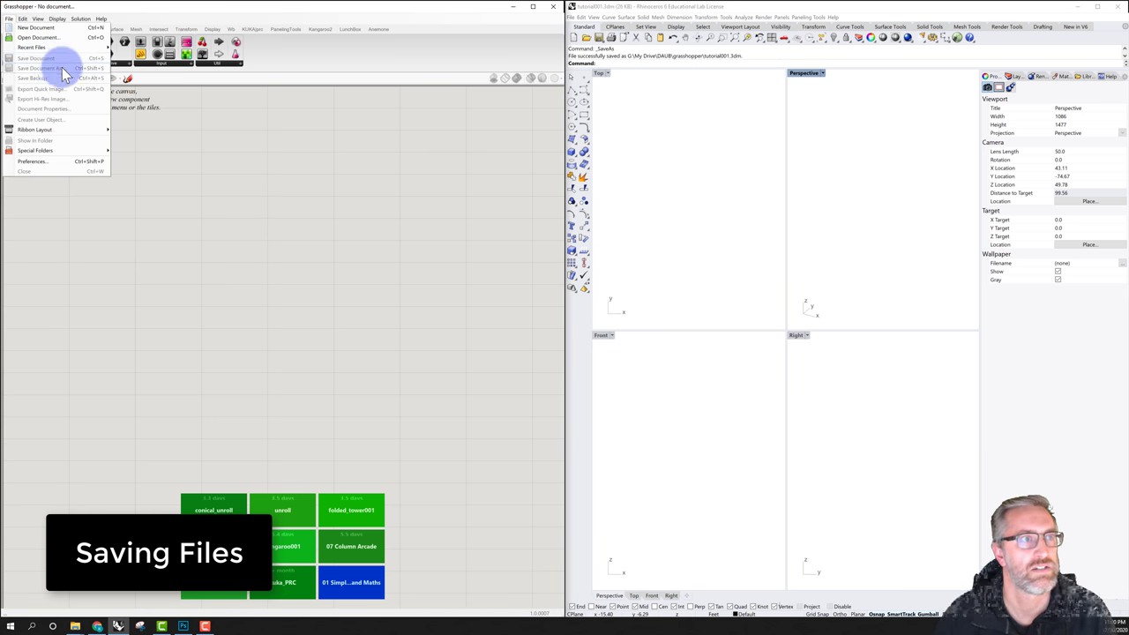
{"action": "left_click", "coordinate": [204, 140]}
{"action": "scroll", "coordinate": [153, 139], "scroll_direction": "down", "scroll_amount": 2}
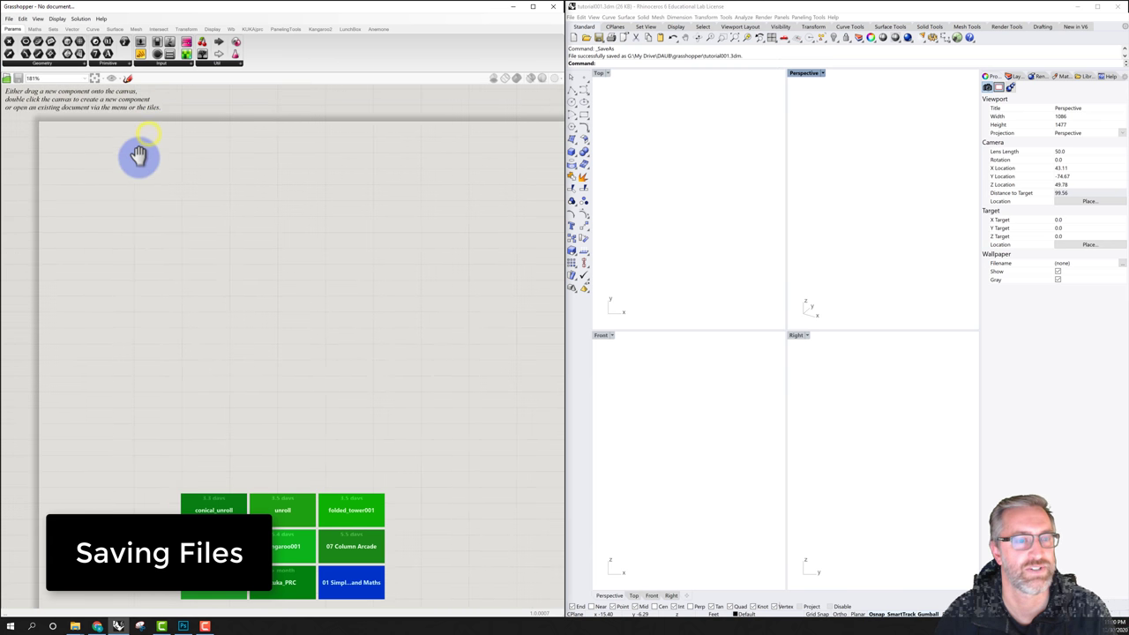
{"action": "left_click", "coordinate": [106, 165]}
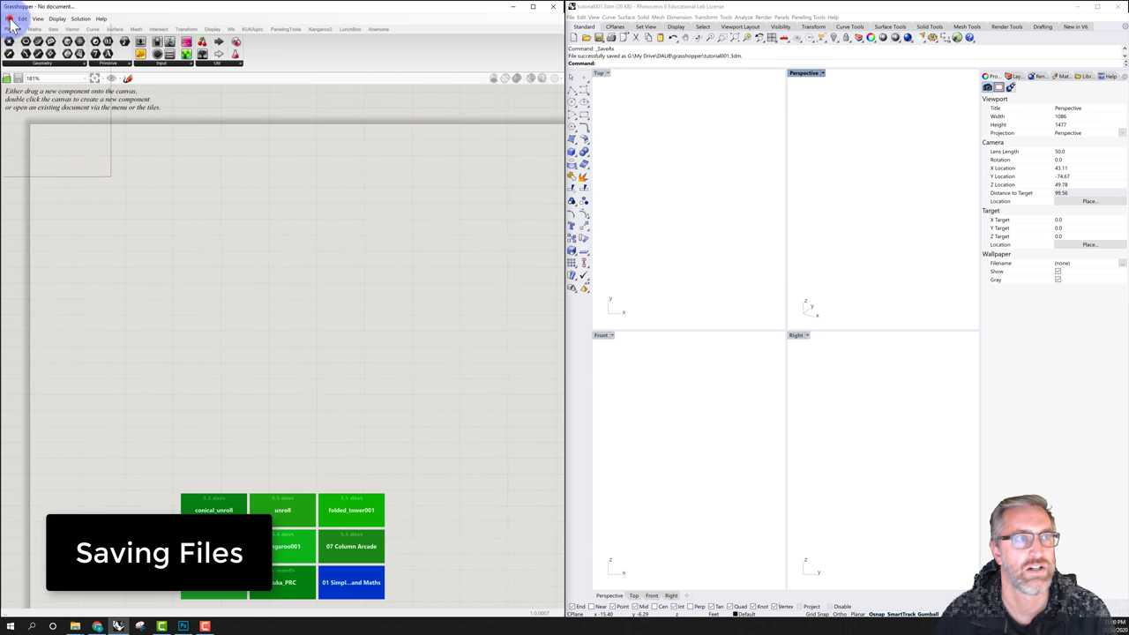
- Create a new blank Grasshopper document
{"action": "left_click", "coordinate": [9, 18]}
{"action": "left_click", "coordinate": [34, 27]}
{"action": "left_click", "coordinate": [126, 143]}
- Save the Grasshopper document as tutorial001 in the grasshopper folder, without the .3dm extension in its name
{"action": "left_click", "coordinate": [9, 19]}
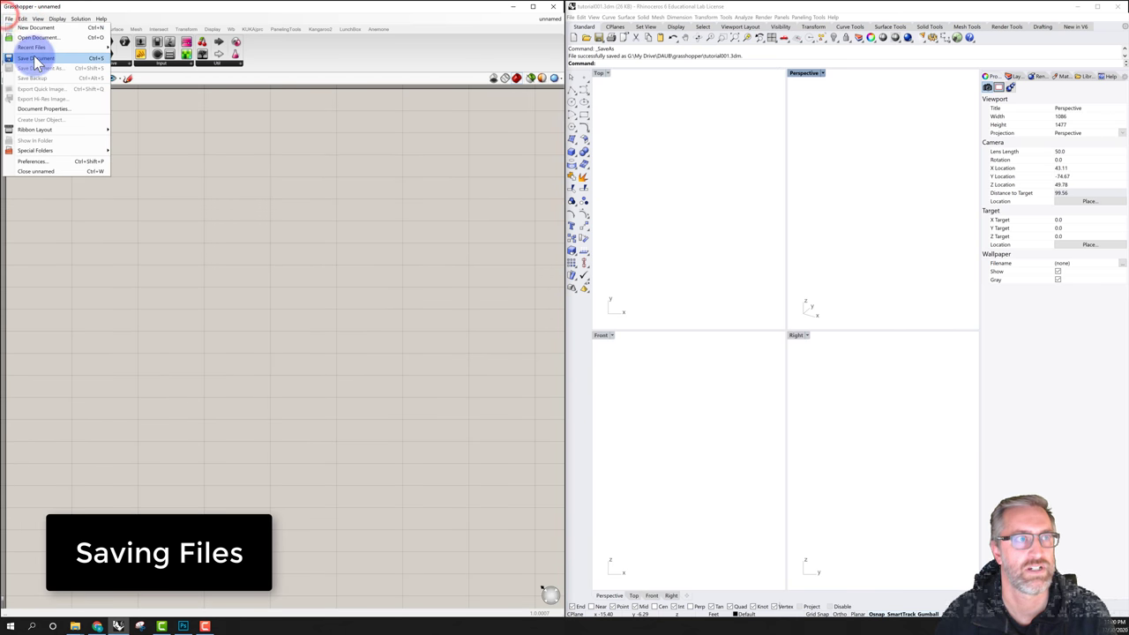
{"action": "left_click", "coordinate": [33, 55]}
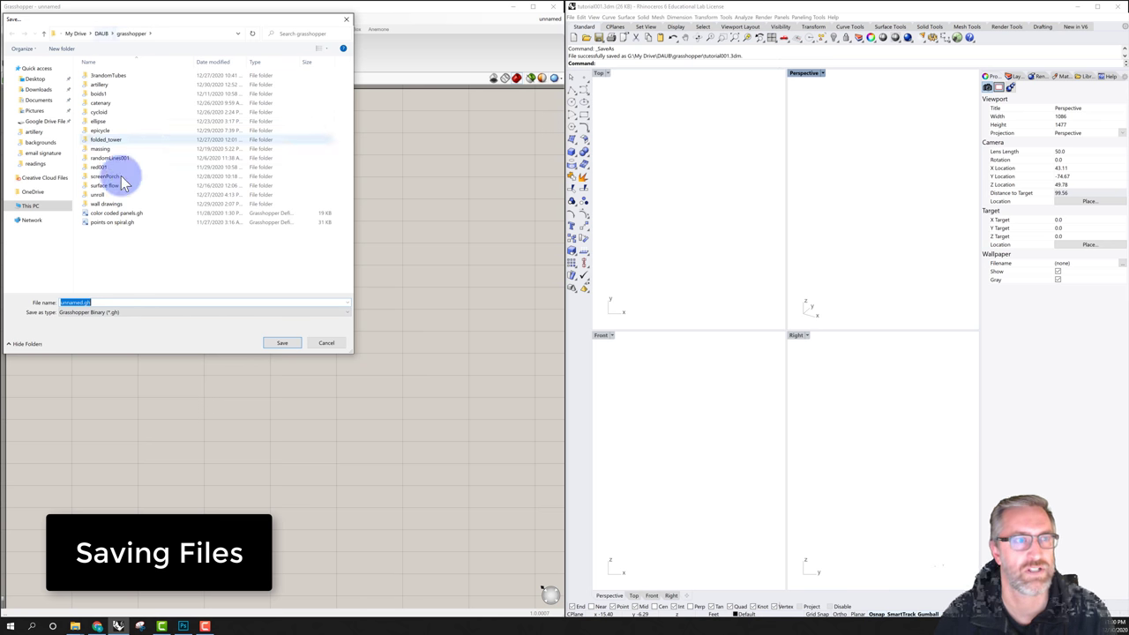
{"action": "type", "text": "tu"}
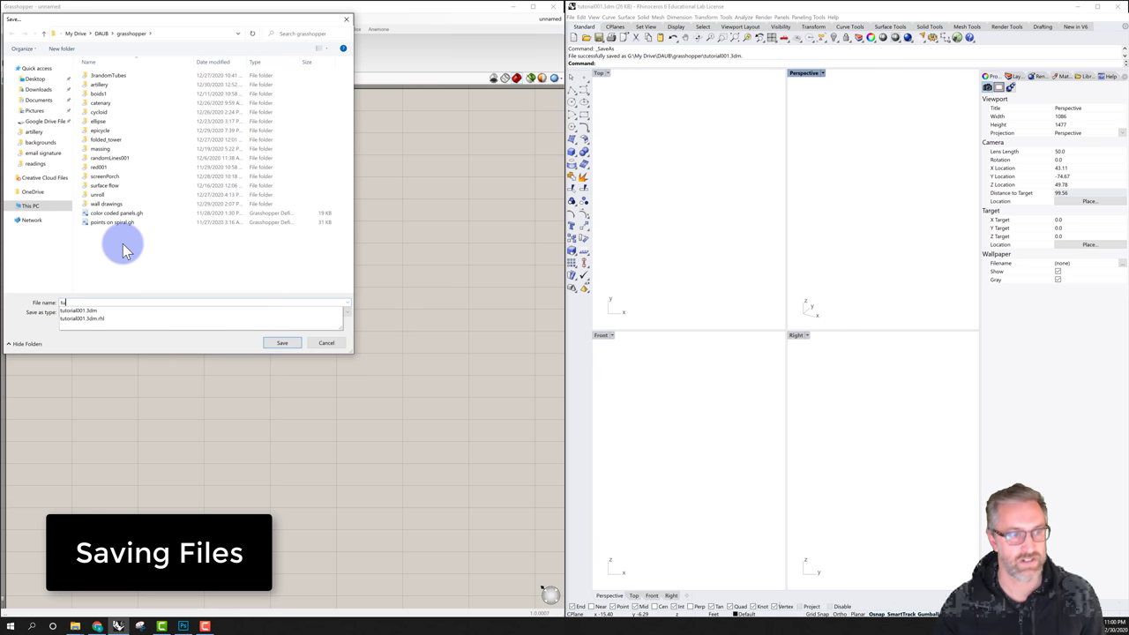
{"action": "left_click", "coordinate": [75, 311]}
{"action": "left_click", "coordinate": [106, 303]}
{"action": "key", "text": "BackSpace"}
{"action": "key", "text": "BackSpace"}
{"action": "key", "text": "BackSpace"}
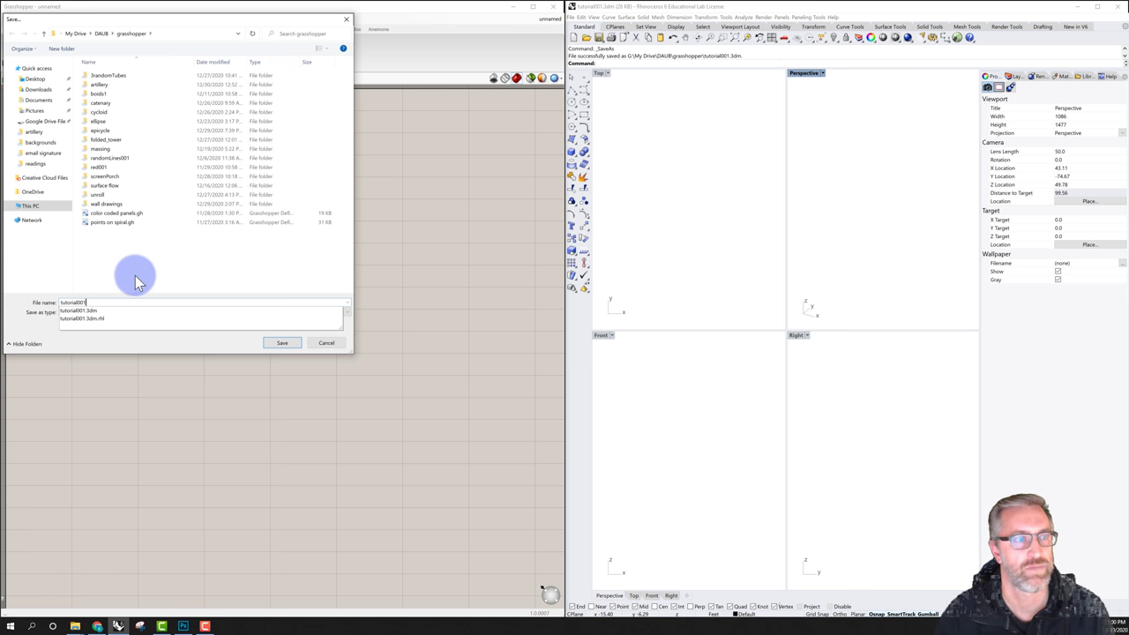
{"action": "left_click", "coordinate": [134, 276]}
{"action": "left_click", "coordinate": [274, 343]}
{"action": "left_click", "coordinate": [285, 245]}
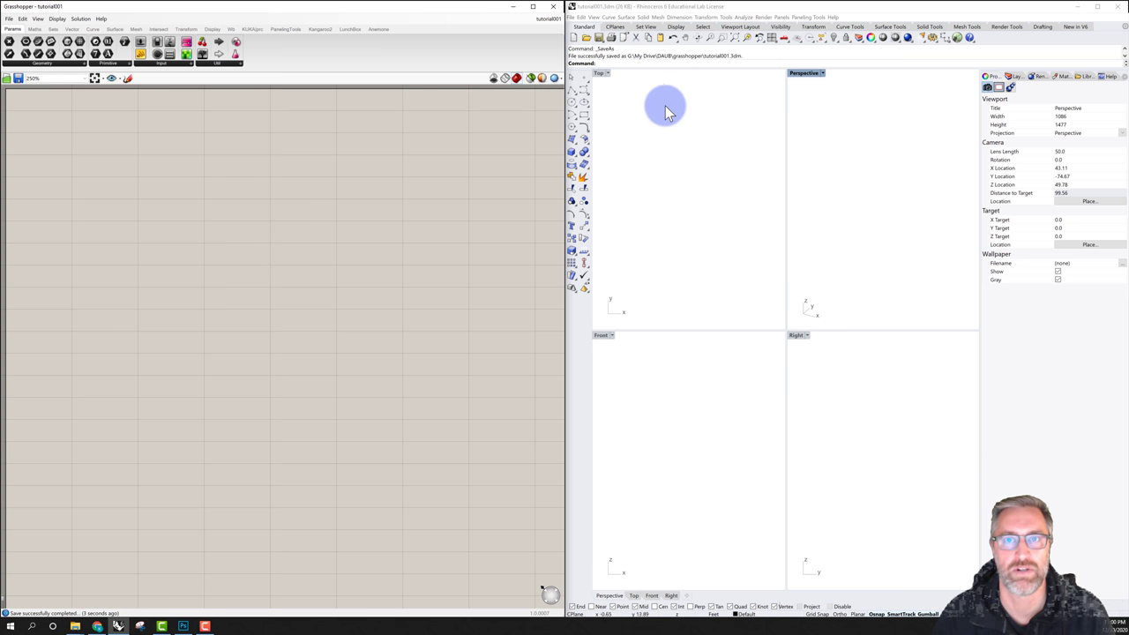
- Maximize the Perspective viewport in Rhino
{"action": "double_click", "coordinate": [803, 72]}
{"action": "left_click", "coordinate": [746, 204]}
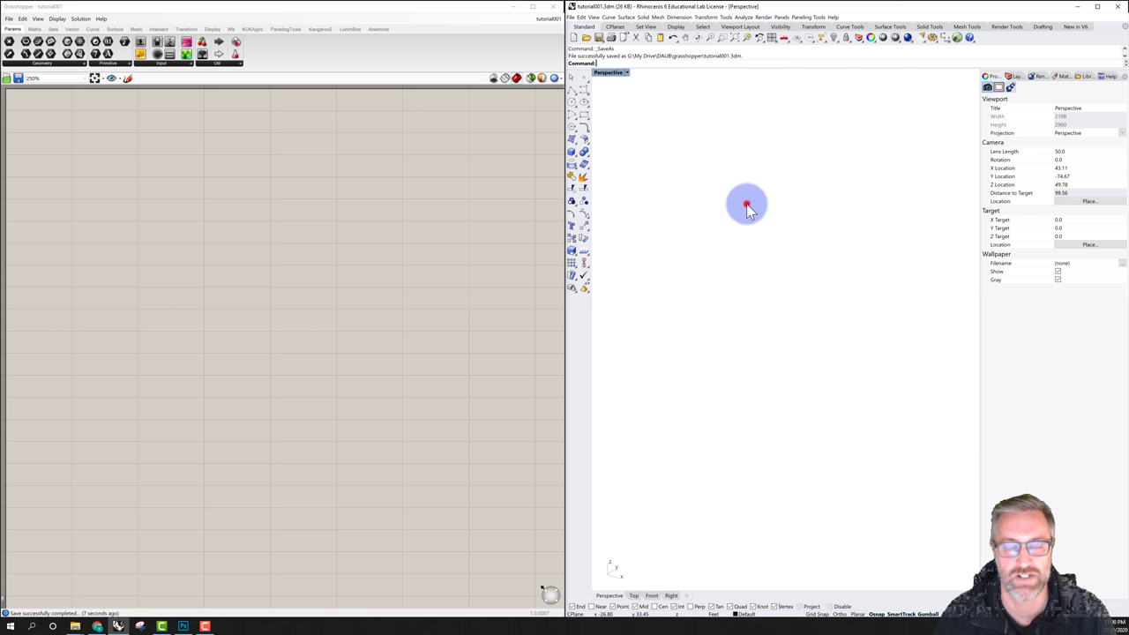
{"action": "left_click", "coordinate": [476, 240]}
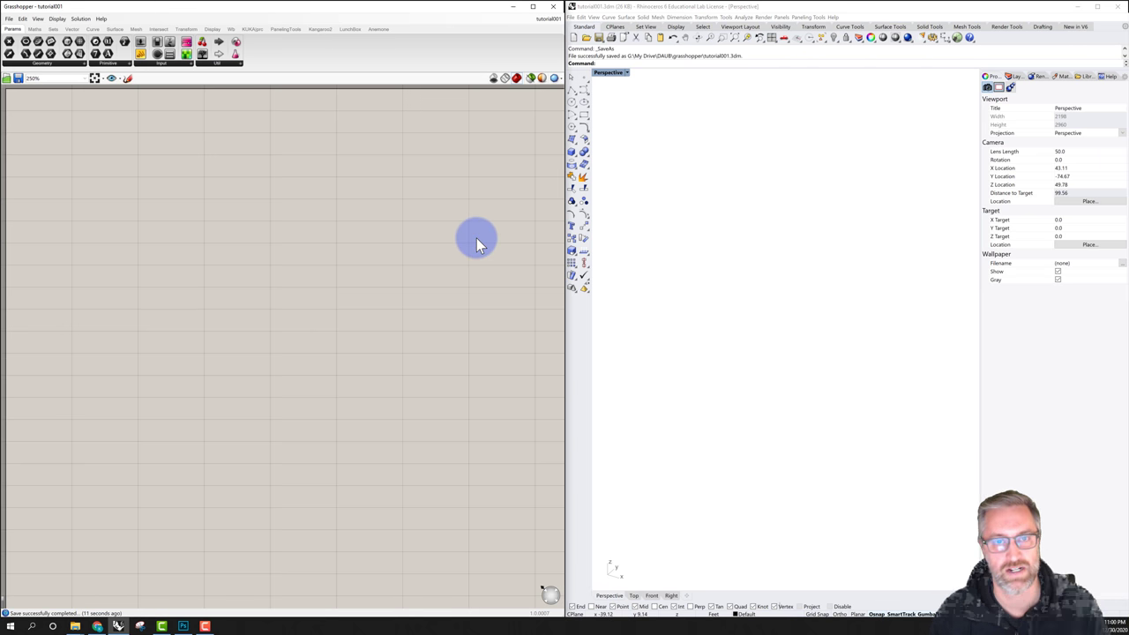
{"action": "left_click", "coordinate": [441, 217]}
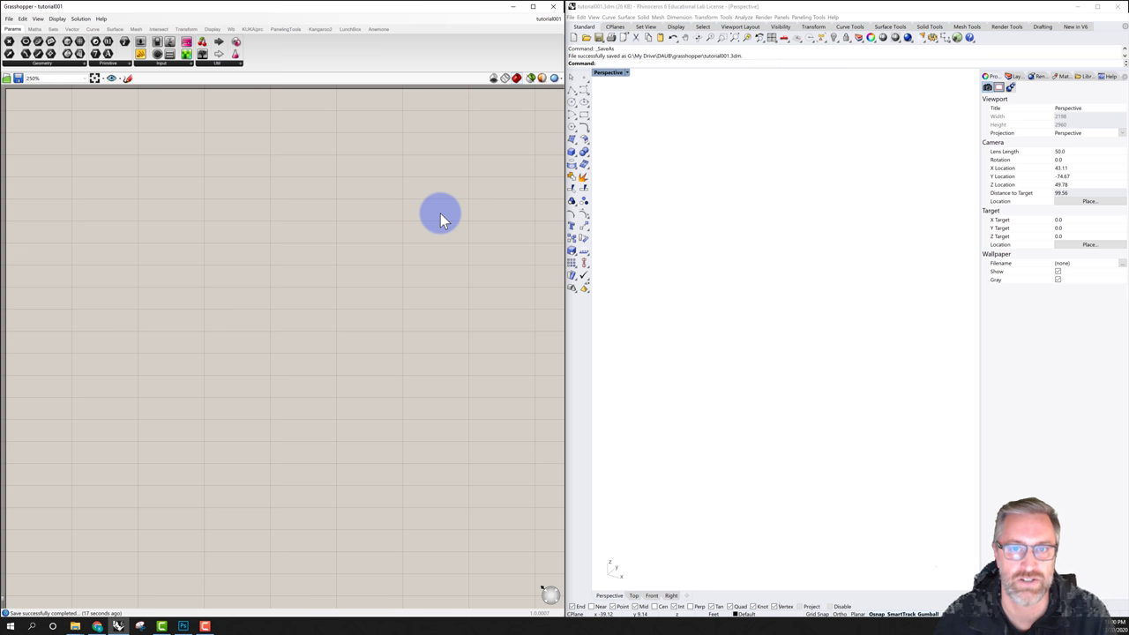
{"action": "left_click", "coordinate": [651, 180]}
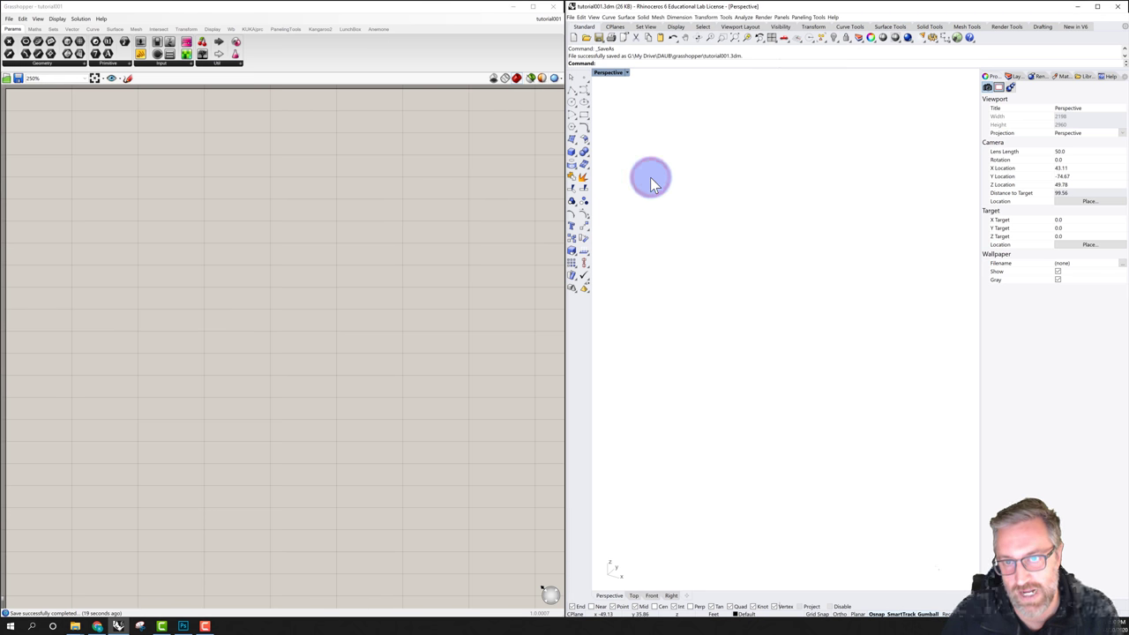
- Place a Rhino point at the origin and draw a single-segment polyline from it along the X axis
{"action": "left_click", "coordinate": [585, 81]}
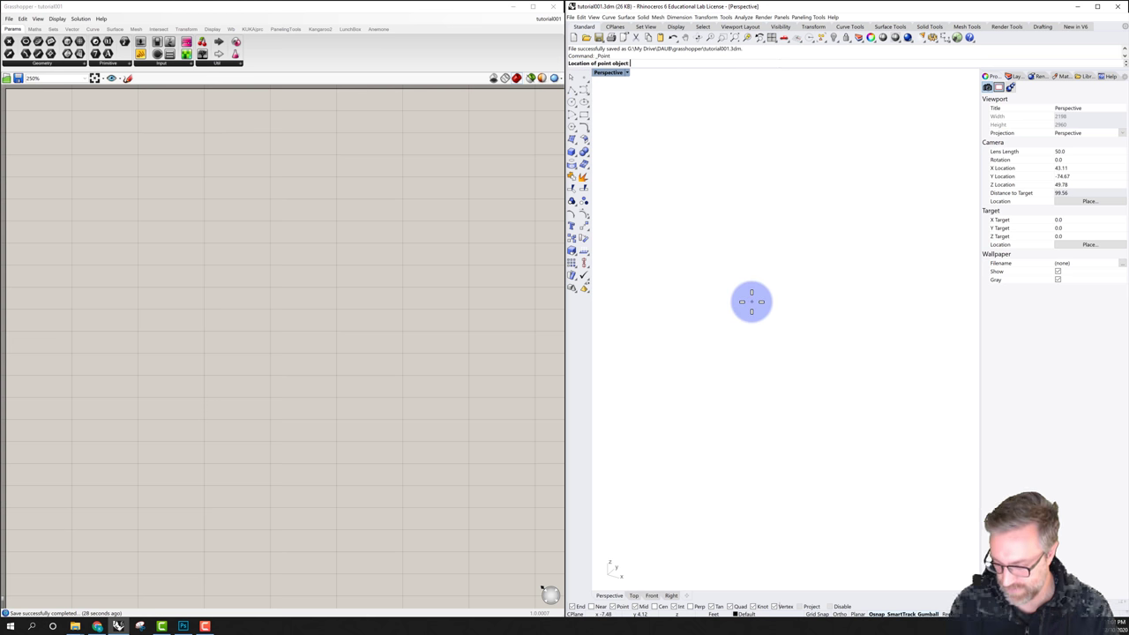
{"action": "key", "text": "Return"}
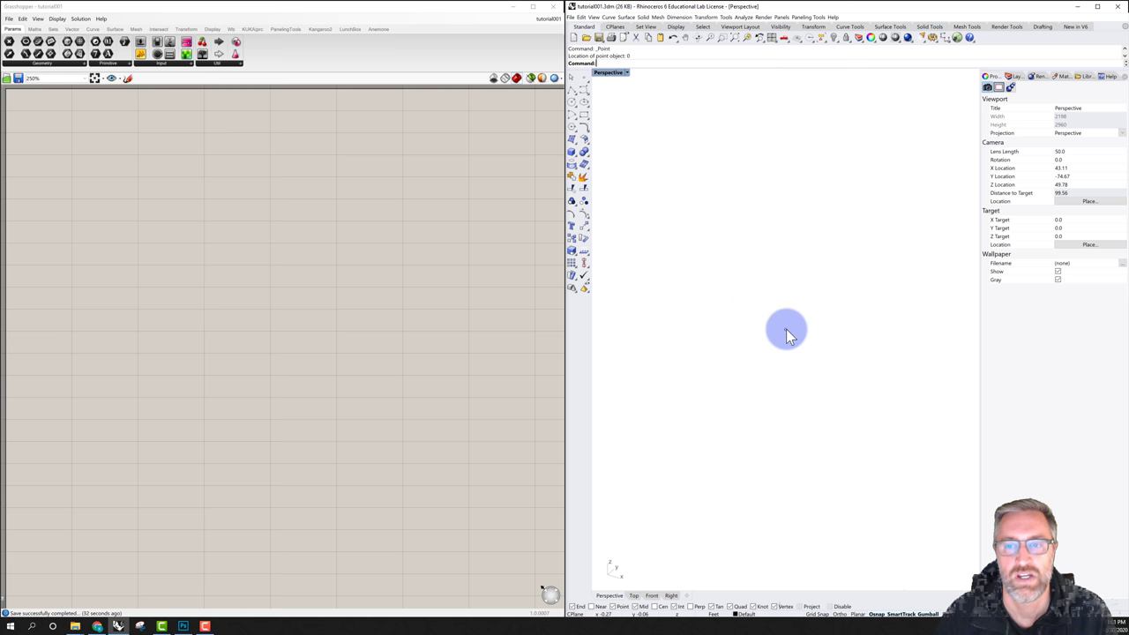
{"action": "left_click", "coordinate": [574, 92]}
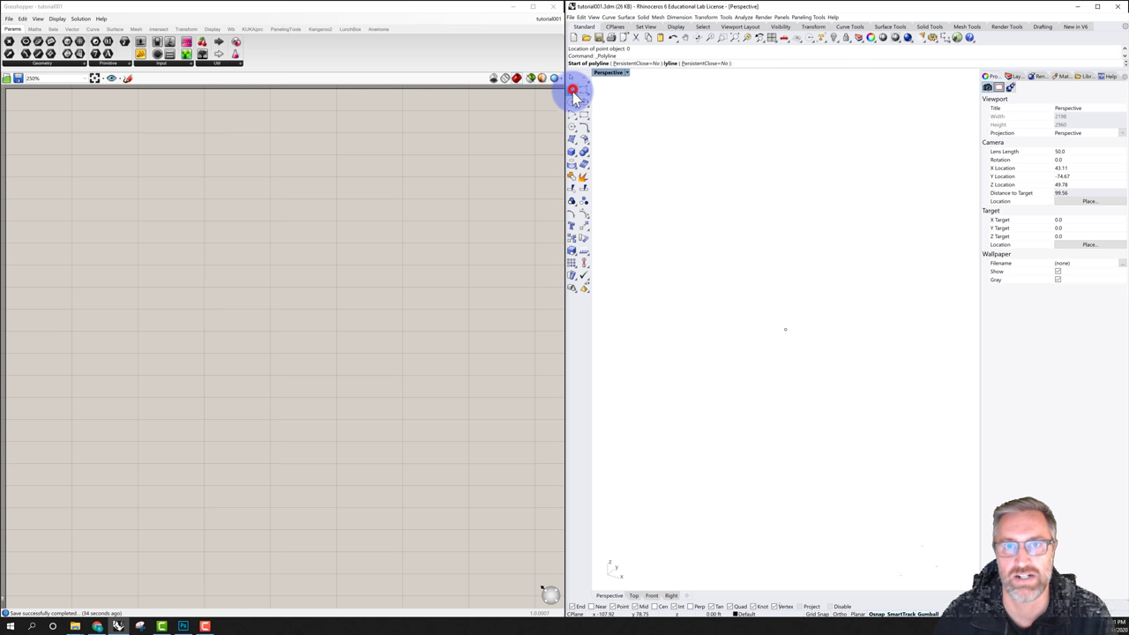
{"action": "left_click", "coordinate": [785, 329]}
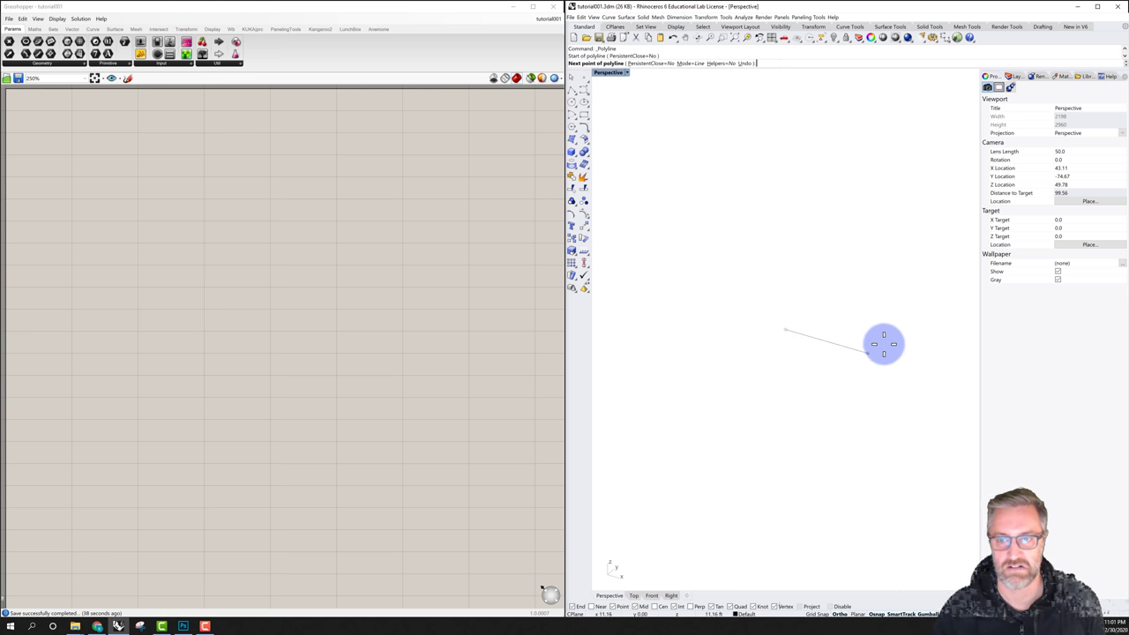
{"action": "left_click", "coordinate": [915, 364]}
{"action": "right_click", "coordinate": [871, 335]}
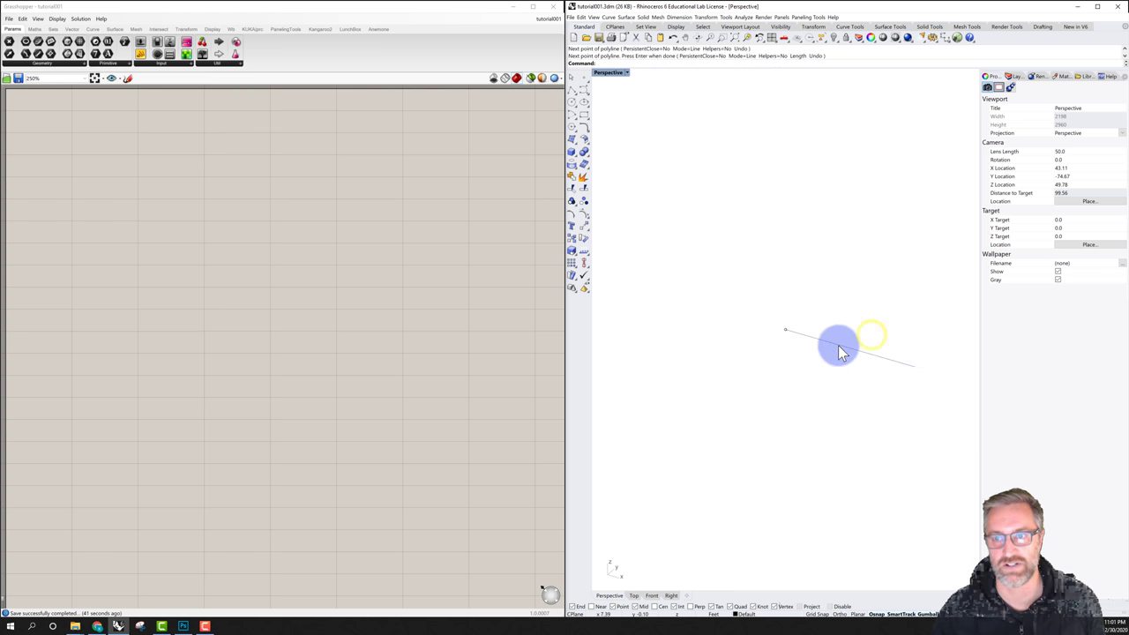
- Move the line a short distance along the X axis, away from the origin point
{"action": "left_click", "coordinate": [838, 343]}
{"action": "type", "text": "m"}
{"action": "key", "text": "Return"}
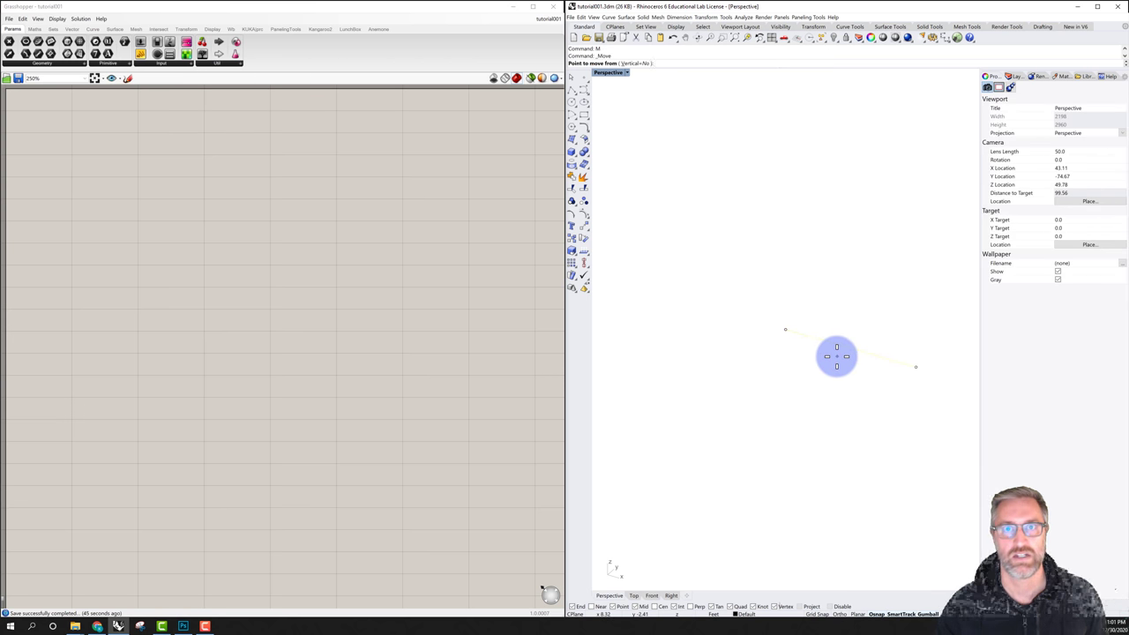
{"action": "key", "text": "Escape"}
{"action": "mouse_move", "coordinate": [860, 353]}
{"action": "left_mouse_down"}
{"action": "mouse_move", "coordinate": [885, 364]}
{"action": "mouse_move", "coordinate": [857, 373]}
{"action": "left_mouse_up"}
{"action": "left_click_drag", "start_coordinate": [806, 335], "coordinate": [792, 340]}
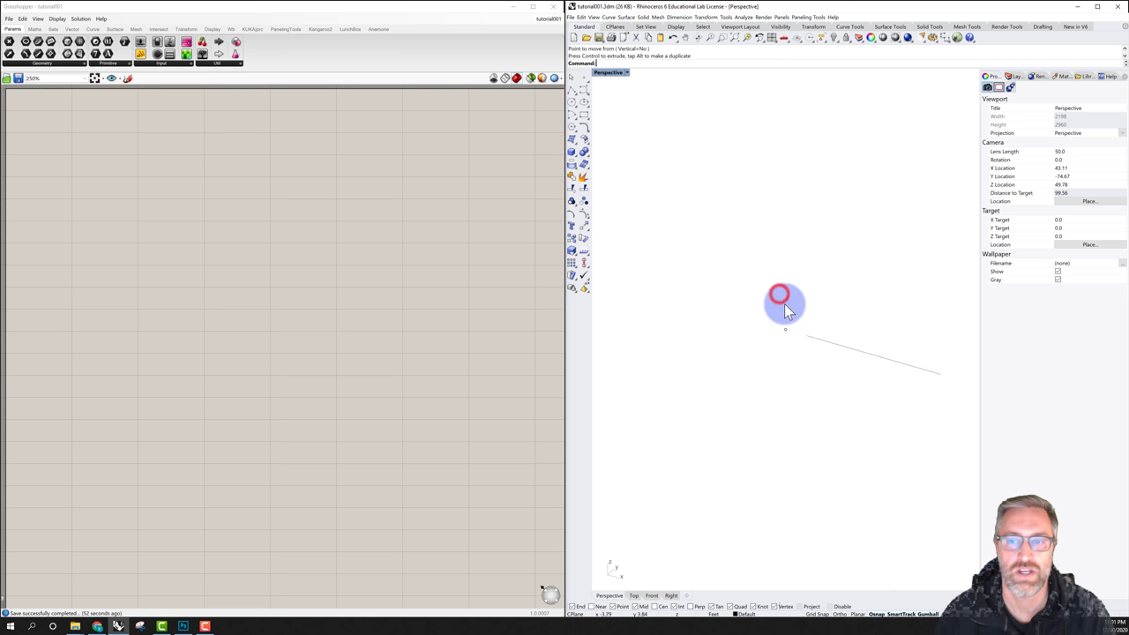
- Look through Grasshopper's component categories from Maths to Wb, ending back at the Params category
{"action": "left_click", "coordinate": [145, 226]}
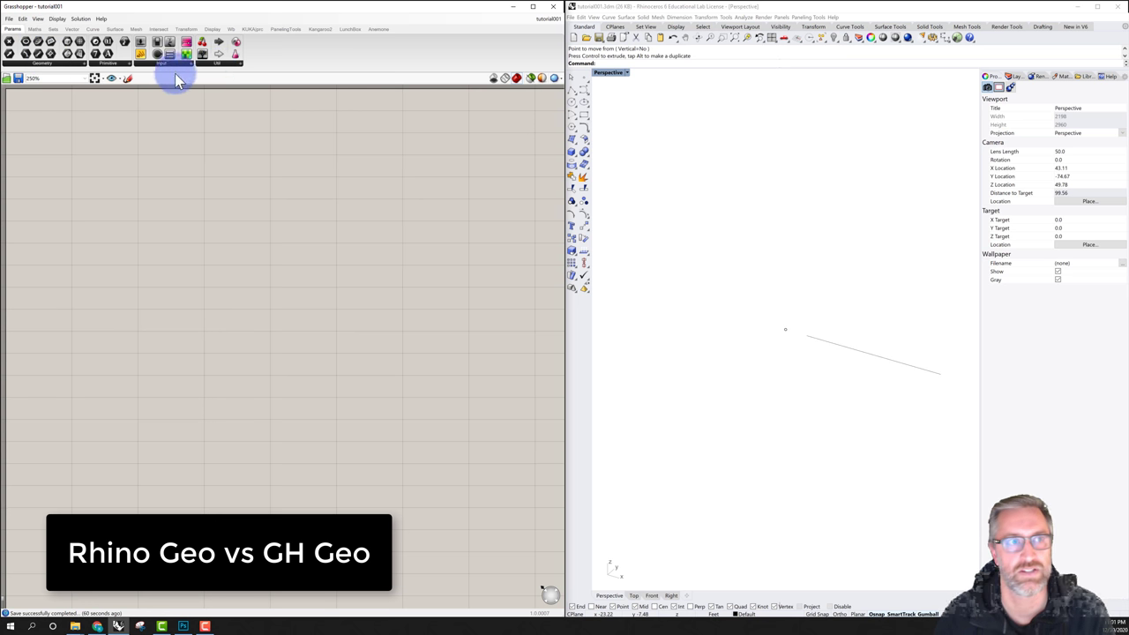
{"action": "left_click", "coordinate": [35, 29]}
{"action": "left_click", "coordinate": [53, 29]}
{"action": "left_click", "coordinate": [72, 29]}
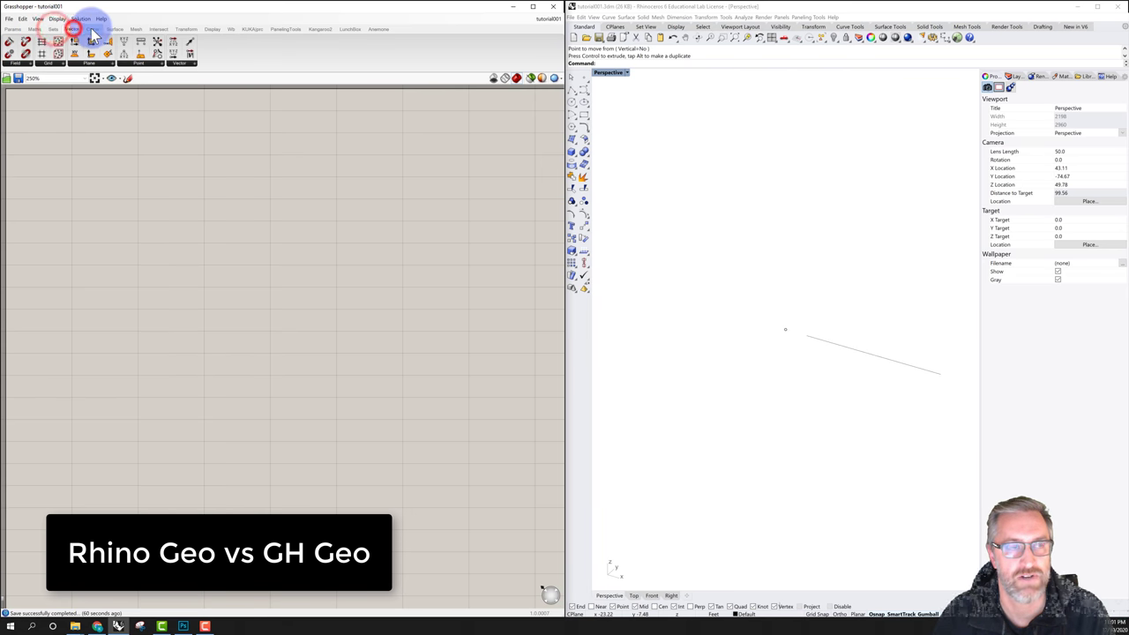
{"action": "left_click", "coordinate": [93, 30]}
{"action": "left_click", "coordinate": [114, 29]}
{"action": "left_click", "coordinate": [134, 29]}
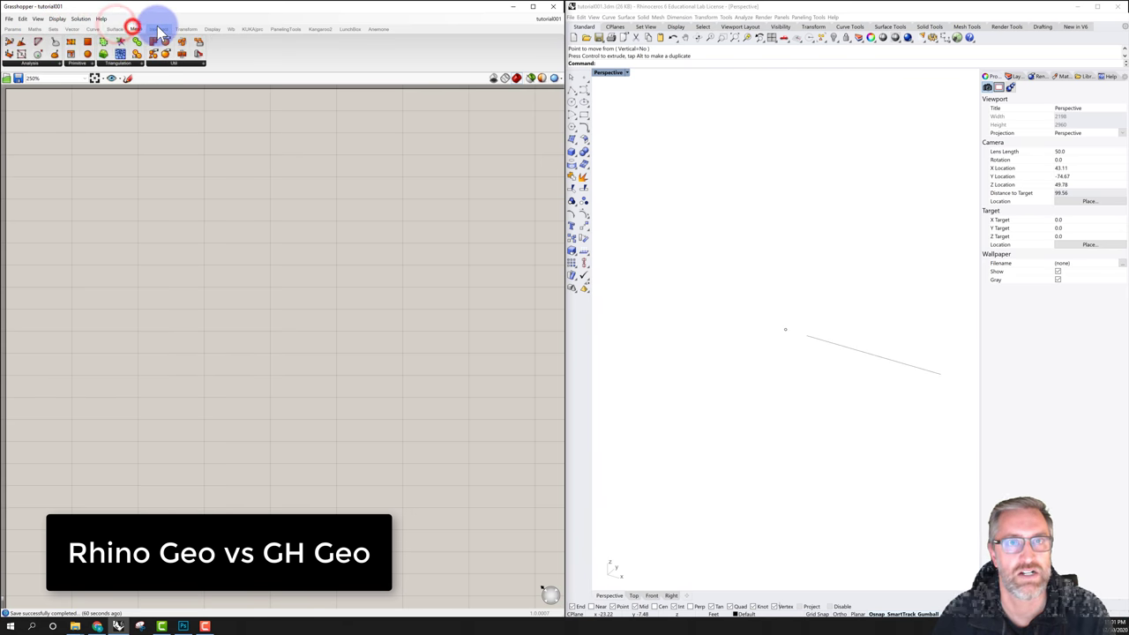
{"action": "left_click", "coordinate": [159, 29]}
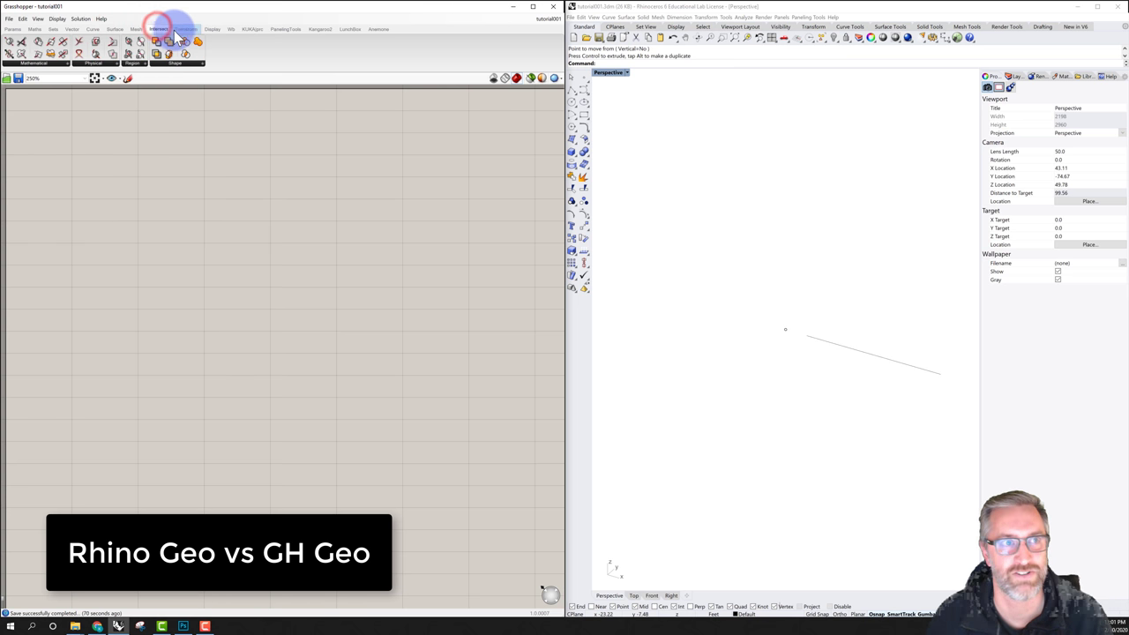
{"action": "left_click", "coordinate": [185, 29]}
{"action": "left_click", "coordinate": [212, 29]}
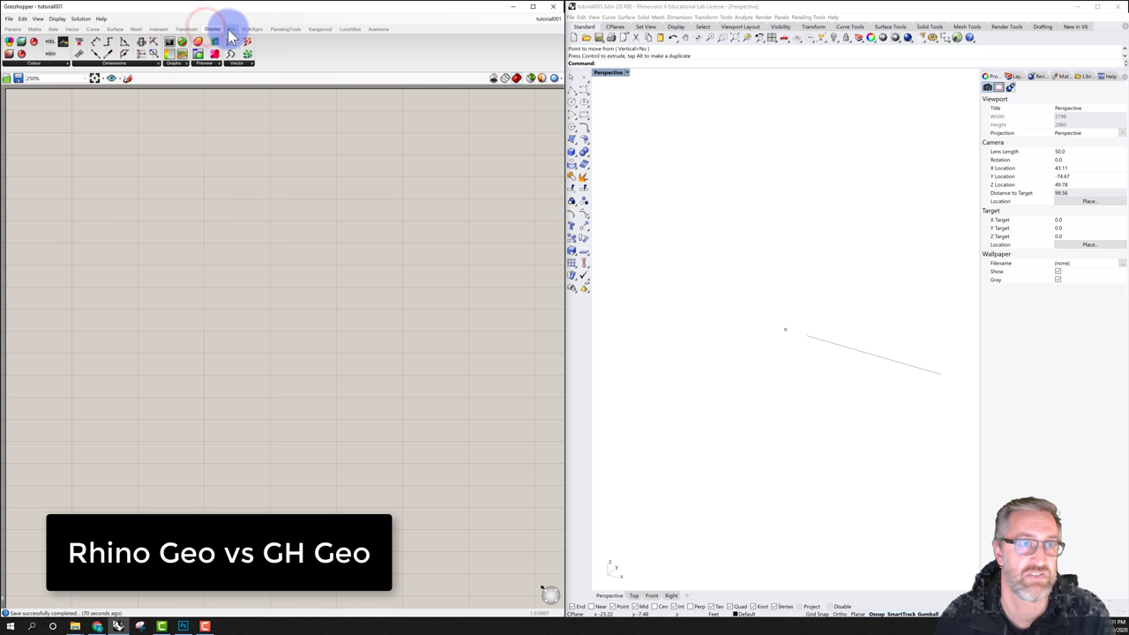
{"action": "left_click", "coordinate": [231, 29]}
{"action": "left_click", "coordinate": [15, 29]}
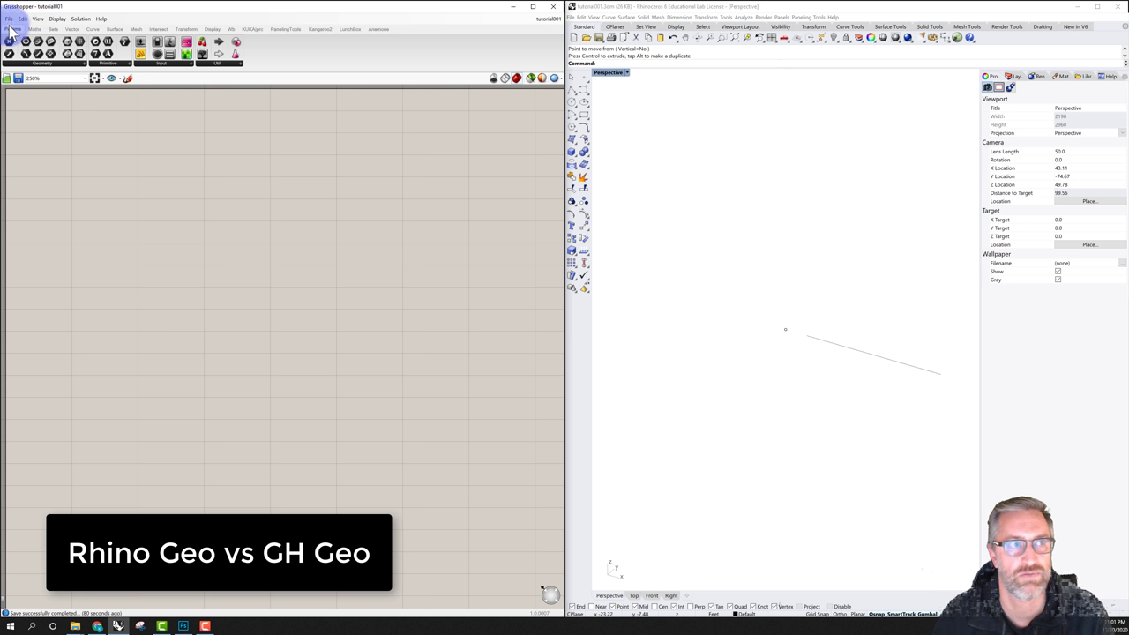
- Place a Point parameter on the Grasshopper canvas and a Curve parameter just below it
{"action": "left_click", "coordinate": [39, 64]}
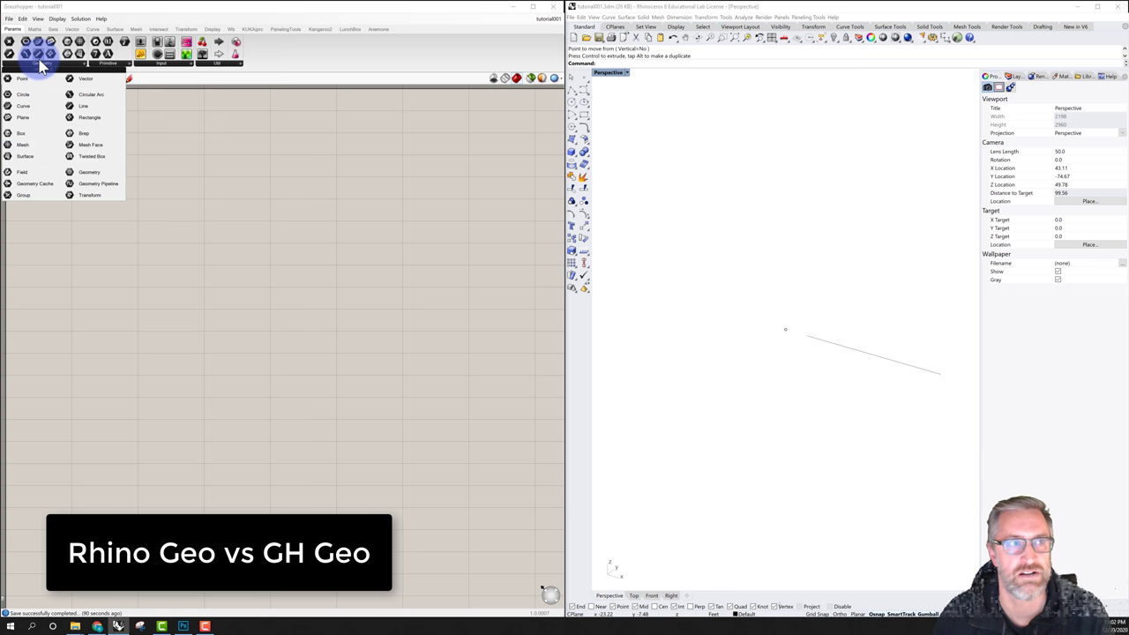
{"action": "left_click_drag", "start_coordinate": [21, 84], "coordinate": [133, 227]}
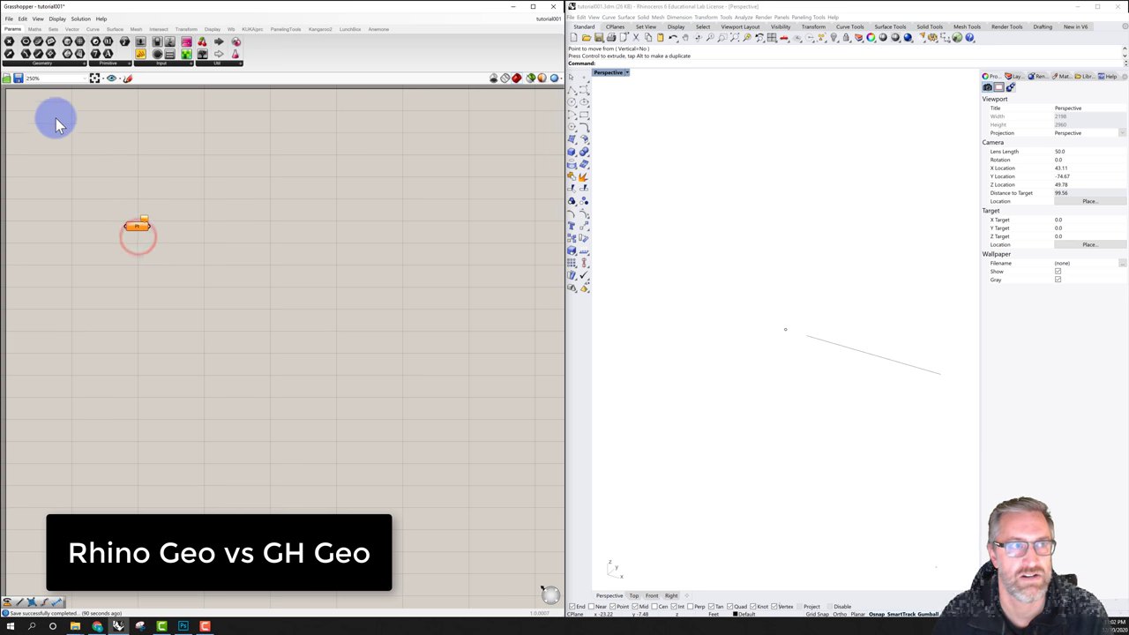
{"action": "left_click", "coordinate": [27, 65]}
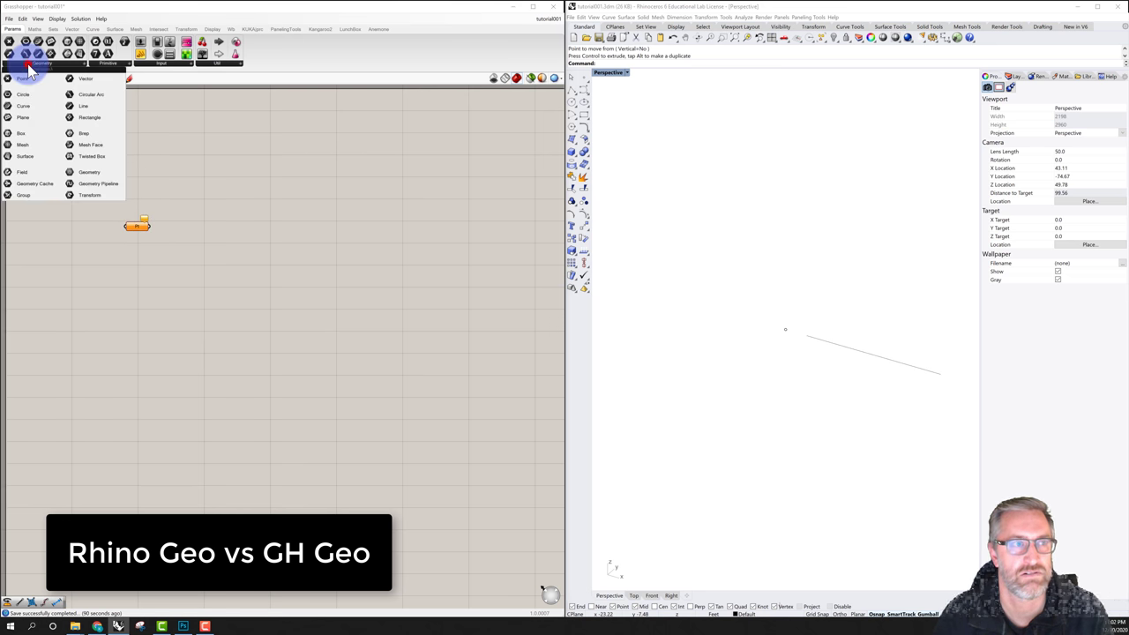
{"action": "left_click", "coordinate": [23, 113]}
{"action": "left_click", "coordinate": [138, 265]}
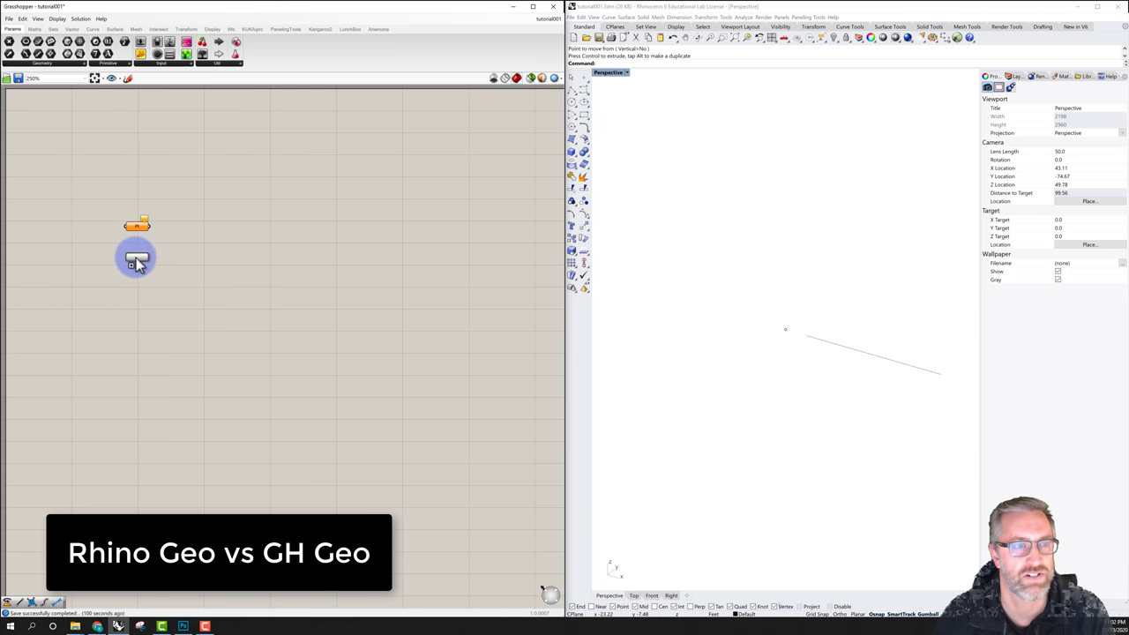
{"action": "left_click_drag", "start_coordinate": [136, 262], "coordinate": [133, 260]}
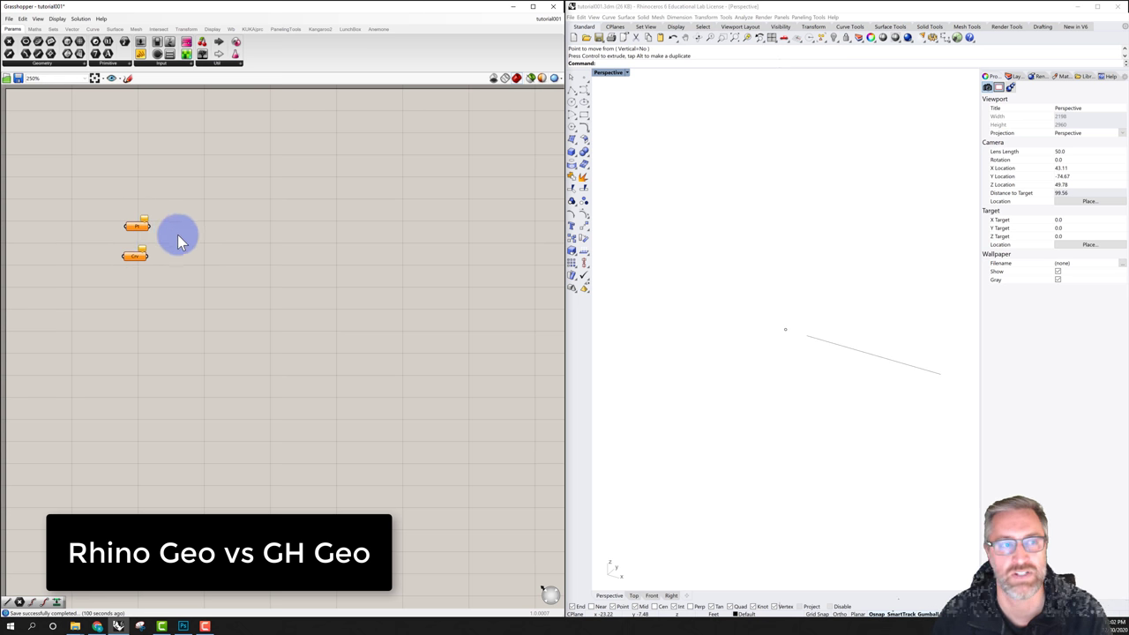
- Add a second Point parameter by searching the canvas for "point", and delete that duplicate
{"action": "double_click", "coordinate": [224, 229]}
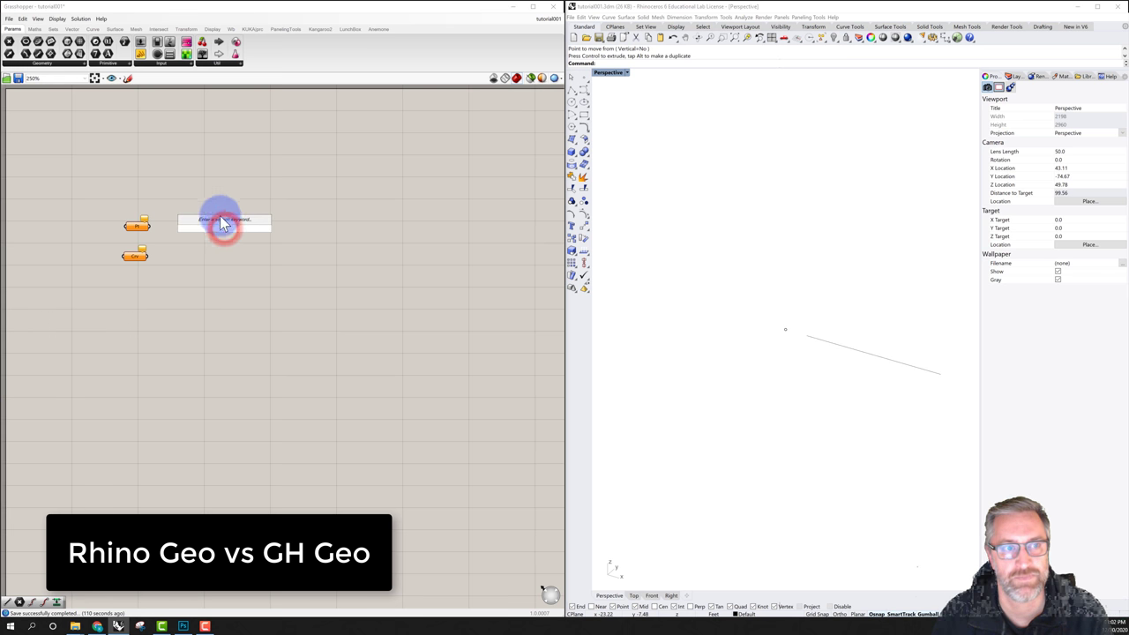
{"action": "left_click", "coordinate": [231, 221]}
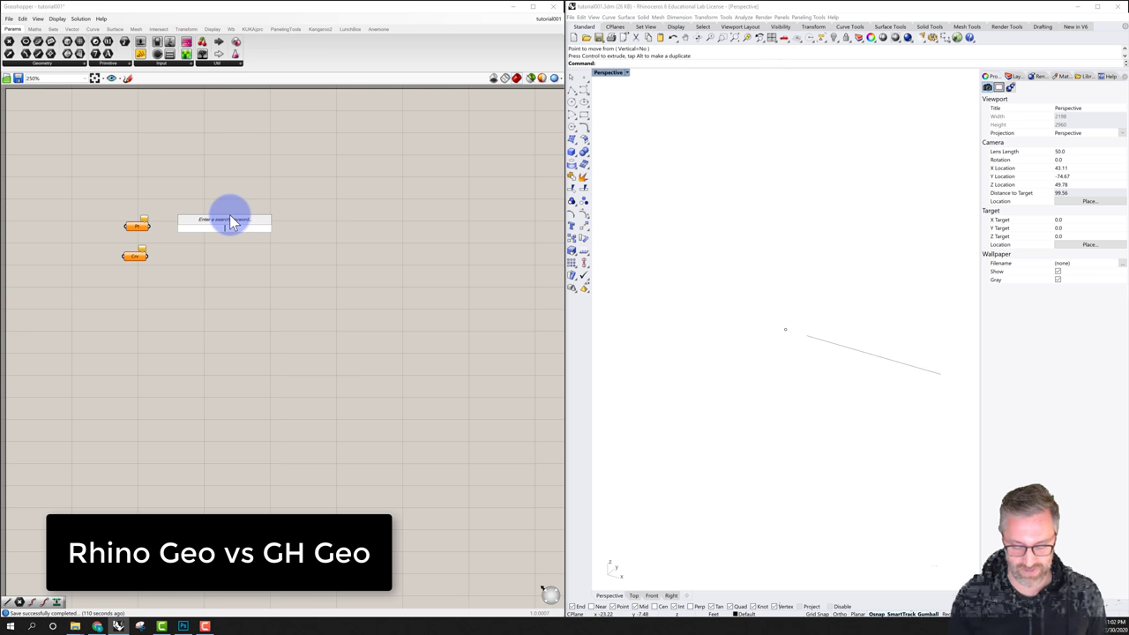
{"action": "type", "text": "point"}
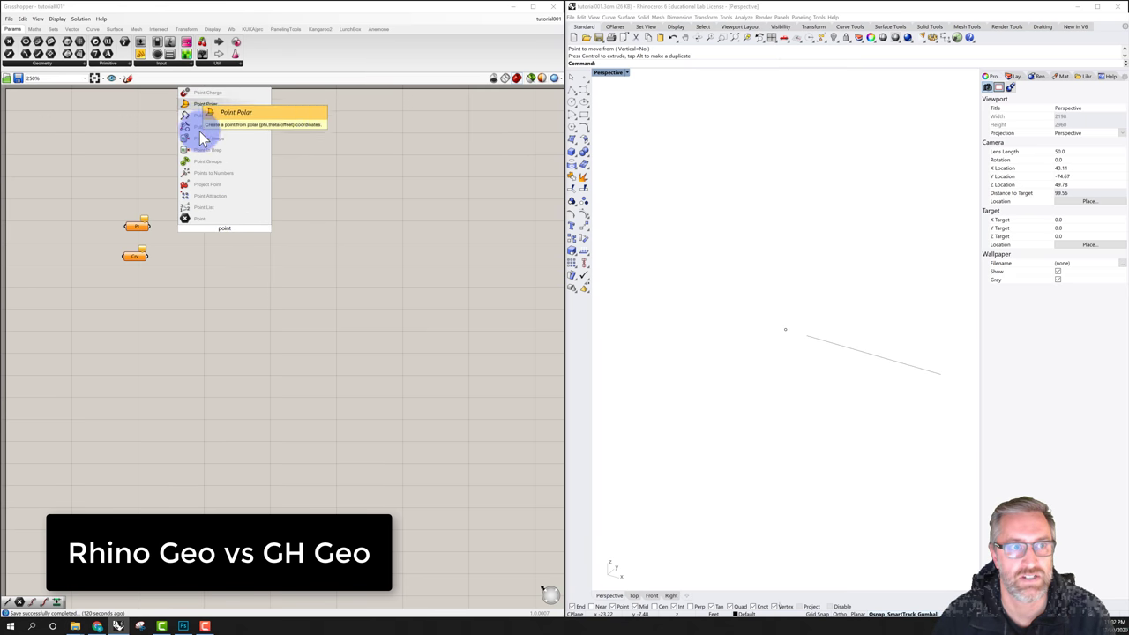
{"action": "left_click", "coordinate": [189, 220]}
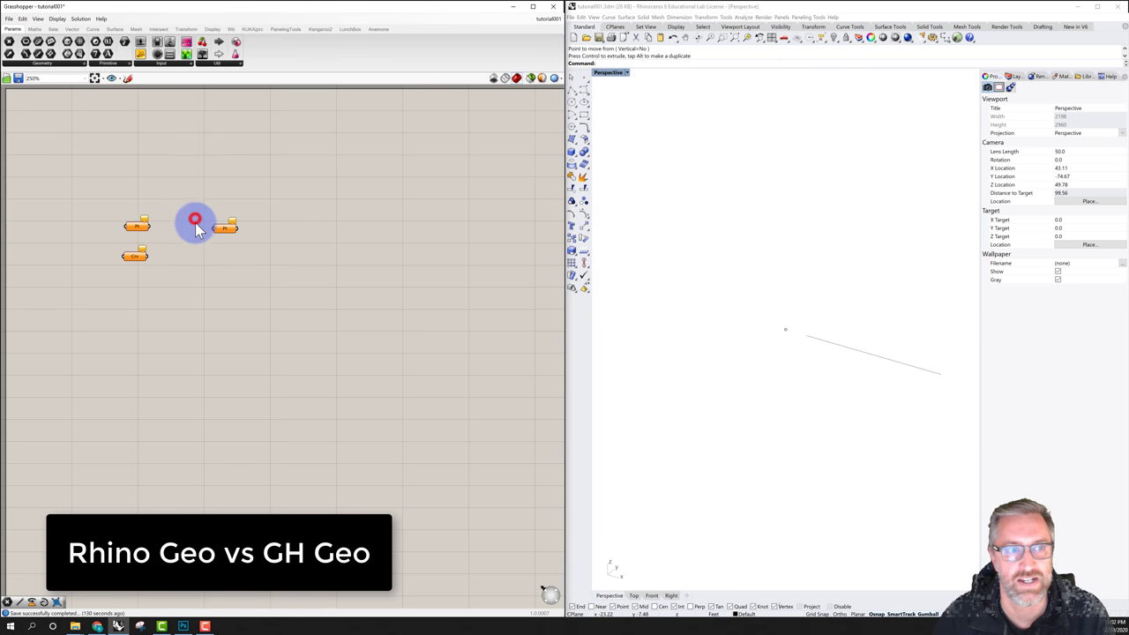
{"action": "left_click_drag", "start_coordinate": [227, 226], "coordinate": [196, 234]}
{"action": "key", "text": "Delete"}
{"action": "left_click", "coordinate": [217, 225]}
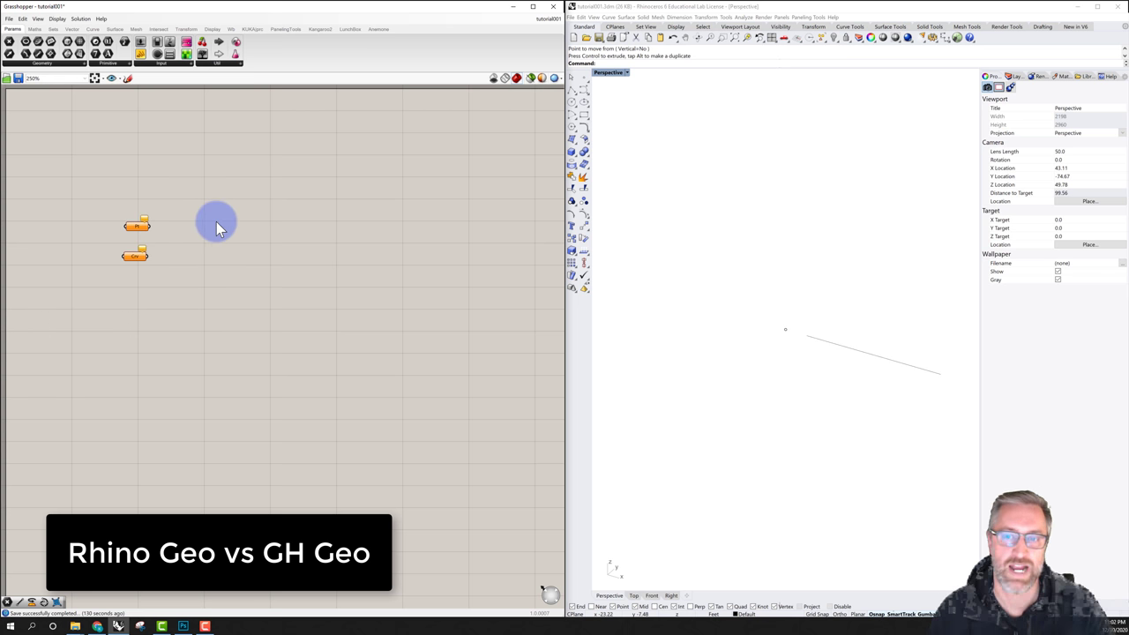
{"action": "left_click", "coordinate": [223, 222]}
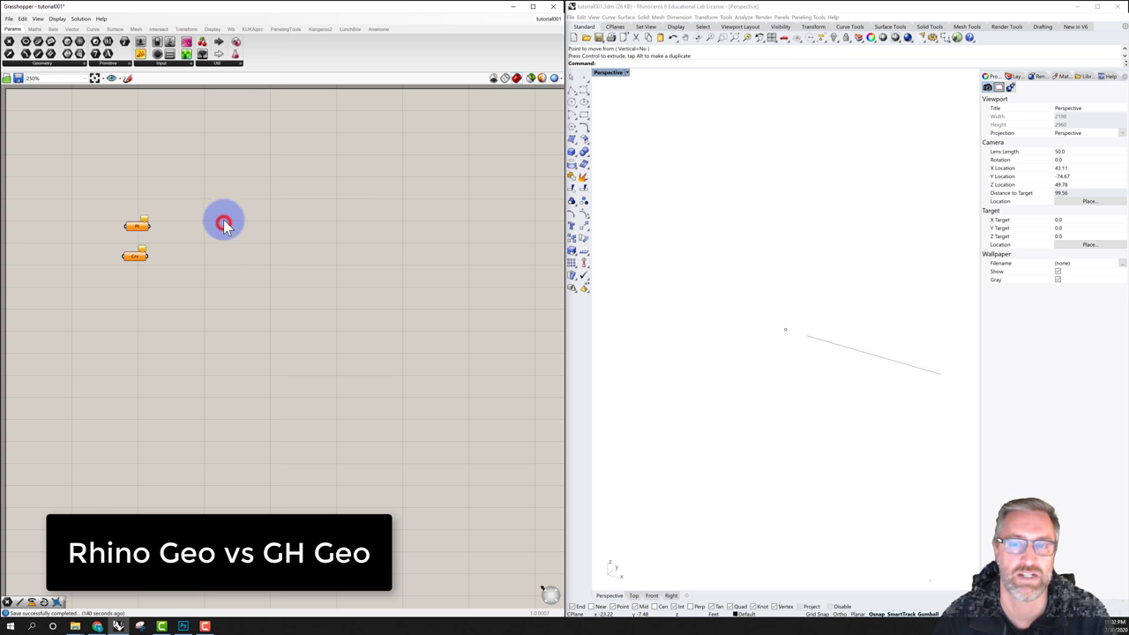
- Set one point in the Point parameter by referencing the Rhino point at the origin
{"action": "left_click", "coordinate": [136, 228]}
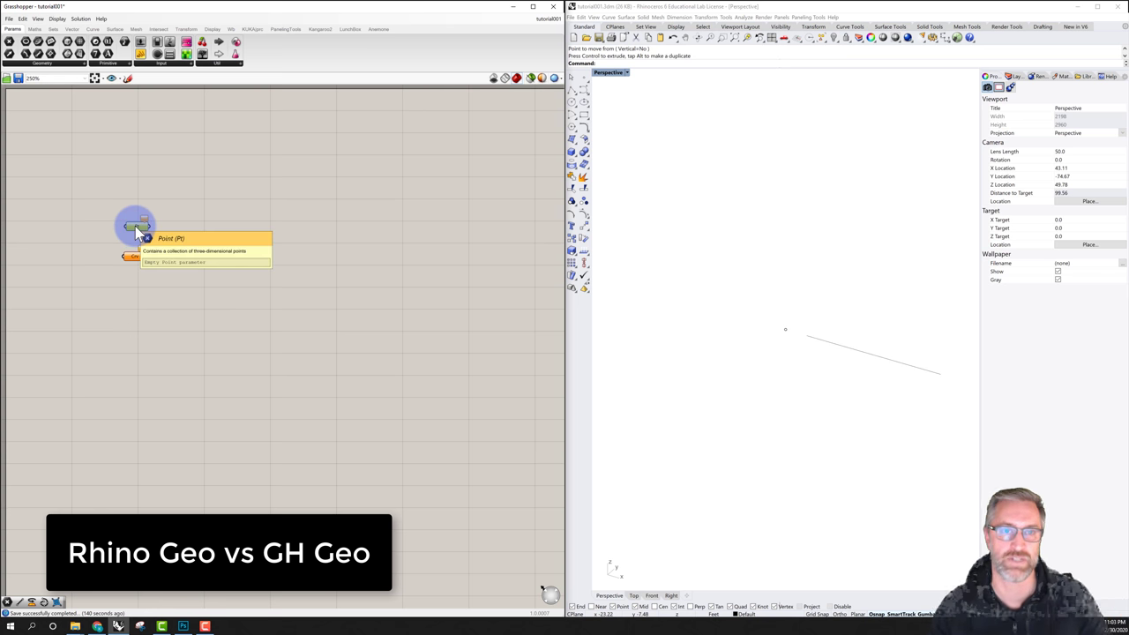
{"action": "left_click", "coordinate": [146, 198]}
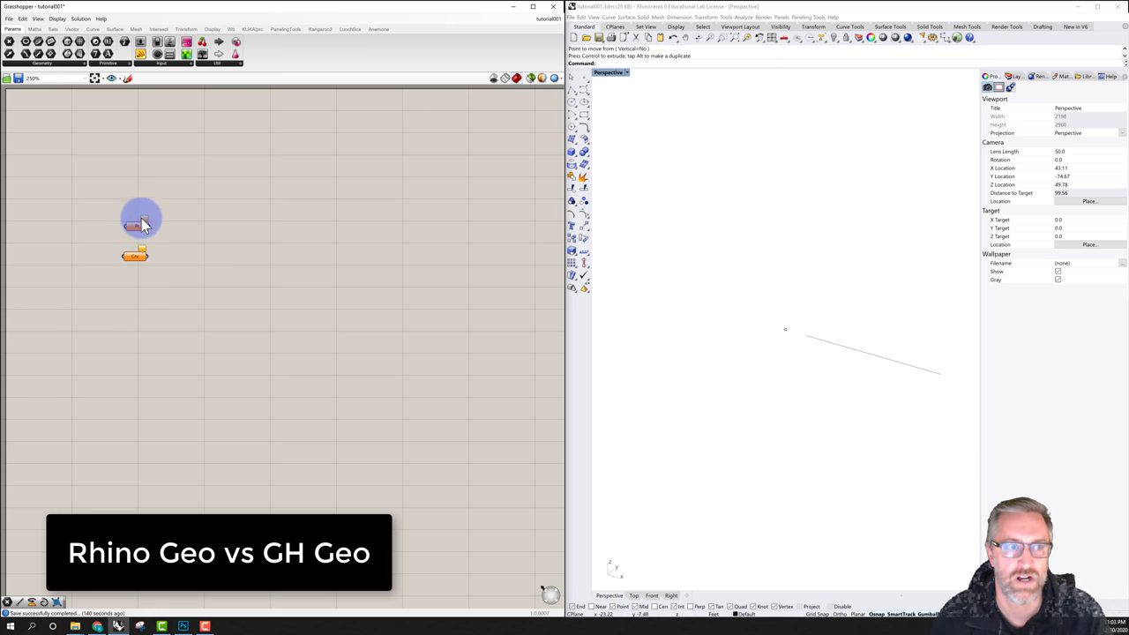
{"action": "left_click", "coordinate": [132, 203]}
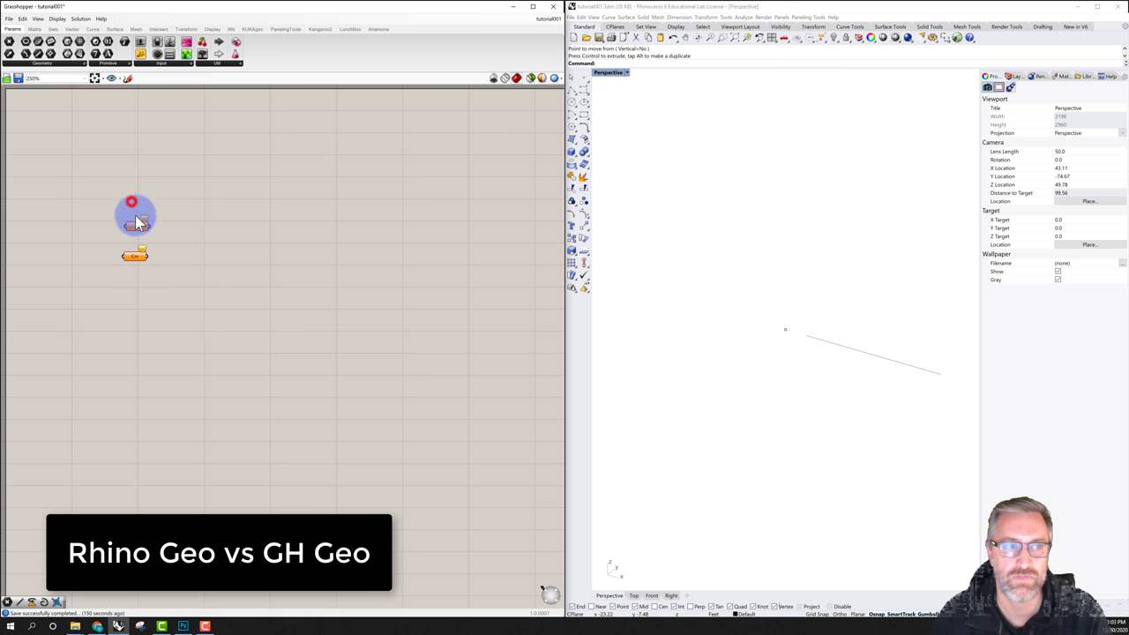
{"action": "mouse_move", "coordinate": [146, 223]}
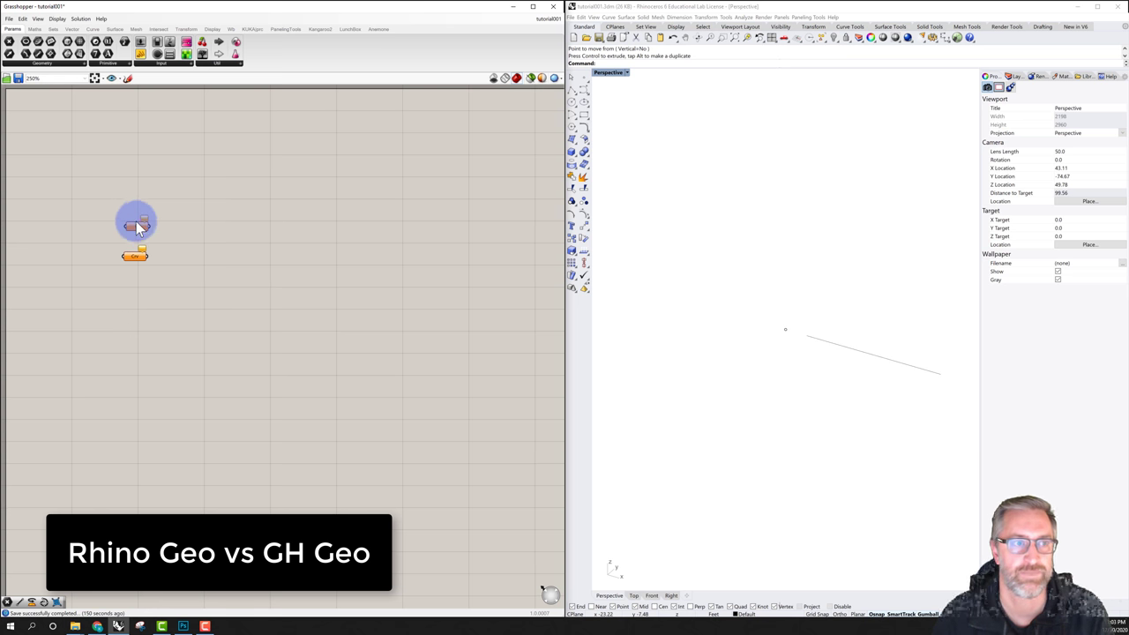
{"action": "right_click", "coordinate": [137, 231]}
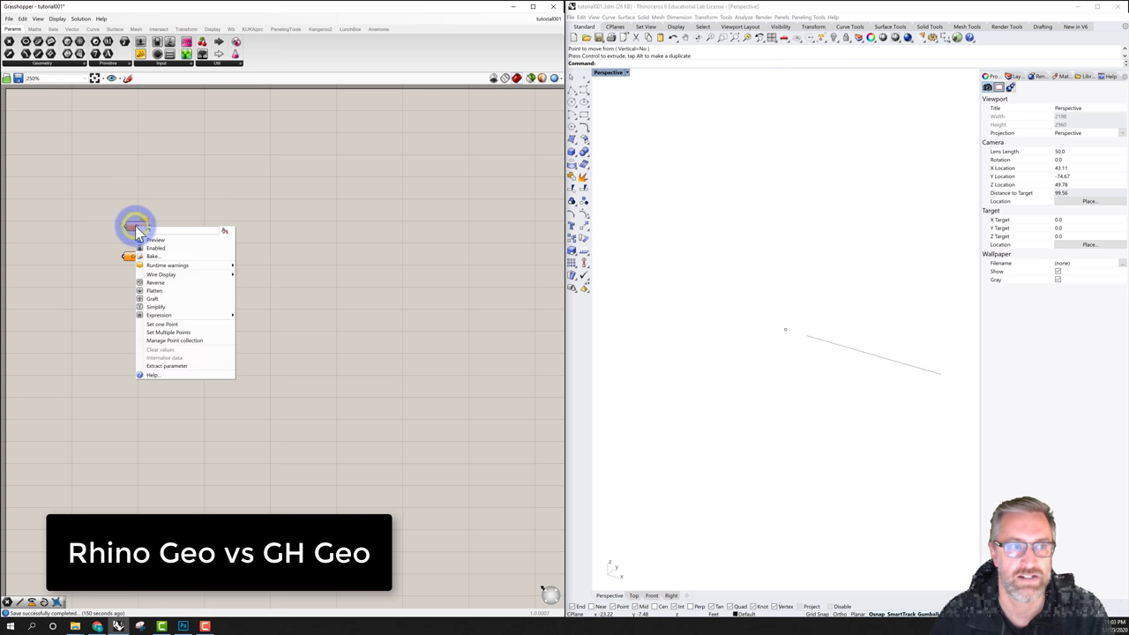
{"action": "left_click", "coordinate": [168, 324]}
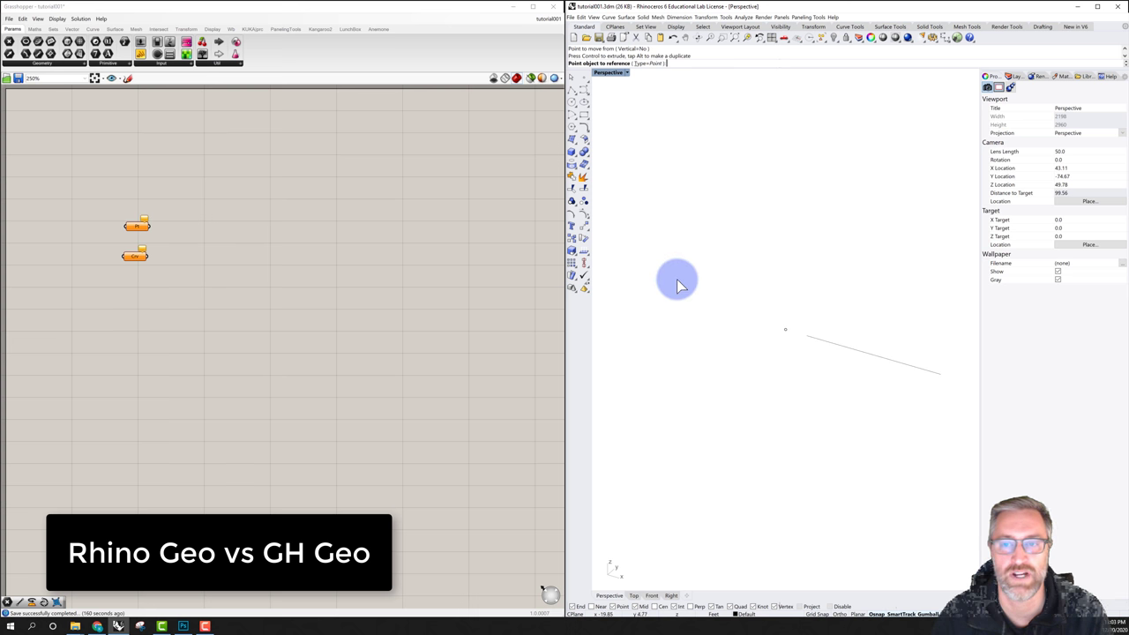
{"action": "left_click", "coordinate": [786, 331]}
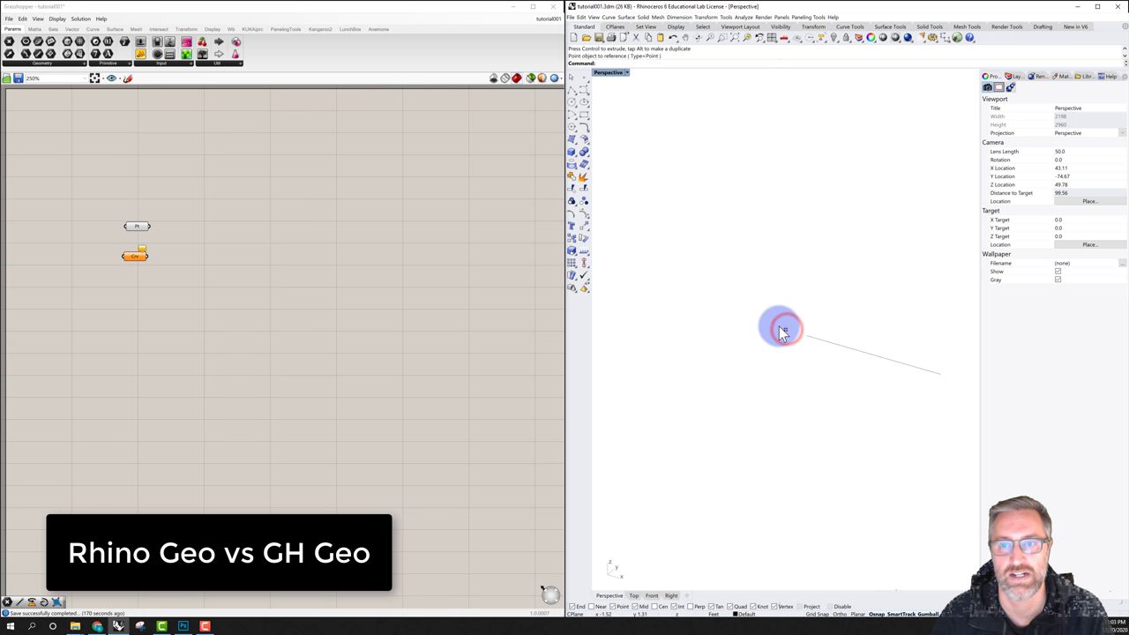
- Select and deselect the Point parameter to compare its preview with the referenced point in Rhino
{"action": "left_click", "coordinate": [171, 223]}
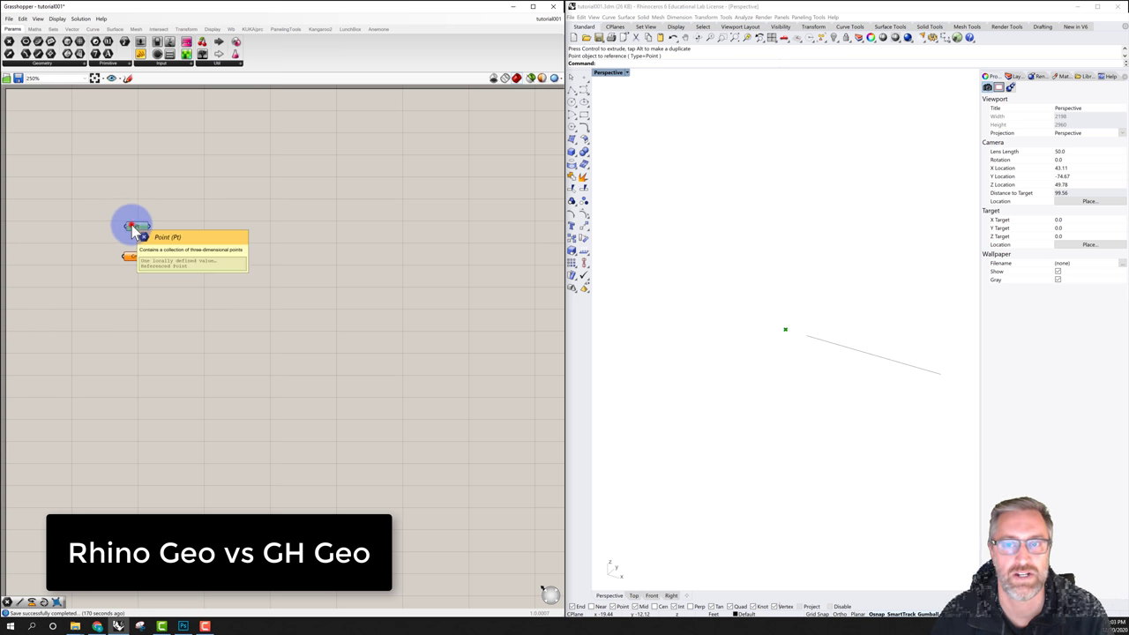
{"action": "left_click", "coordinate": [132, 227]}
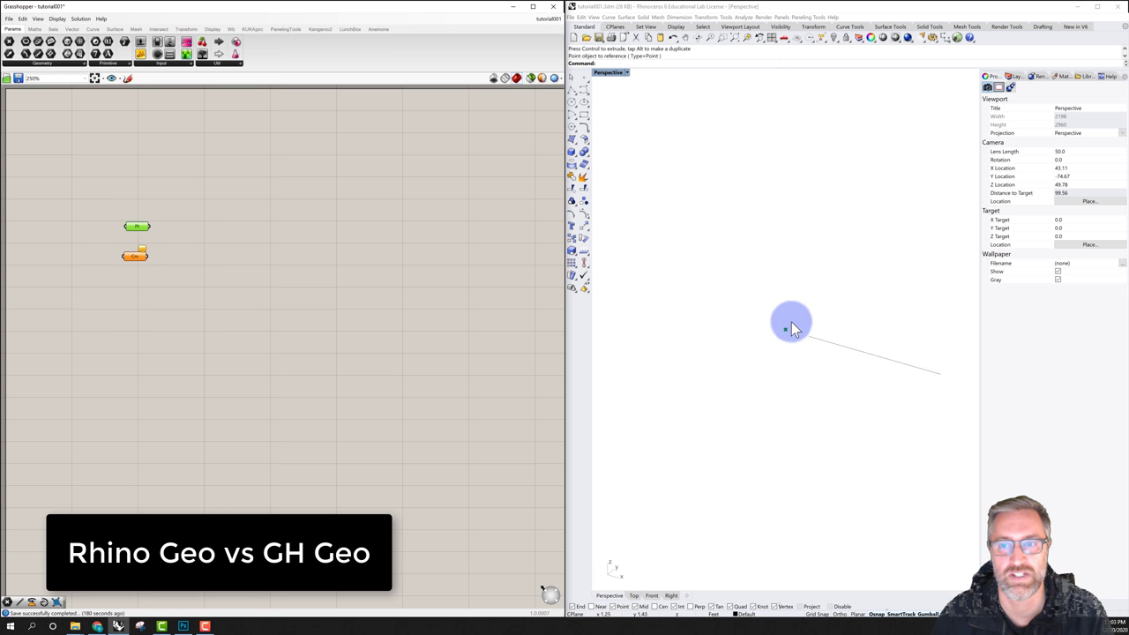
{"action": "left_click", "coordinate": [193, 213]}
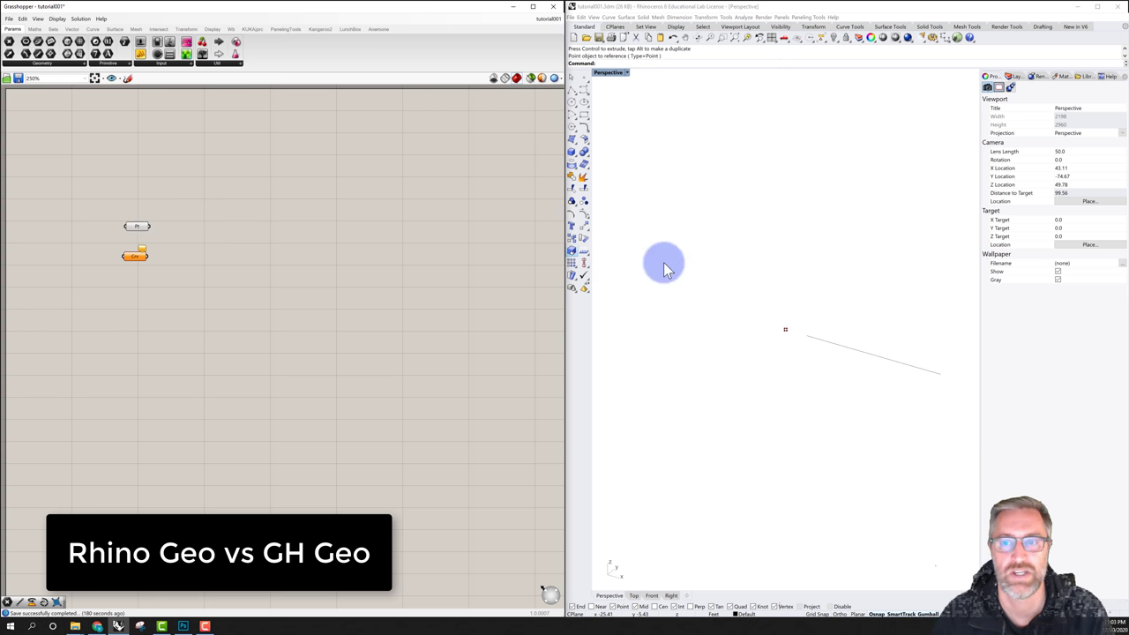
{"action": "left_click", "coordinate": [780, 333]}
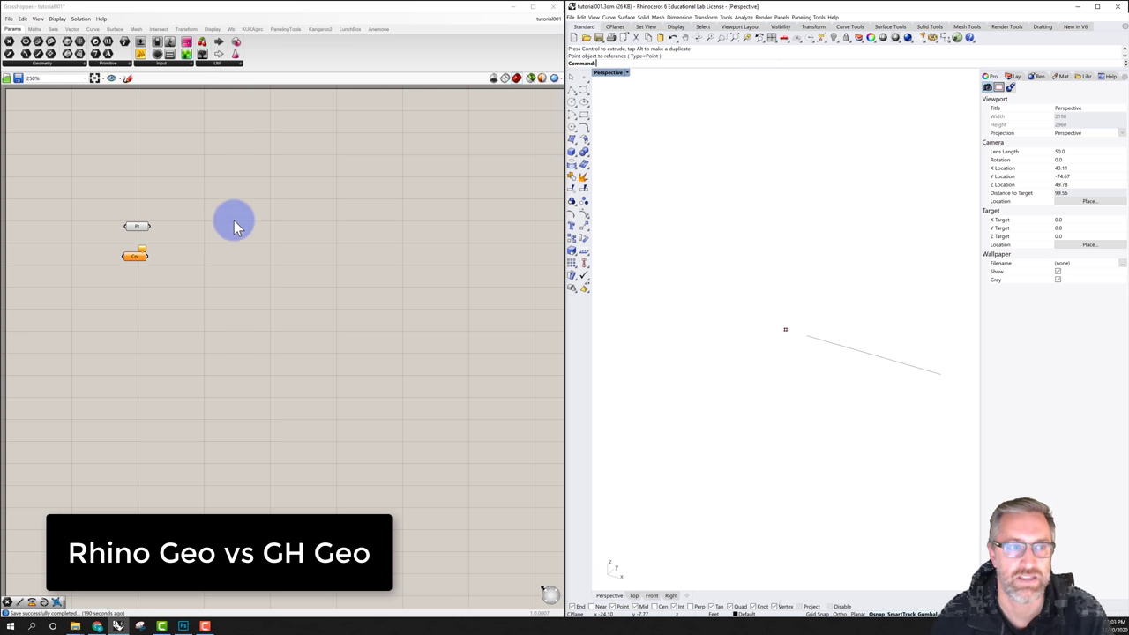
{"action": "left_click", "coordinate": [137, 228]}
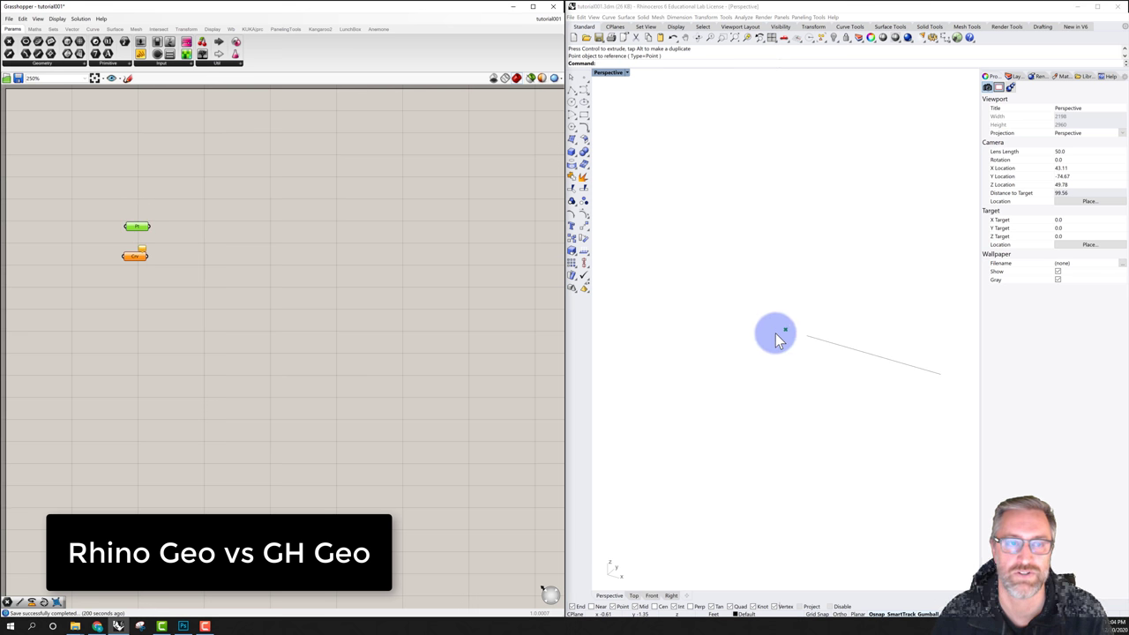
{"action": "left_click", "coordinate": [431, 280]}
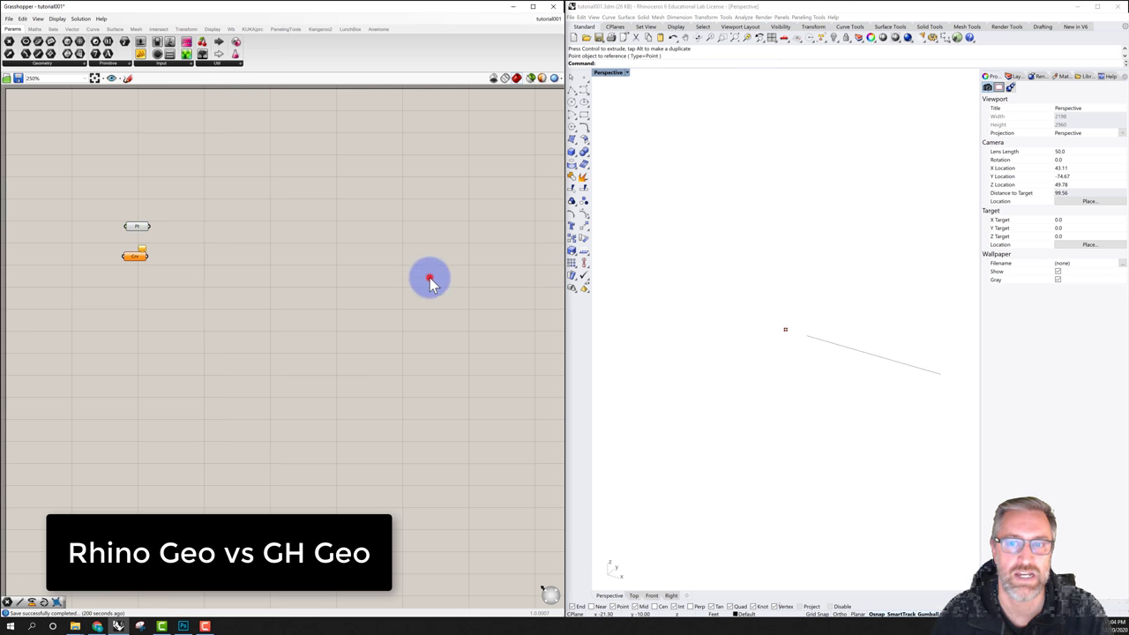
- Set one curve in the Curve parameter by referencing the Rhino line, and deselect the parameter
{"action": "left_click", "coordinate": [130, 256]}
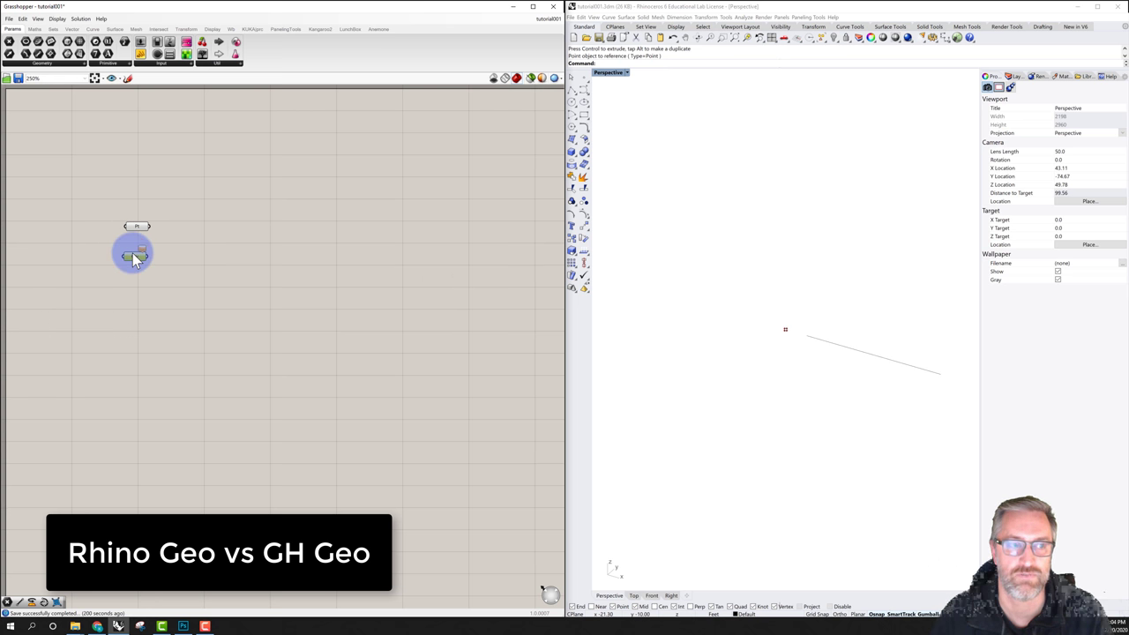
{"action": "right_click", "coordinate": [132, 259]}
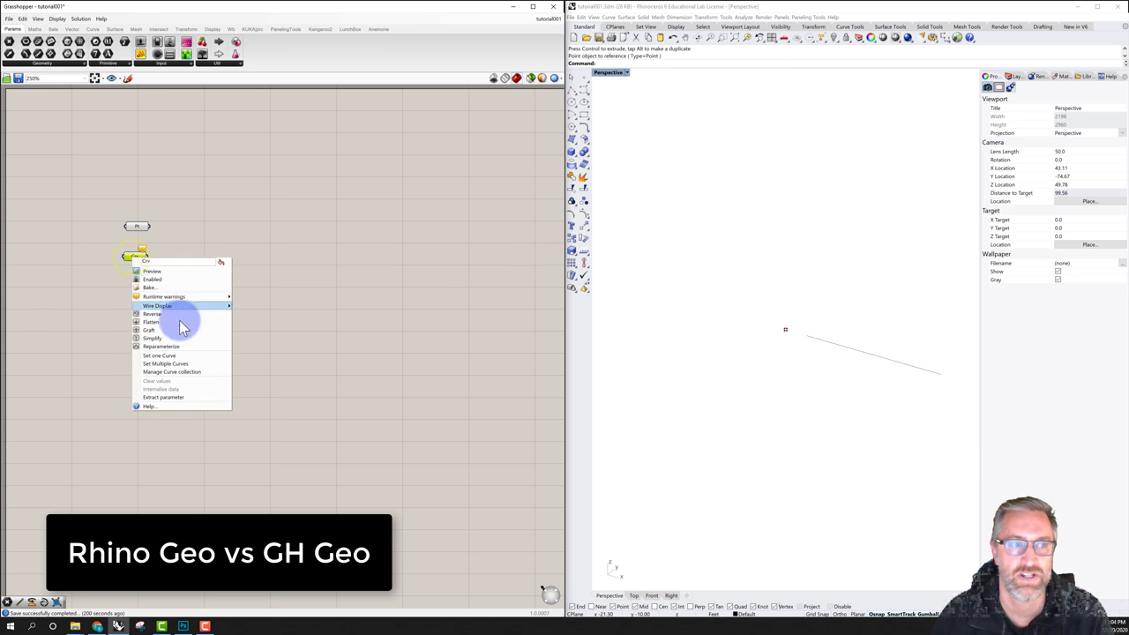
{"action": "left_click", "coordinate": [174, 356]}
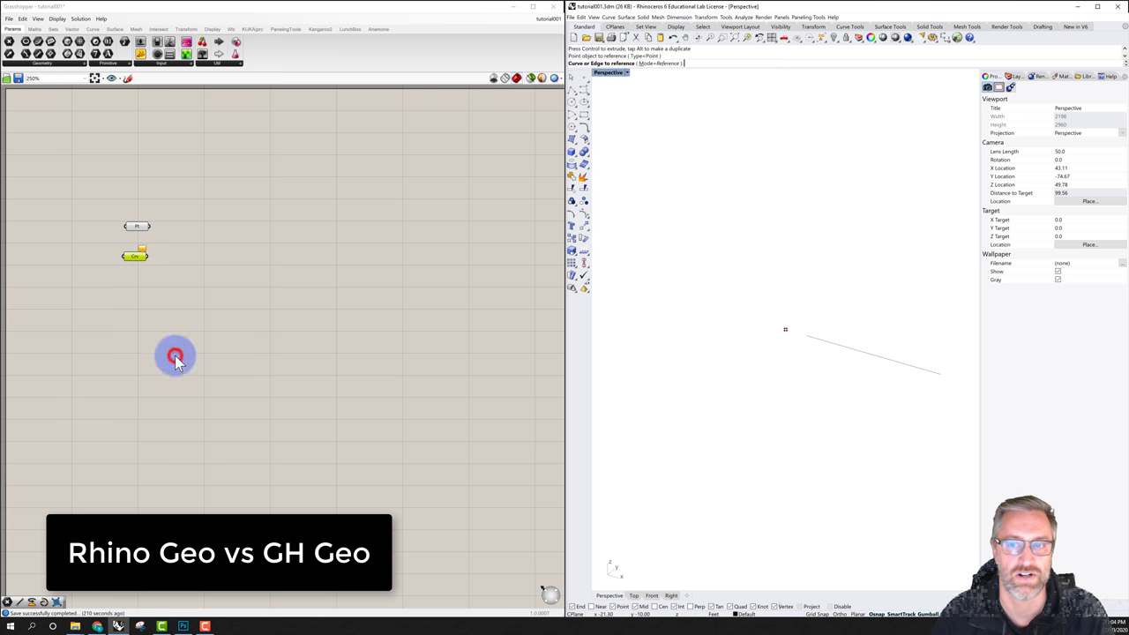
{"action": "left_click", "coordinate": [823, 343]}
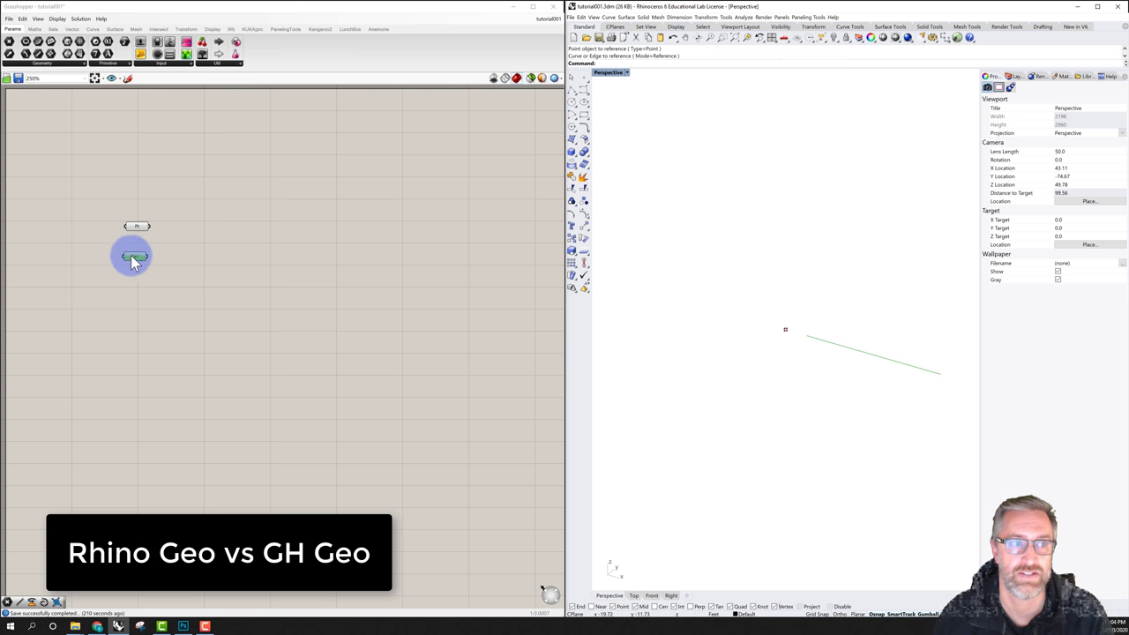
{"action": "left_click", "coordinate": [185, 244]}
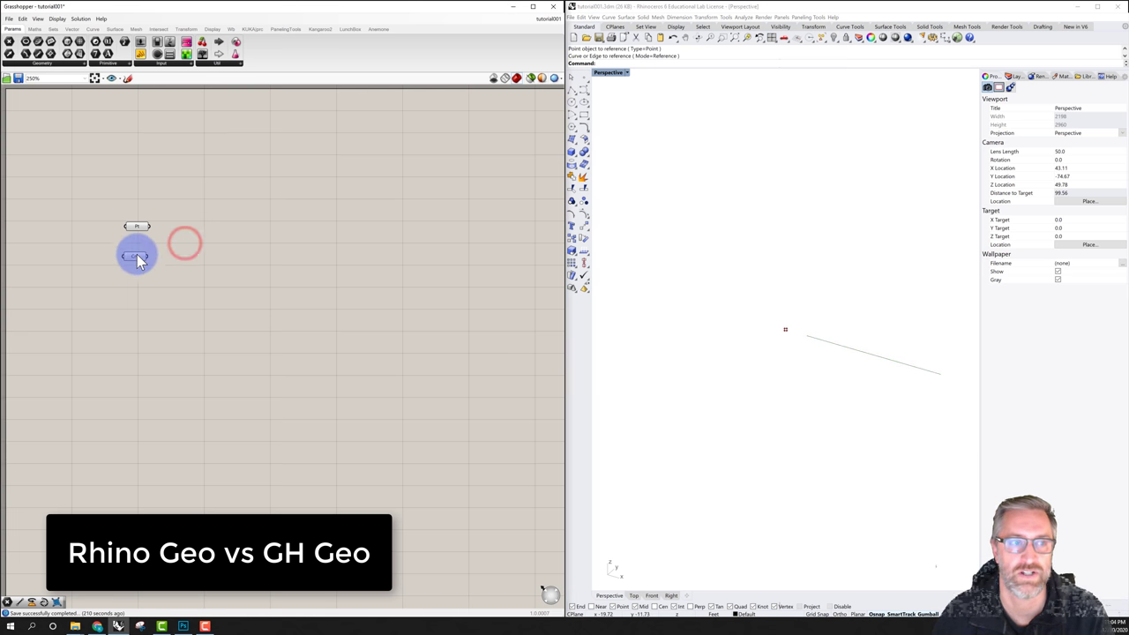
- Select and deselect the Curve parameter to compare its preview with the referenced Rhino line
{"action": "left_click", "coordinate": [182, 239]}
{"action": "left_click", "coordinate": [135, 257]}
{"action": "left_click", "coordinate": [192, 245]}
- Select the original point and line in the Rhino viewport and hide them, leaving the Grasshopper previews shown
{"action": "left_click", "coordinate": [368, 277]}
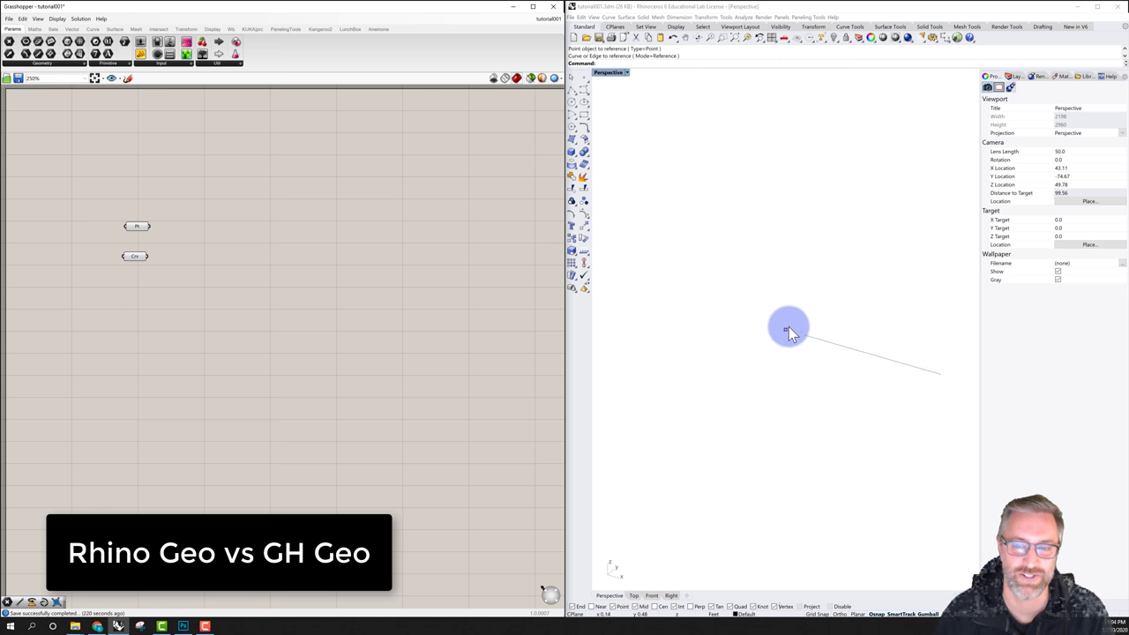
{"action": "left_click_drag", "start_coordinate": [761, 297], "coordinate": [958, 394]}
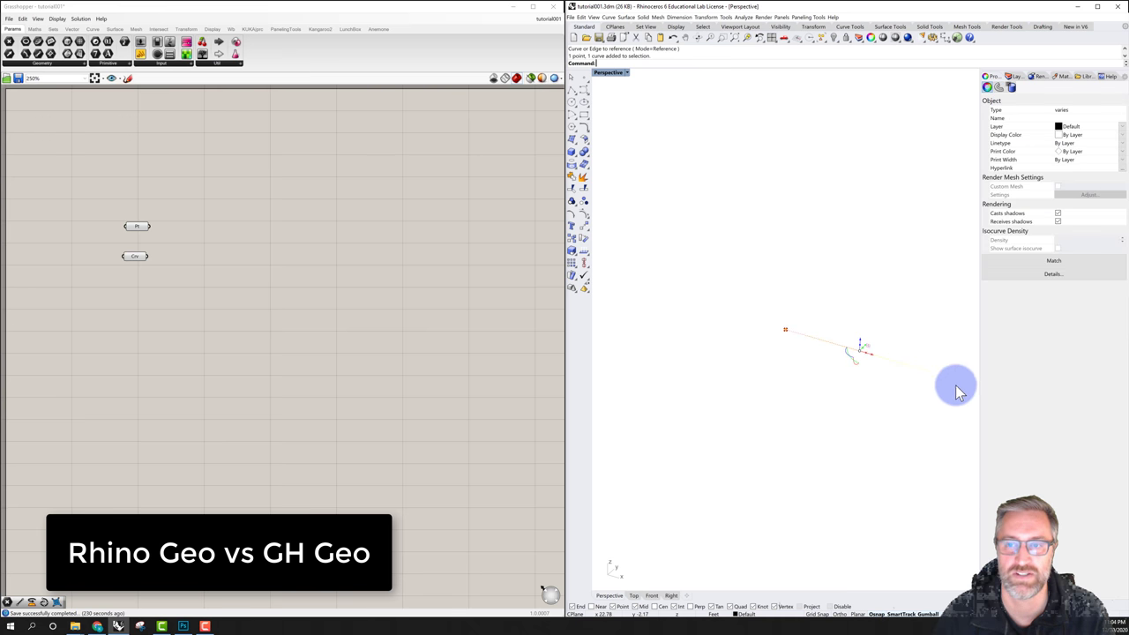
{"action": "left_click", "coordinate": [834, 40]}
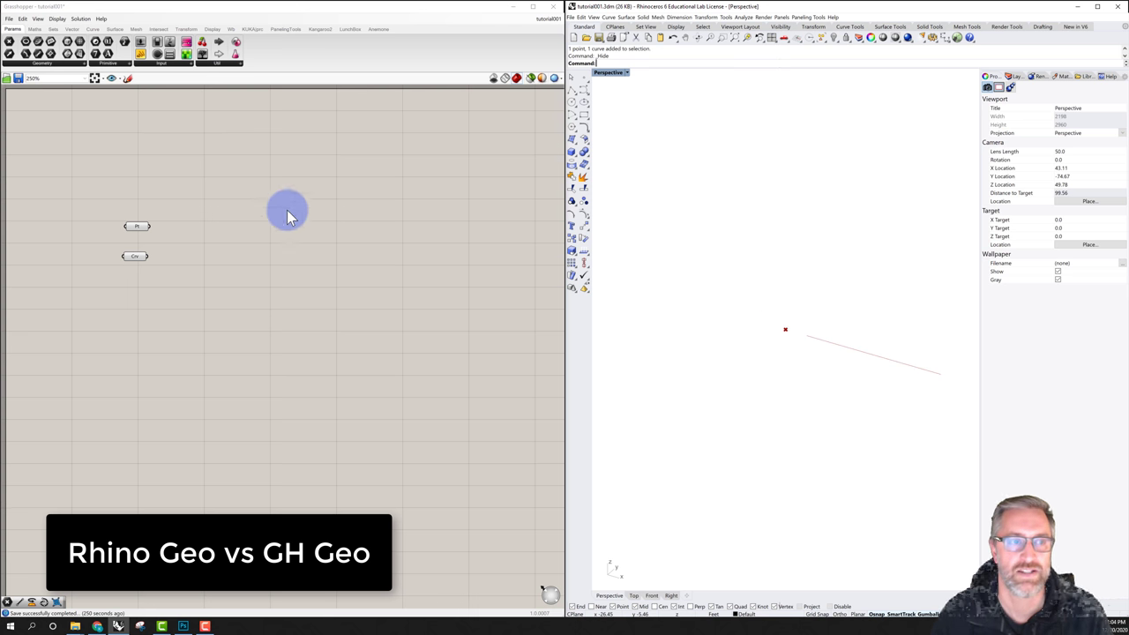
- Select the Point and Curve parameters in turn to inspect their individual previews in Rhino, and deselect them
{"action": "left_click", "coordinate": [138, 229]}
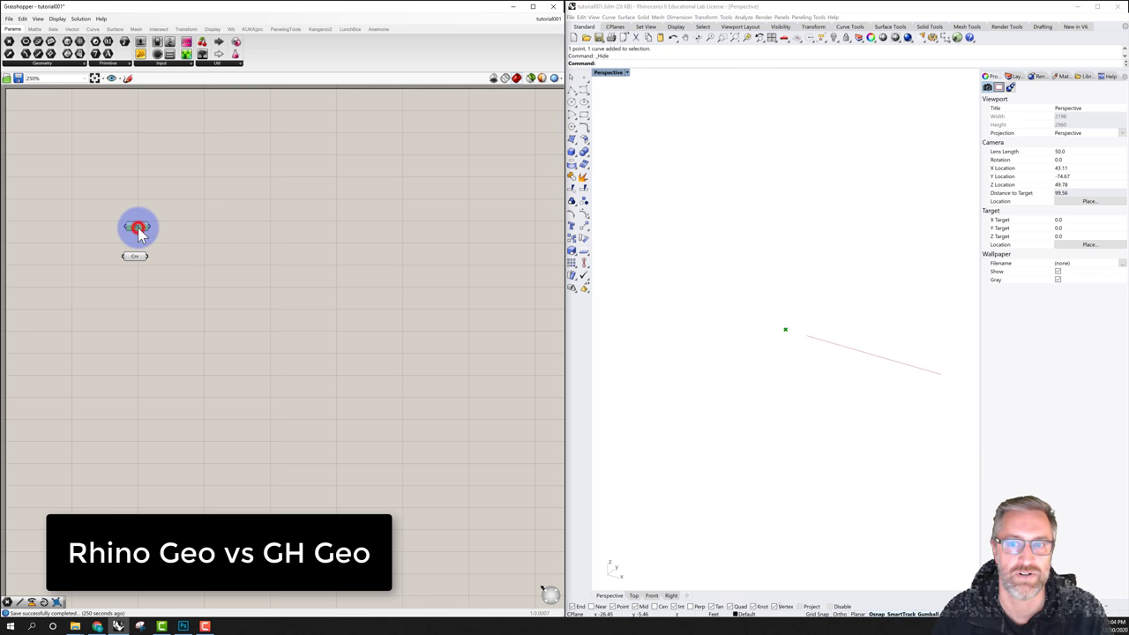
{"action": "left_click", "coordinate": [136, 256]}
{"action": "left_click", "coordinate": [138, 229]}
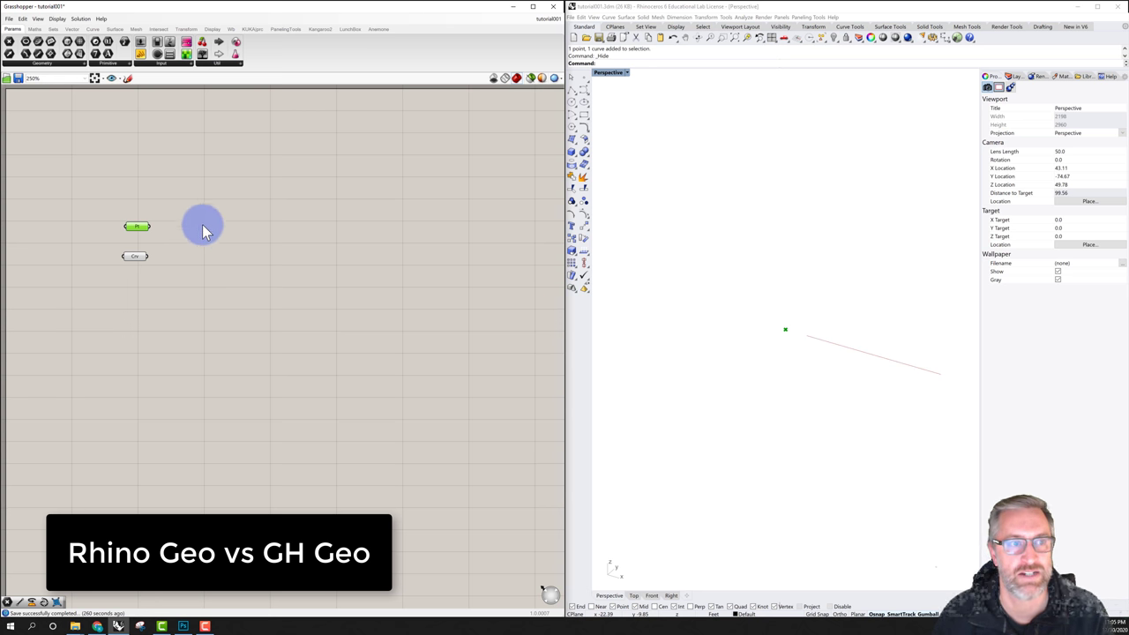
{"action": "left_click", "coordinate": [137, 256]}
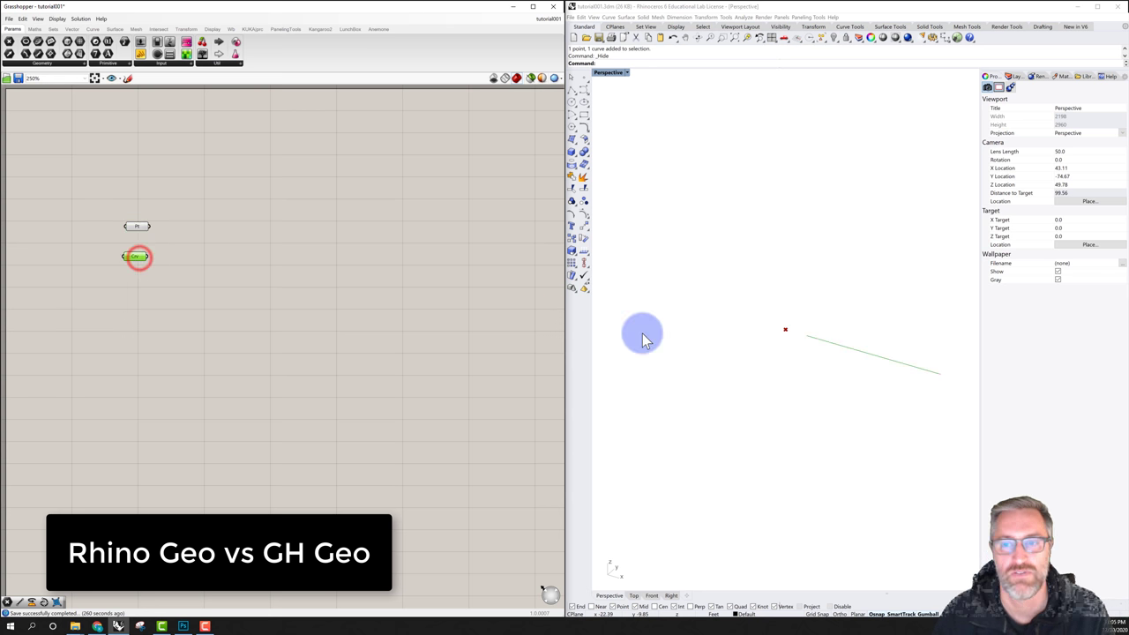
{"action": "left_click", "coordinate": [730, 316]}
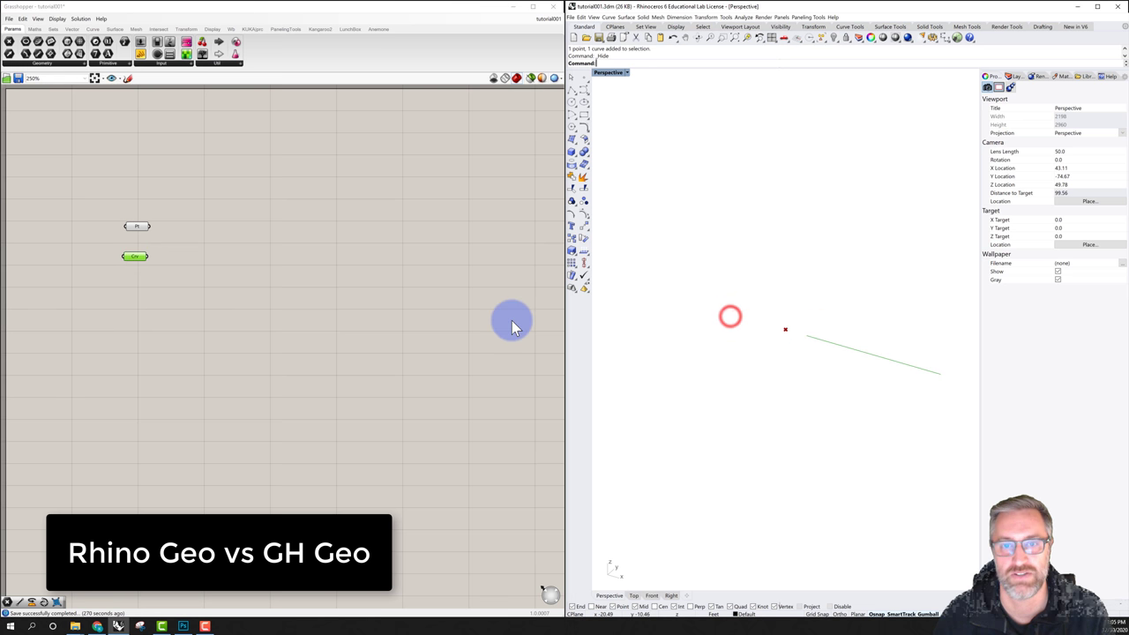
{"action": "left_click", "coordinate": [438, 286]}
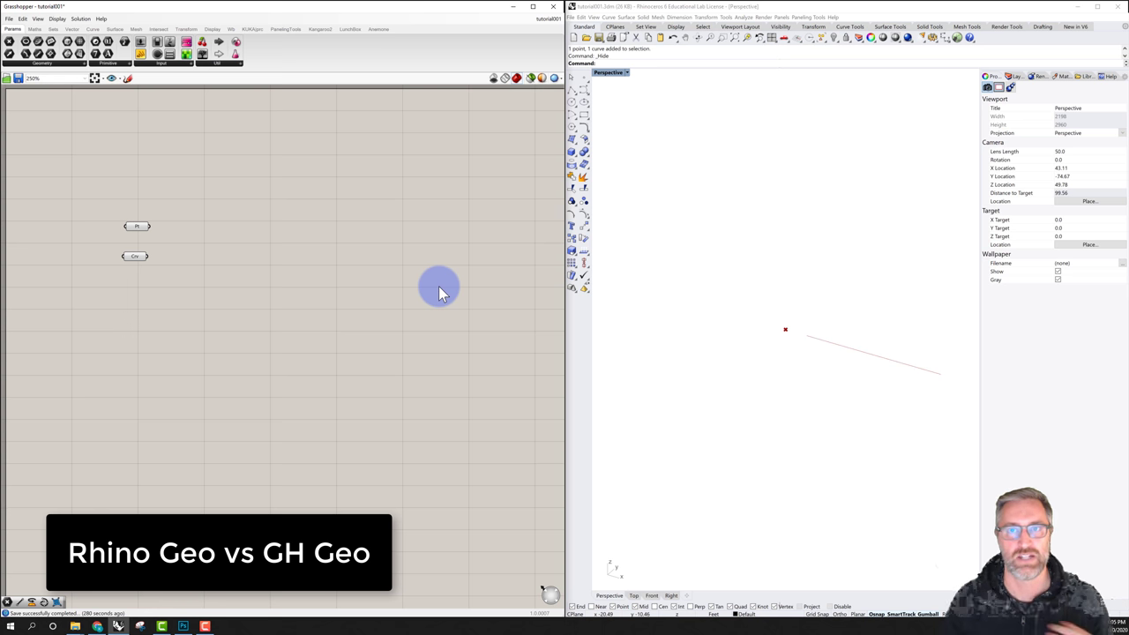
- Zoom the Rhino view to the geometry extents and try to window-select the Grasshopper point and line previews
{"action": "left_click", "coordinate": [734, 39]}
{"action": "left_click_drag", "start_coordinate": [703, 119], "coordinate": [754, 201]}
{"action": "scroll", "coordinate": [753, 198], "scroll_direction": "down", "scroll_amount": 3}
{"action": "left_click", "coordinate": [748, 196]}
{"action": "left_click", "coordinate": [651, 227]}
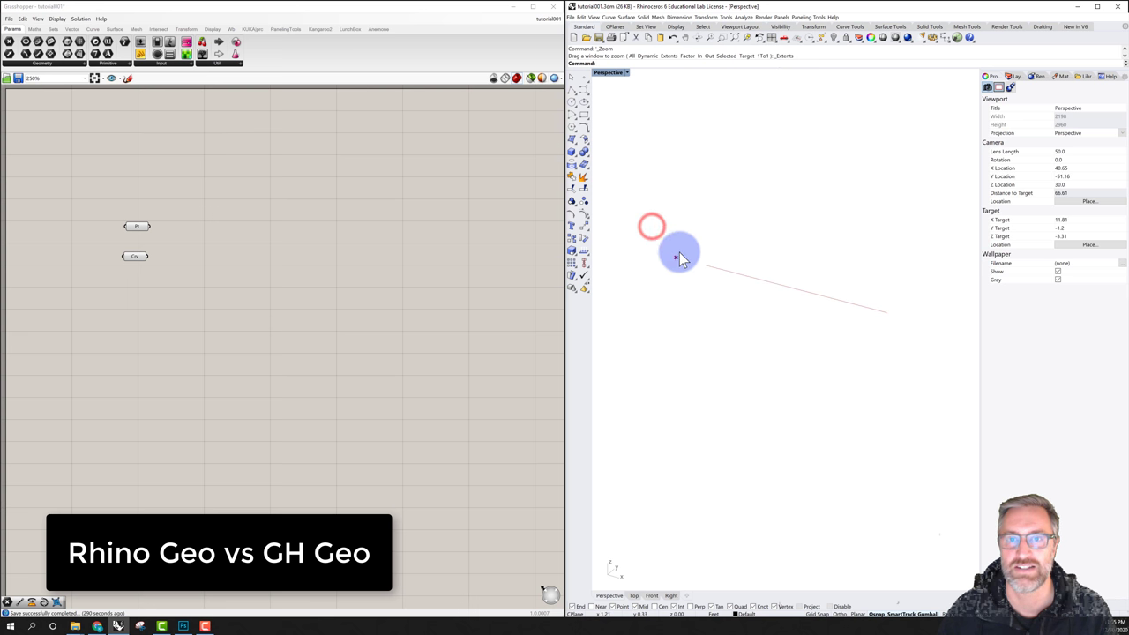
{"action": "left_click_drag", "start_coordinate": [651, 220], "coordinate": [932, 353]}
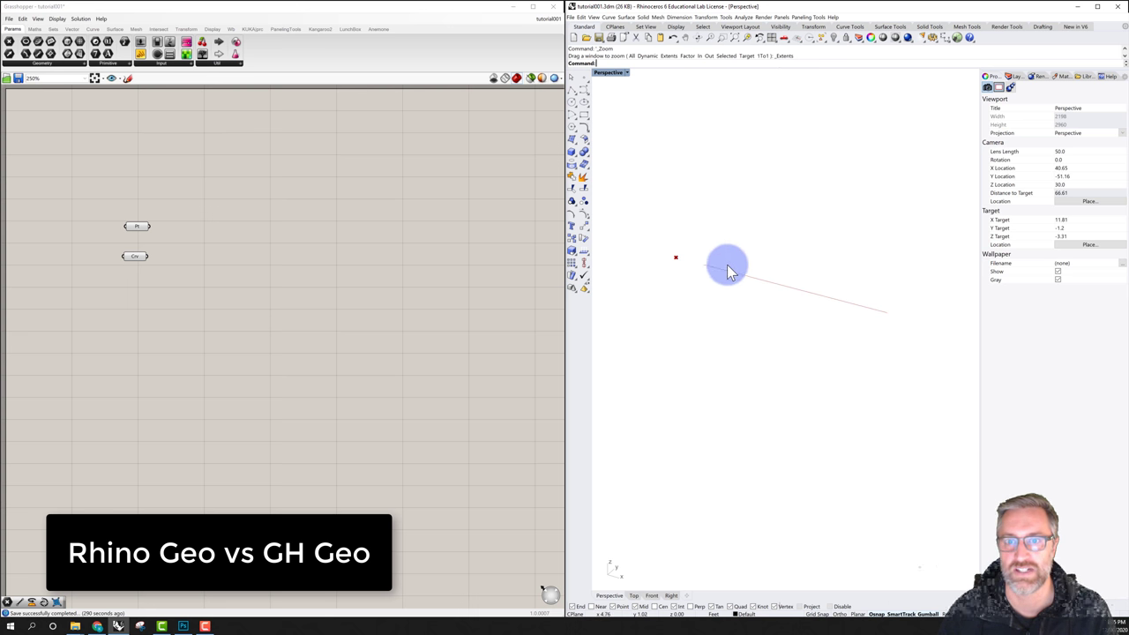
{"action": "left_click", "coordinate": [661, 234]}
- Select the Point and Curve parameters together, and the Curve parameter alone, to check their preview highlighting in Rhino
{"action": "left_click_drag", "start_coordinate": [88, 192], "coordinate": [209, 295]}
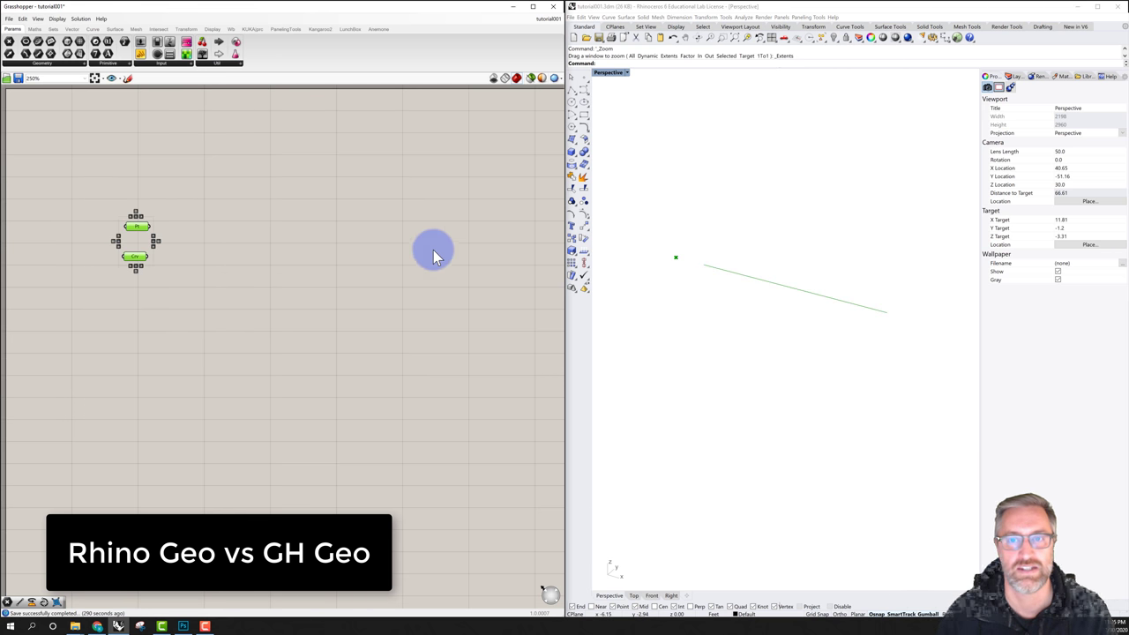
{"action": "left_click", "coordinate": [376, 236]}
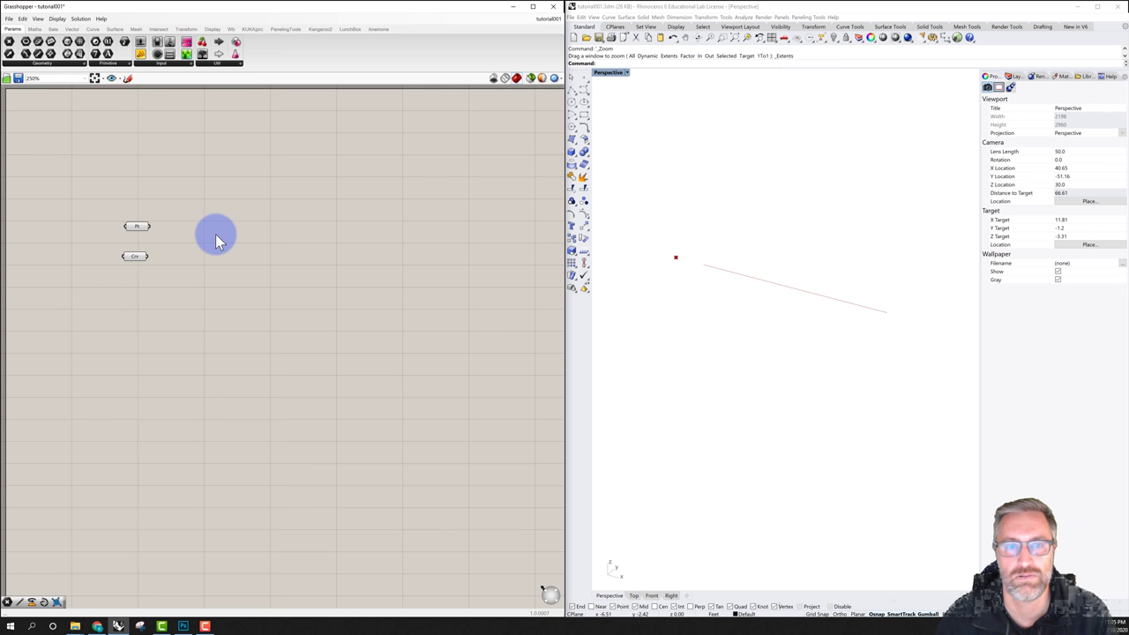
{"action": "left_click", "coordinate": [130, 257]}
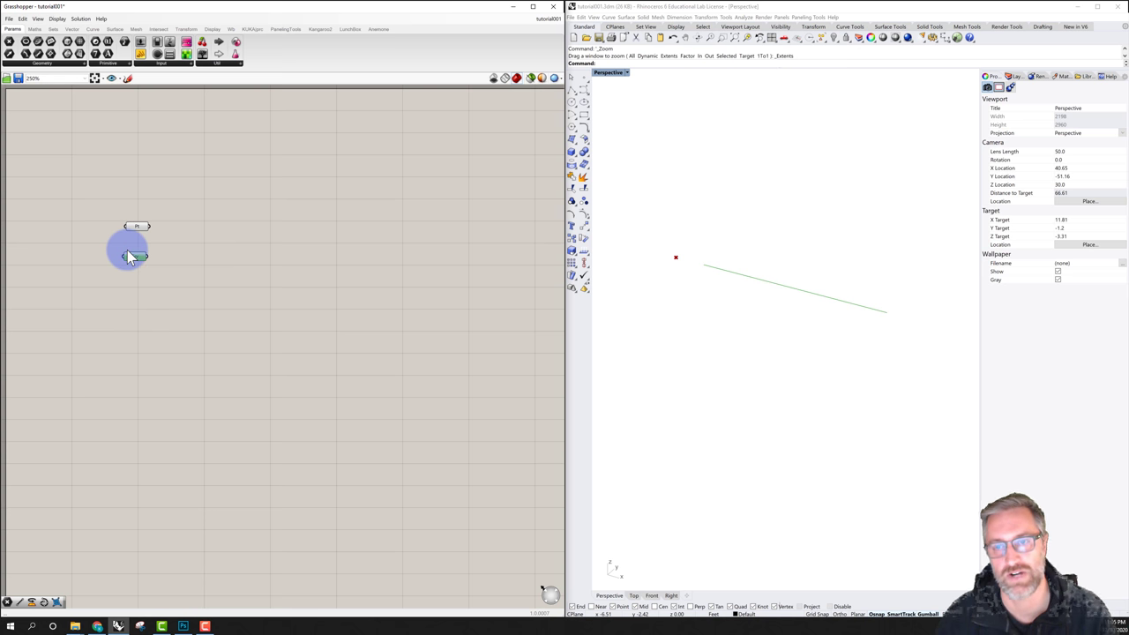
{"action": "left_click", "coordinate": [169, 247]}
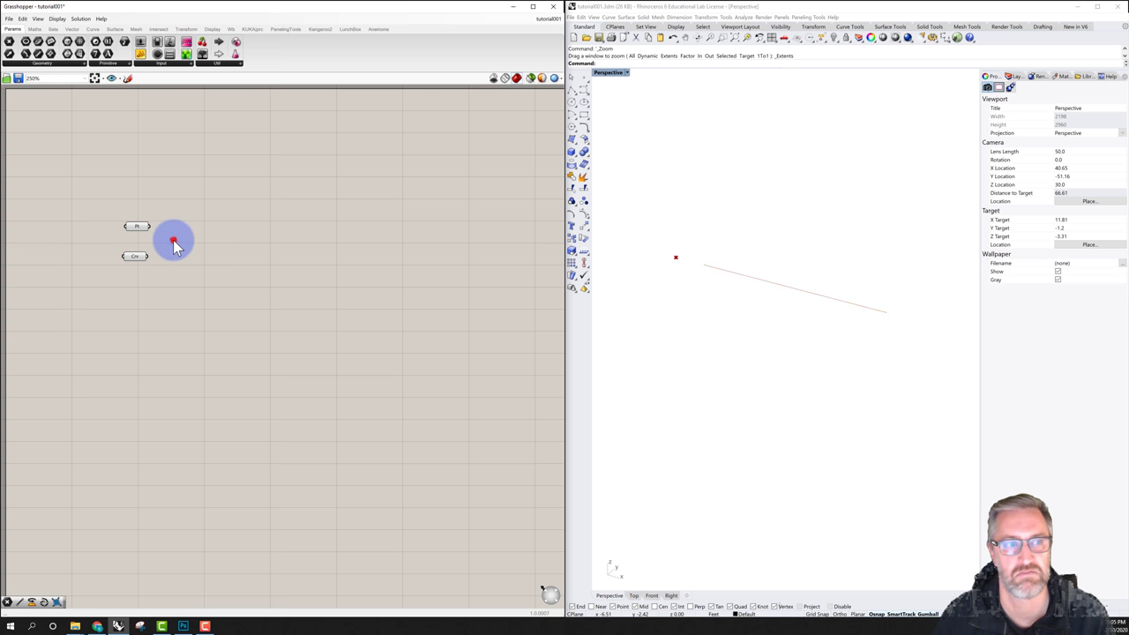
- Search the canvas for "rotate", add the Rotate component that rotates an object in a plane, and place it beside the Point parameter
{"action": "double_click", "coordinate": [221, 236]}
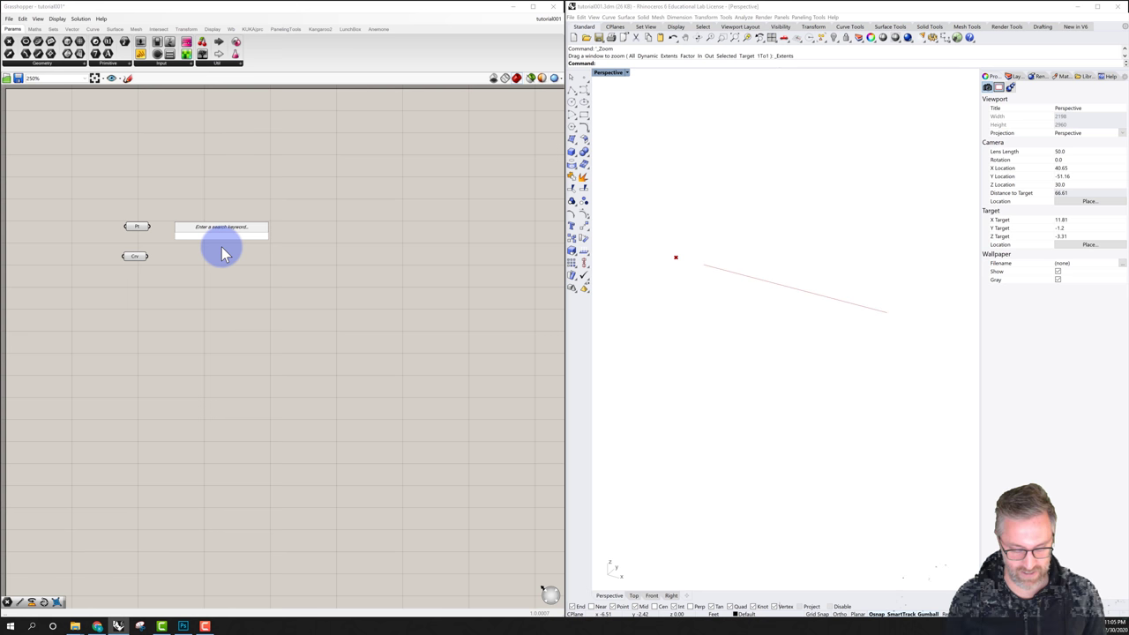
{"action": "type", "text": "rotate"}
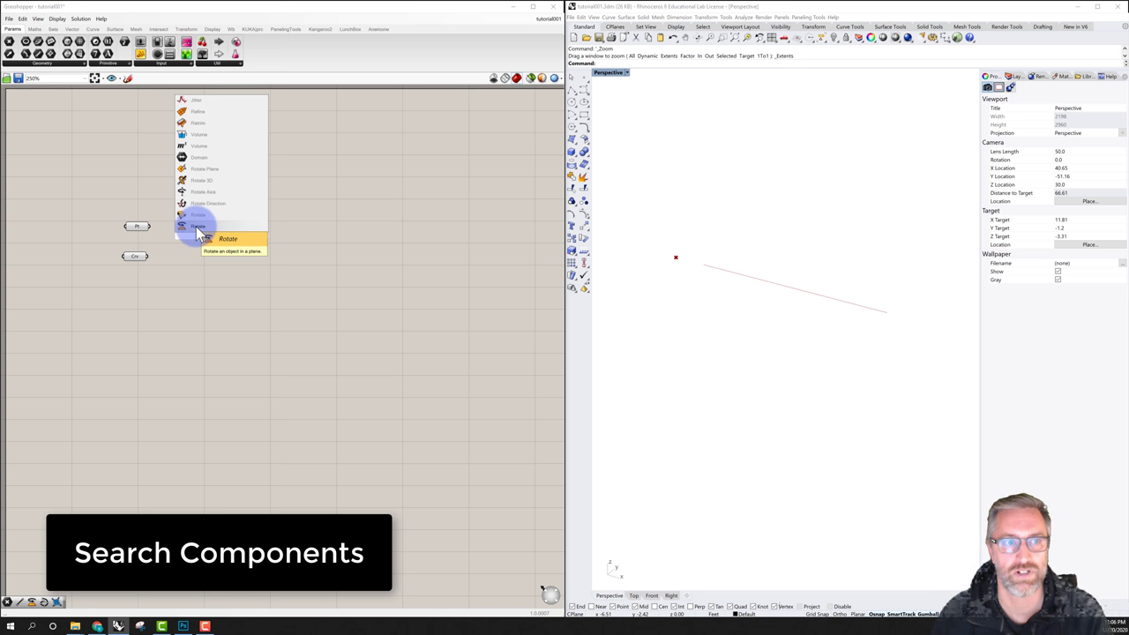
{"action": "left_click", "coordinate": [198, 227]}
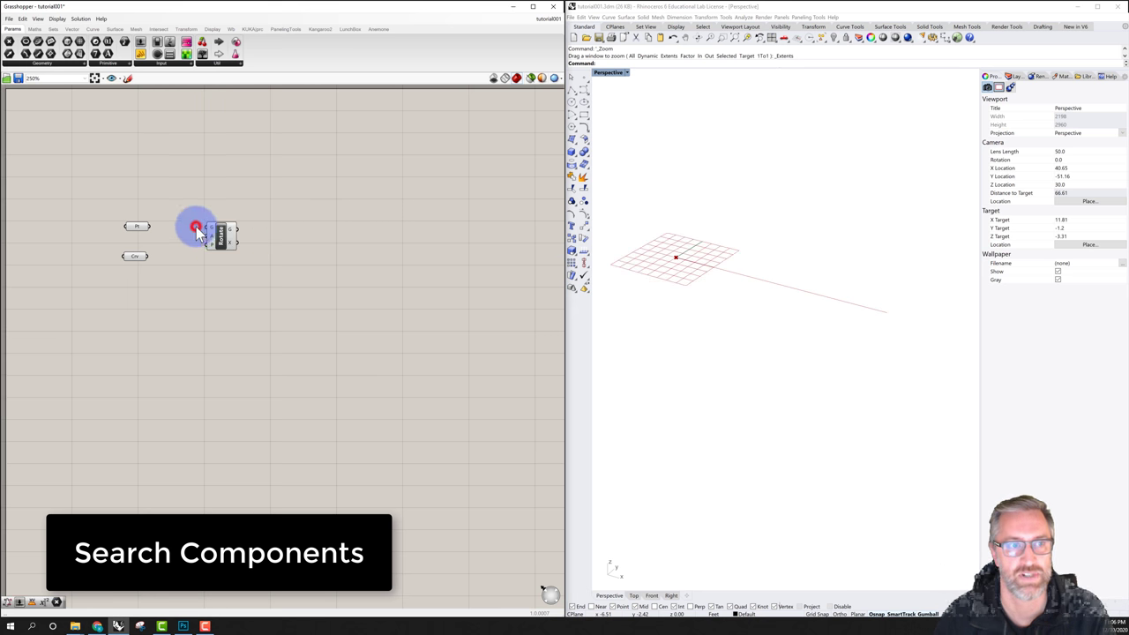
{"action": "mouse_move", "coordinate": [221, 234]}
{"action": "left_mouse_down"}
{"action": "mouse_move", "coordinate": [236, 234]}
{"action": "mouse_move", "coordinate": [226, 227]}
{"action": "left_mouse_up"}
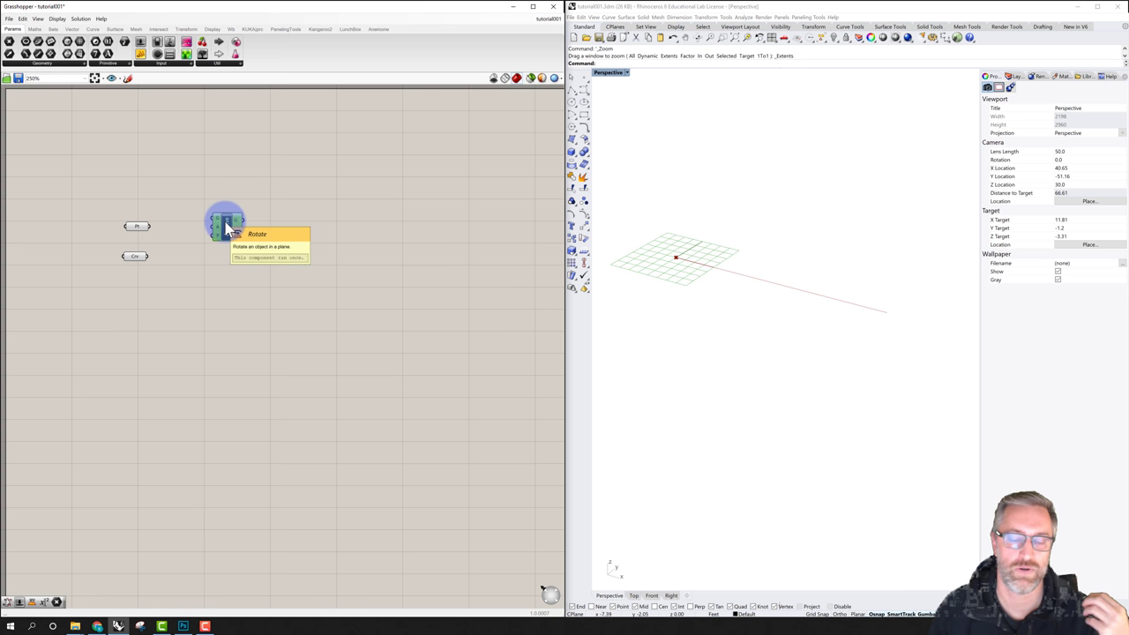
{"action": "left_click_drag", "start_coordinate": [227, 232], "coordinate": [216, 243]}
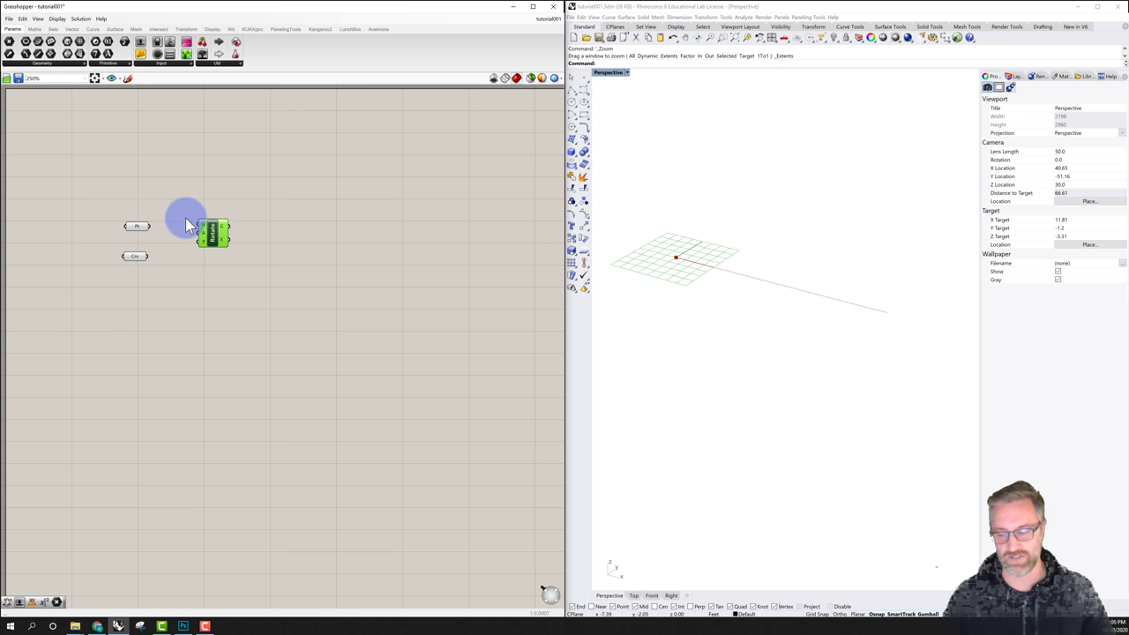
- Connect the Point parameter's output to the Rotate component's Geometry (G) input
{"action": "scroll", "coordinate": [186, 219], "scroll_direction": "down", "scroll_amount": 10}
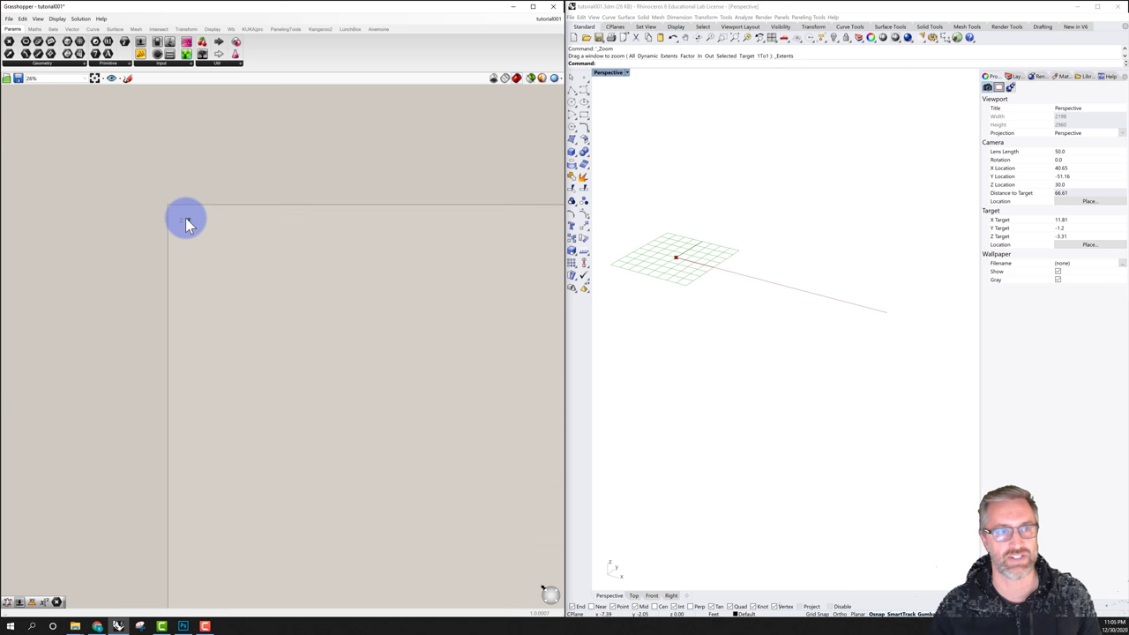
{"action": "scroll", "coordinate": [185, 218], "scroll_direction": "up", "scroll_amount": 10}
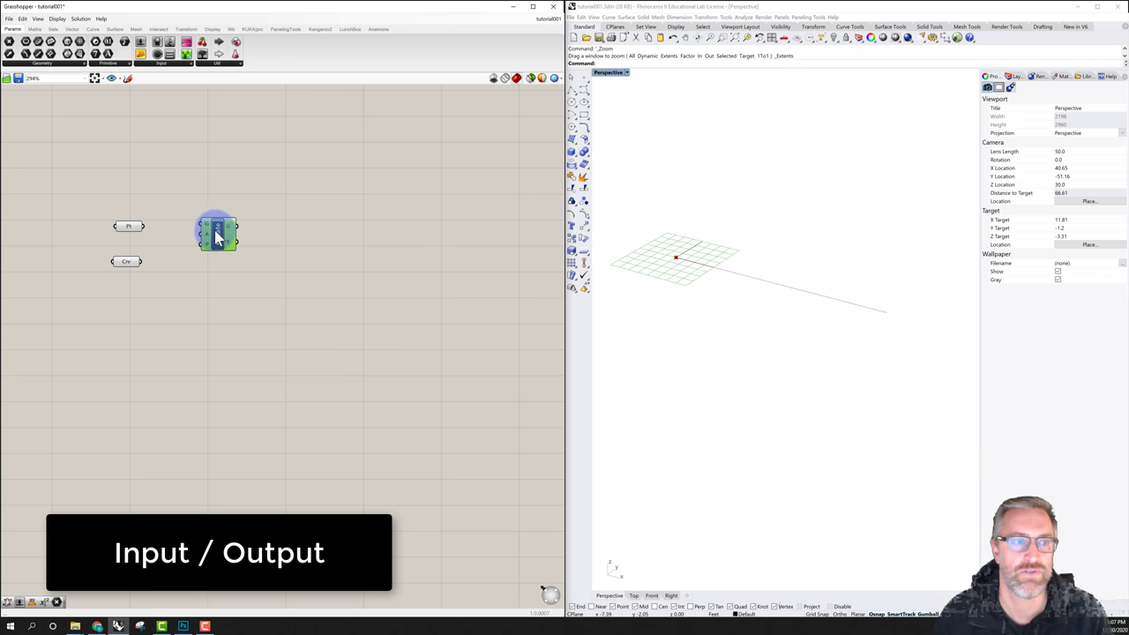
{"action": "mouse_move", "coordinate": [208, 229]}
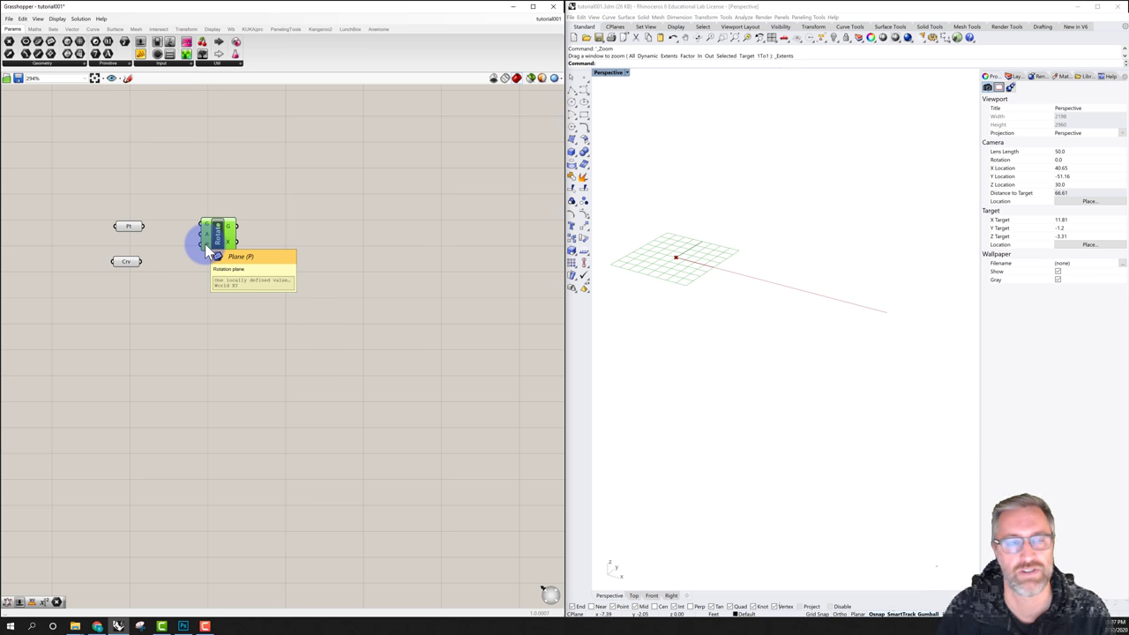
{"action": "left_click", "coordinate": [141, 226]}
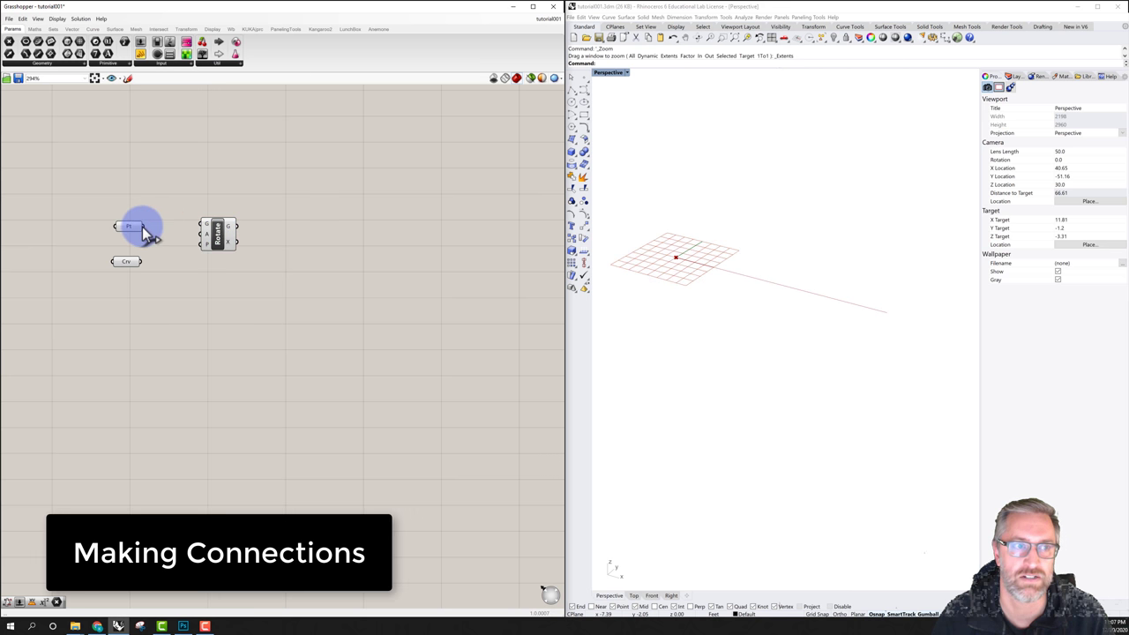
{"action": "left_click", "coordinate": [141, 225]}
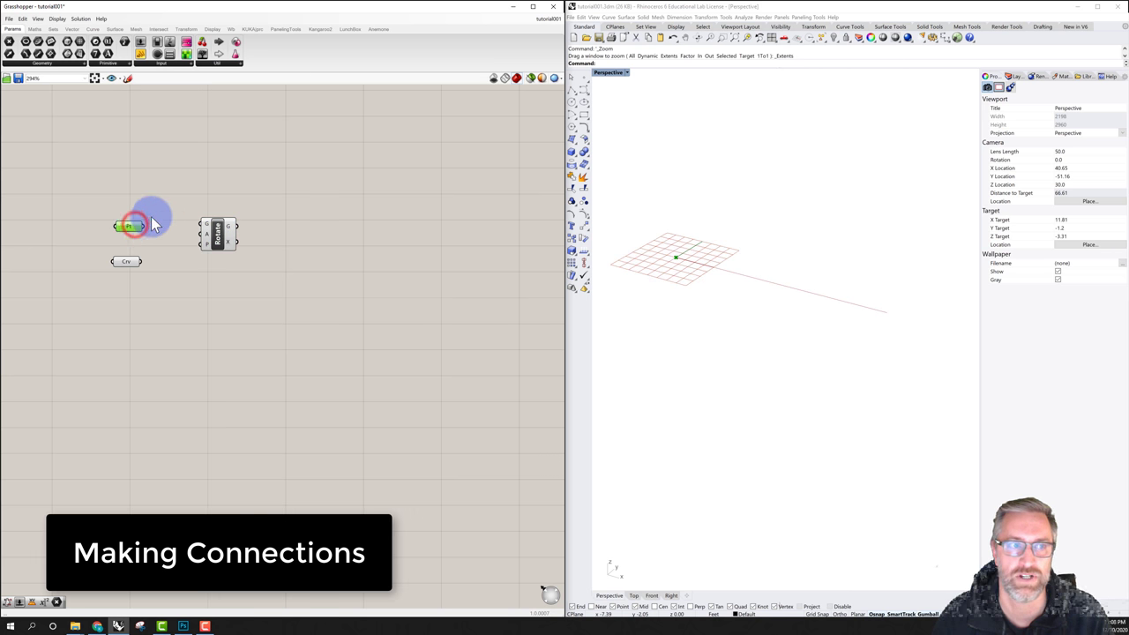
{"action": "left_click_drag", "start_coordinate": [143, 227], "coordinate": [203, 185]}
{"action": "left_click_drag", "start_coordinate": [150, 225], "coordinate": [199, 227]}
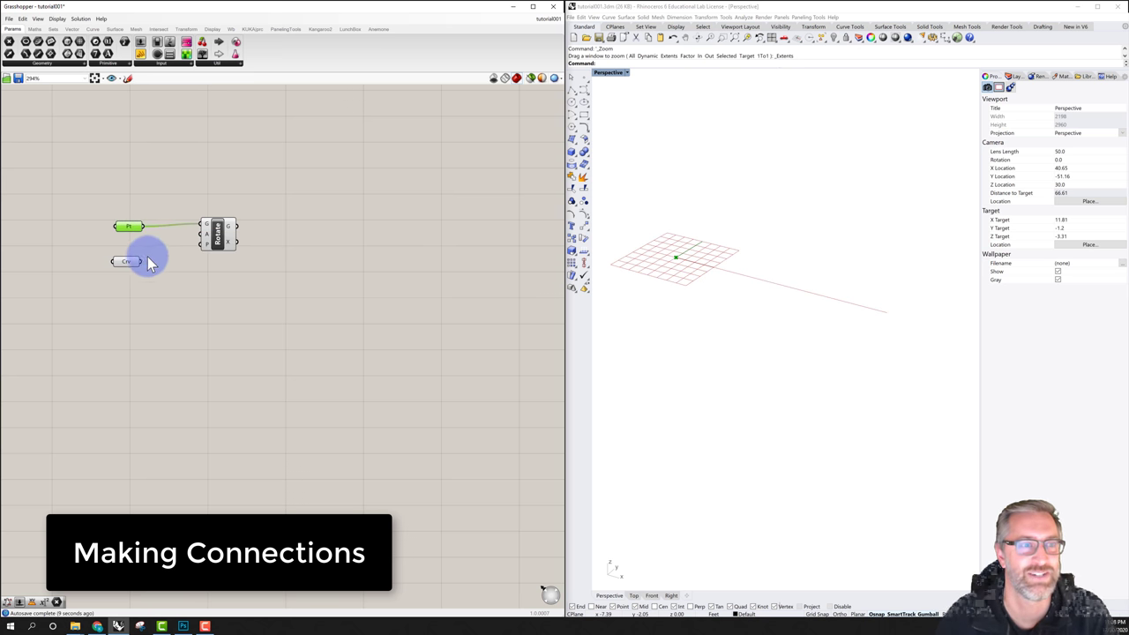
- Connect the Curve parameter to Rotate's Geometry input in place of the point, and move Rotate farther from the parameters
{"action": "left_click_drag", "start_coordinate": [142, 261], "coordinate": [201, 226]}
{"action": "left_click", "coordinate": [181, 205]}
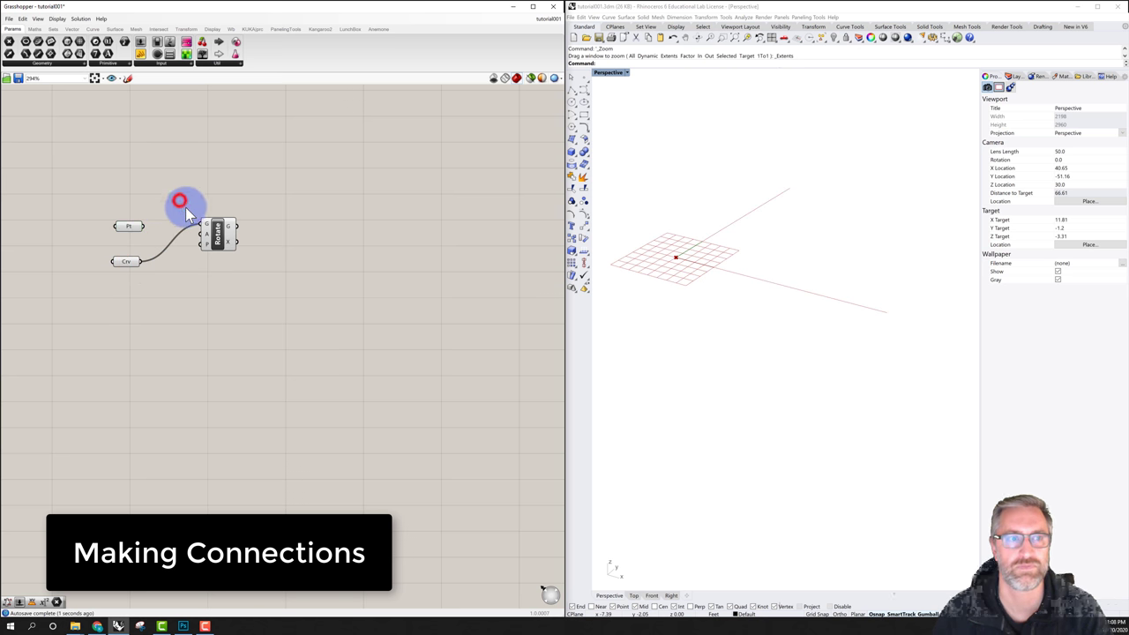
{"action": "left_click", "coordinate": [225, 240]}
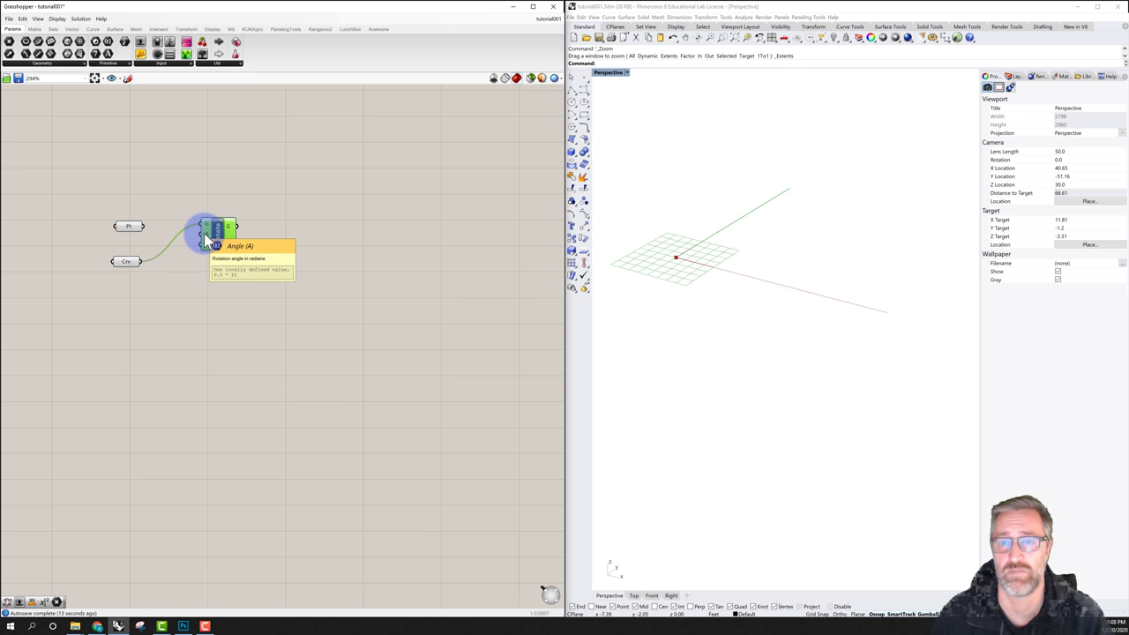
{"action": "left_click_drag", "start_coordinate": [218, 228], "coordinate": [251, 275]}
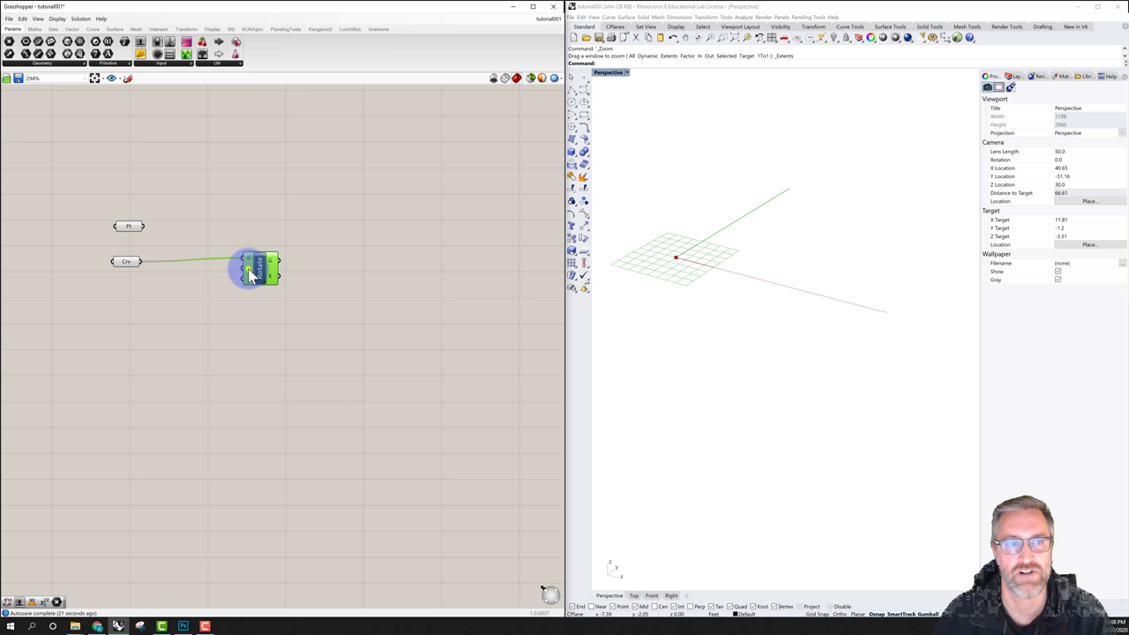
- Set the Rotate component's Angle (A) input to degrees and deselect the component
{"action": "right_click", "coordinate": [248, 269]}
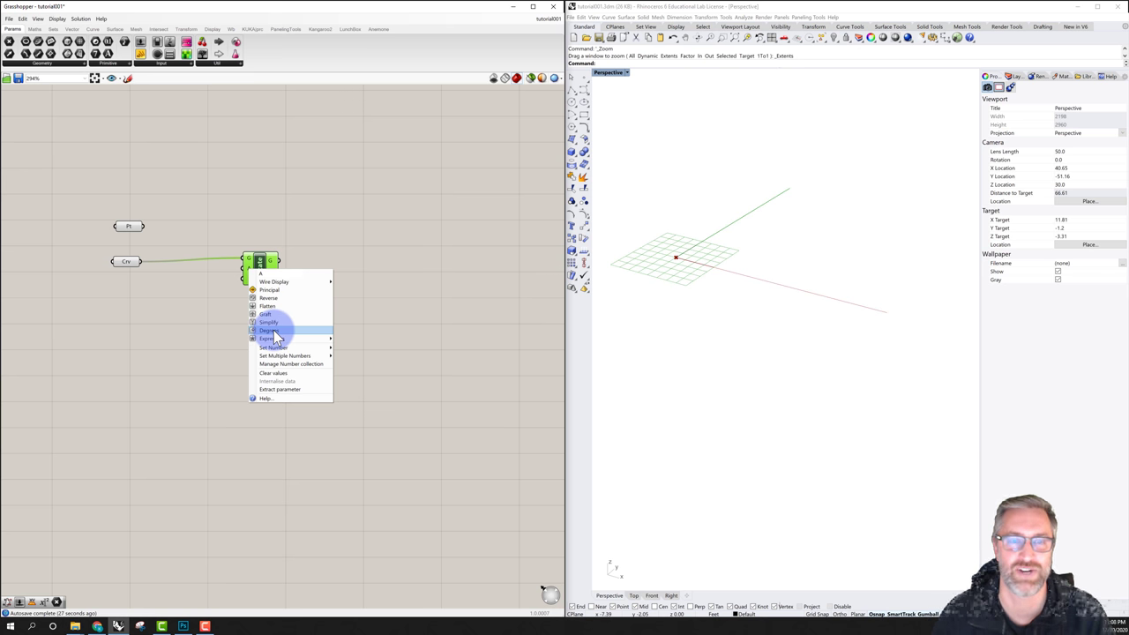
{"action": "left_click", "coordinate": [275, 333]}
{"action": "left_click", "coordinate": [245, 294]}
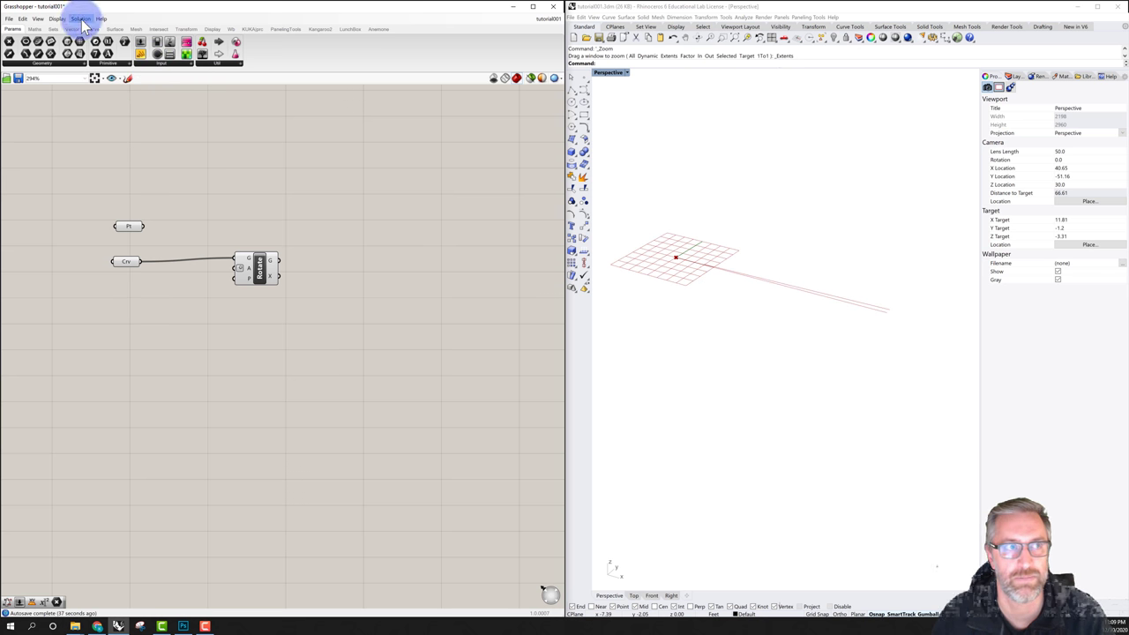
- Add a number slider below the Curve parameter and set its numeric domain to a minimum of 10 and a maximum of 80
{"action": "left_click", "coordinate": [11, 29]}
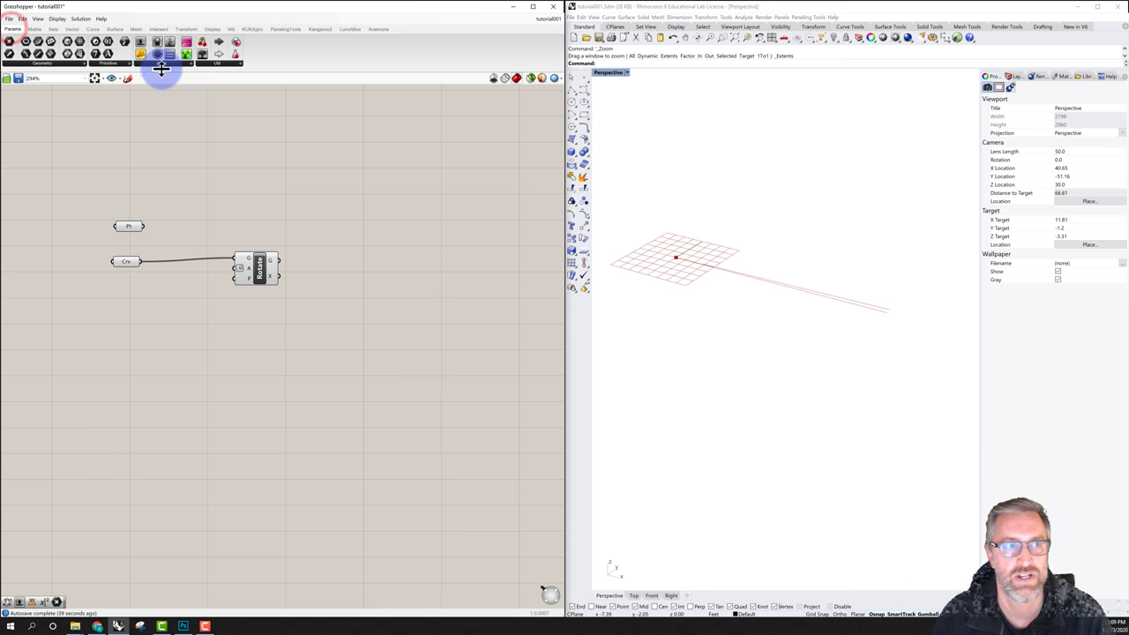
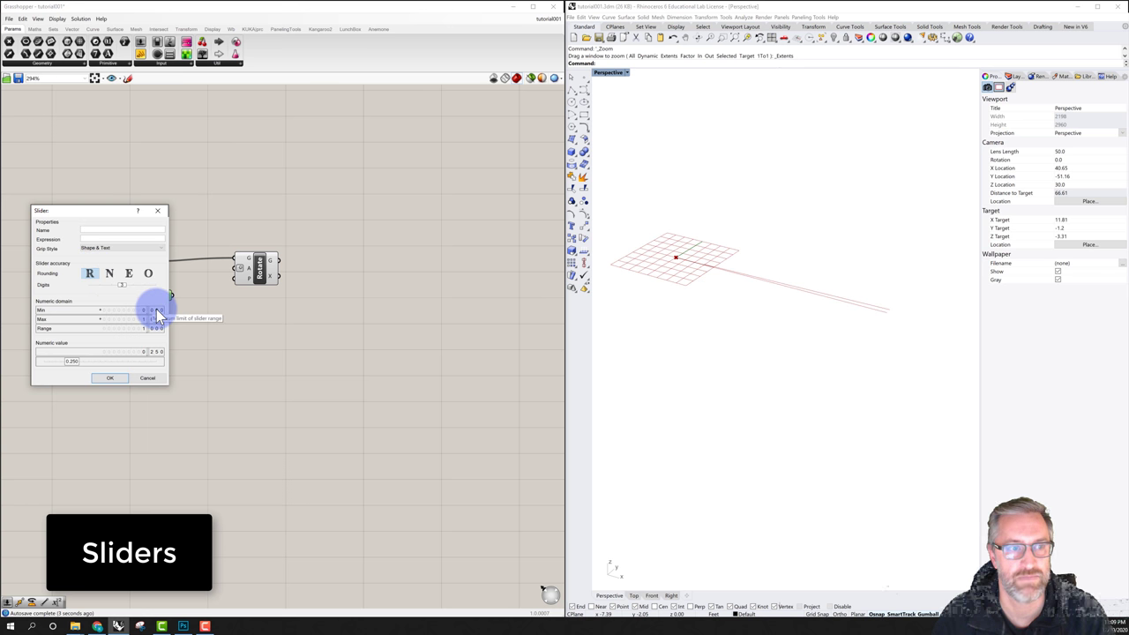
{"action": "double_click", "coordinate": [156, 309]}
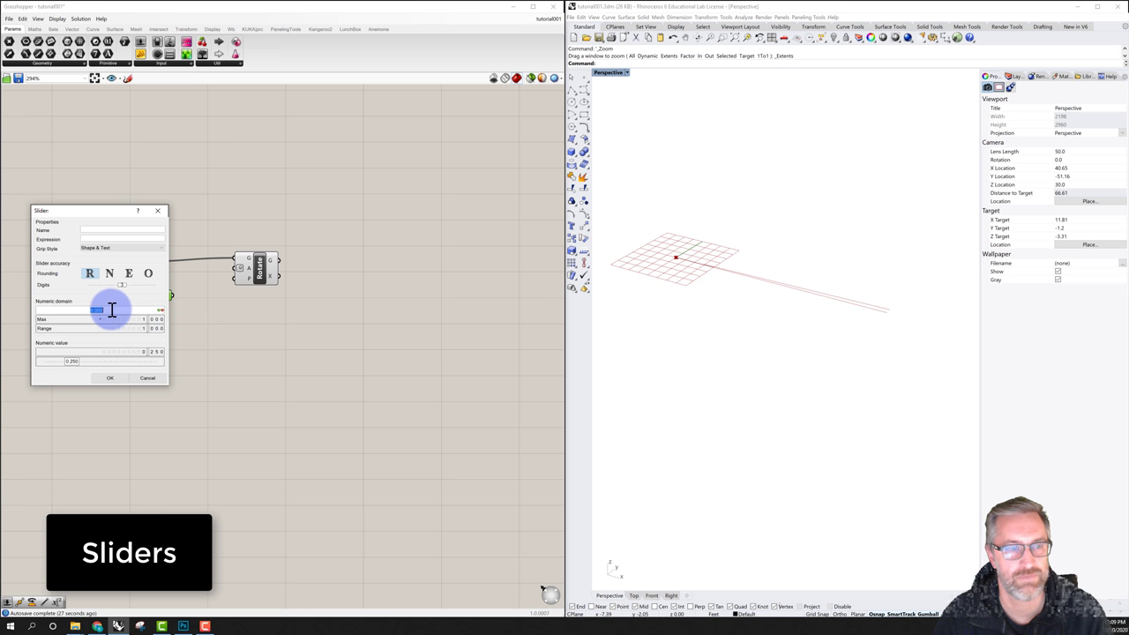
{"action": "type", "text": "10"}
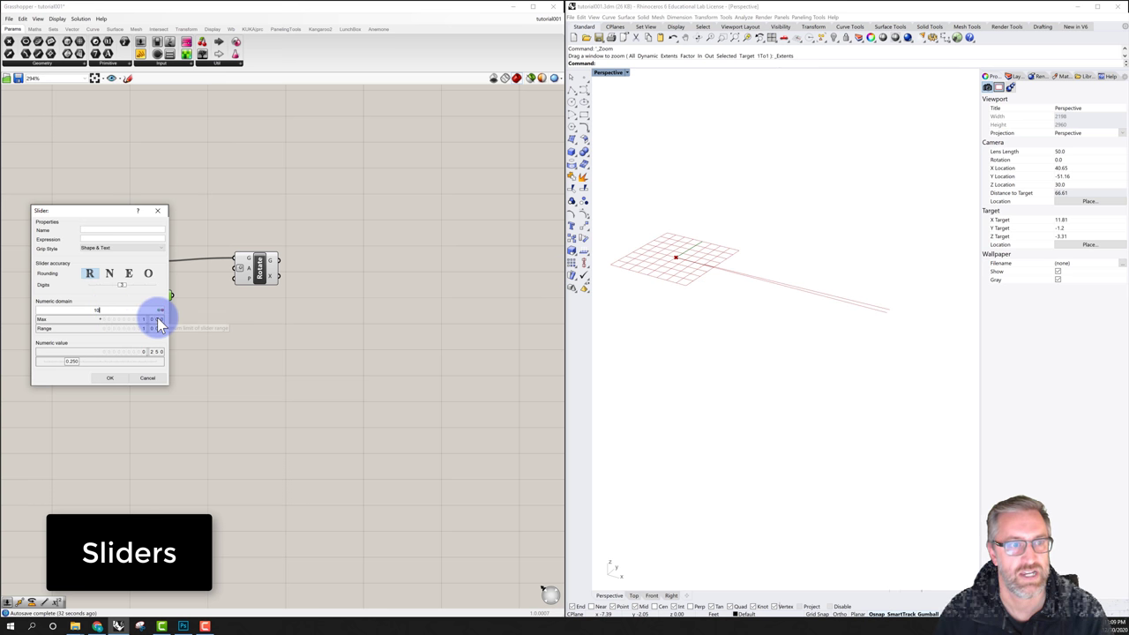
{"action": "left_click", "coordinate": [157, 319]}
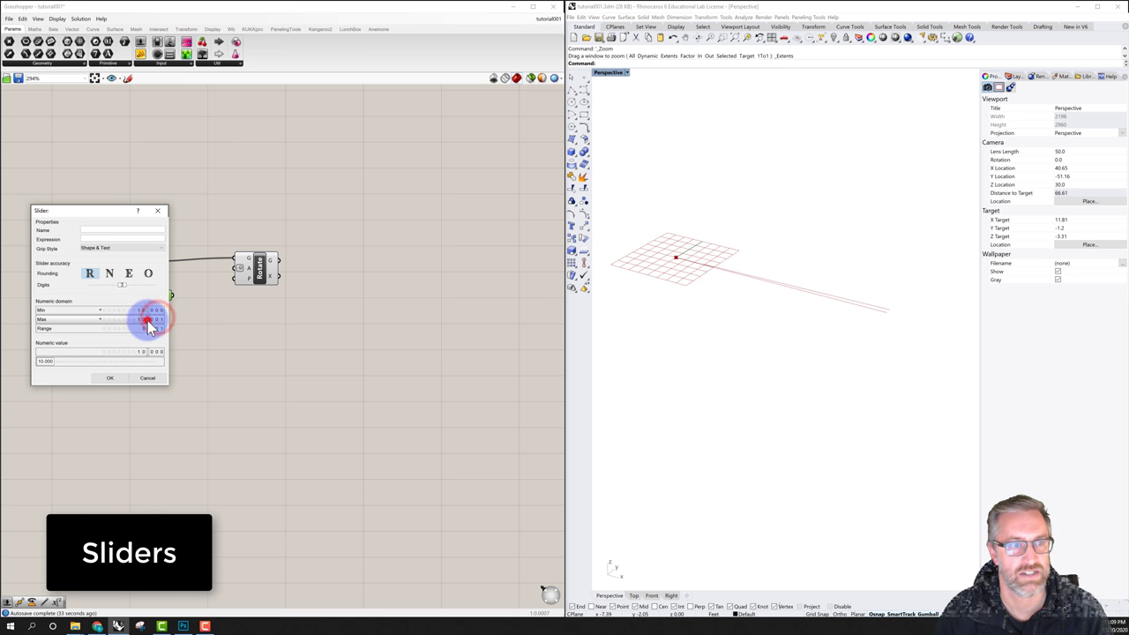
{"action": "type", "text": "20"}
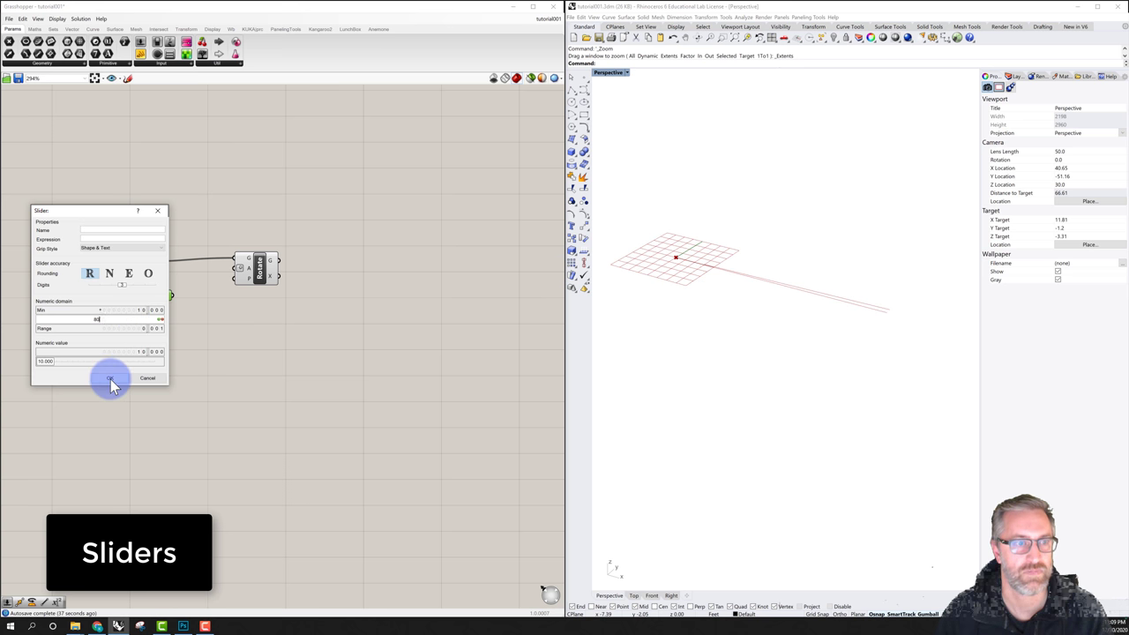
{"action": "left_click", "coordinate": [110, 377]}
- Set the number slider's accuracy to zero decimal digits for whole-number values and accept its settings
{"action": "left_click", "coordinate": [172, 353]}
{"action": "left_click_drag", "start_coordinate": [111, 303], "coordinate": [86, 288]}
{"action": "double_click", "coordinate": [101, 294]}
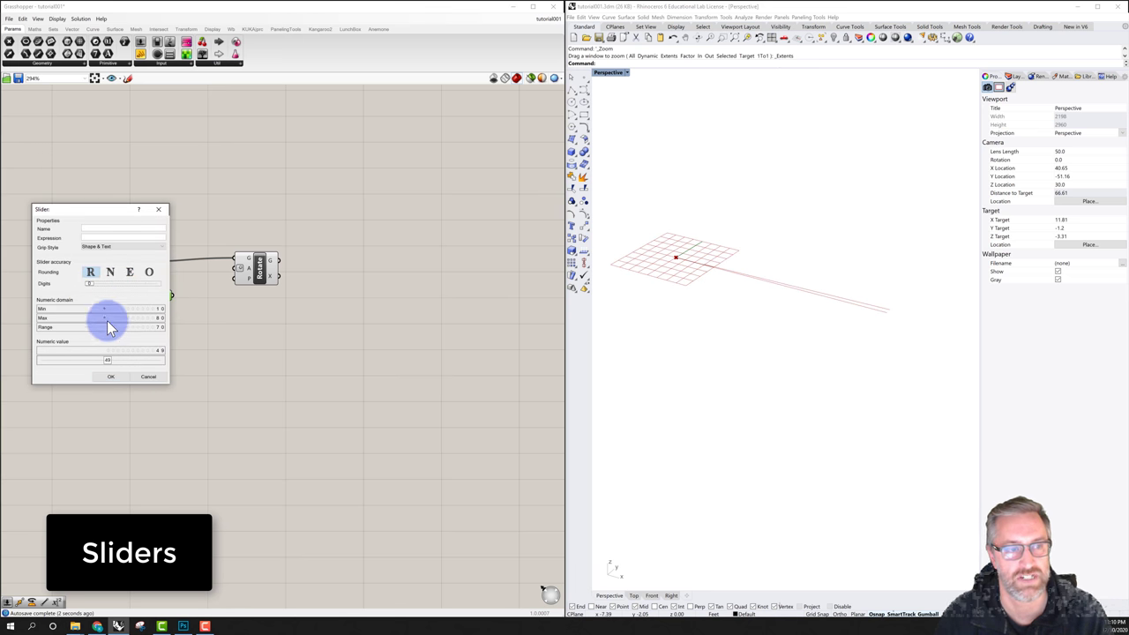
{"action": "left_click", "coordinate": [111, 377]}
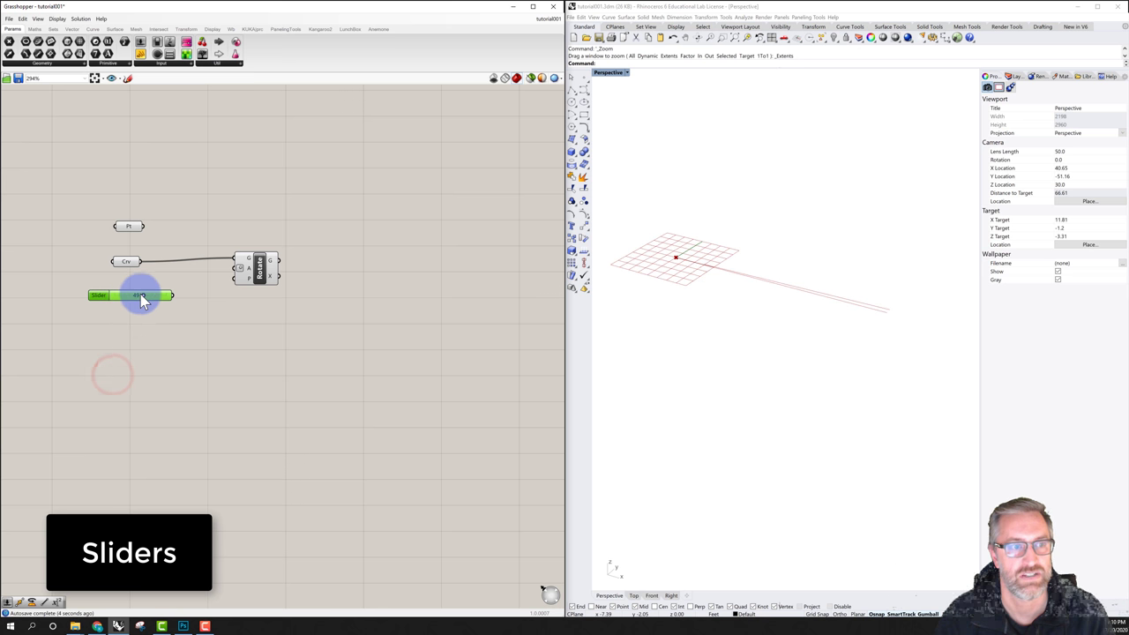
- Connect the number slider to the Rotate component's Angle (A) input and adjust the slider to 31
{"action": "mouse_move", "coordinate": [123, 302]}
{"action": "left_mouse_down"}
{"action": "mouse_move", "coordinate": [101, 297]}
{"action": "mouse_move", "coordinate": [177, 297]}
{"action": "mouse_move", "coordinate": [139, 300]}
{"action": "left_mouse_up"}
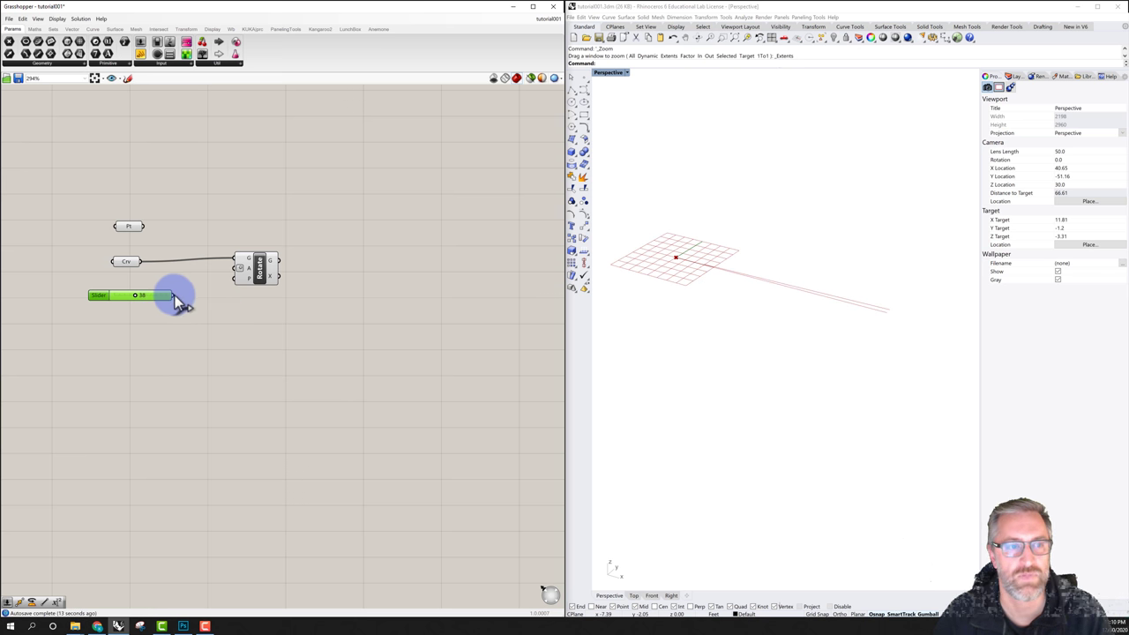
{"action": "left_click_drag", "start_coordinate": [174, 295], "coordinate": [236, 274]}
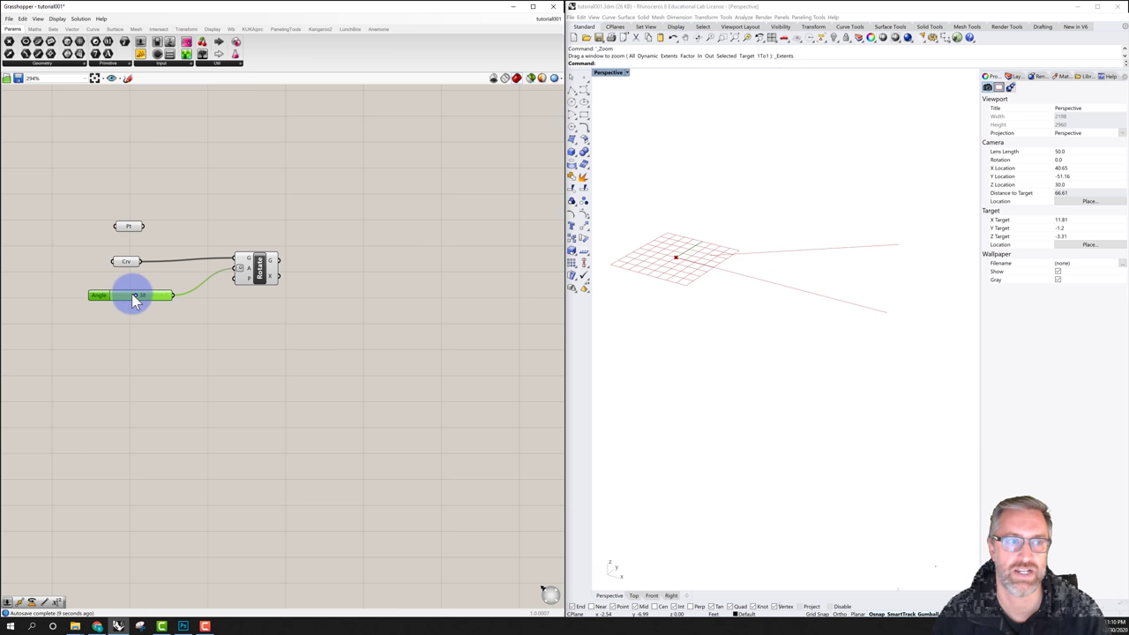
{"action": "mouse_move", "coordinate": [137, 294]}
{"action": "left_mouse_down"}
{"action": "mouse_move", "coordinate": [167, 300]}
{"action": "mouse_move", "coordinate": [100, 298]}
{"action": "mouse_move", "coordinate": [189, 301]}
{"action": "mouse_move", "coordinate": [111, 301]}
{"action": "mouse_move", "coordinate": [177, 297]}
{"action": "mouse_move", "coordinate": [121, 301]}
{"action": "mouse_move", "coordinate": [154, 300]}
{"action": "left_mouse_up"}
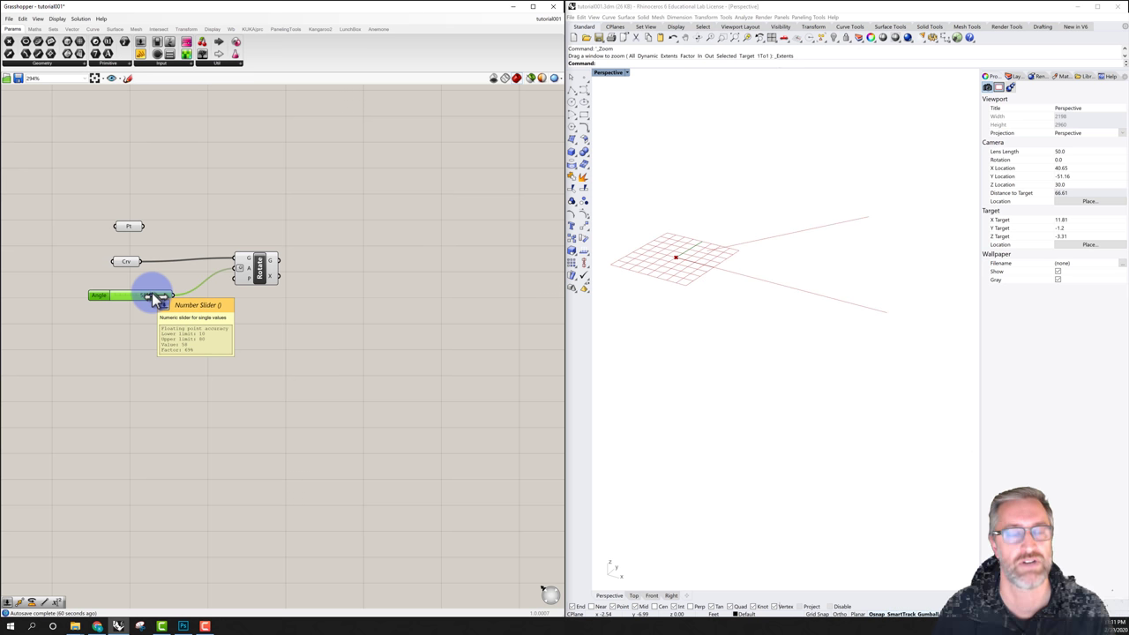
{"action": "mouse_move", "coordinate": [155, 300]}
{"action": "left_mouse_down"}
{"action": "mouse_move", "coordinate": [100, 298]}
{"action": "mouse_move", "coordinate": [197, 298]}
{"action": "mouse_move", "coordinate": [93, 297]}
{"action": "mouse_move", "coordinate": [174, 298]}
{"action": "mouse_move", "coordinate": [123, 296]}
{"action": "mouse_move", "coordinate": [151, 297]}
{"action": "mouse_move", "coordinate": [132, 301]}
{"action": "left_mouse_up"}
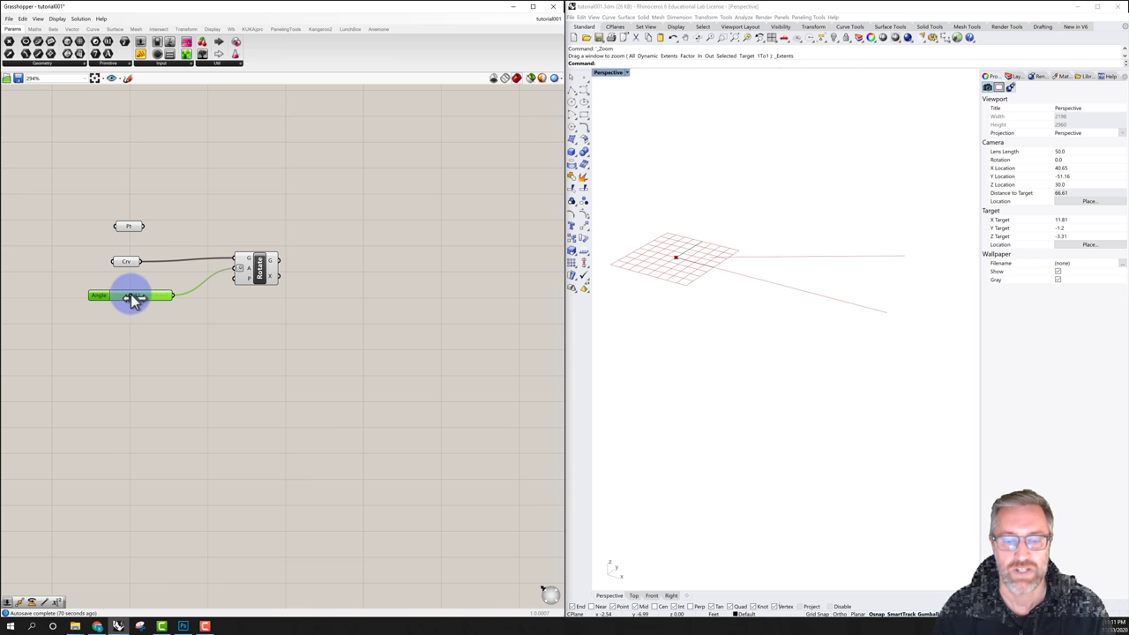
- Select the Rotate component, the Curve parameter and the Point parameter in turn to examine which geometry each highlights in the Rhino viewport
{"action": "left_click", "coordinate": [263, 270]}
{"action": "left_click", "coordinate": [253, 306]}
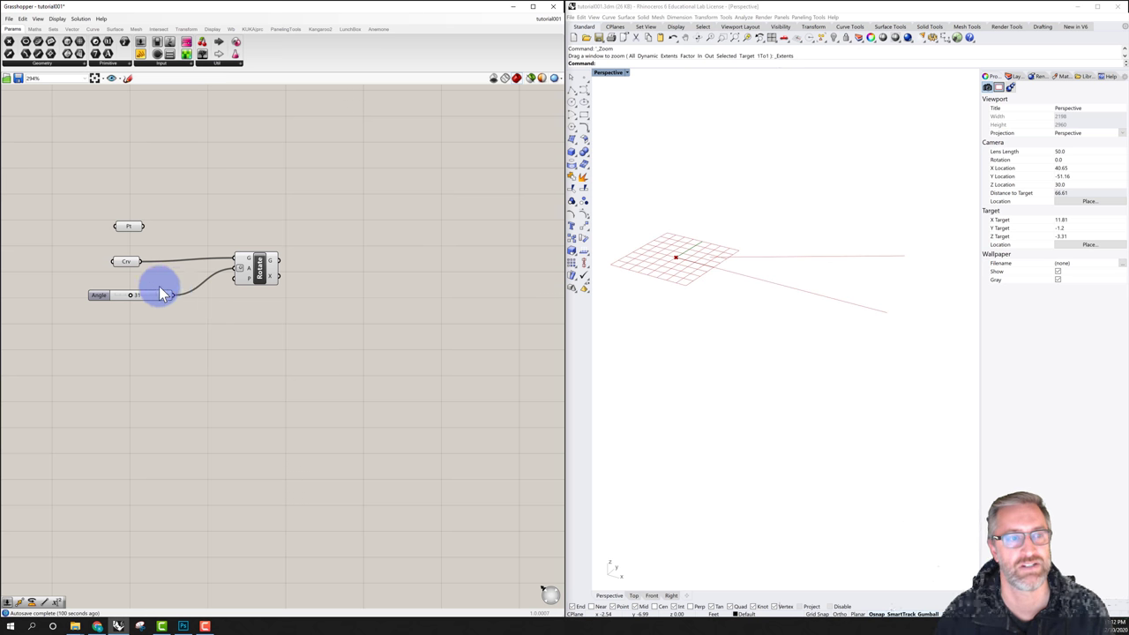
{"action": "left_click", "coordinate": [258, 267]}
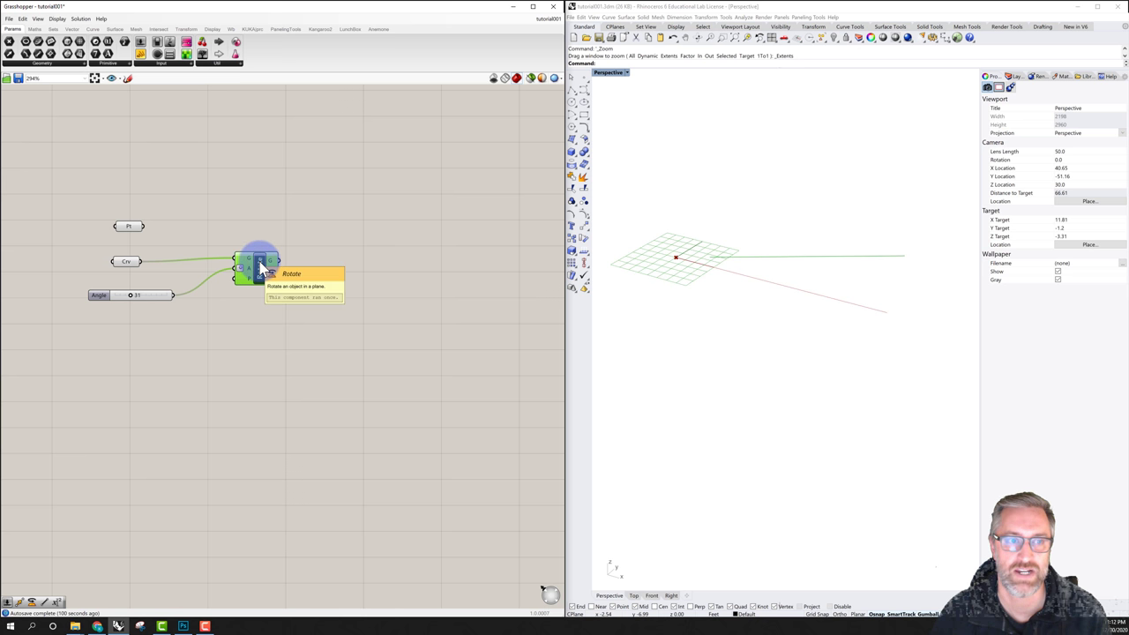
{"action": "left_click", "coordinate": [128, 262]}
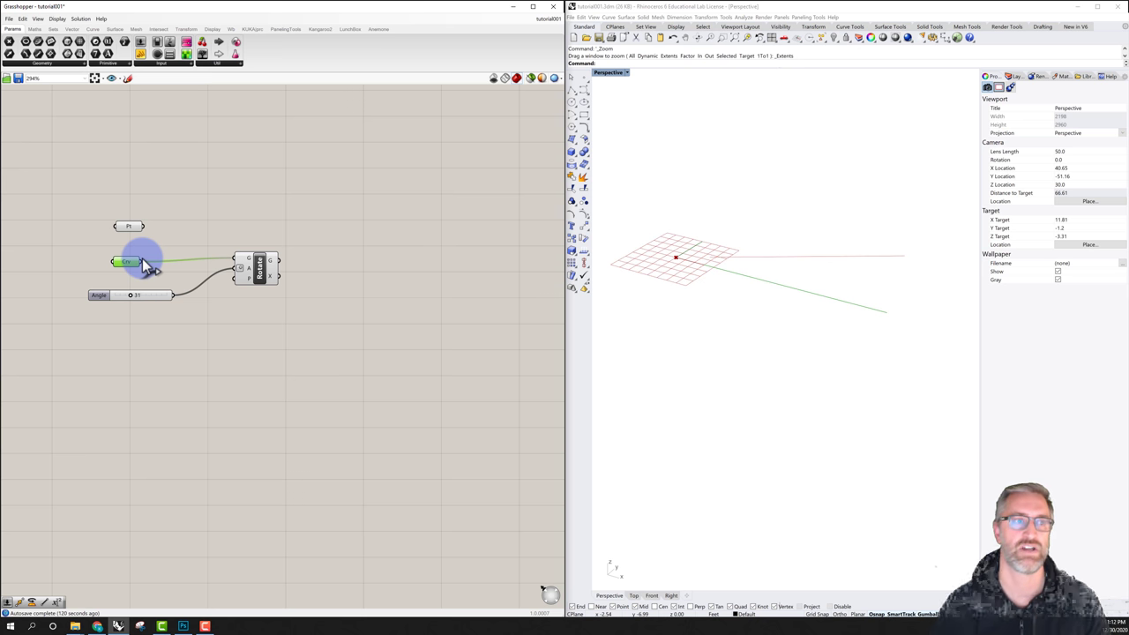
{"action": "left_click", "coordinate": [130, 225]}
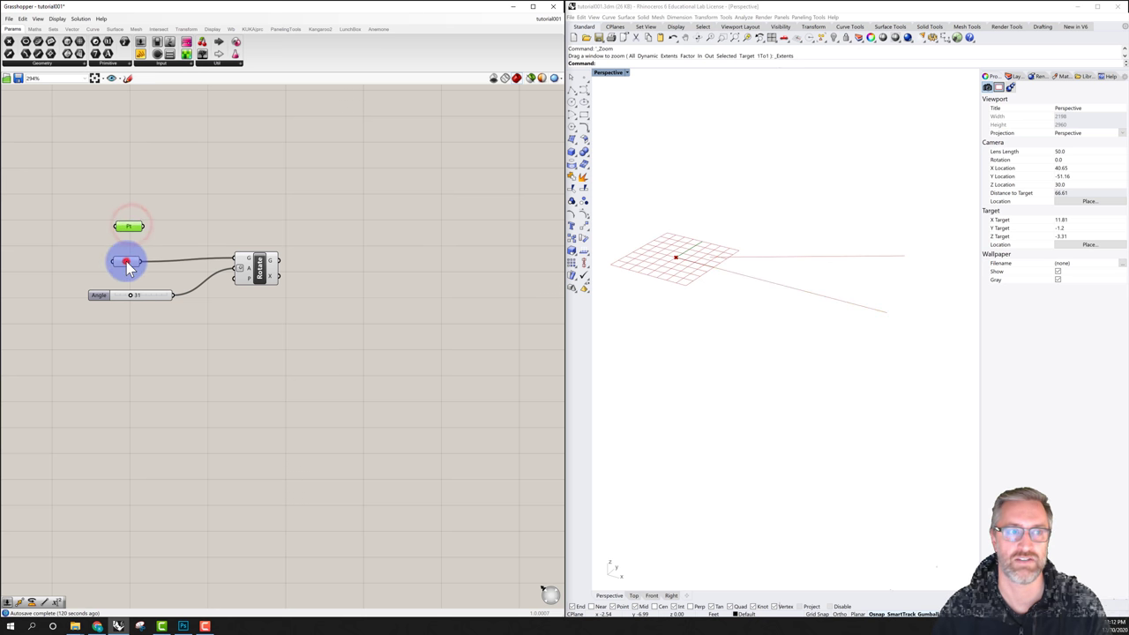
{"action": "left_click", "coordinate": [128, 264]}
{"action": "left_click", "coordinate": [134, 247]}
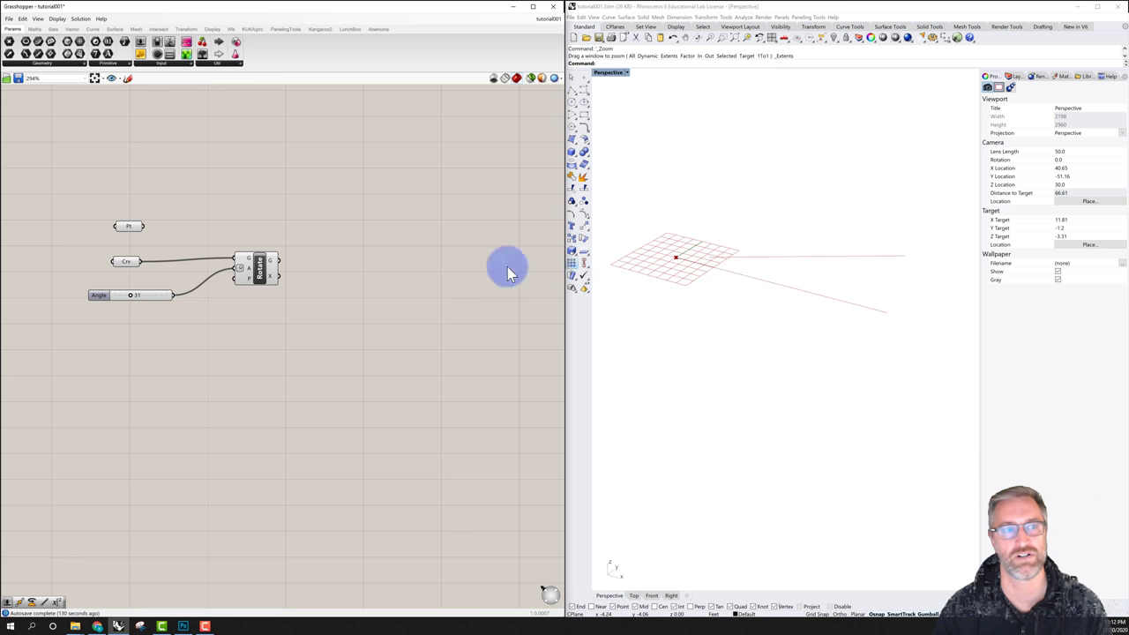
- Turn off the preview of the Curve parameter that feeds the Rotate component, leaving nothing selected
{"action": "right_click", "coordinate": [128, 262]}
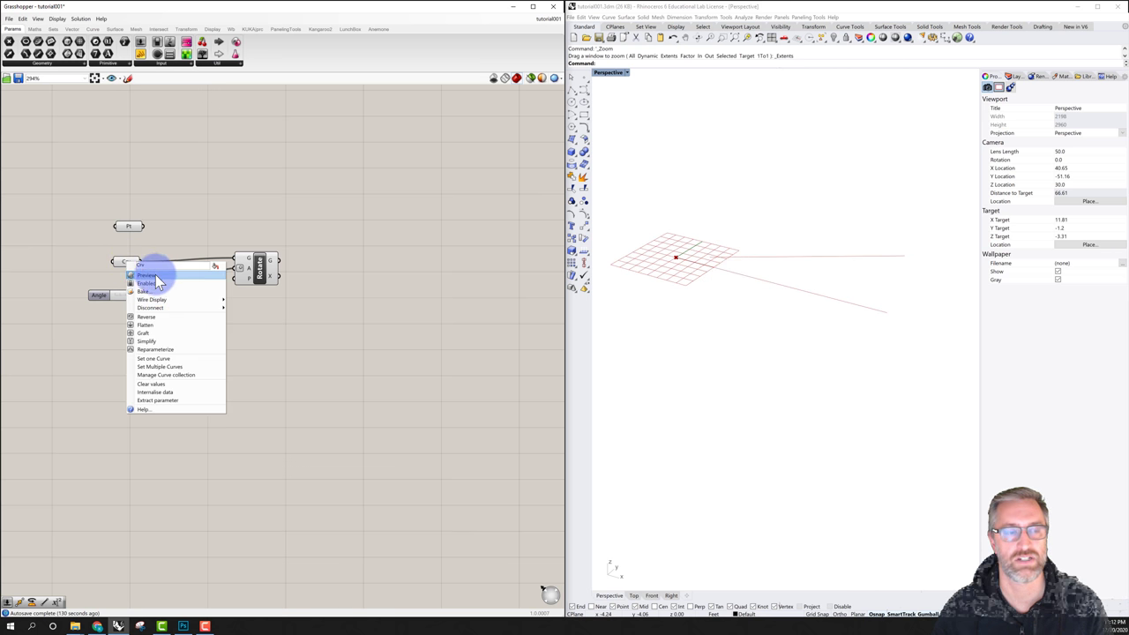
{"action": "left_click", "coordinate": [150, 276]}
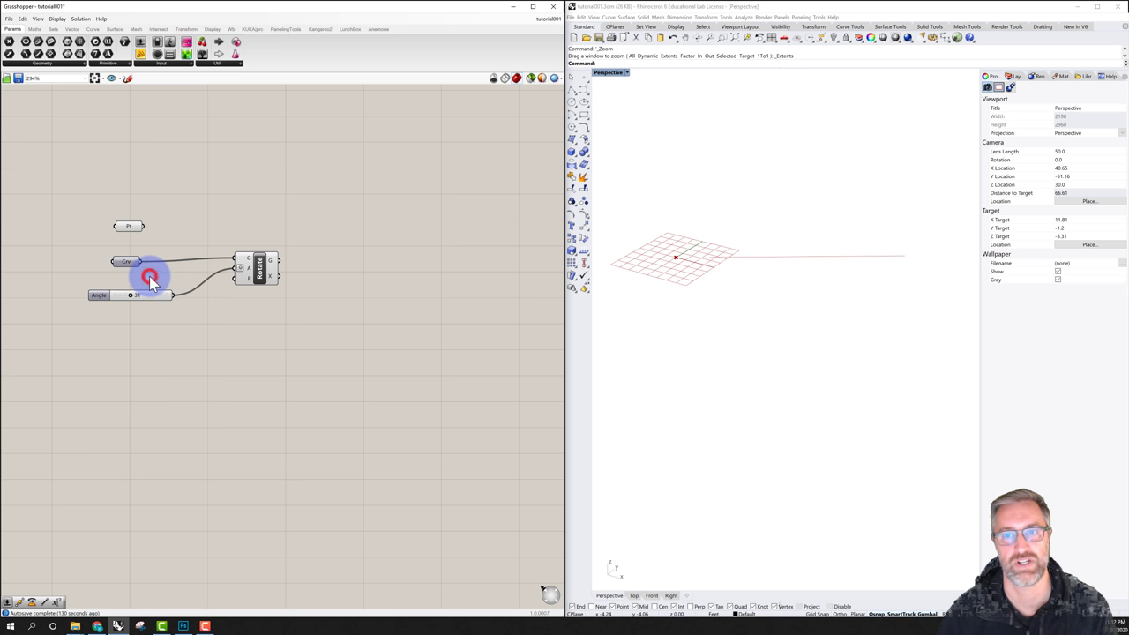
{"action": "left_click", "coordinate": [131, 227]}
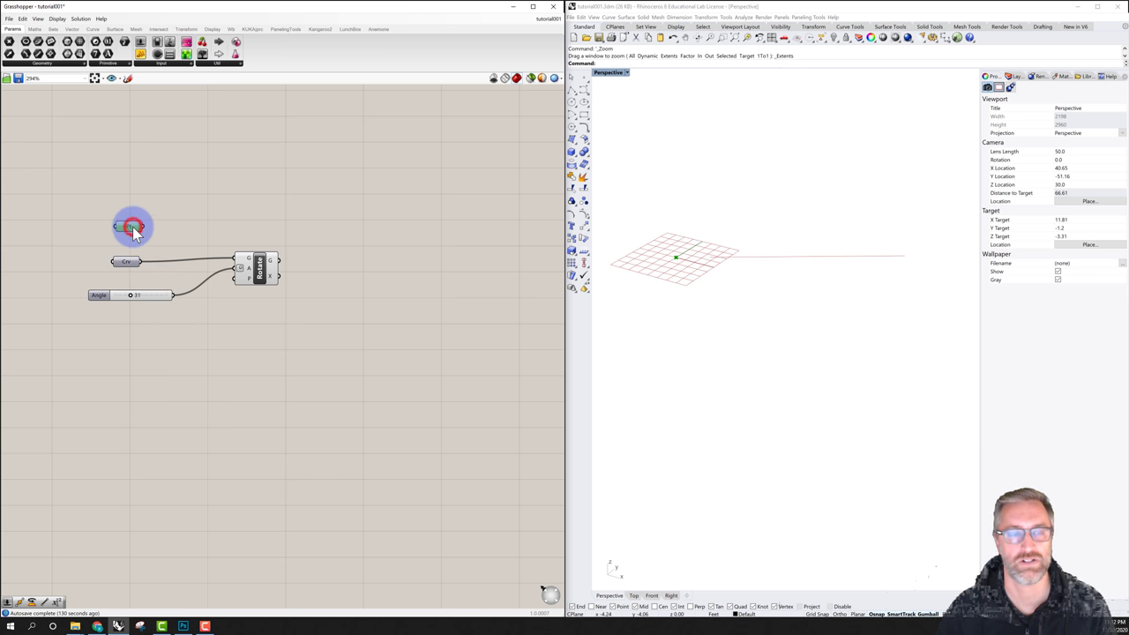
{"action": "left_click", "coordinate": [180, 255]}
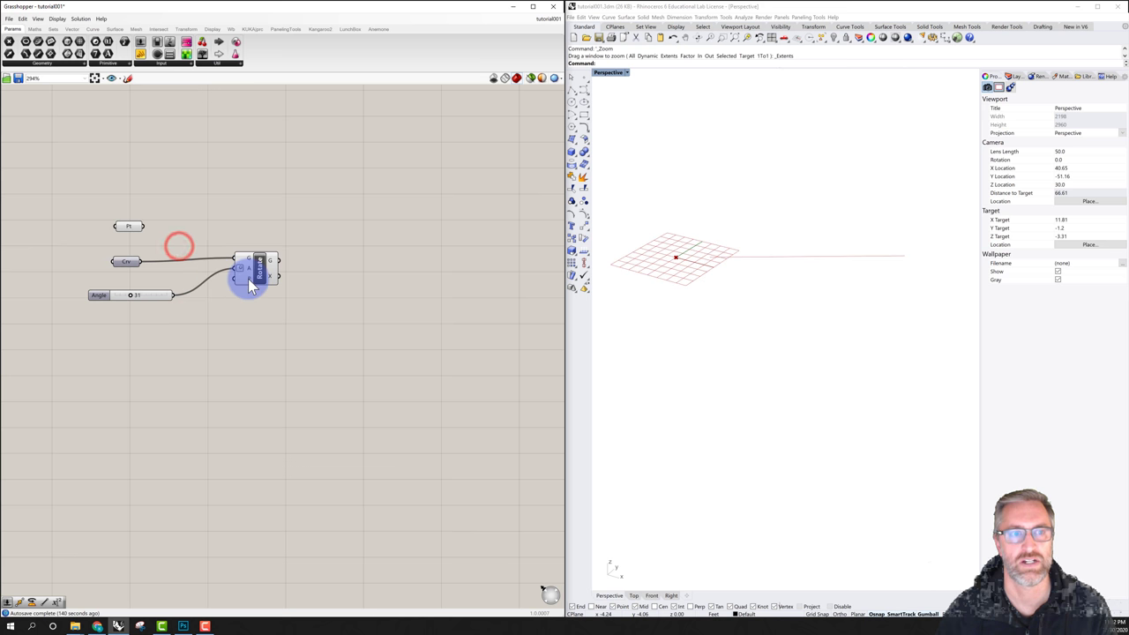
{"action": "right_click", "coordinate": [248, 278]}
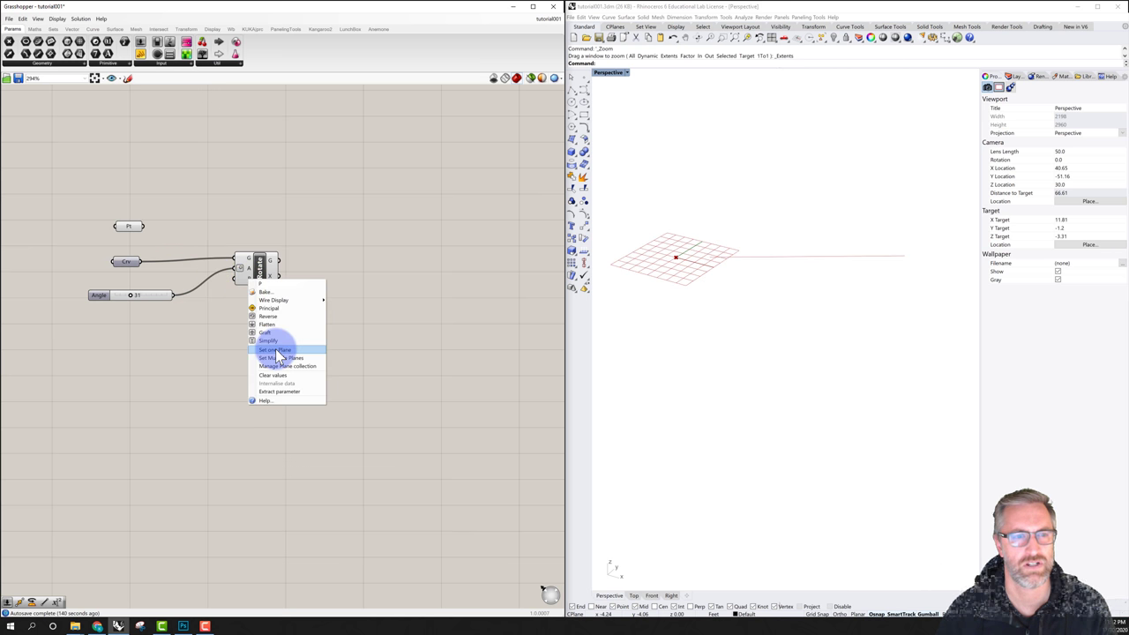
{"action": "mouse_move", "coordinate": [273, 302]}
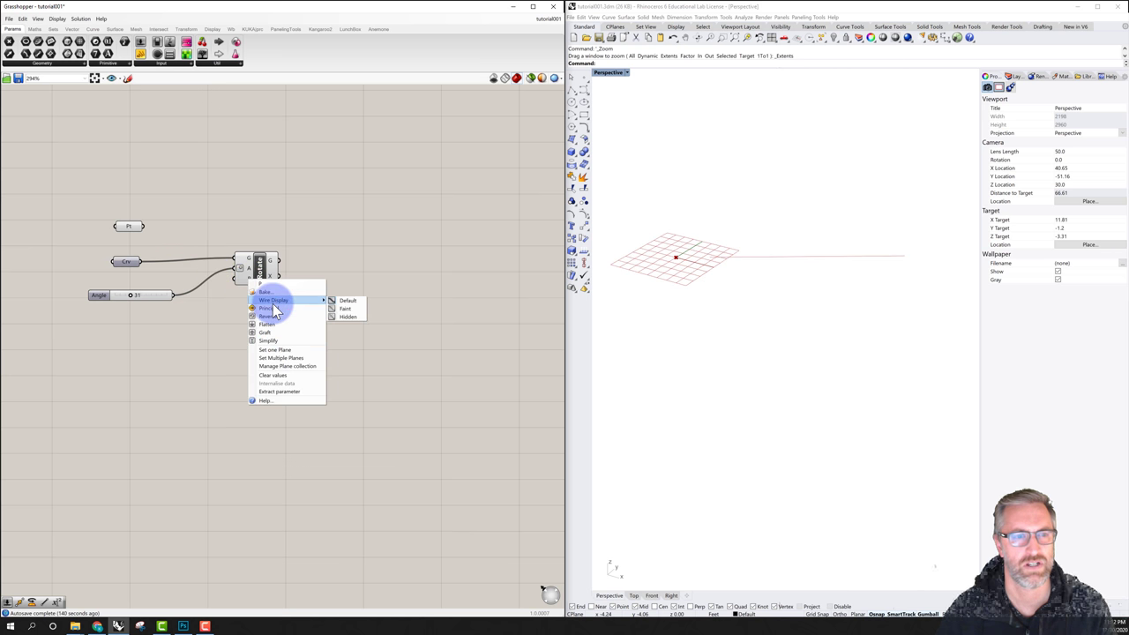
{"action": "left_click", "coordinate": [209, 344]}
{"action": "mouse_move", "coordinate": [259, 275]}
{"action": "left_mouse_down"}
{"action": "mouse_move", "coordinate": [252, 289]}
{"action": "mouse_move", "coordinate": [237, 284]}
{"action": "left_mouse_up"}
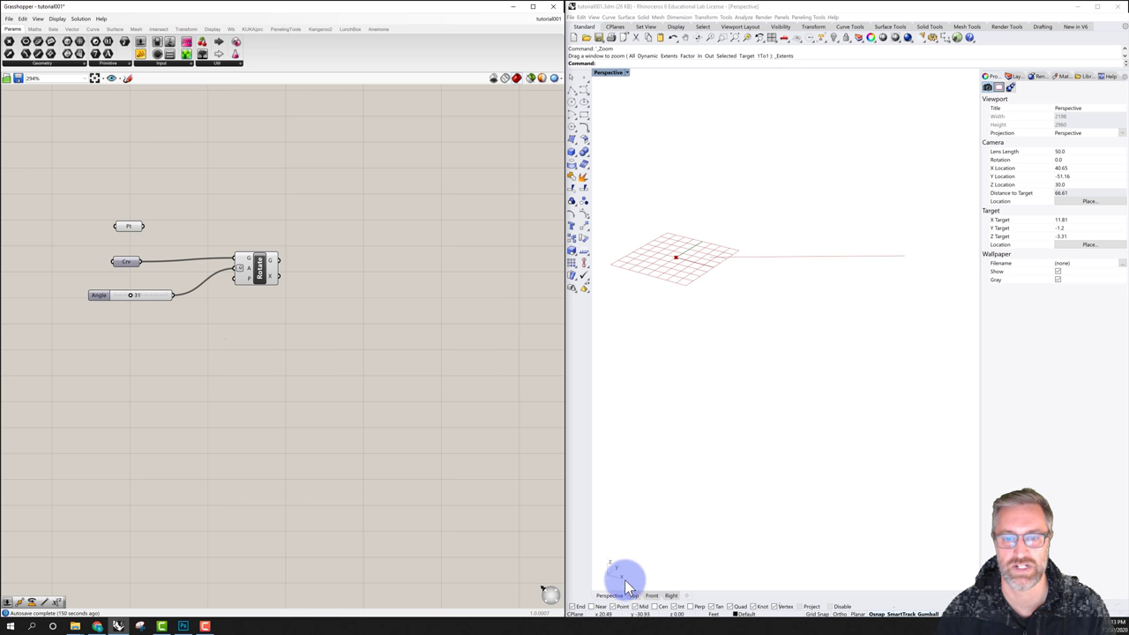
- Search the canvas for "xy", add the XY Plane component below Rotate, and connect its output to Rotate's Plane (P) input
{"action": "double_click", "coordinate": [207, 322]}
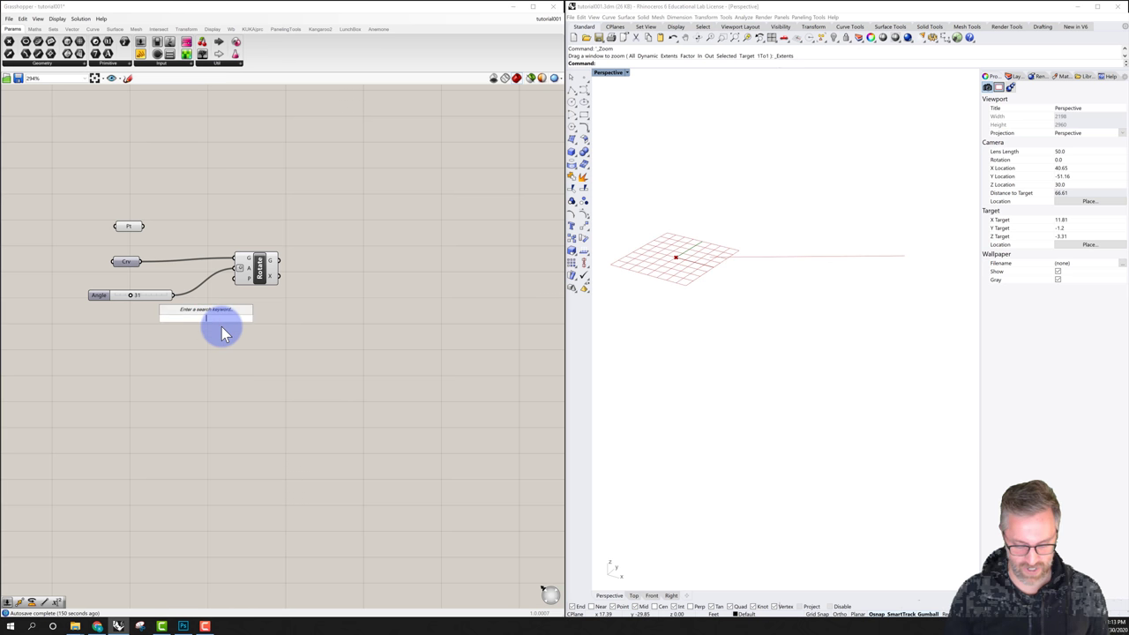
{"action": "type", "text": "xy"}
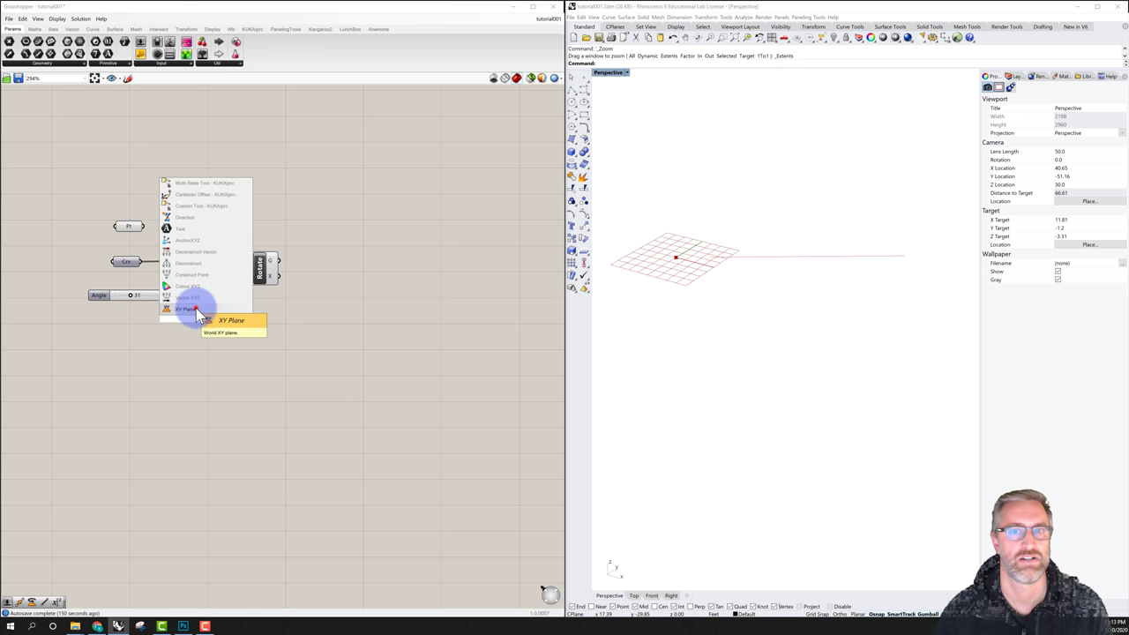
{"action": "left_click", "coordinate": [196, 308]}
{"action": "left_click", "coordinate": [208, 319]}
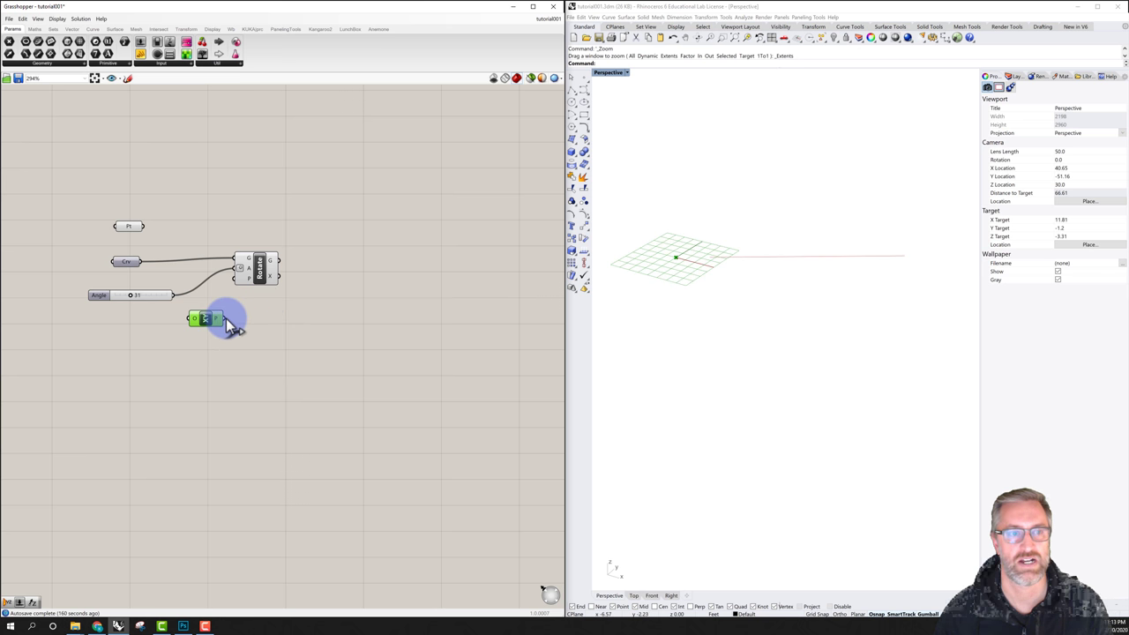
{"action": "left_click_drag", "start_coordinate": [226, 318], "coordinate": [237, 279]}
{"action": "left_click", "coordinate": [278, 314]}
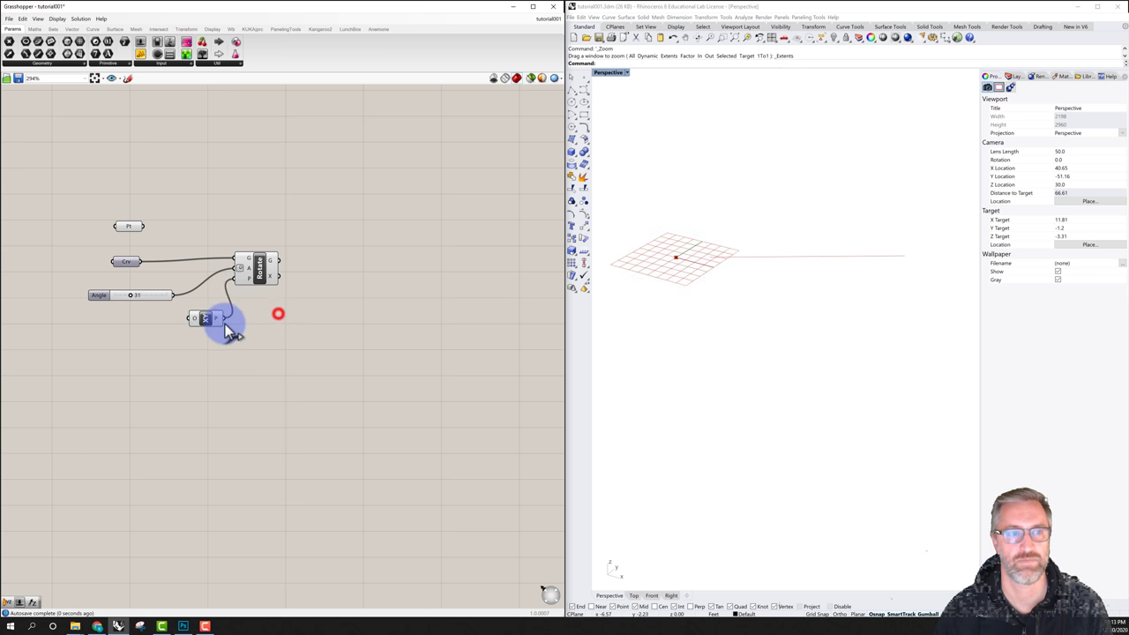
- Turn off the XY Plane component's preview and move the component slightly away from Rotate, below the Angle slider
{"action": "right_click", "coordinate": [205, 323]}
{"action": "left_click", "coordinate": [217, 328]}
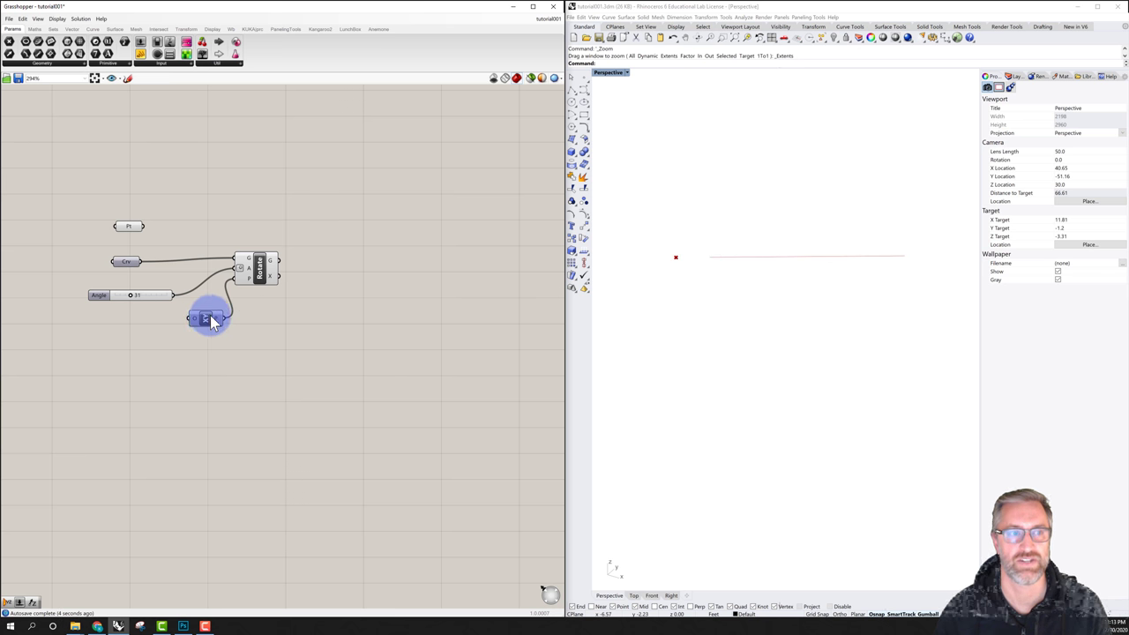
{"action": "left_click_drag", "start_coordinate": [210, 318], "coordinate": [194, 320]}
- Select the Curve parameter and the XY Plane component in turn, and set the Angle slider to 23
{"action": "left_click", "coordinate": [126, 262]}
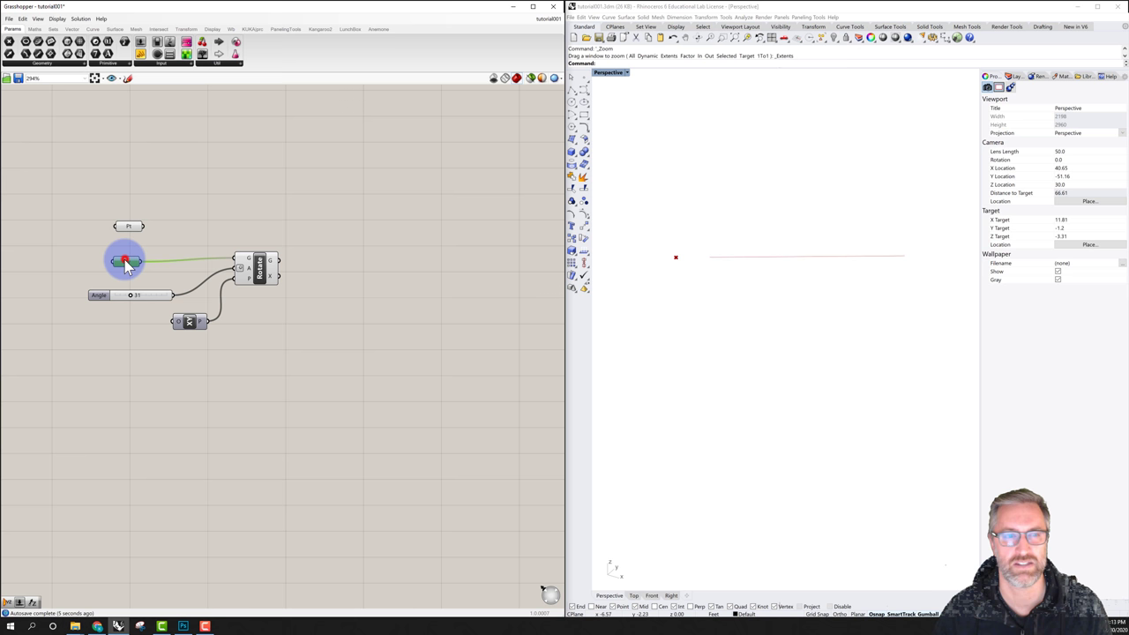
{"action": "left_click", "coordinate": [190, 321]}
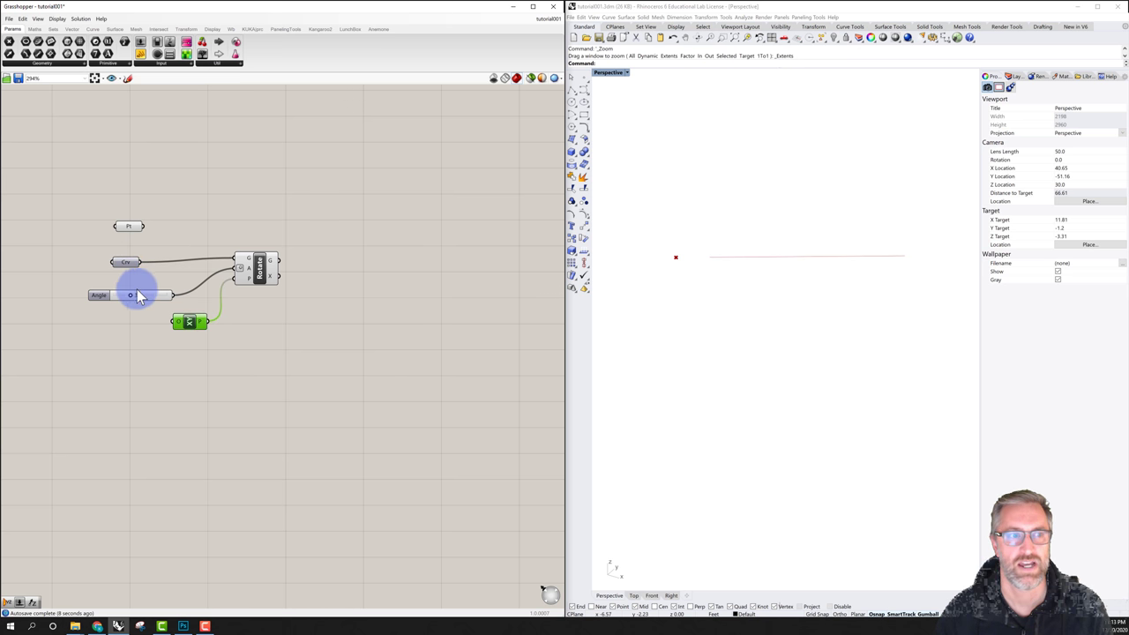
{"action": "mouse_move", "coordinate": [130, 298]}
{"action": "left_mouse_down"}
{"action": "mouse_move", "coordinate": [160, 297]}
{"action": "mouse_move", "coordinate": [97, 297]}
{"action": "mouse_move", "coordinate": [158, 297]}
{"action": "mouse_move", "coordinate": [125, 295]}
{"action": "left_mouse_up"}
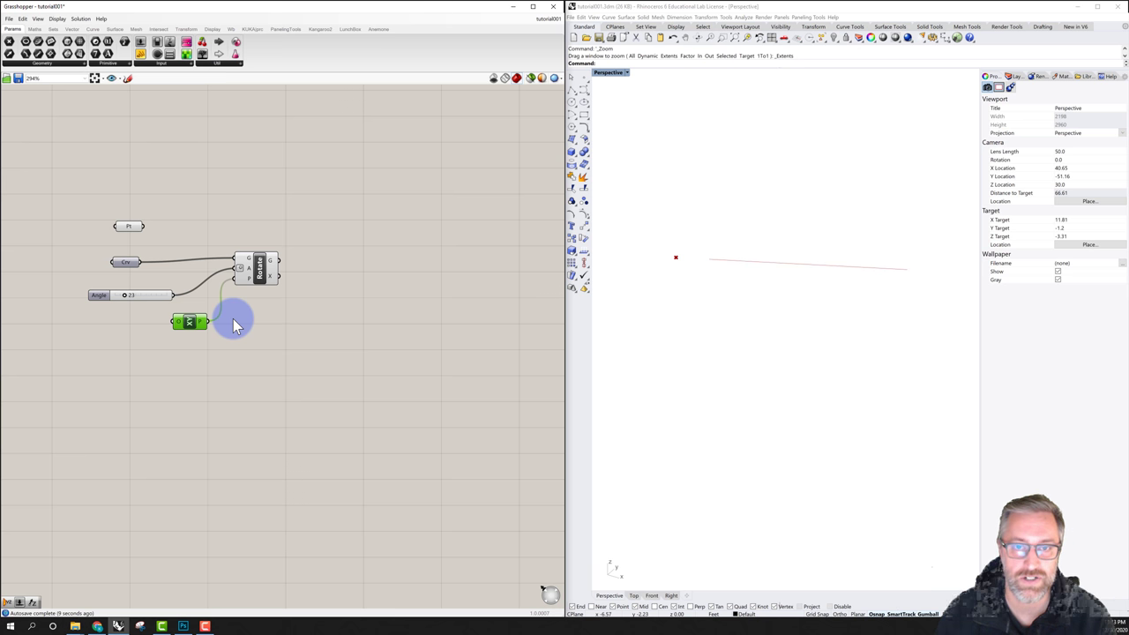
- Identify where the Rotate component and the Curve parameter are located in the component library
{"action": "left_click", "coordinate": [264, 272]}
{"action": "left_click", "coordinate": [264, 273], "text": "ctrl+alt"}
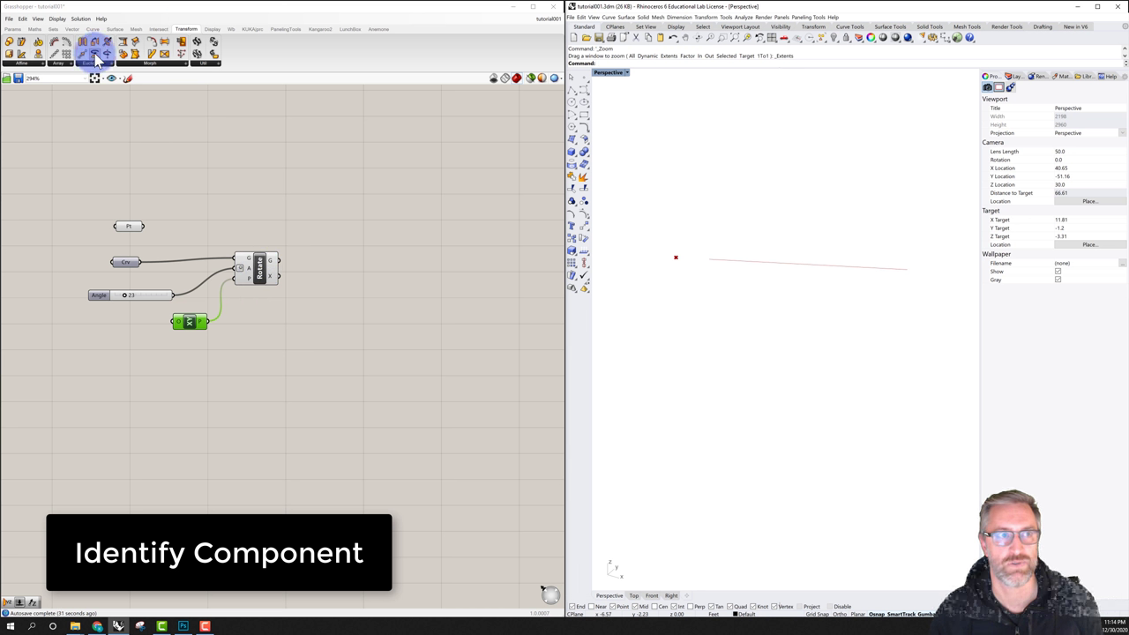
{"action": "left_click", "coordinate": [260, 267], "text": "ctrl+alt"}
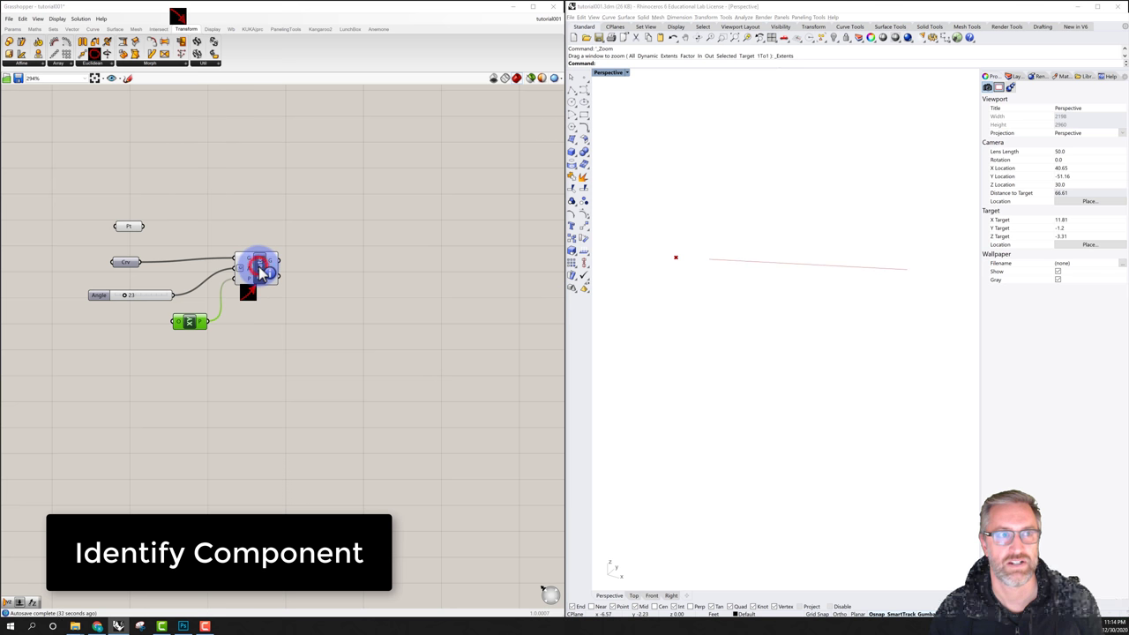
{"action": "left_click", "coordinate": [127, 266], "text": "ctrl+alt"}
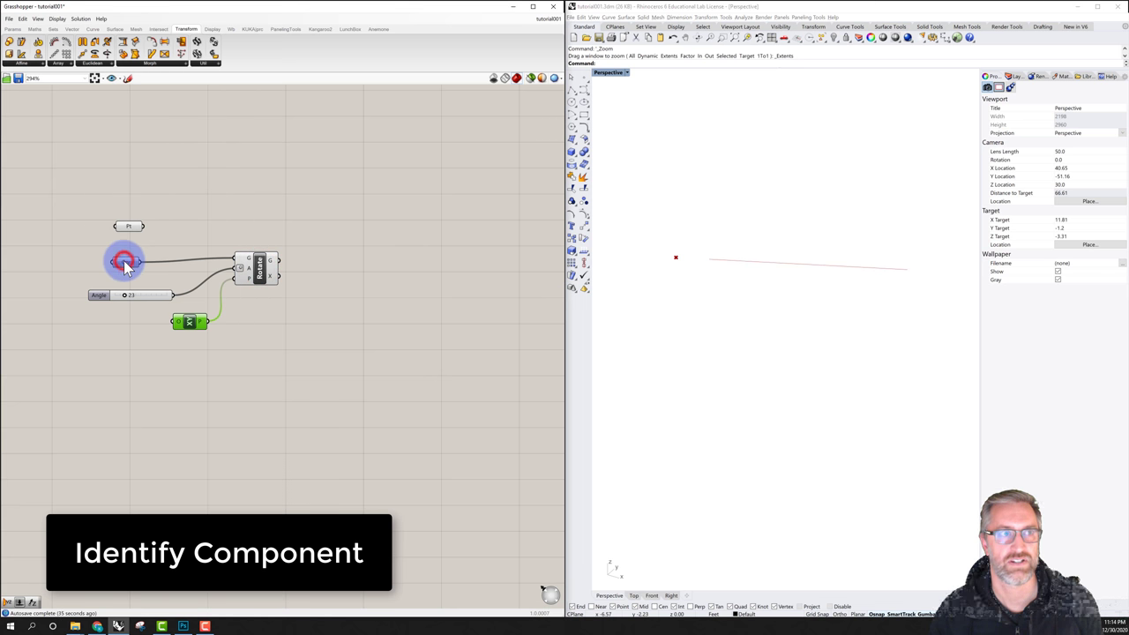
- Identify where the Curve parameter, Angle slider, XY Plane and Rotate components are located in the component library
{"action": "left_click", "coordinate": [127, 266], "text": "ctrl+alt"}
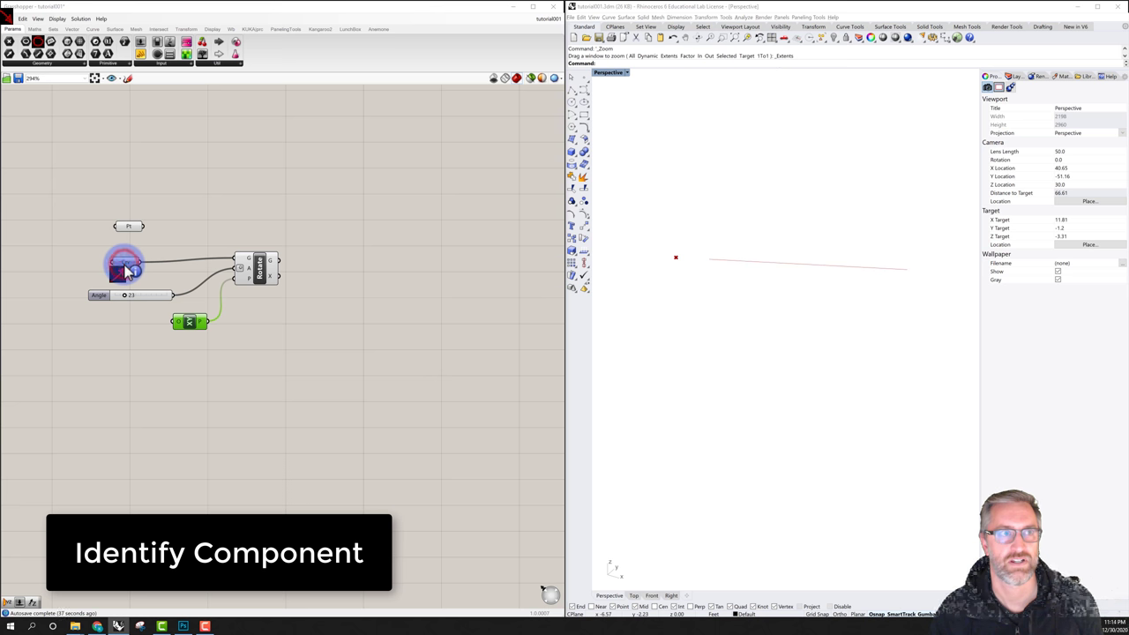
{"action": "left_click", "coordinate": [98, 302], "text": "ctrl+alt"}
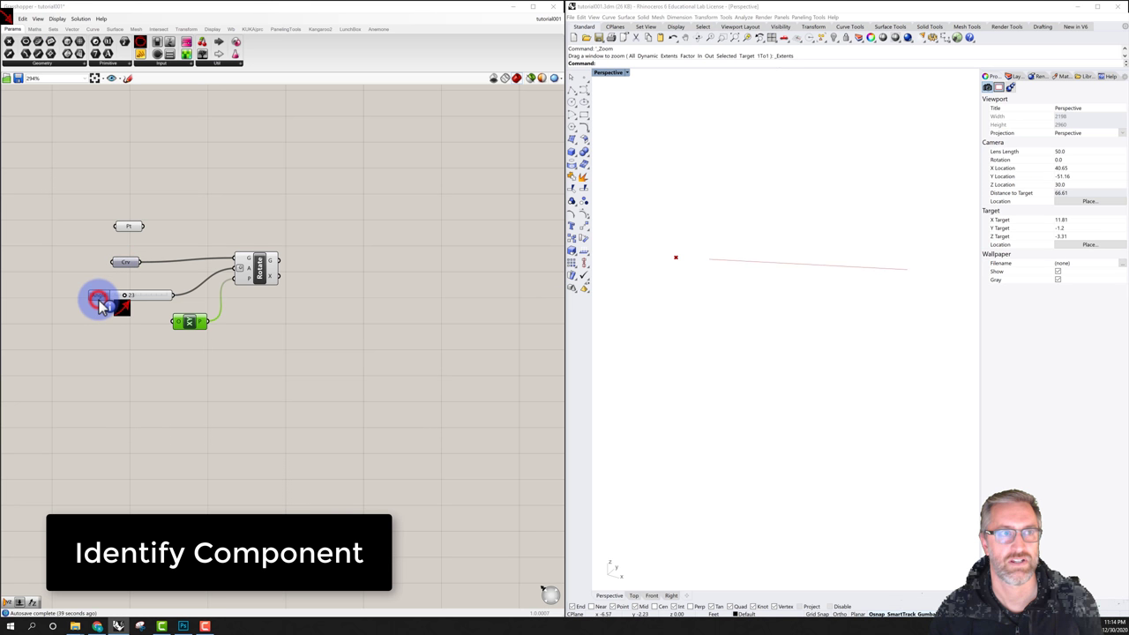
{"action": "left_click", "coordinate": [189, 325], "text": "ctrl+alt"}
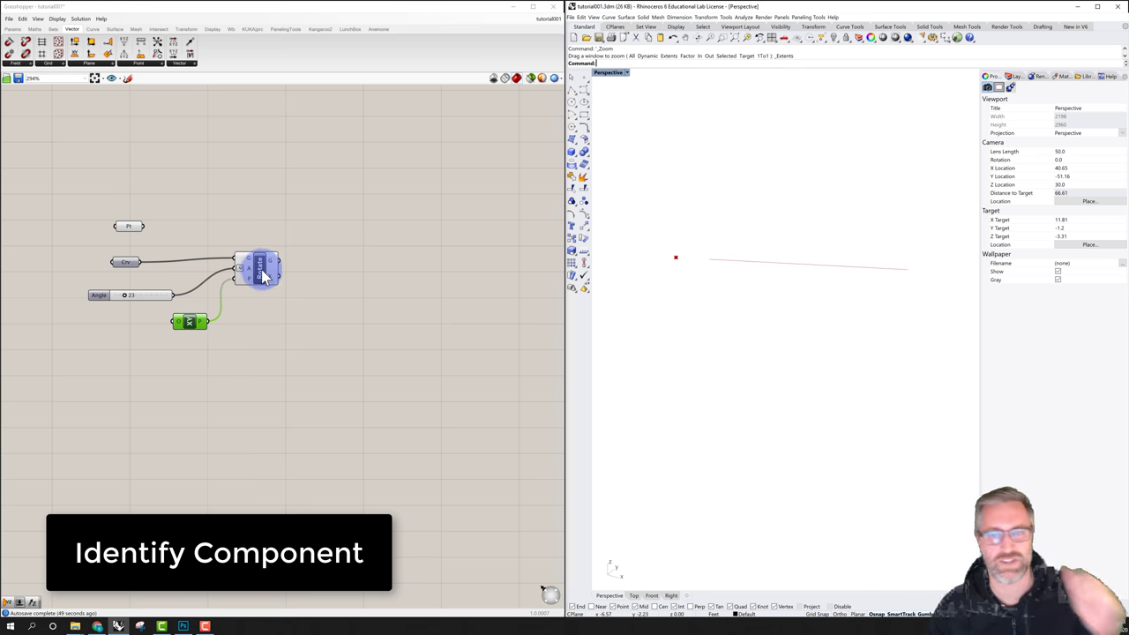
{"action": "mouse_move", "coordinate": [265, 275]}
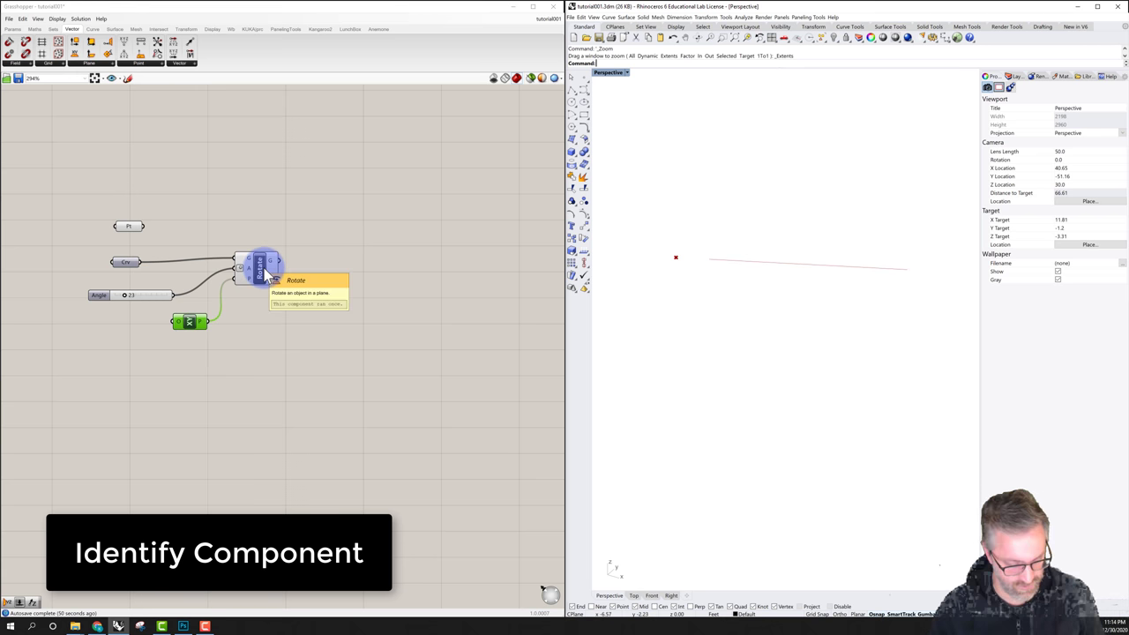
{"action": "left_click", "coordinate": [261, 279], "text": "ctrl+alt"}
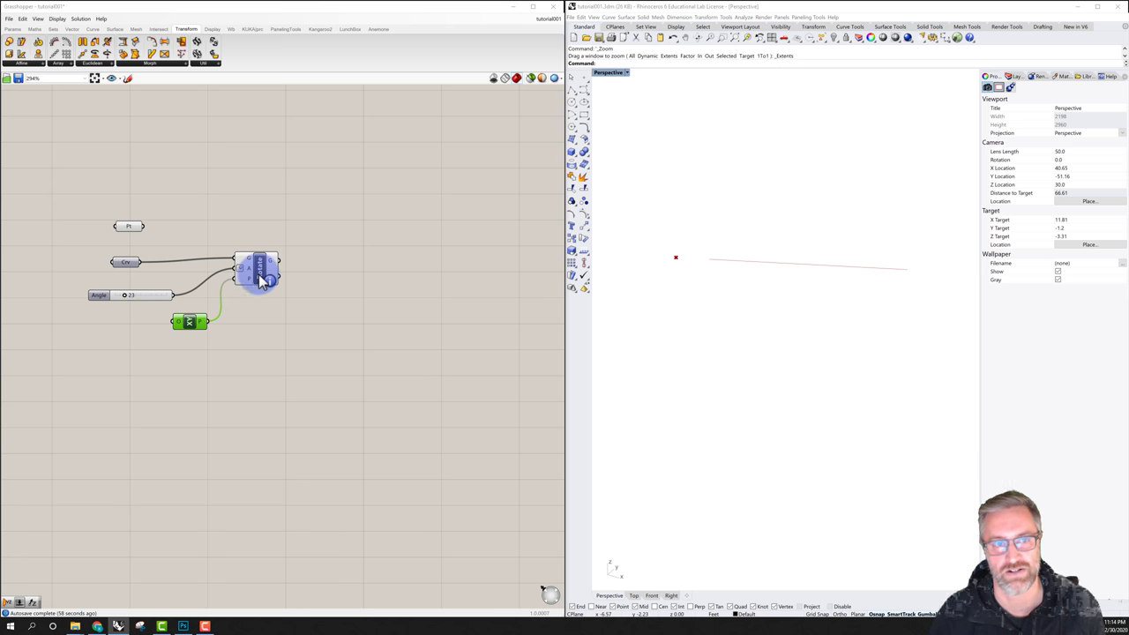
{"action": "left_click", "coordinate": [357, 216]}
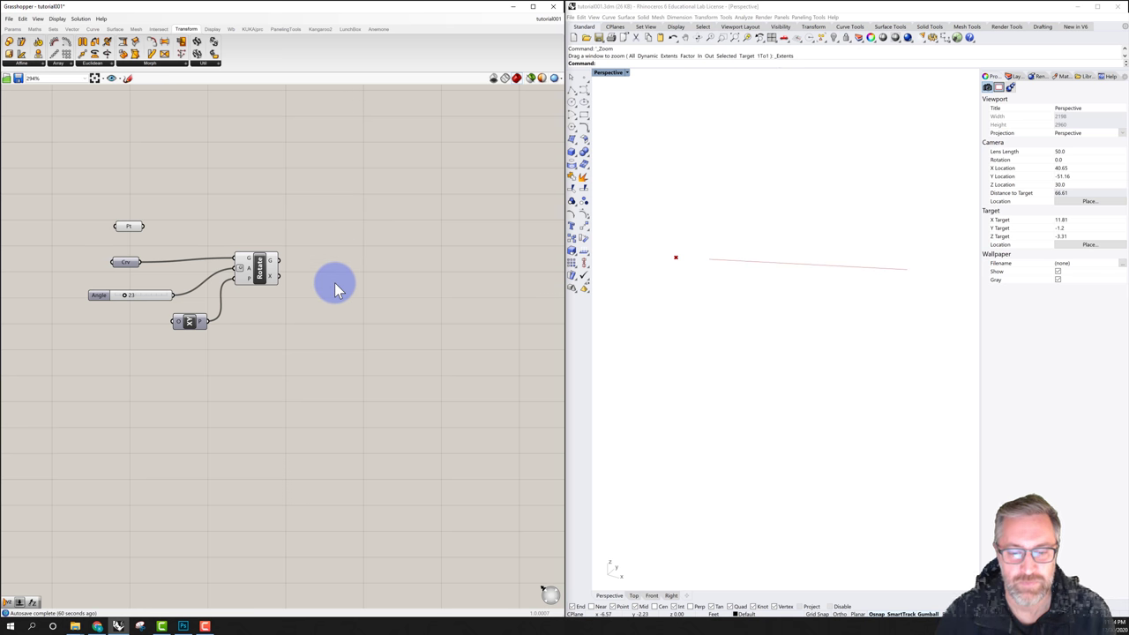
- Select the Rotate component and the input Curve parameter in turn to examine which line each one produces in the Rhino viewport
{"action": "left_click", "coordinate": [259, 276]}
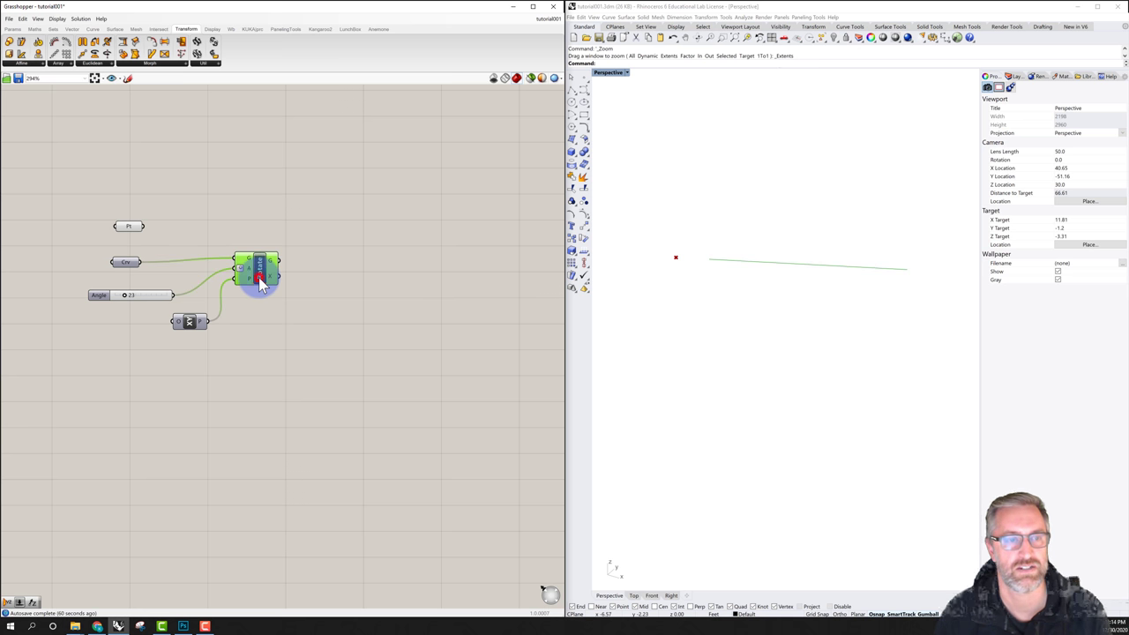
{"action": "left_click", "coordinate": [306, 272]}
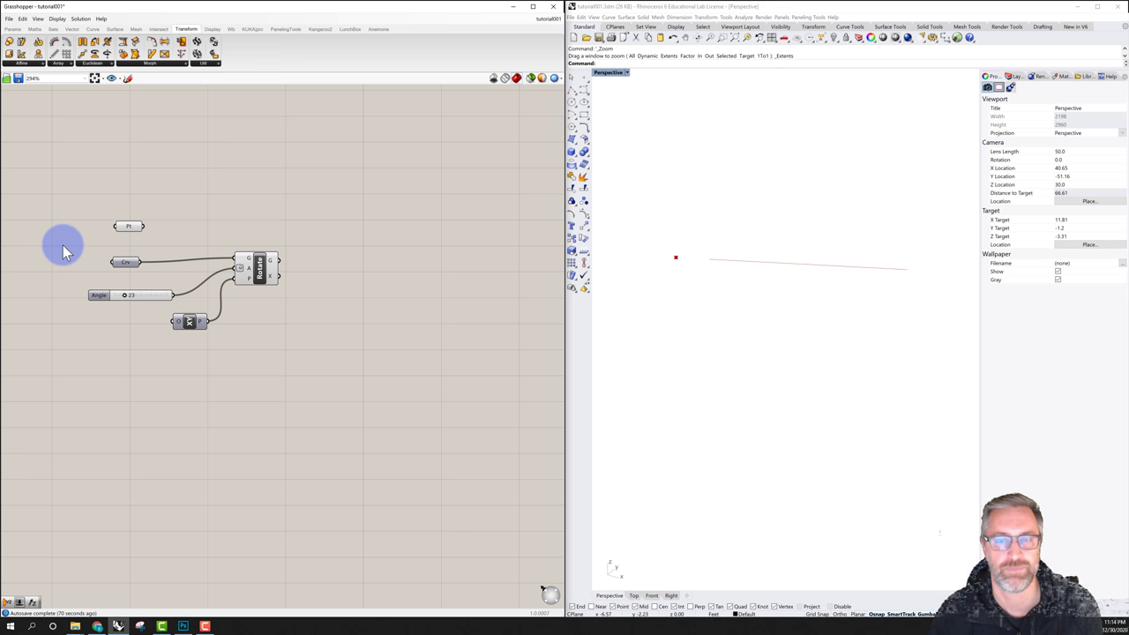
{"action": "mouse_move", "coordinate": [156, 247]}
{"action": "right_mouse_down"}
{"action": "mouse_move", "coordinate": [139, 232]}
{"action": "mouse_move", "coordinate": [164, 238]}
{"action": "right_mouse_up"}
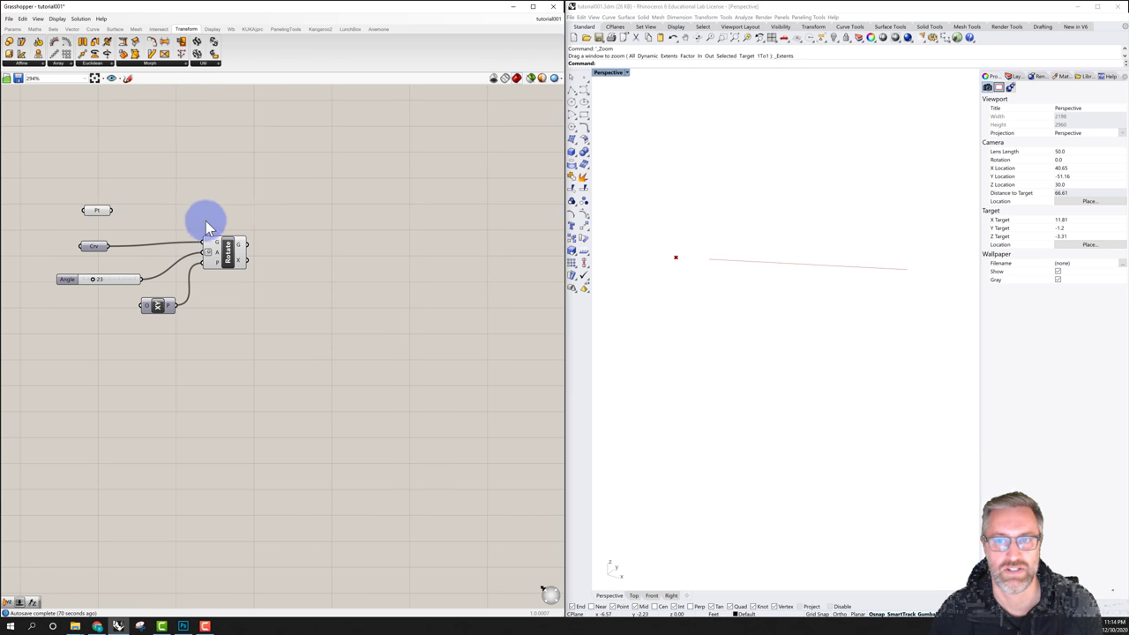
{"action": "left_click", "coordinate": [228, 256]}
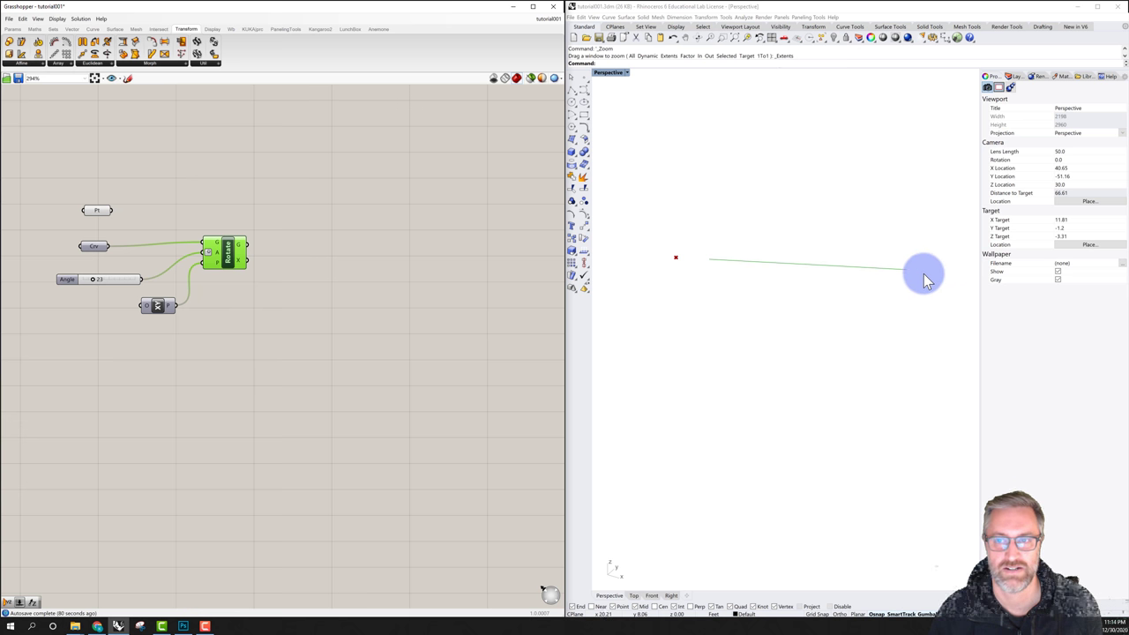
{"action": "left_click", "coordinate": [368, 255]}
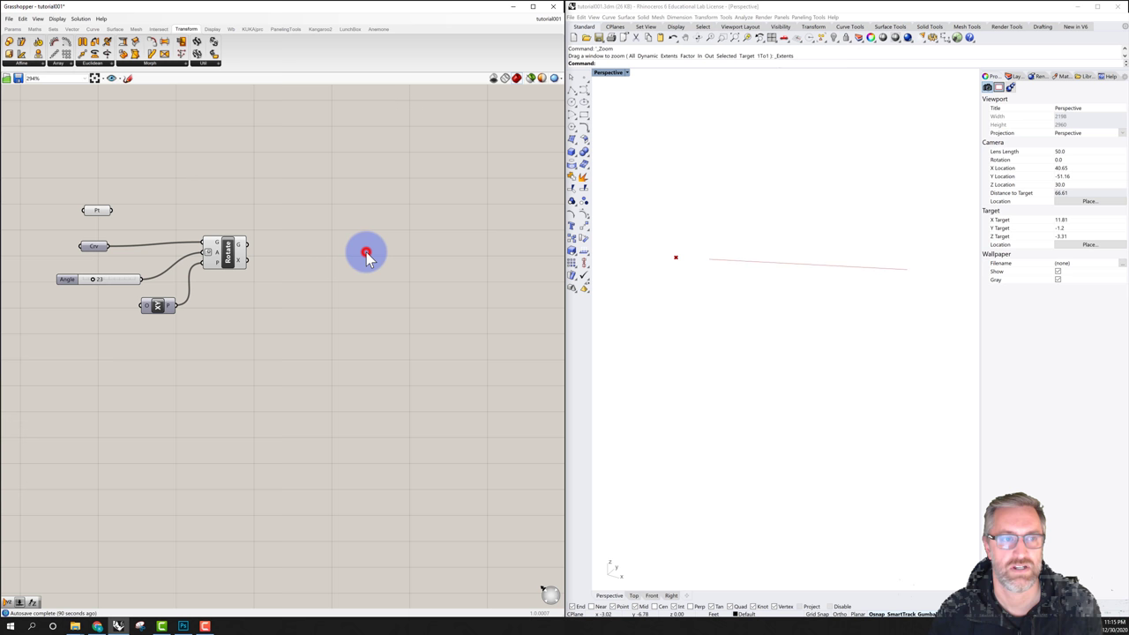
{"action": "left_click", "coordinate": [99, 252]}
{"action": "left_click", "coordinate": [232, 253]}
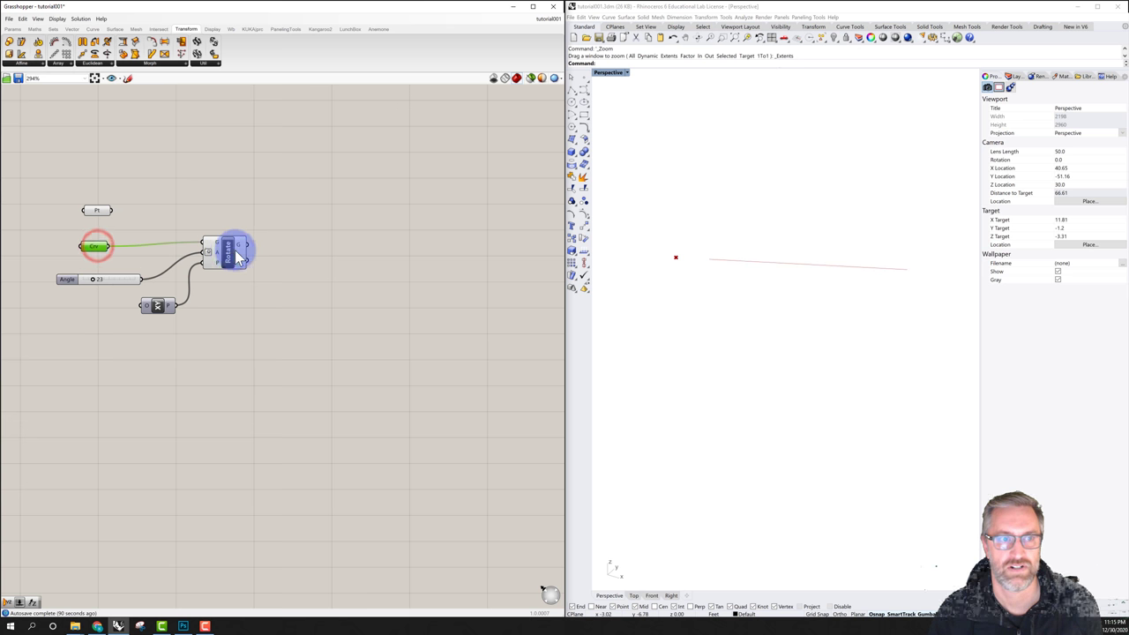
- Search the canvas for "curve", add a Curve parameter after Rotate, and connect Rotate's Geometry (G) output to it
{"action": "double_click", "coordinate": [298, 247]}
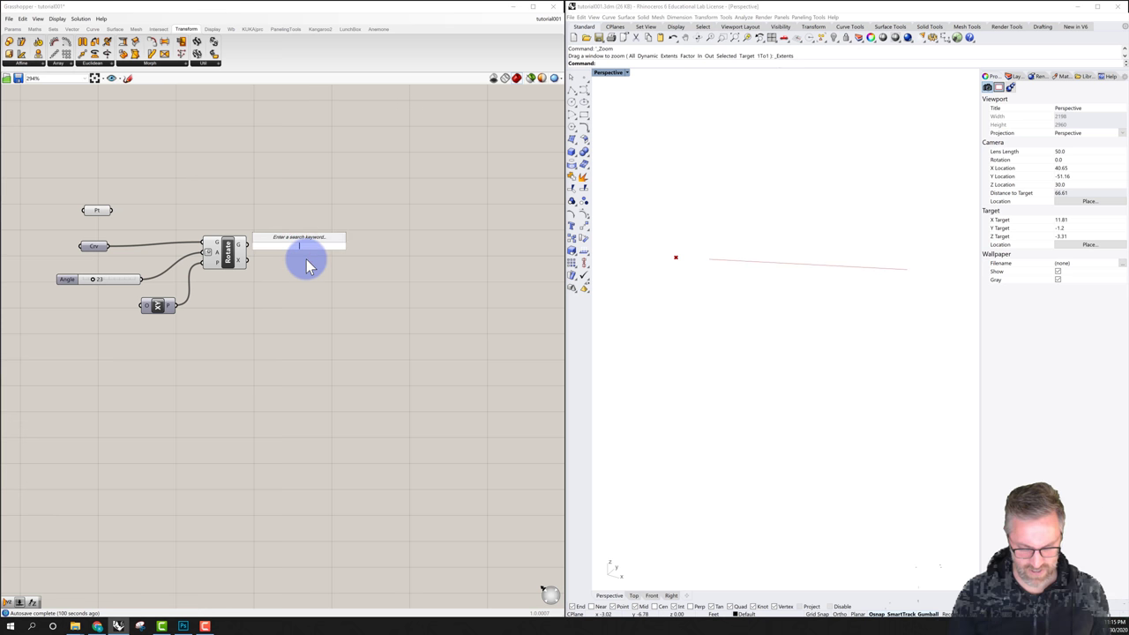
{"action": "type", "text": "curve"}
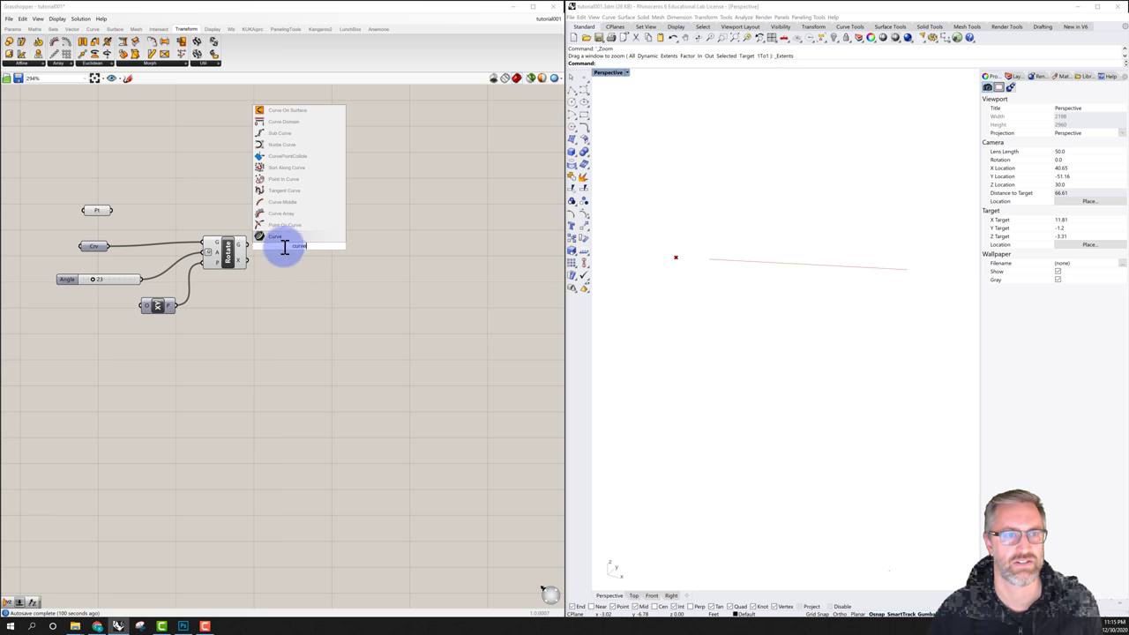
{"action": "left_click", "coordinate": [277, 237]}
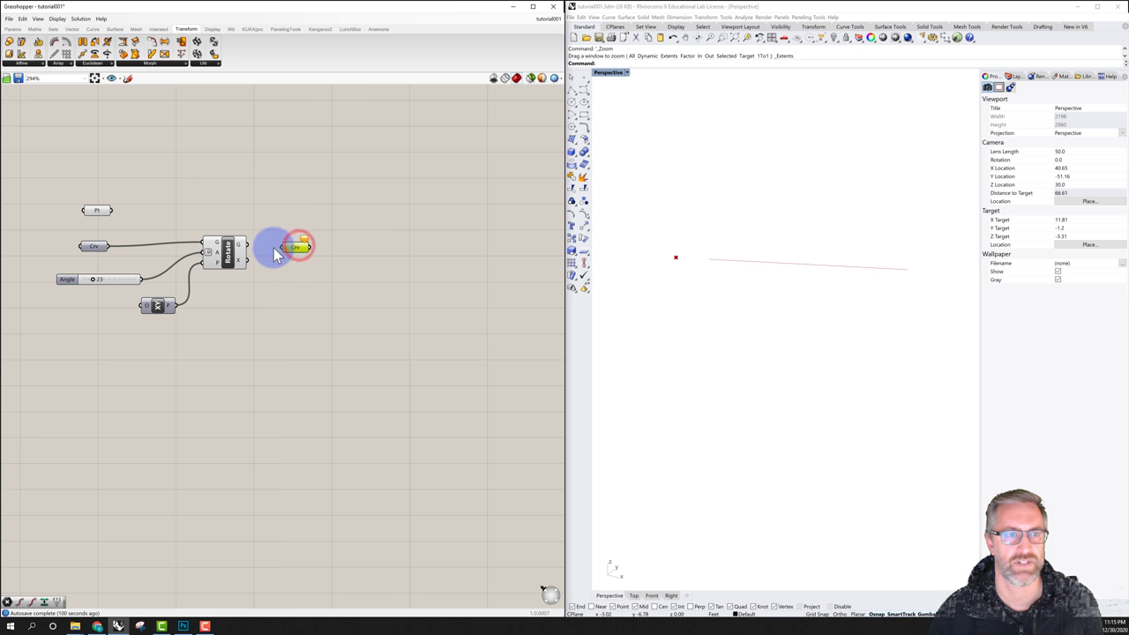
{"action": "left_click_drag", "start_coordinate": [248, 245], "coordinate": [283, 248]}
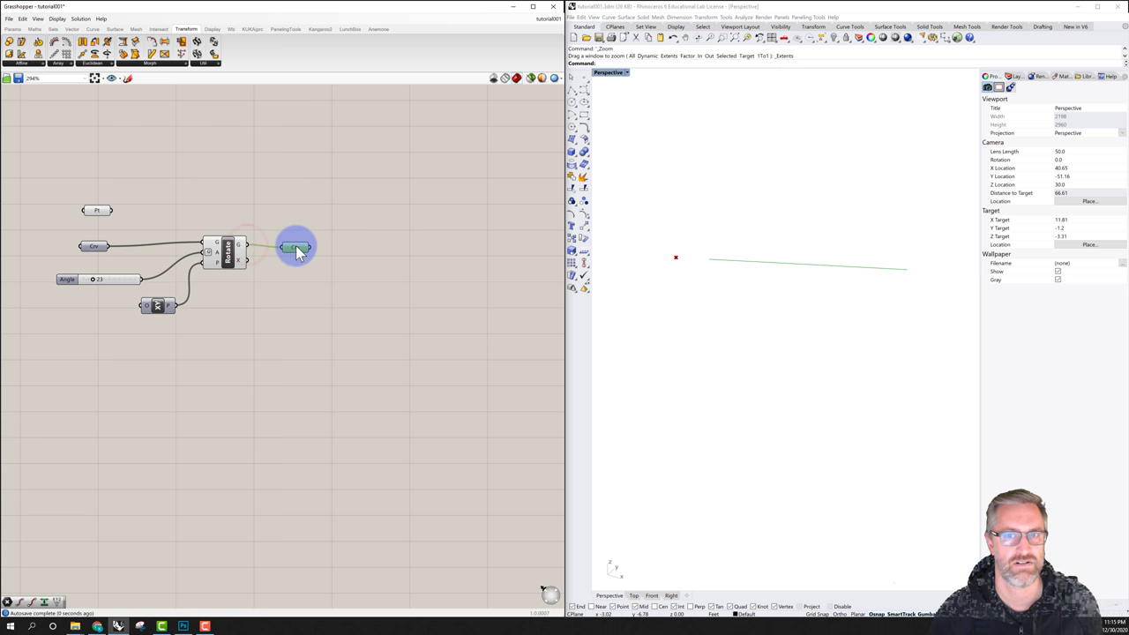
{"action": "left_click", "coordinate": [297, 247]}
- Turn off the Rotate component's preview and line up the new Curve parameter with Rotate's Geometry output
{"action": "left_click", "coordinate": [227, 253]}
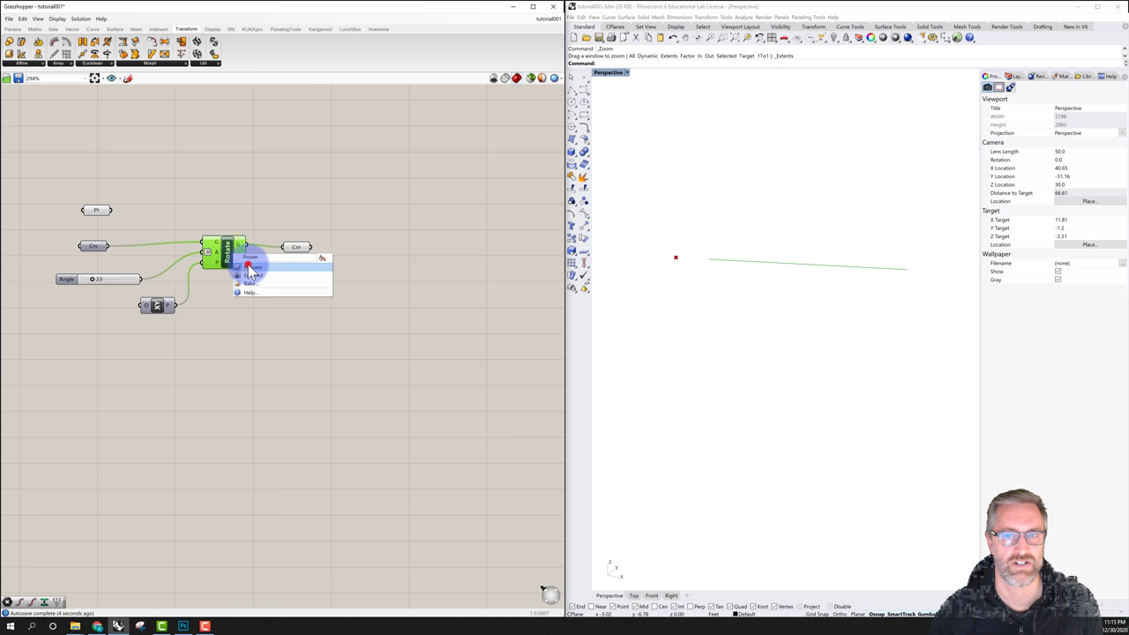
{"action": "left_click", "coordinate": [262, 225]}
{"action": "left_click", "coordinate": [298, 246]}
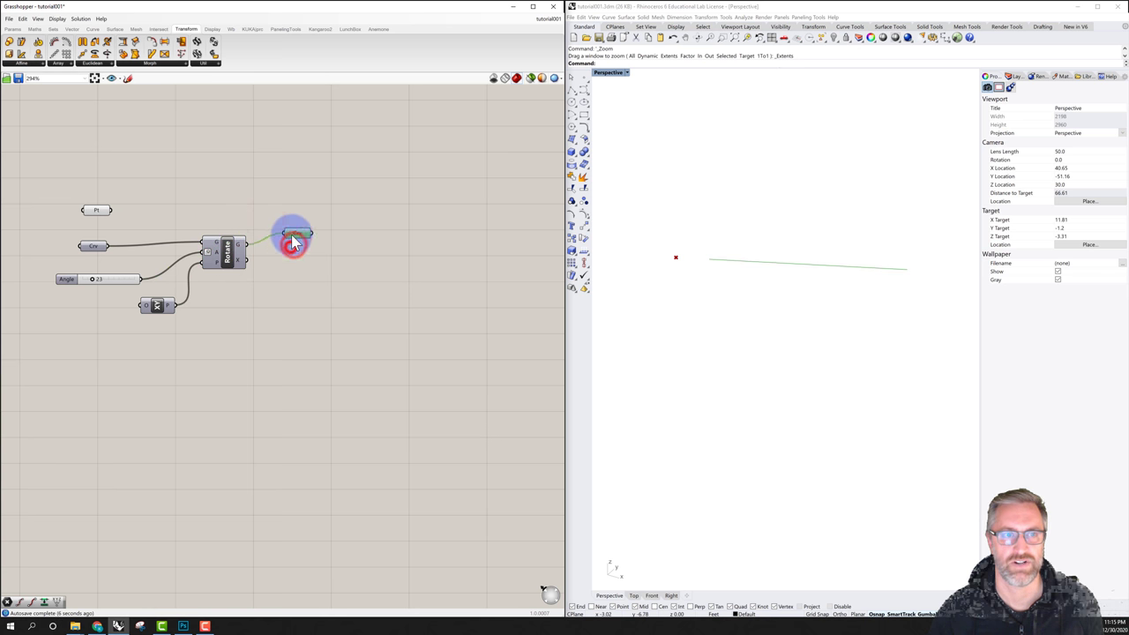
- Turn the preview of the input Curve parameter back on
{"action": "right_click", "coordinate": [92, 247]}
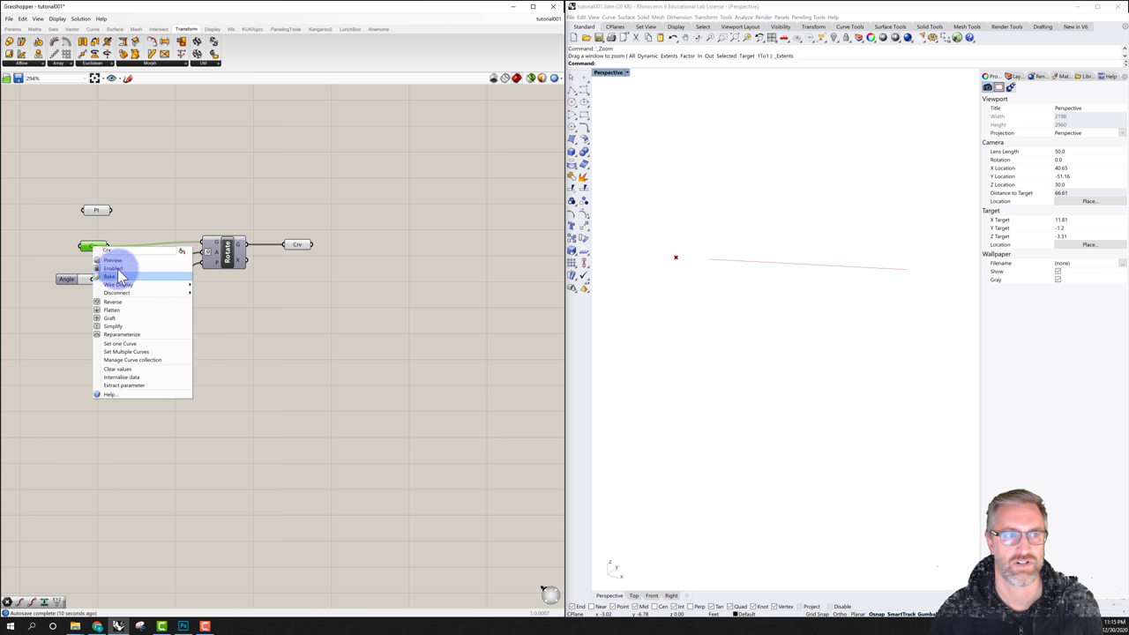
{"action": "left_click", "coordinate": [119, 260]}
{"action": "left_click", "coordinate": [251, 208]}
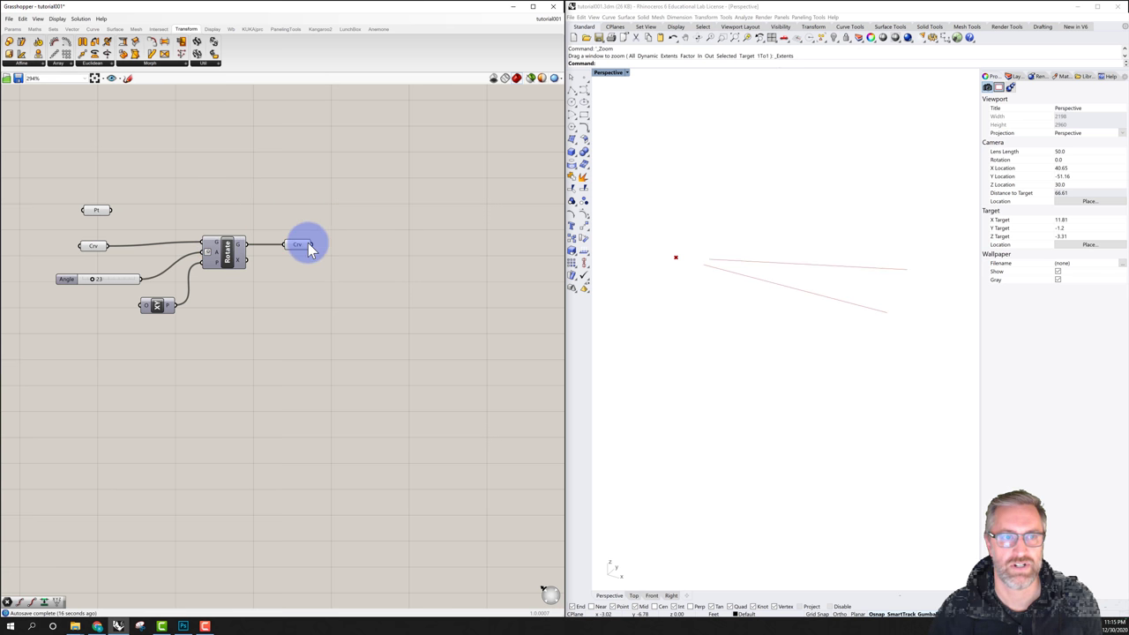
{"action": "left_click", "coordinate": [263, 217]}
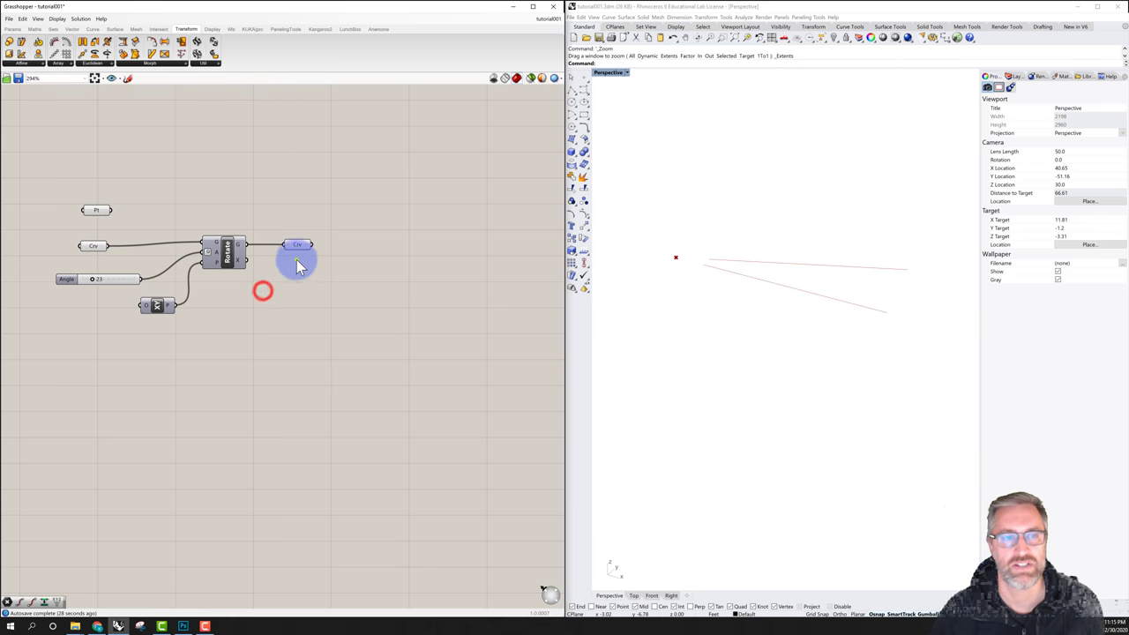
- Search the canvas for "end", add the End Points component after the rotated Curve parameter, and connect the parameter to its Curve (C) input
{"action": "right_click_drag", "start_coordinate": [297, 257], "coordinate": [255, 265]}
{"action": "scroll", "coordinate": [254, 274], "scroll_direction": "down", "scroll_amount": 1}
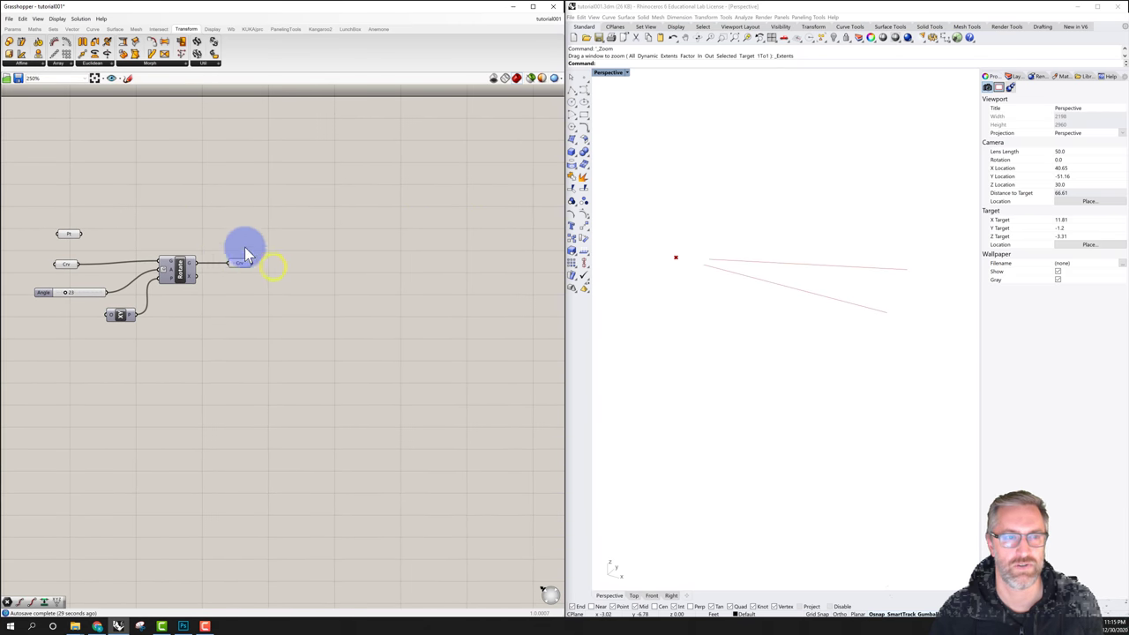
{"action": "double_click", "coordinate": [312, 241]}
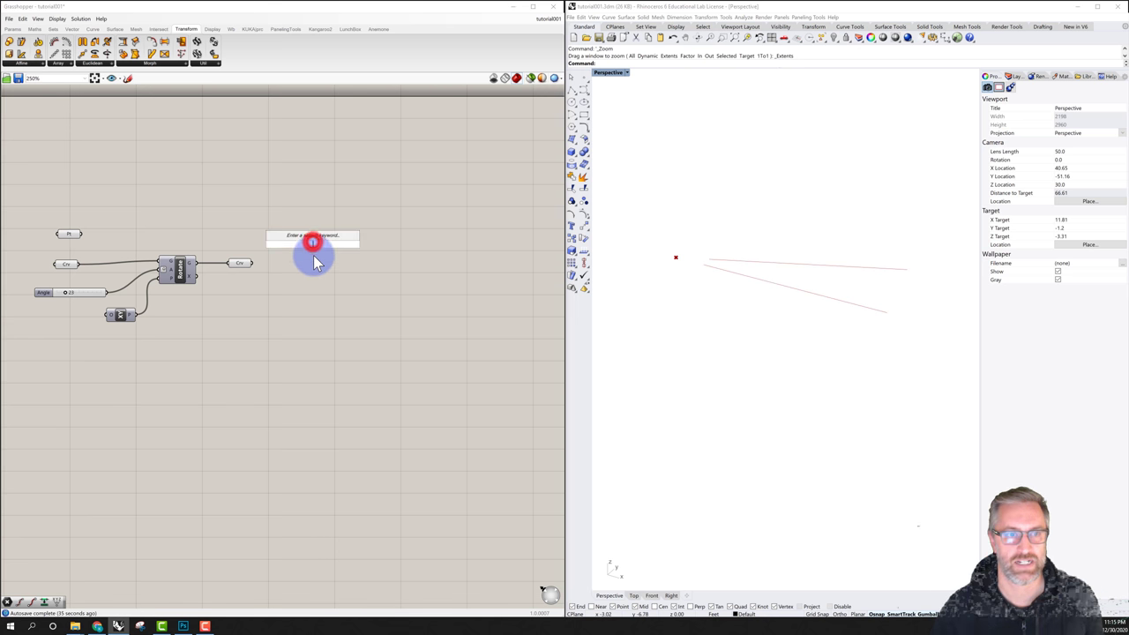
{"action": "type", "text": "d"}
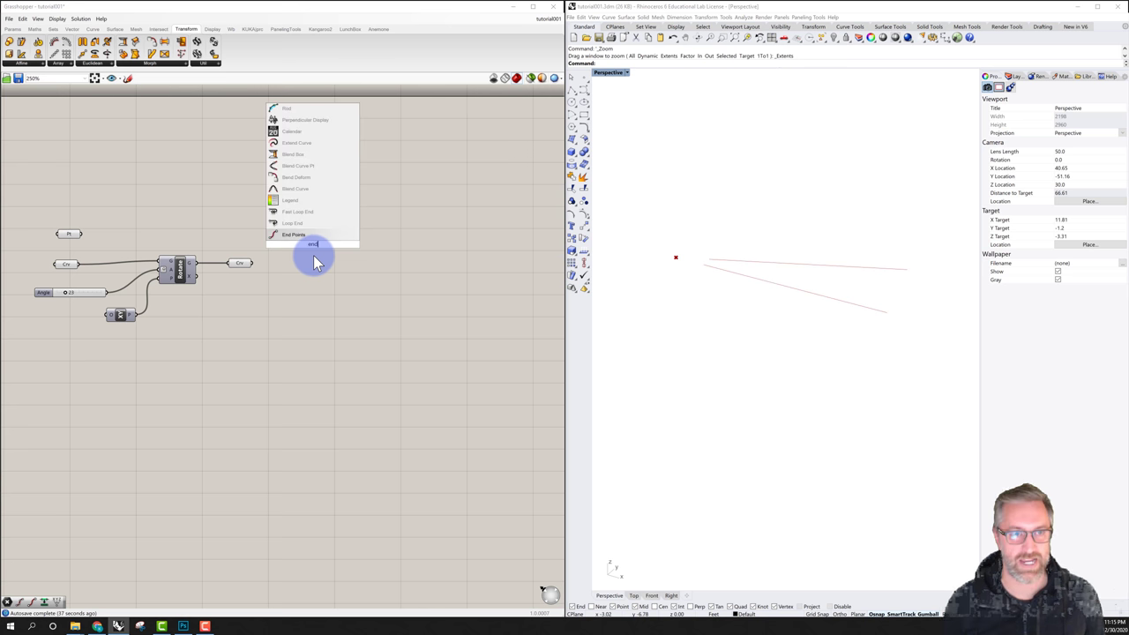
{"action": "left_click", "coordinate": [294, 235]}
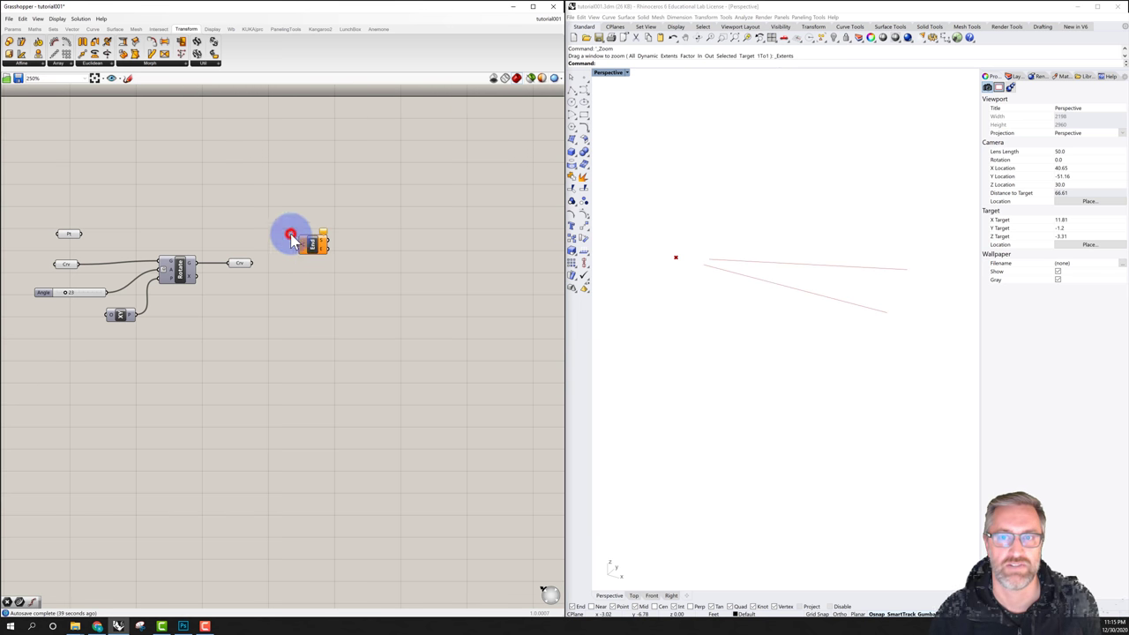
{"action": "left_click_drag", "start_coordinate": [308, 245], "coordinate": [308, 259]}
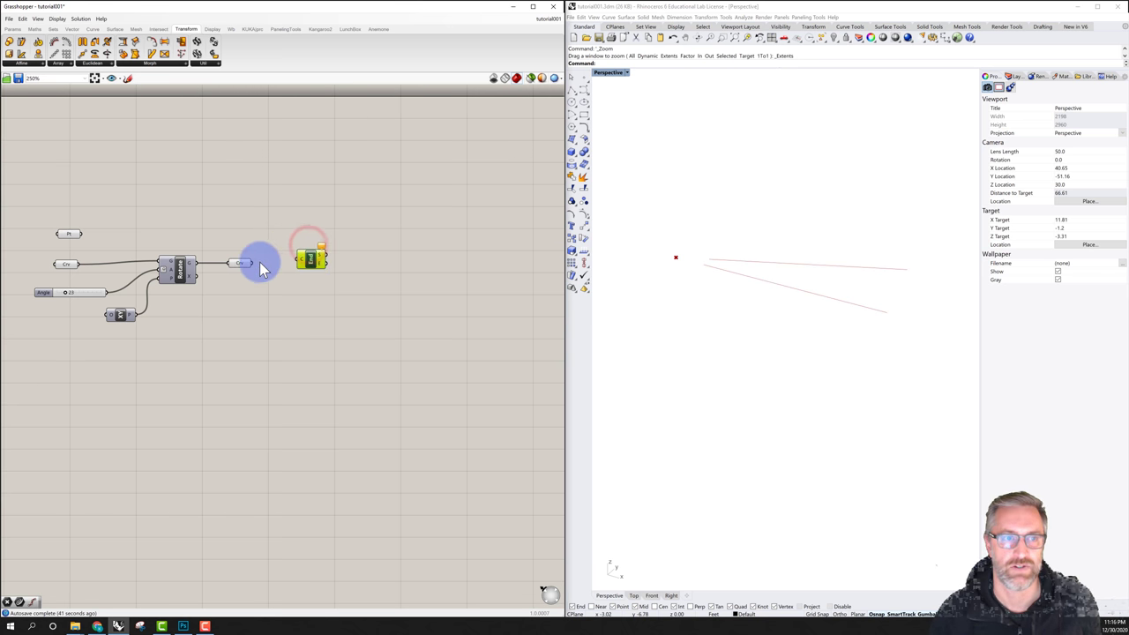
{"action": "left_click_drag", "start_coordinate": [251, 263], "coordinate": [307, 265]}
- Move the End Points component slightly into line with the rotated Curve parameter, and set the Angle slider to 54
{"action": "left_click", "coordinate": [313, 261]}
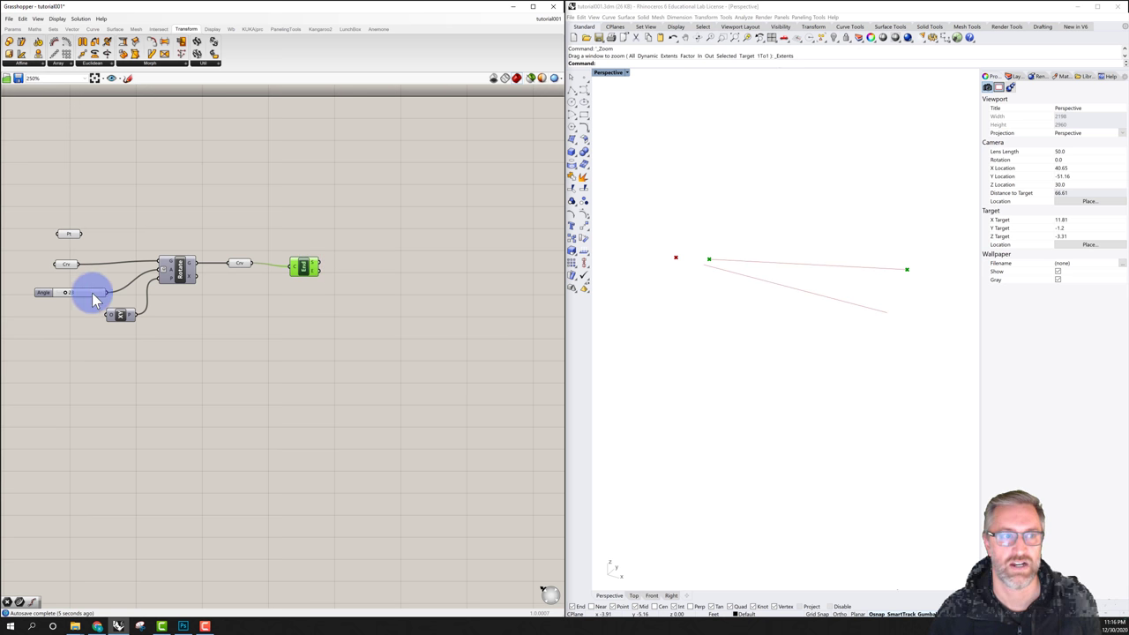
{"action": "mouse_move", "coordinate": [66, 298]}
{"action": "left_mouse_down"}
{"action": "mouse_move", "coordinate": [121, 300]}
{"action": "mouse_move", "coordinate": [55, 297]}
{"action": "mouse_move", "coordinate": [87, 299]}
{"action": "left_mouse_up"}
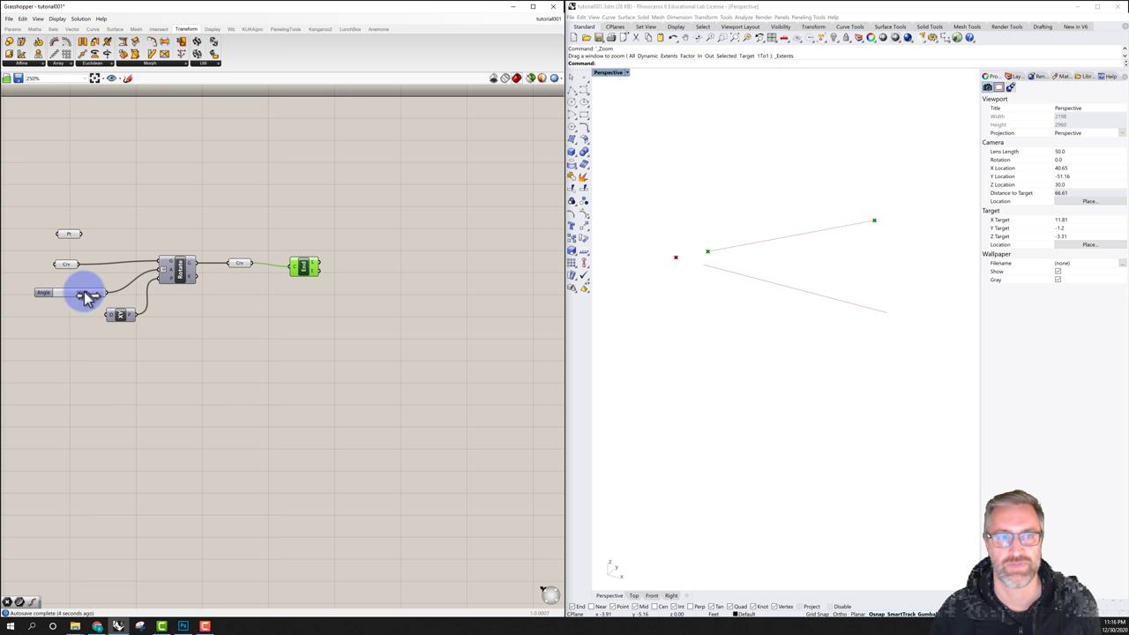
{"action": "left_click", "coordinate": [351, 262]}
- Search for "point", add a Point parameter after End Points, connect the Start (S) output to it, and replace that connection with the End (E) output
{"action": "double_click", "coordinate": [348, 261]}
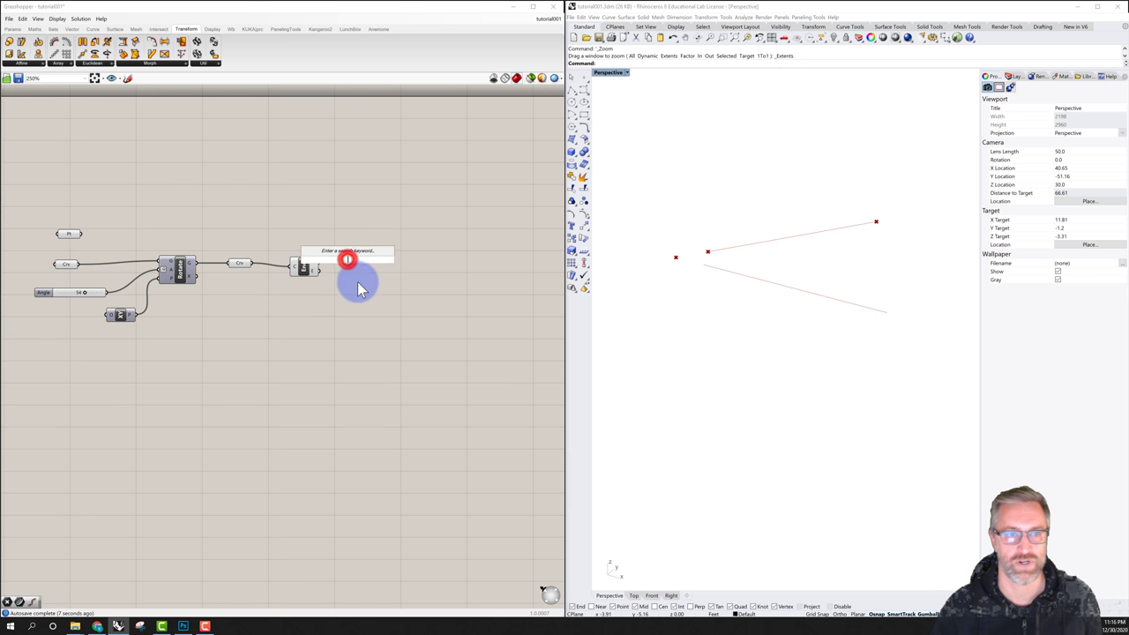
{"action": "type", "text": "poin"}
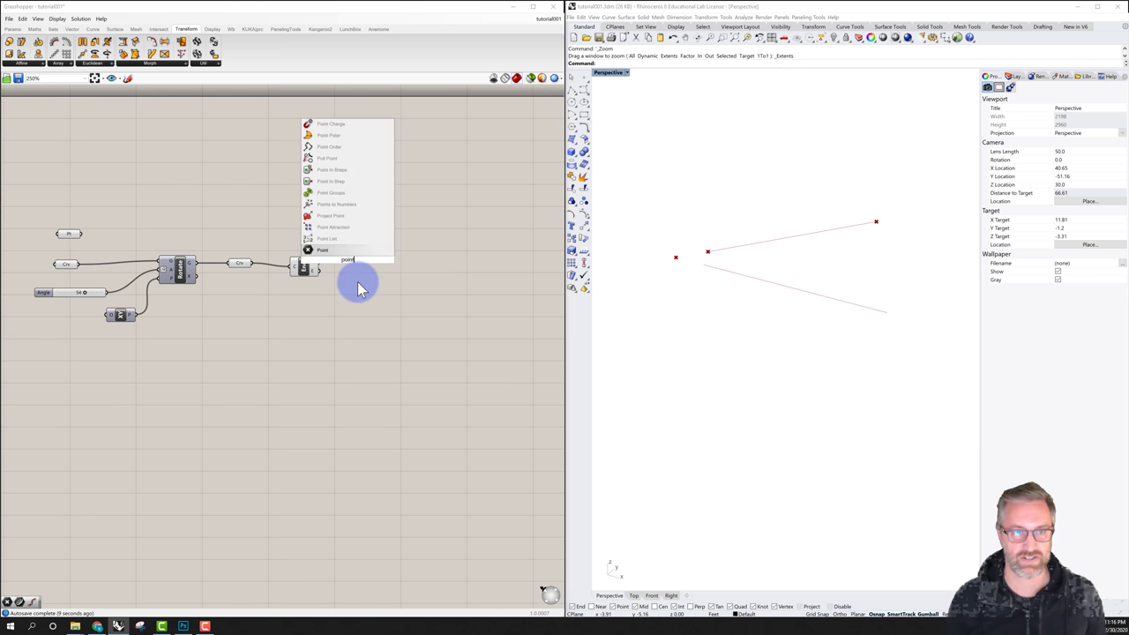
{"action": "type", "text": "t"}
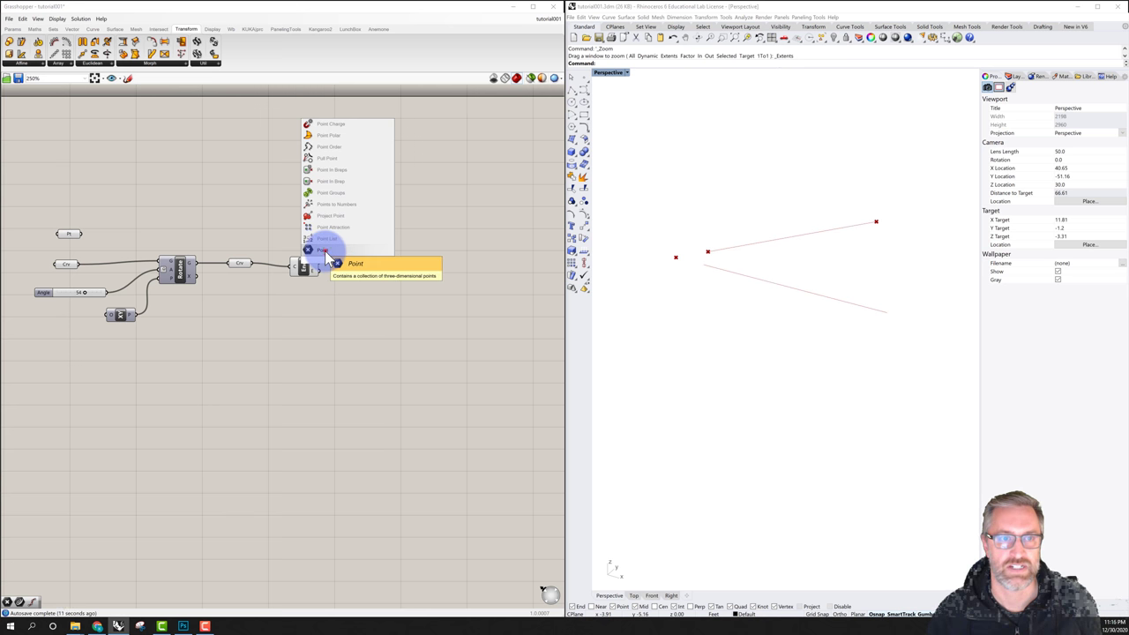
{"action": "left_click", "coordinate": [326, 251]}
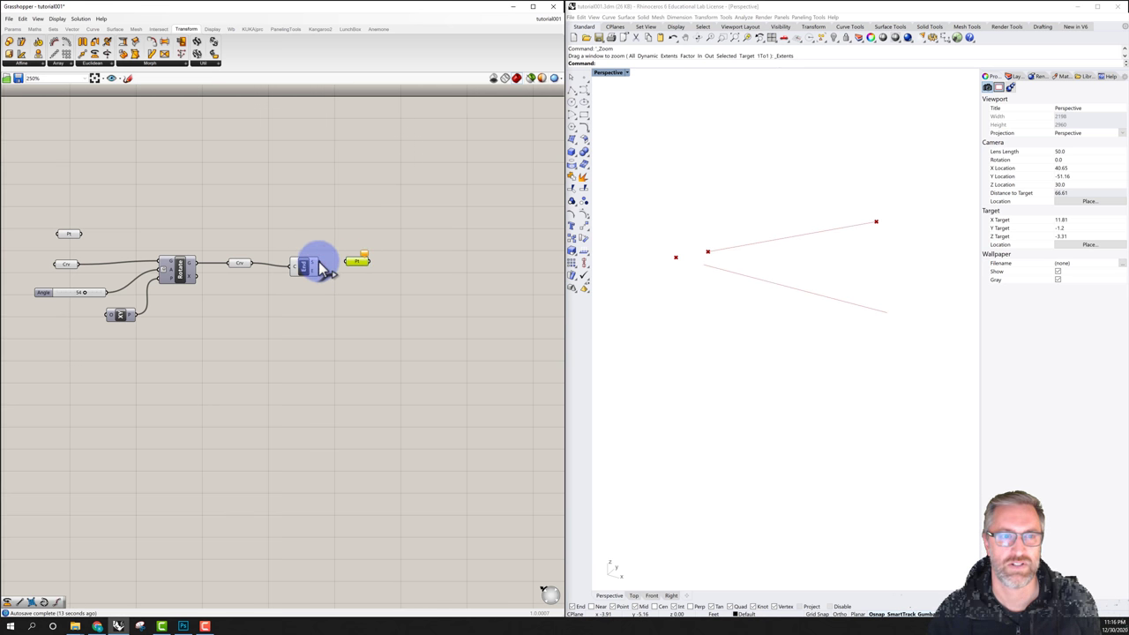
{"action": "left_click_drag", "start_coordinate": [319, 262], "coordinate": [348, 269]}
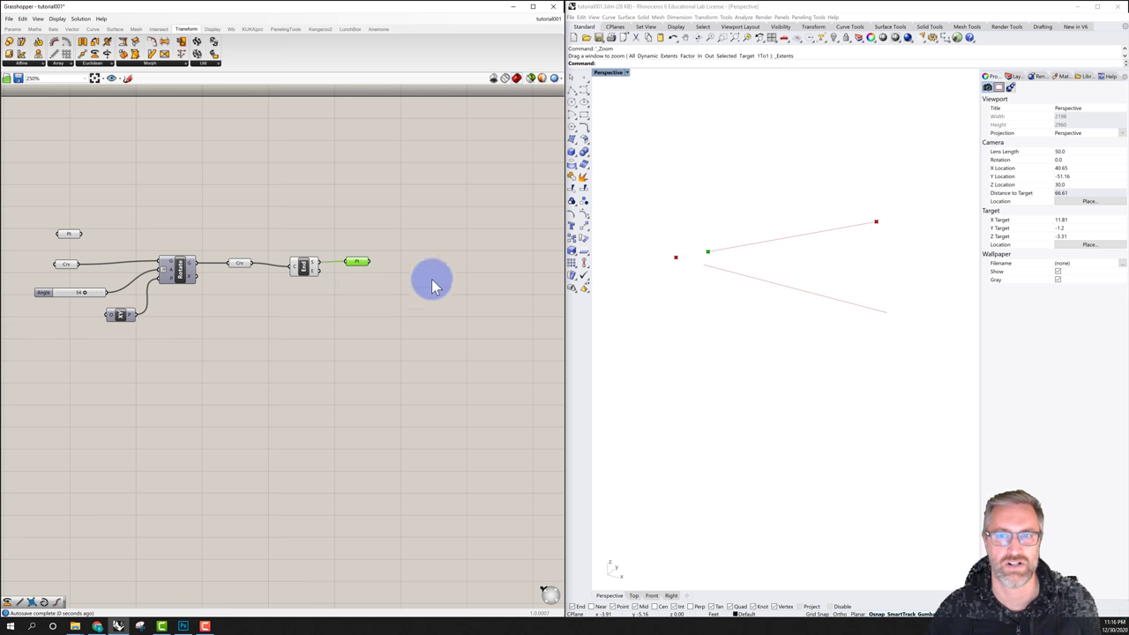
{"action": "left_click", "coordinate": [405, 285]}
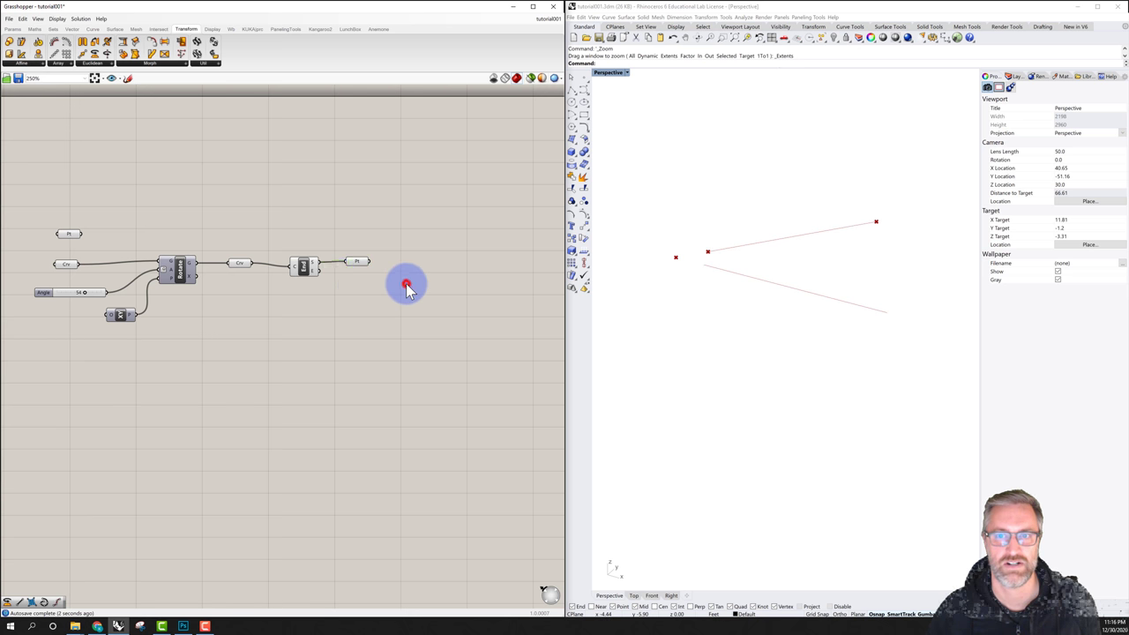
{"action": "left_click_drag", "start_coordinate": [320, 271], "coordinate": [363, 263]}
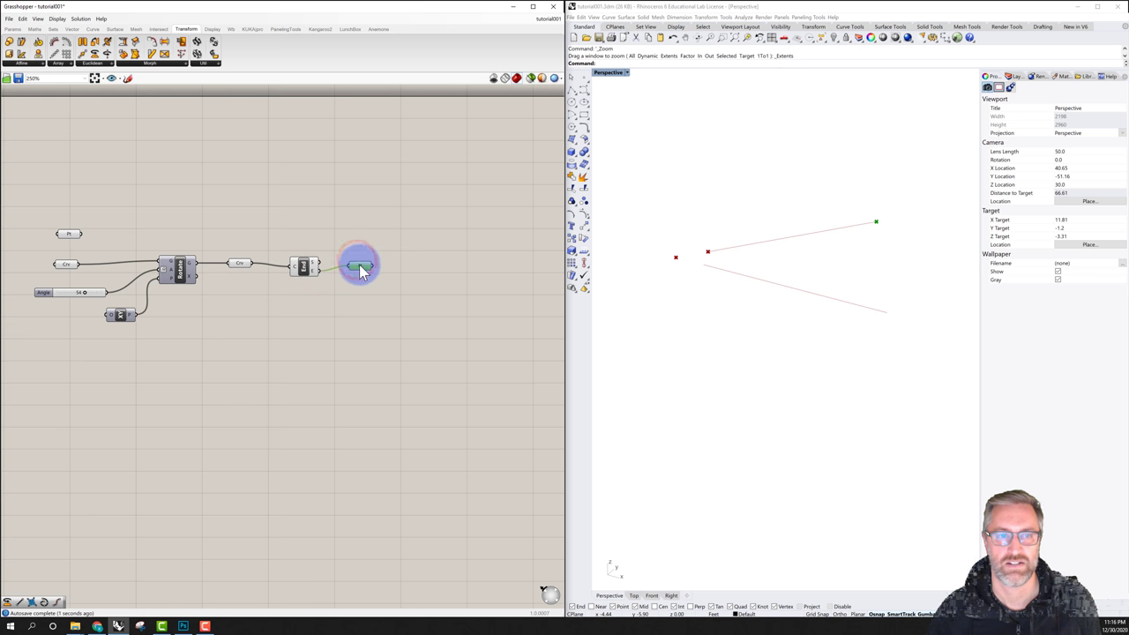
- Turn off the preview of the End Points component and move it slightly closer to the rotated Curve parameter
{"action": "right_click", "coordinate": [304, 269]}
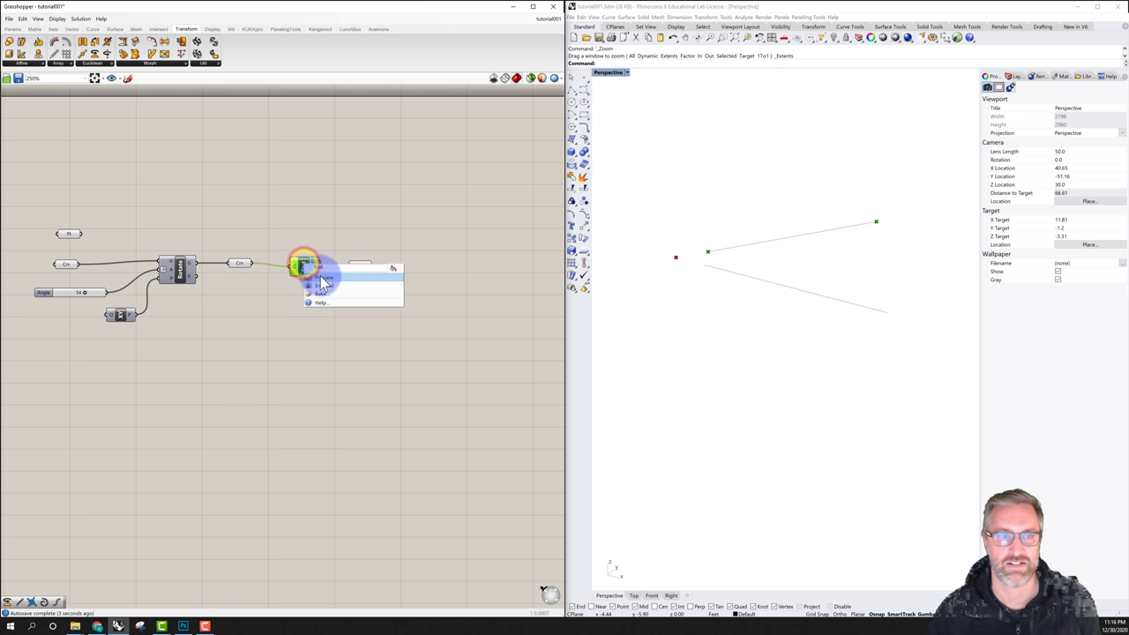
{"action": "left_click", "coordinate": [332, 278]}
{"action": "left_click", "coordinate": [304, 267]}
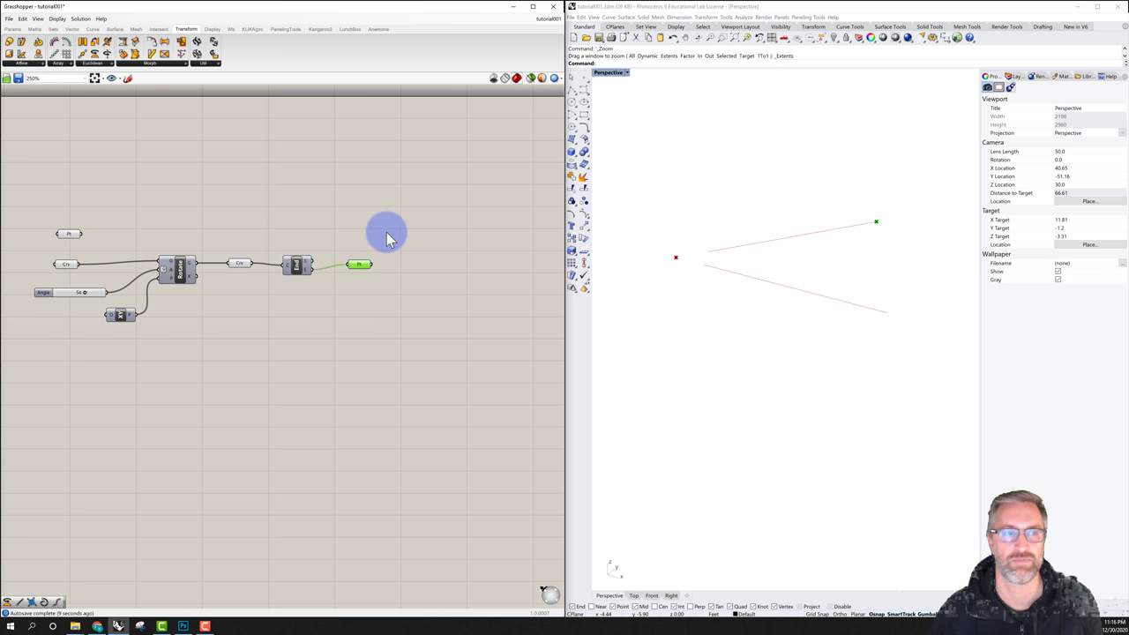
- Duplicate the Angle slider, XY Plane and Rotate component beyond the end Point parameter, and raise the Rotate copy slightly
{"action": "left_click", "coordinate": [50, 302]}
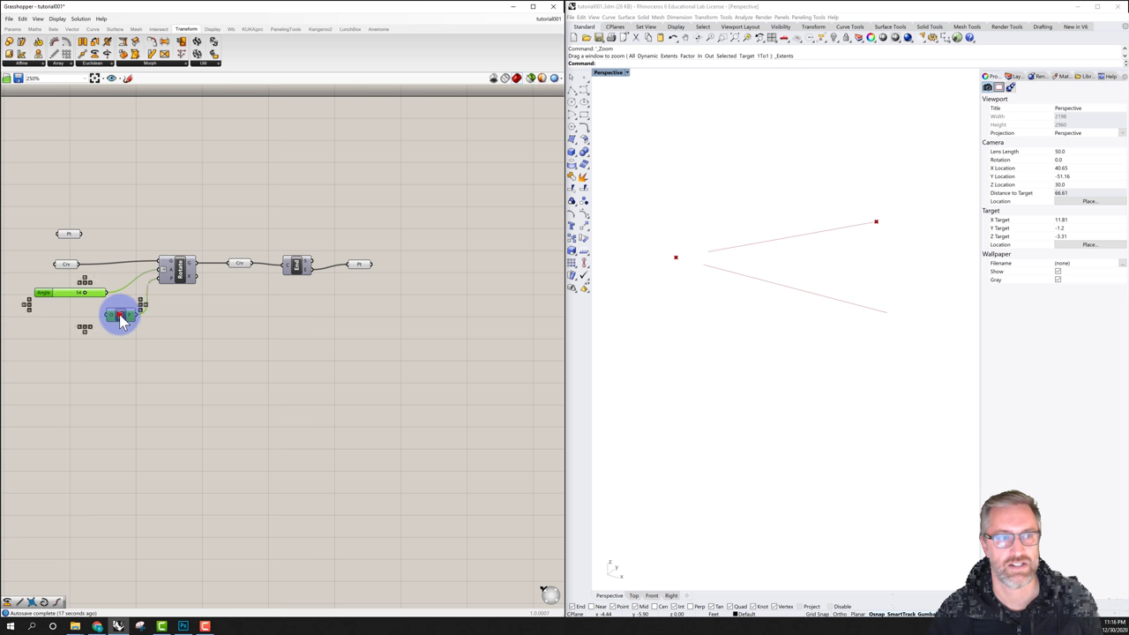
{"action": "left_click", "coordinate": [182, 274], "text": "shift"}
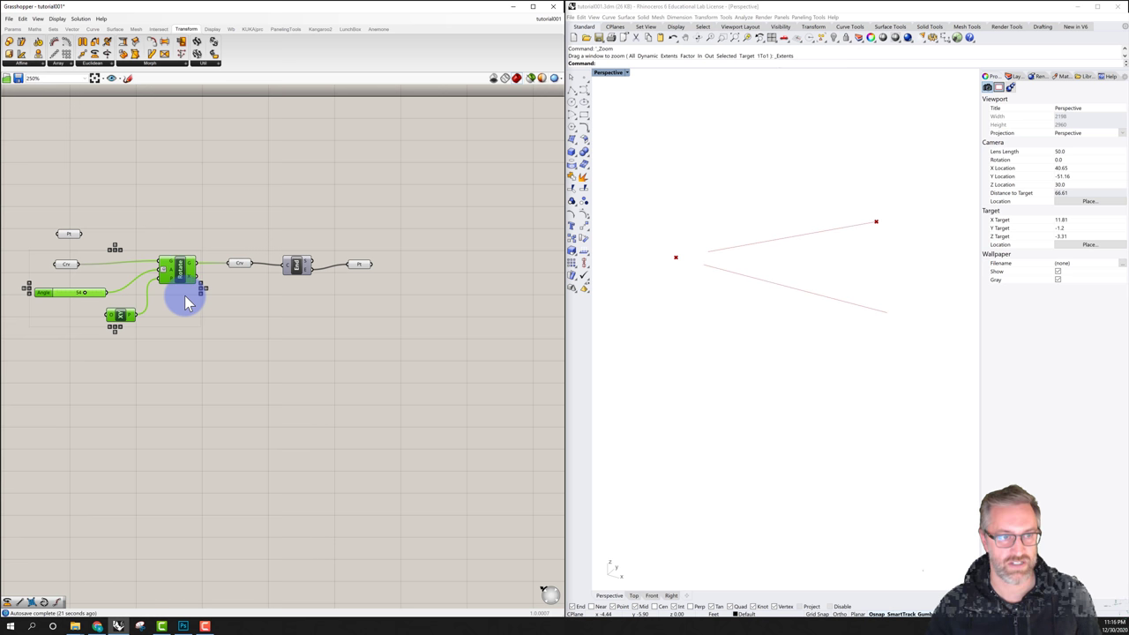
{"action": "left_click_drag", "start_coordinate": [181, 275], "coordinate": [483, 260], "text": "alt"}
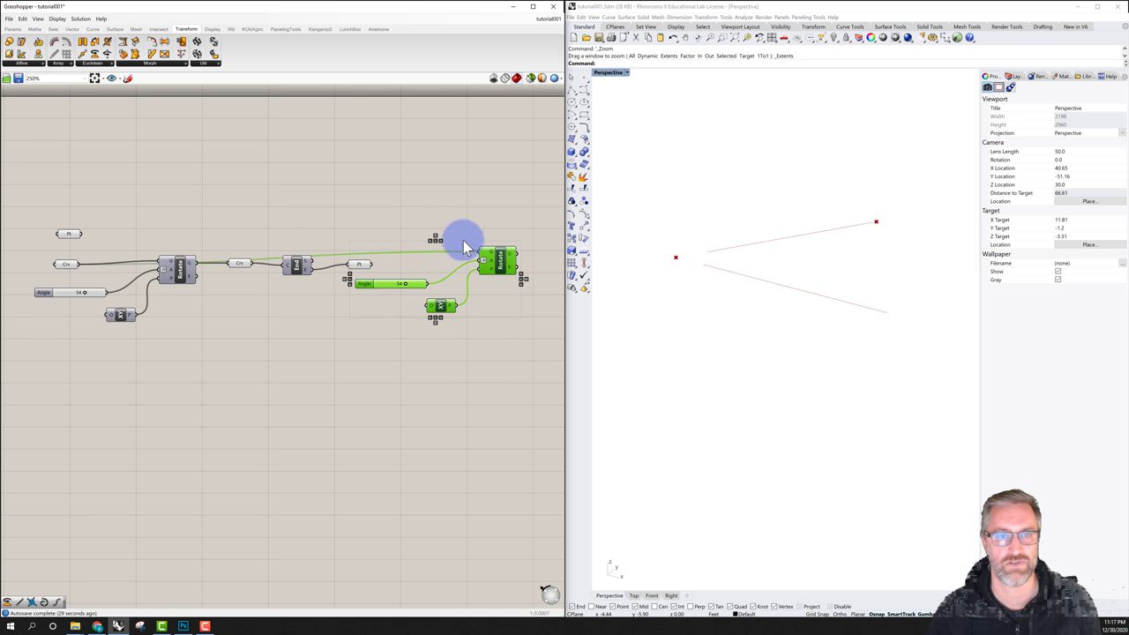
{"action": "left_click", "coordinate": [171, 217]}
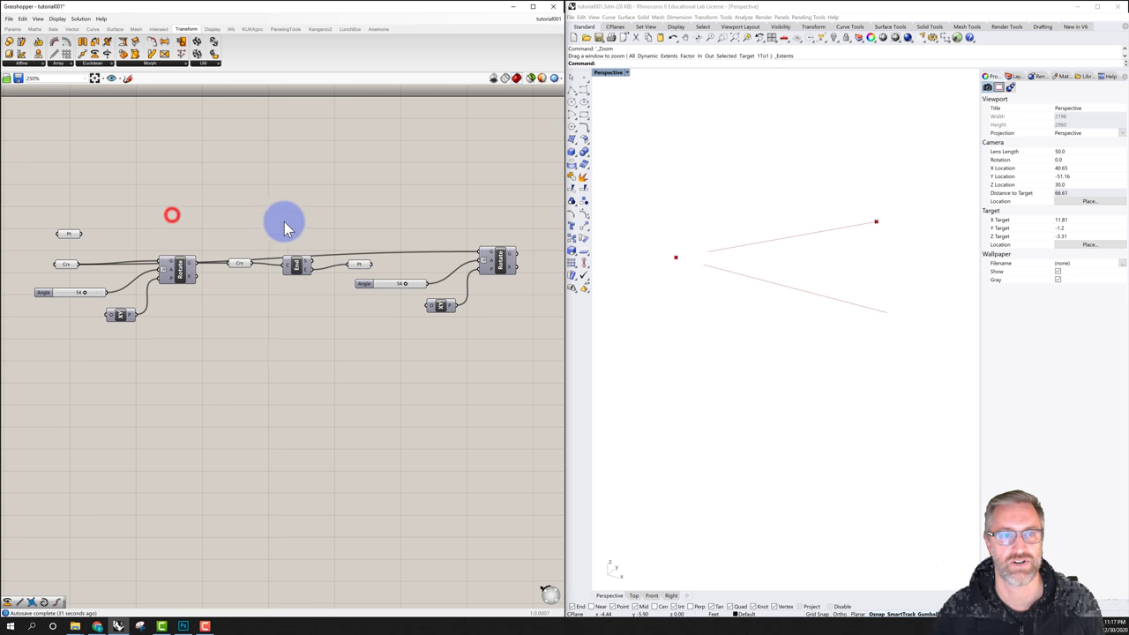
{"action": "left_click_drag", "start_coordinate": [499, 262], "coordinate": [499, 254]}
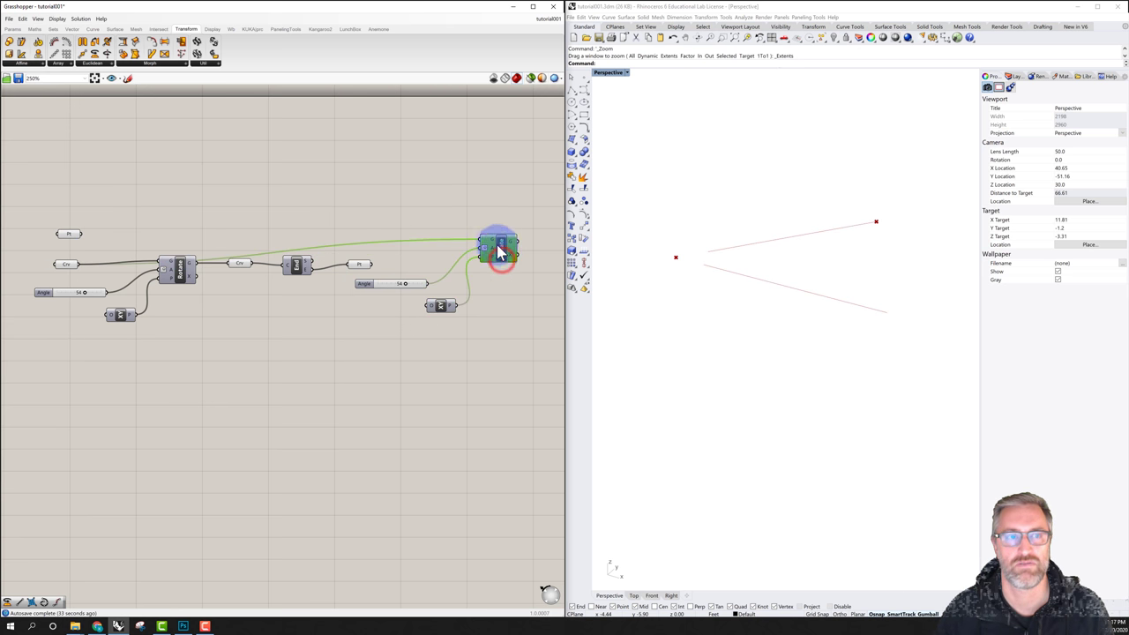
- Connect the rotated Curve parameter to the Geometry (G) input of the duplicated Rotate, and shift that component slightly upward
{"action": "left_click", "coordinate": [240, 267]}
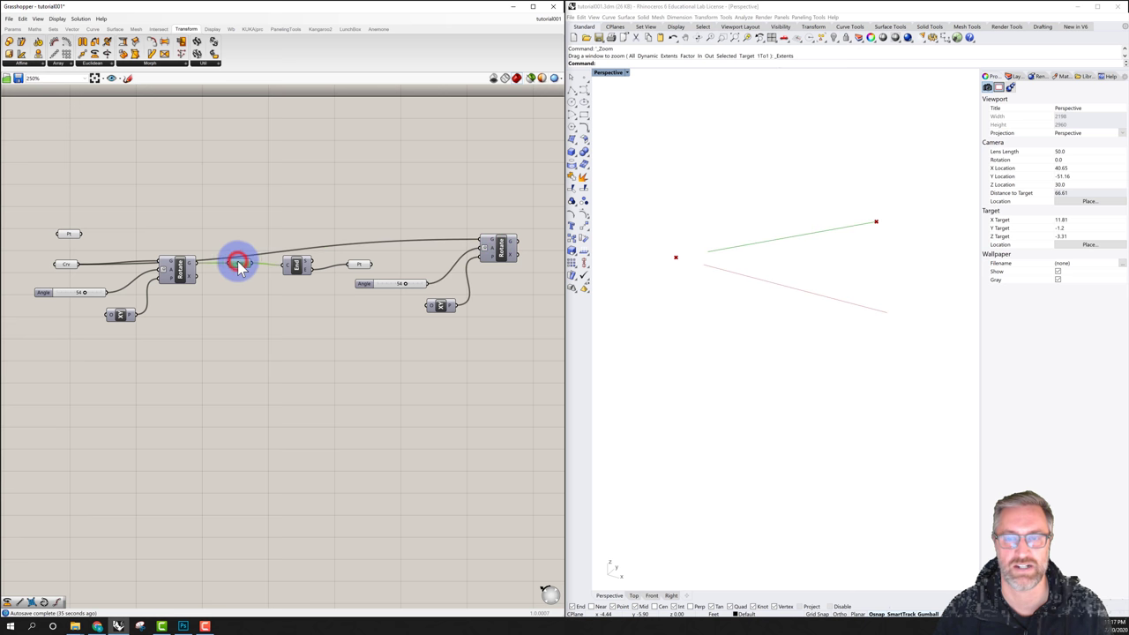
{"action": "left_click_drag", "start_coordinate": [252, 263], "coordinate": [480, 237]}
{"action": "left_click", "coordinate": [503, 246]}
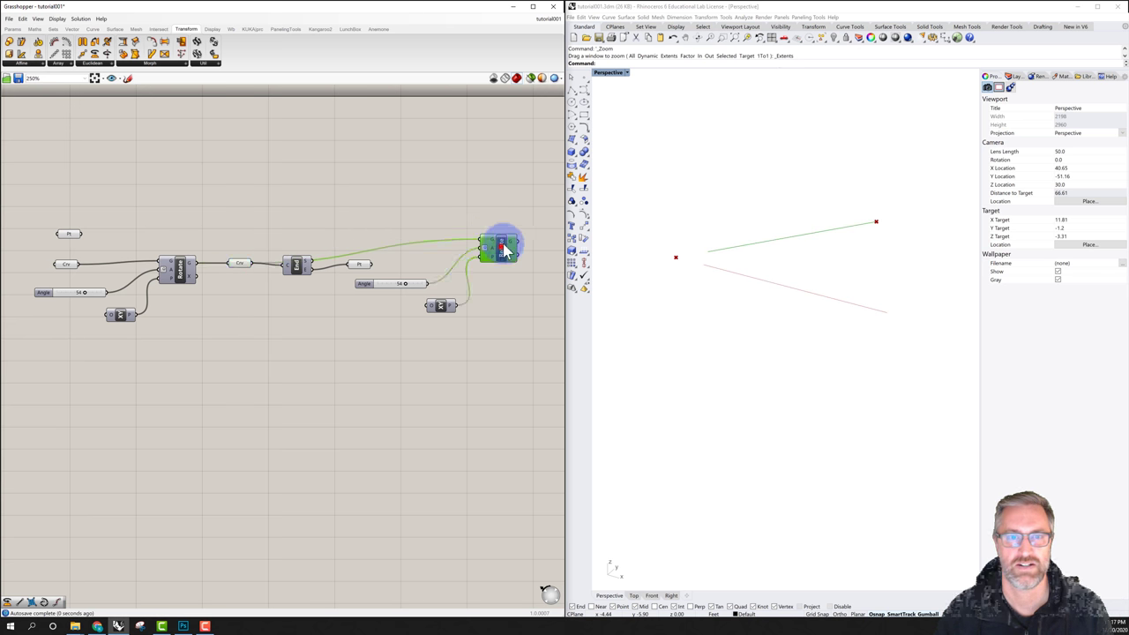
{"action": "left_click", "coordinate": [492, 267]}
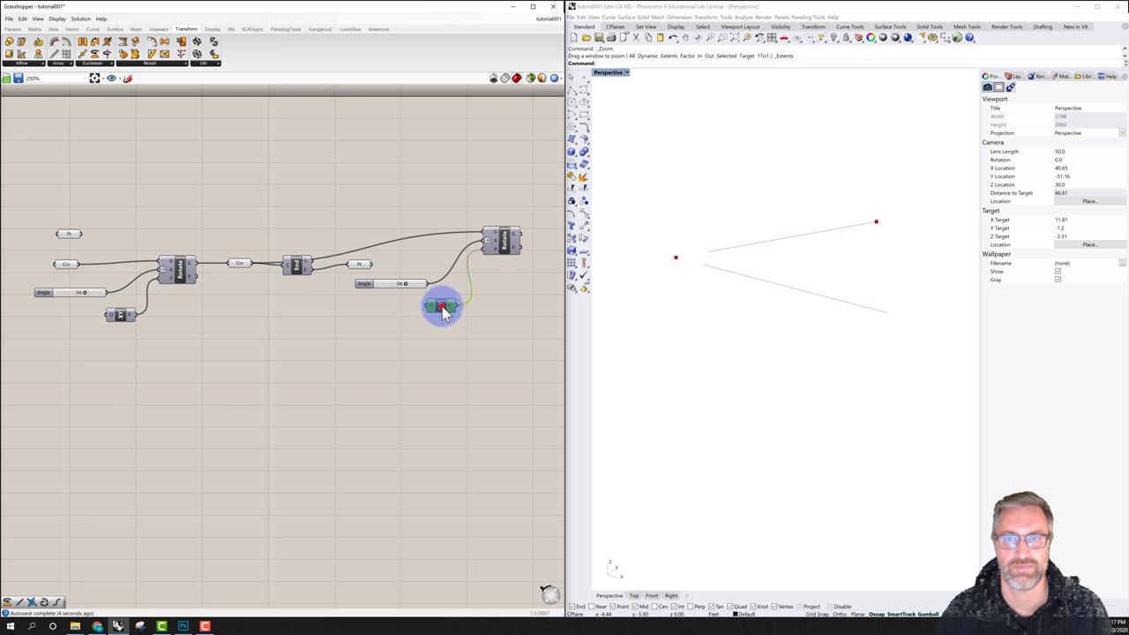
- Turn on the previews of the duplicated XY Plane and Rotate components, and set the second Angle slider to 47
{"action": "left_click", "coordinate": [442, 308]}
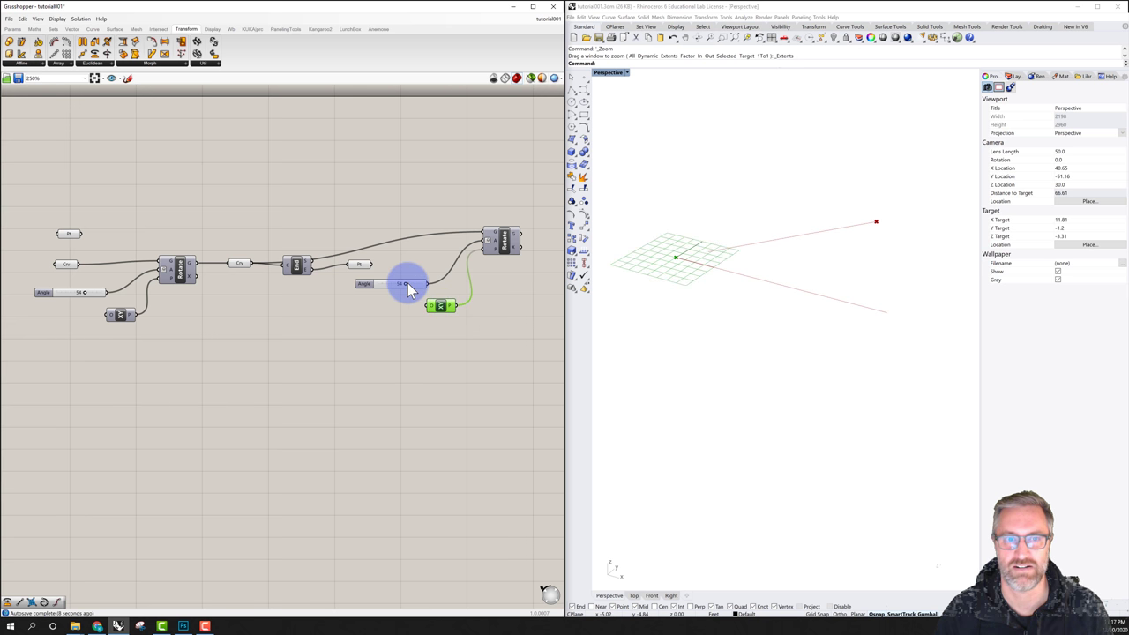
{"action": "left_click_drag", "start_coordinate": [405, 290], "coordinate": [402, 290]}
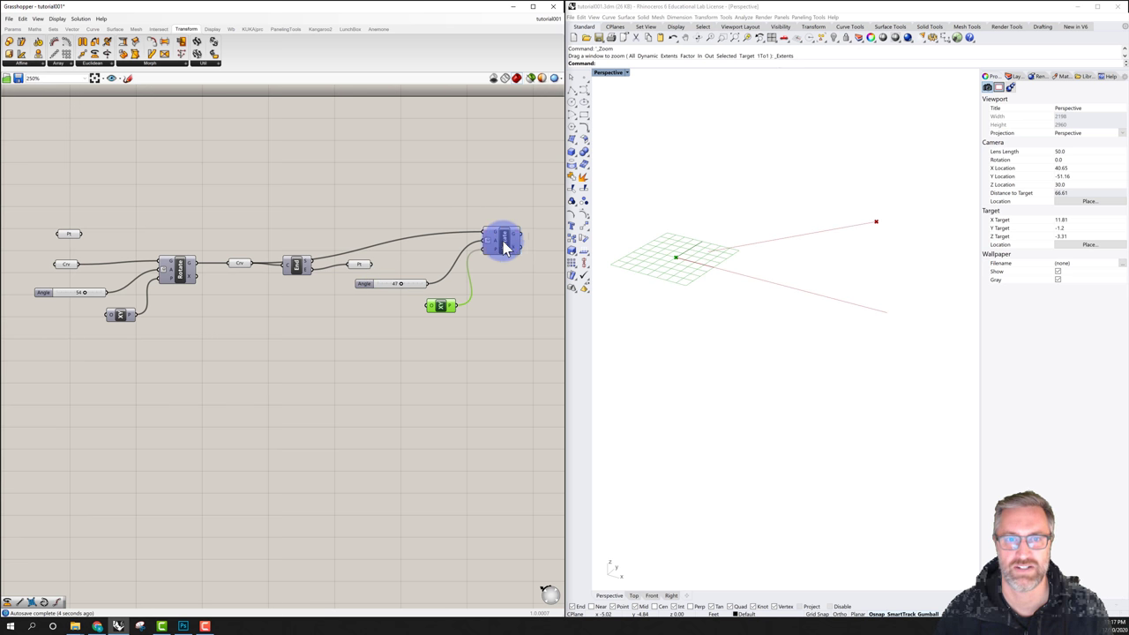
{"action": "right_click", "coordinate": [508, 245]}
{"action": "left_click", "coordinate": [522, 252]}
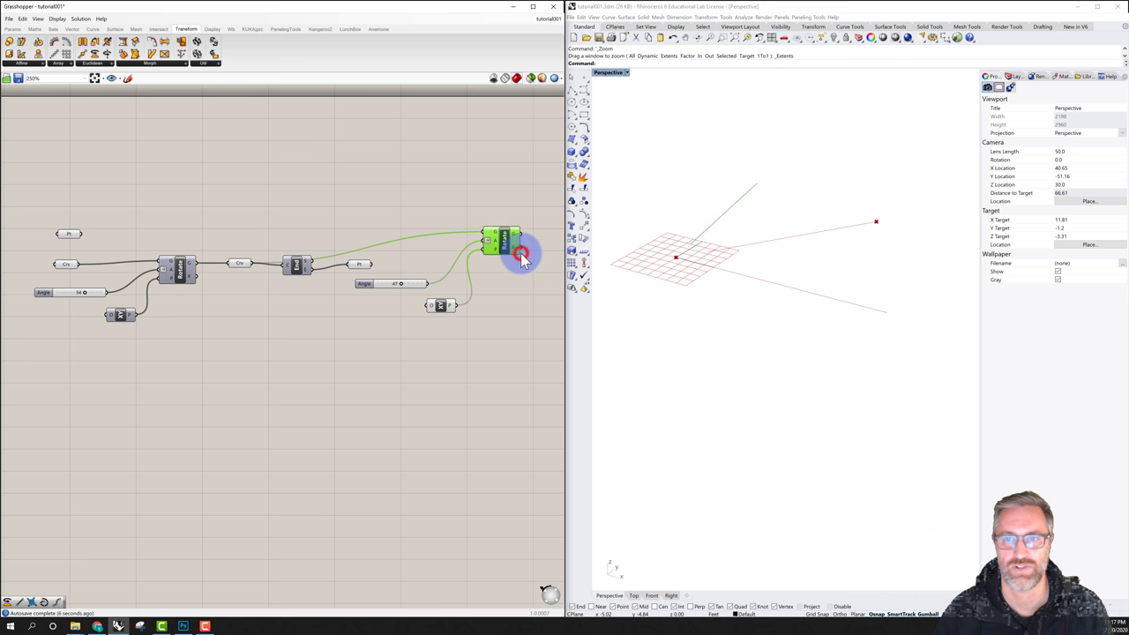
- Test both rotations by setting the second Angle slider to 50 and the first to 58 and back to about 46
{"action": "right_click_drag", "start_coordinate": [478, 280], "coordinate": [441, 277]}
{"action": "mouse_move", "coordinate": [363, 281]}
{"action": "left_mouse_down"}
{"action": "mouse_move", "coordinate": [345, 283]}
{"action": "mouse_move", "coordinate": [405, 282]}
{"action": "mouse_move", "coordinate": [368, 282]}
{"action": "left_mouse_up"}
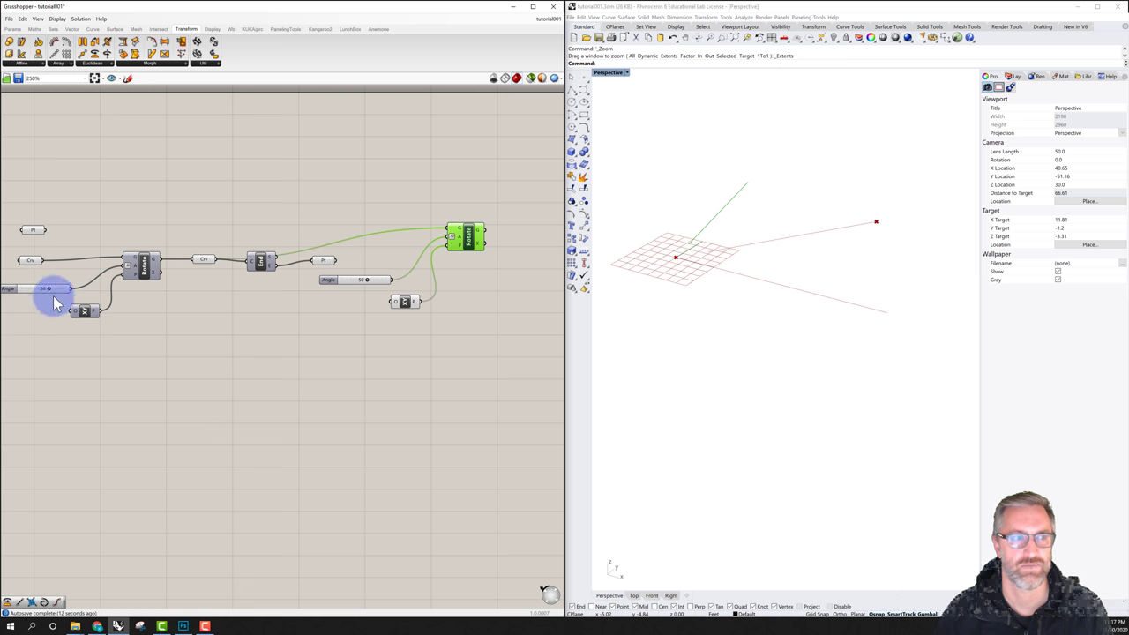
{"action": "mouse_move", "coordinate": [50, 294]}
{"action": "left_mouse_down"}
{"action": "mouse_move", "coordinate": [31, 294]}
{"action": "mouse_move", "coordinate": [62, 293]}
{"action": "mouse_move", "coordinate": [50, 292]}
{"action": "left_mouse_up"}
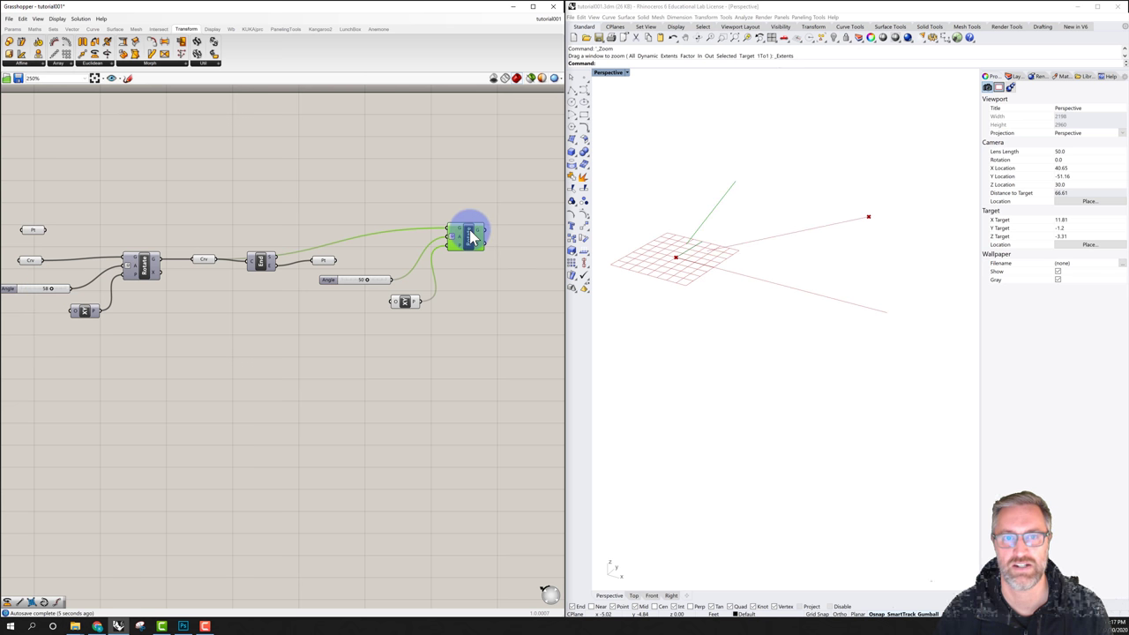
{"action": "left_click", "coordinate": [143, 263]}
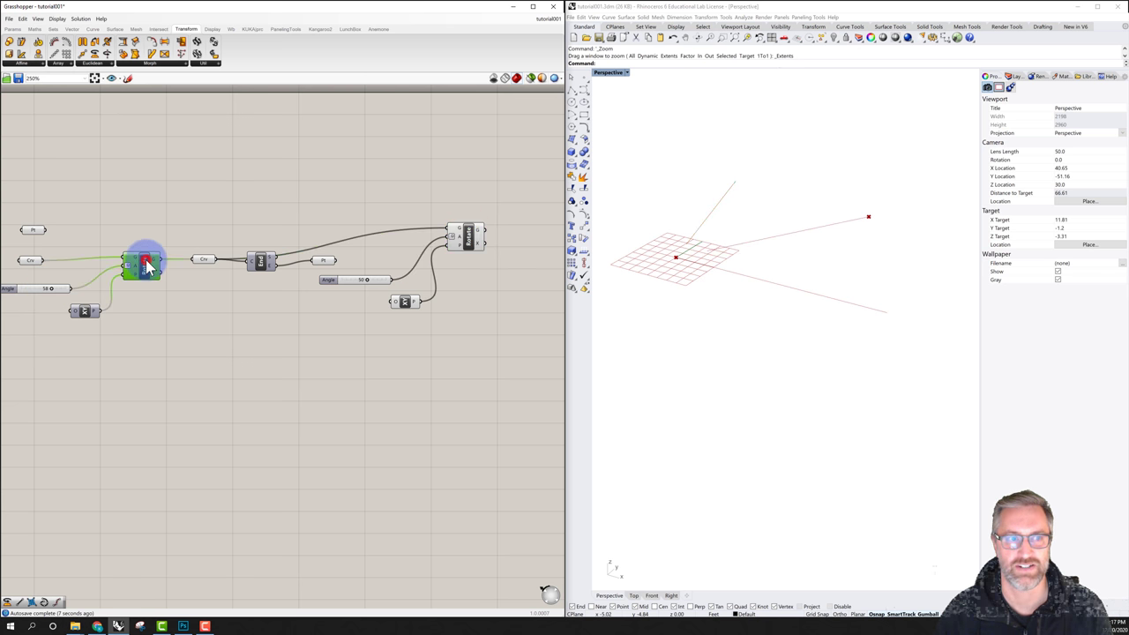
{"action": "left_click", "coordinate": [204, 260]}
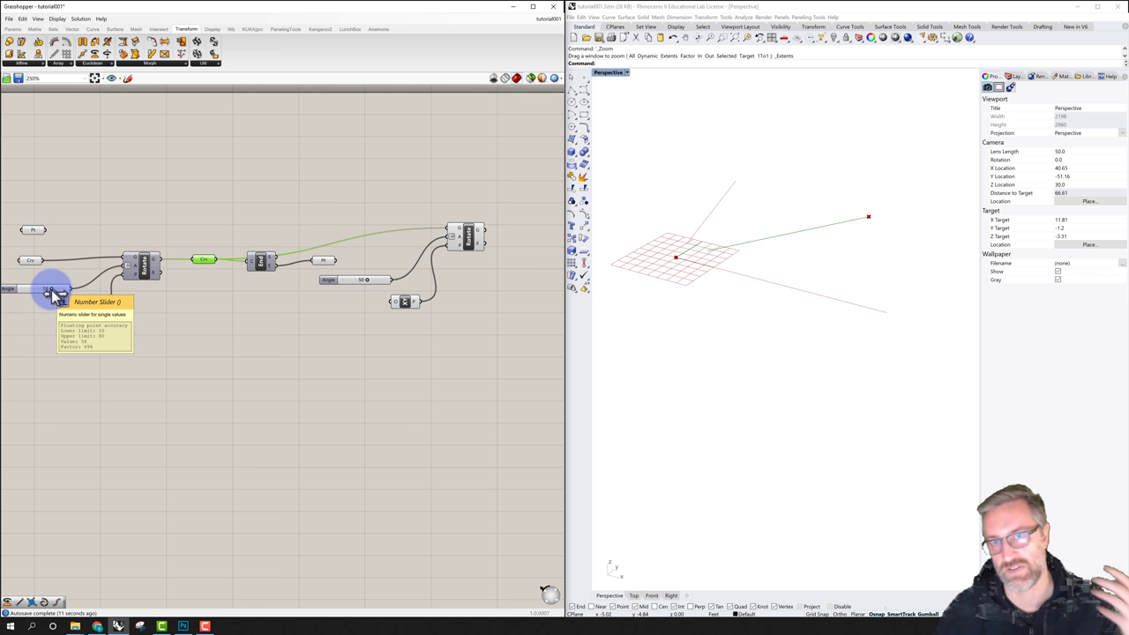
{"action": "mouse_move", "coordinate": [51, 290]}
{"action": "left_mouse_down"}
{"action": "mouse_move", "coordinate": [24, 294]}
{"action": "mouse_move", "coordinate": [44, 296]}
{"action": "left_mouse_up"}
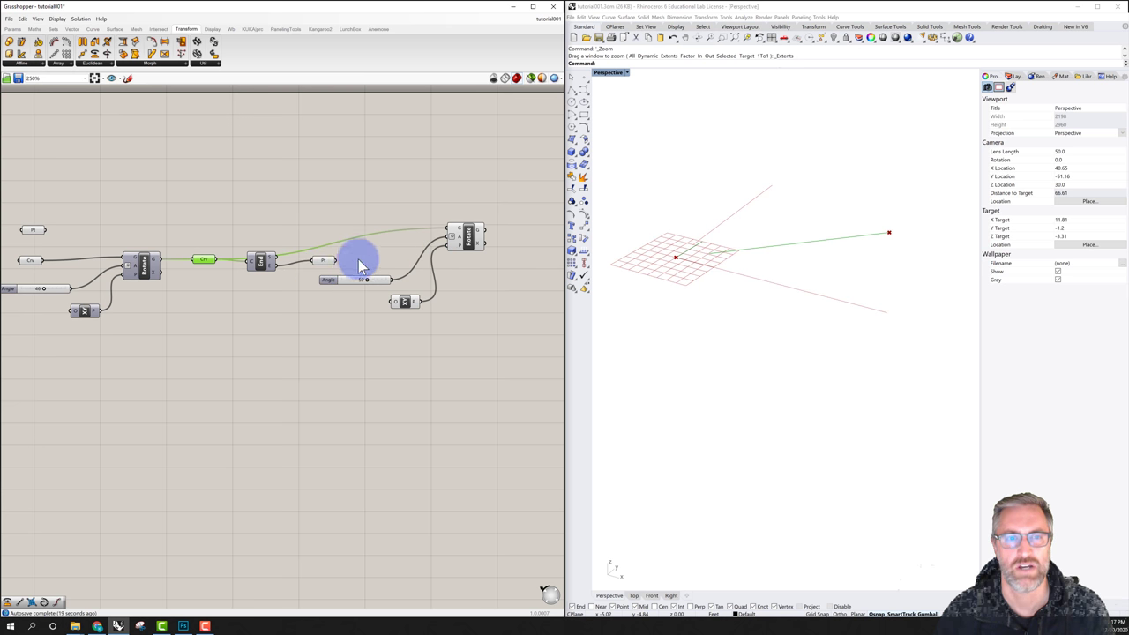
- Place the duplicated XY Plane after the end Point parameter, connect the point to its Origin (O) input, and set the Angle sliders to 40 and 54
{"action": "left_click", "coordinate": [407, 307]}
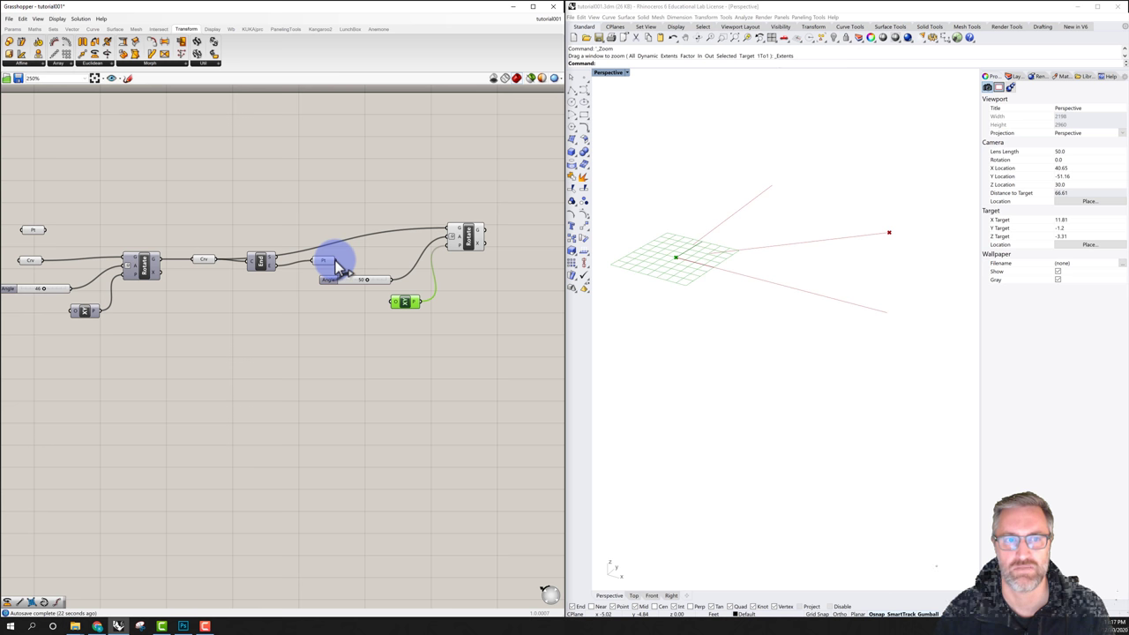
{"action": "left_click_drag", "start_coordinate": [336, 263], "coordinate": [368, 285]}
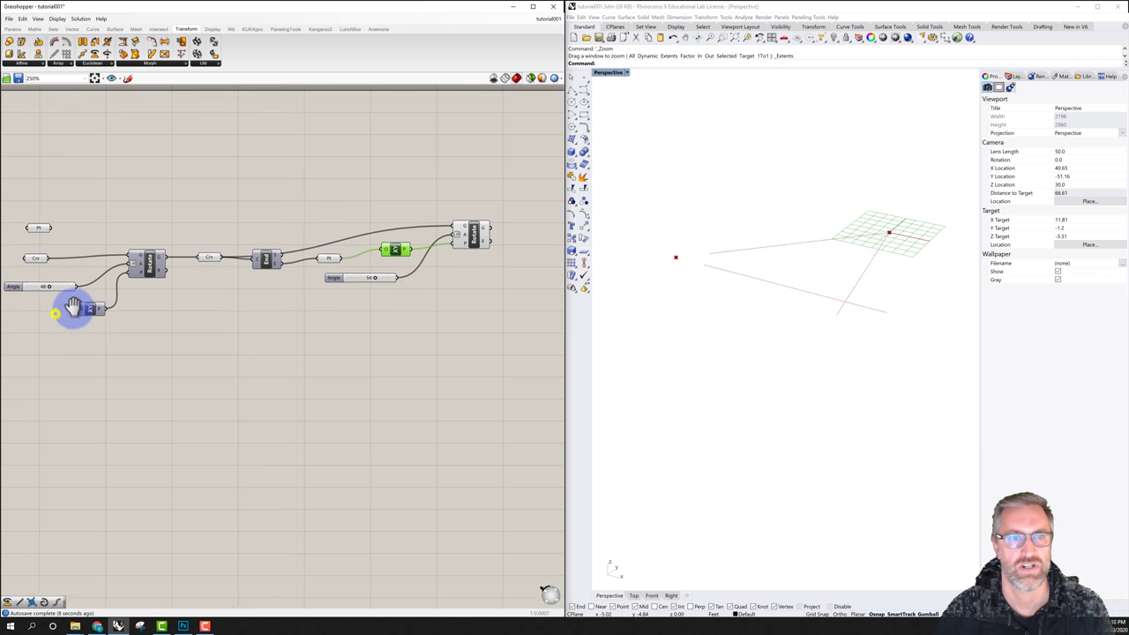
{"action": "right_click_drag", "start_coordinate": [55, 313], "coordinate": [82, 301]}
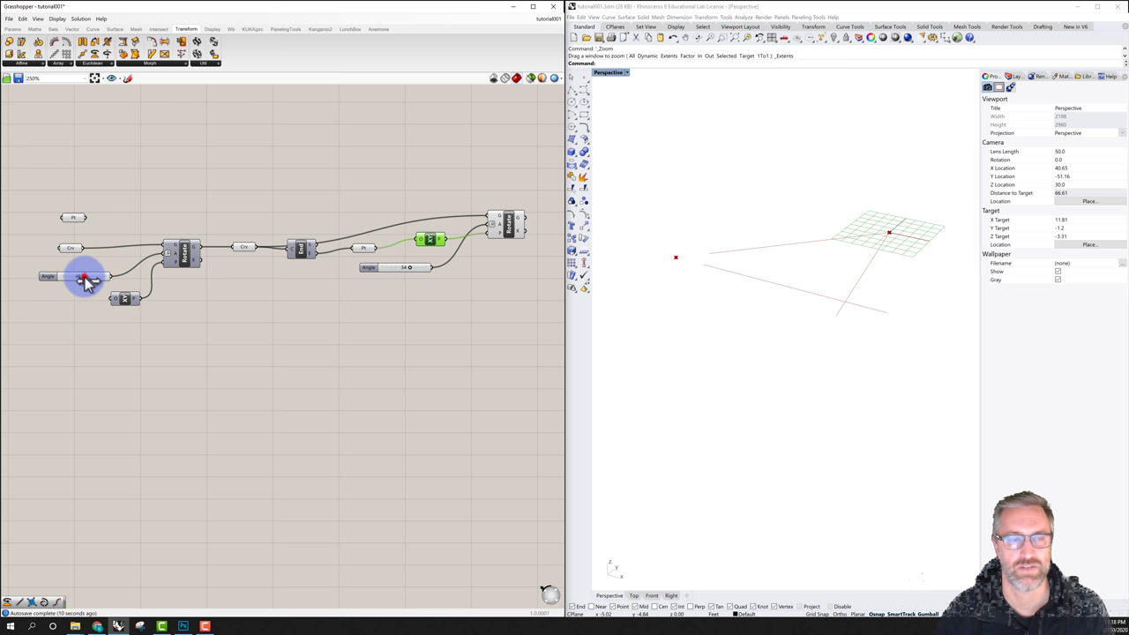
{"action": "mouse_move", "coordinate": [84, 281]}
{"action": "left_mouse_down"}
{"action": "mouse_move", "coordinate": [62, 285]}
{"action": "mouse_move", "coordinate": [126, 295]}
{"action": "mouse_move", "coordinate": [69, 304]}
{"action": "mouse_move", "coordinate": [82, 300]}
{"action": "left_mouse_up"}
- Move the End Points component and its Point parameter below the wire that leads to the second Rotate
{"action": "left_click", "coordinate": [128, 295]}
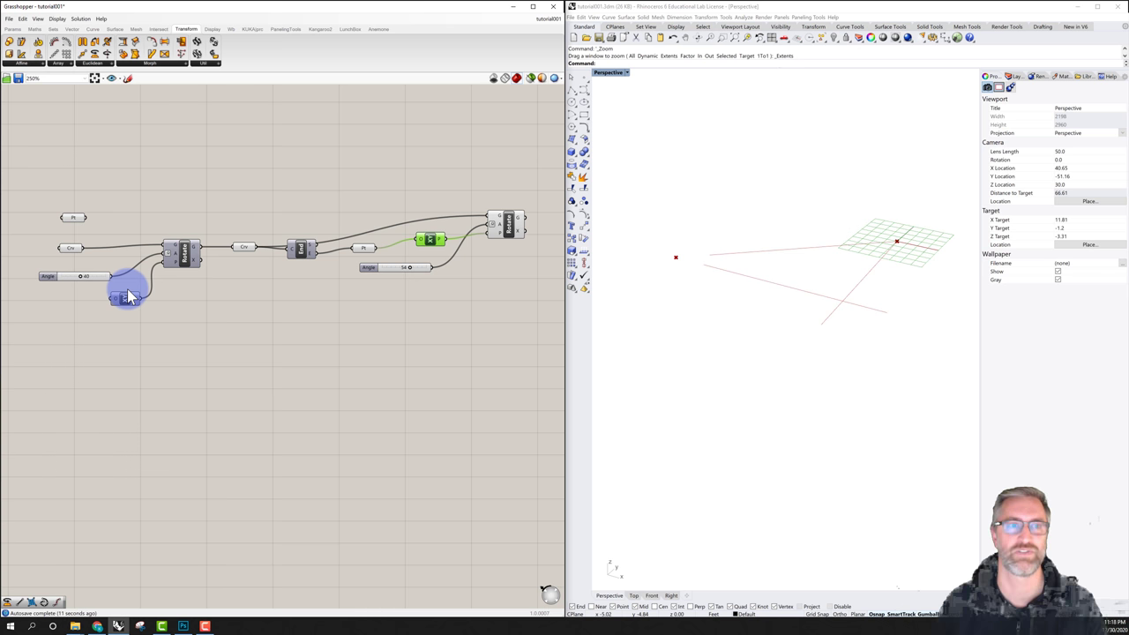
{"action": "mouse_move", "coordinate": [299, 248]}
{"action": "left_mouse_down"}
{"action": "mouse_move", "coordinate": [291, 264]}
{"action": "mouse_move", "coordinate": [328, 265]}
{"action": "left_mouse_up"}
{"action": "left_click", "coordinate": [362, 247]}
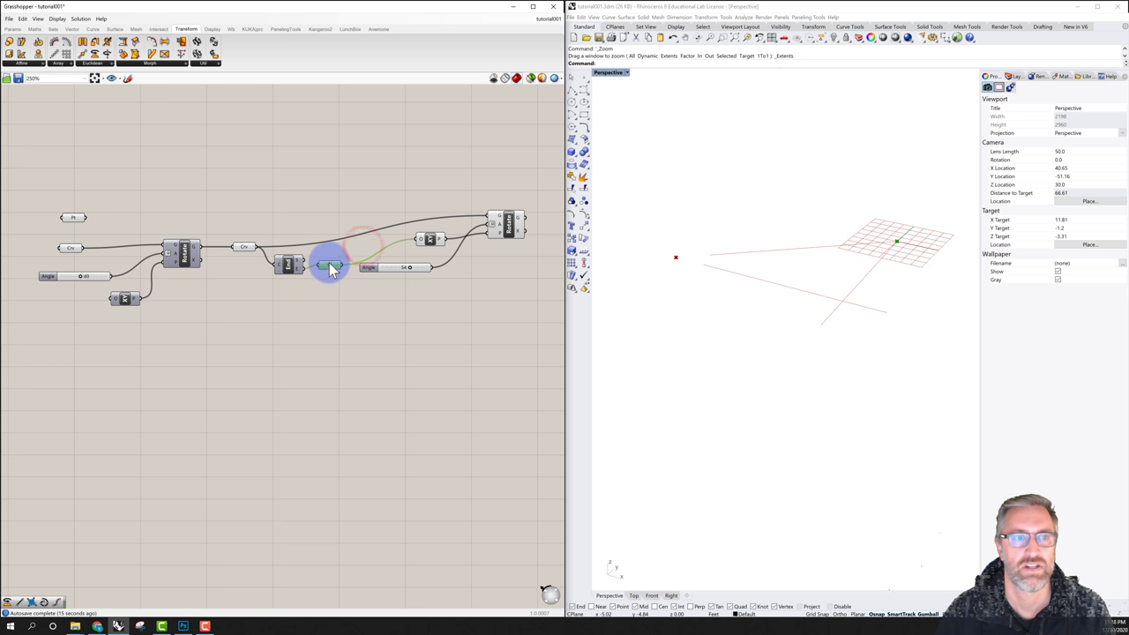
{"action": "left_click", "coordinate": [278, 221]}
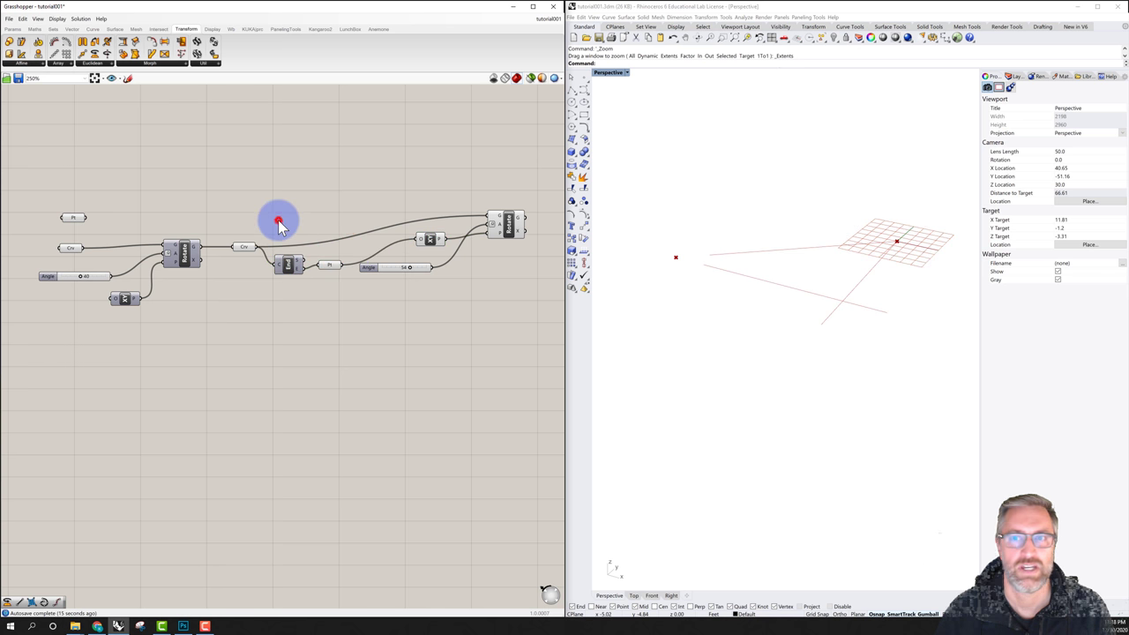
- Highlight the rotated Curve parameter and the second XY Plane, and set the first Angle slider to 49 to test the moving pivot
{"action": "left_click", "coordinate": [241, 245]}
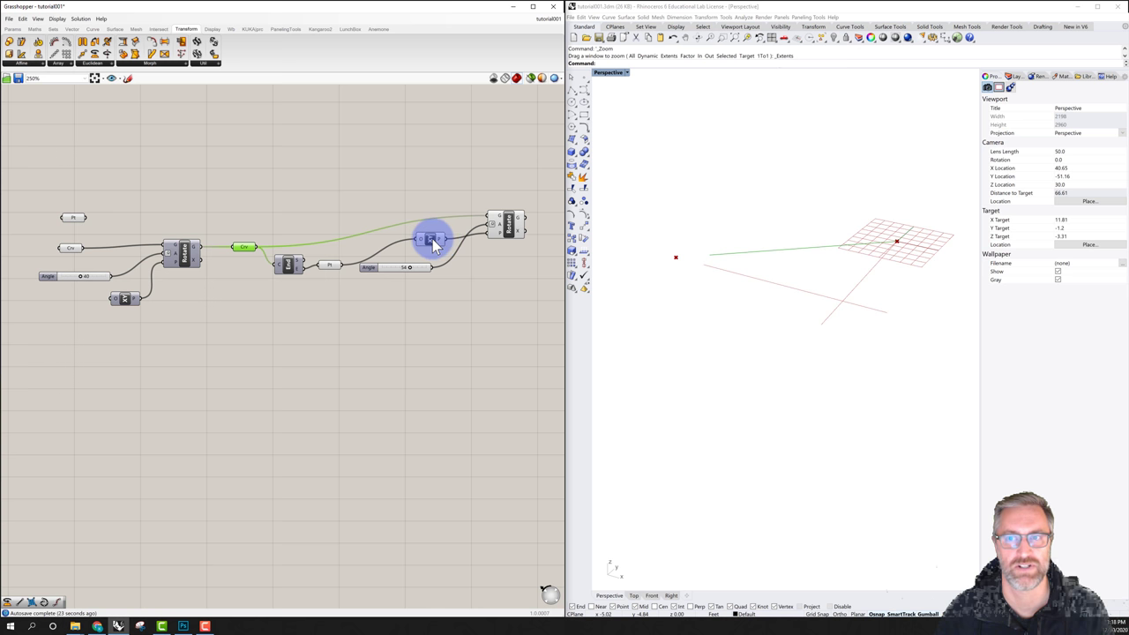
{"action": "right_click", "coordinate": [433, 239]}
{"action": "left_click", "coordinate": [402, 187]}
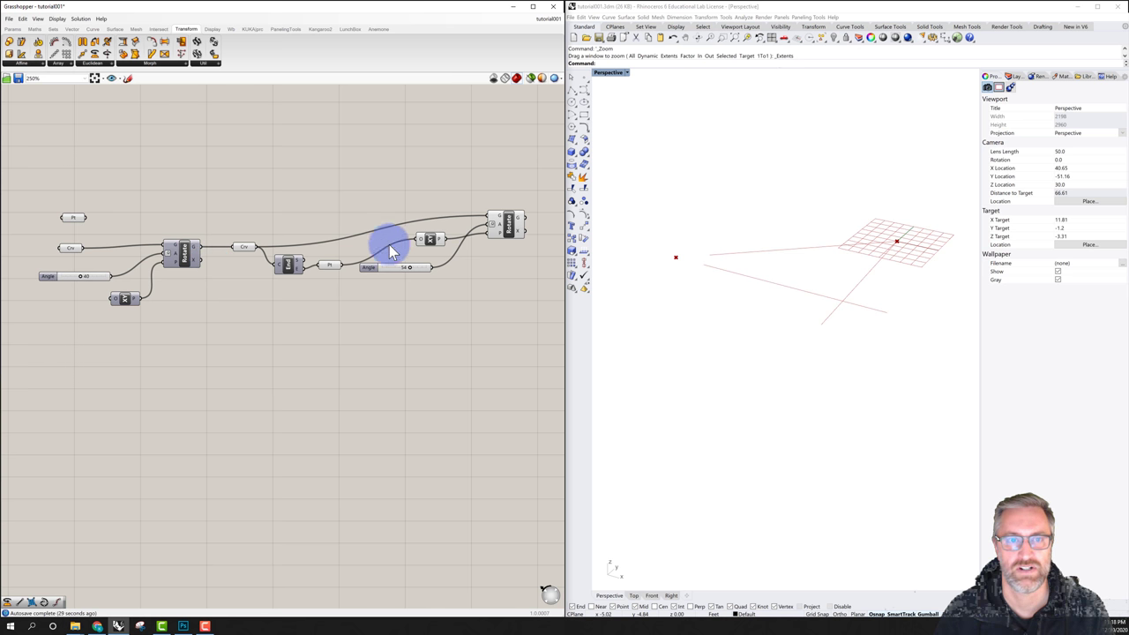
{"action": "left_click", "coordinate": [431, 240]}
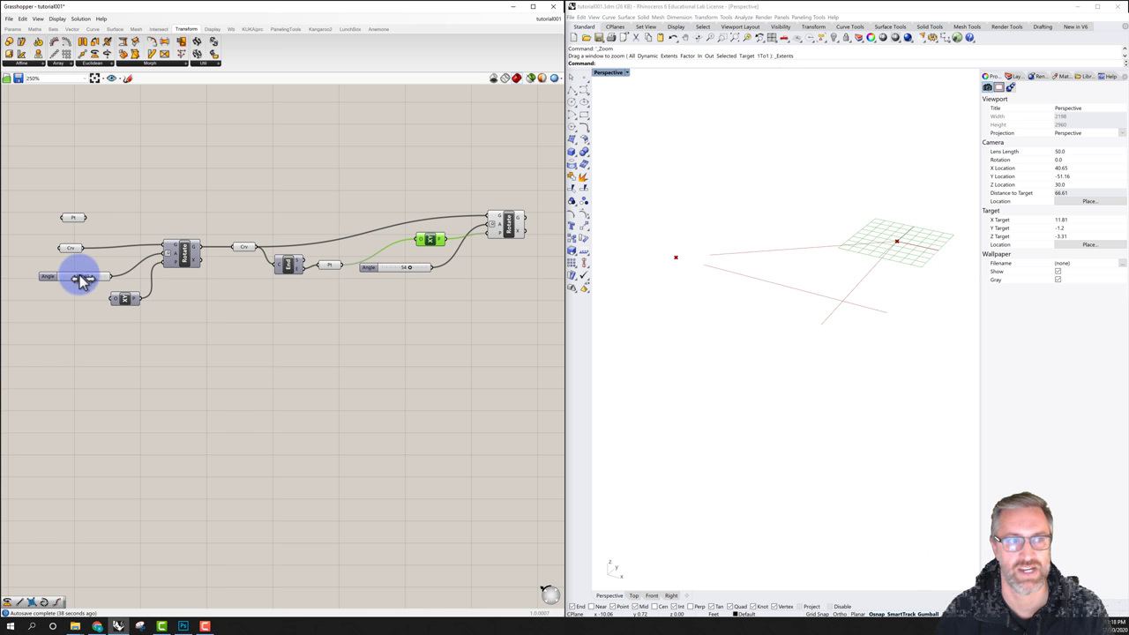
{"action": "left_click_drag", "start_coordinate": [80, 280], "coordinate": [112, 274]}
{"action": "left_click", "coordinate": [315, 205]}
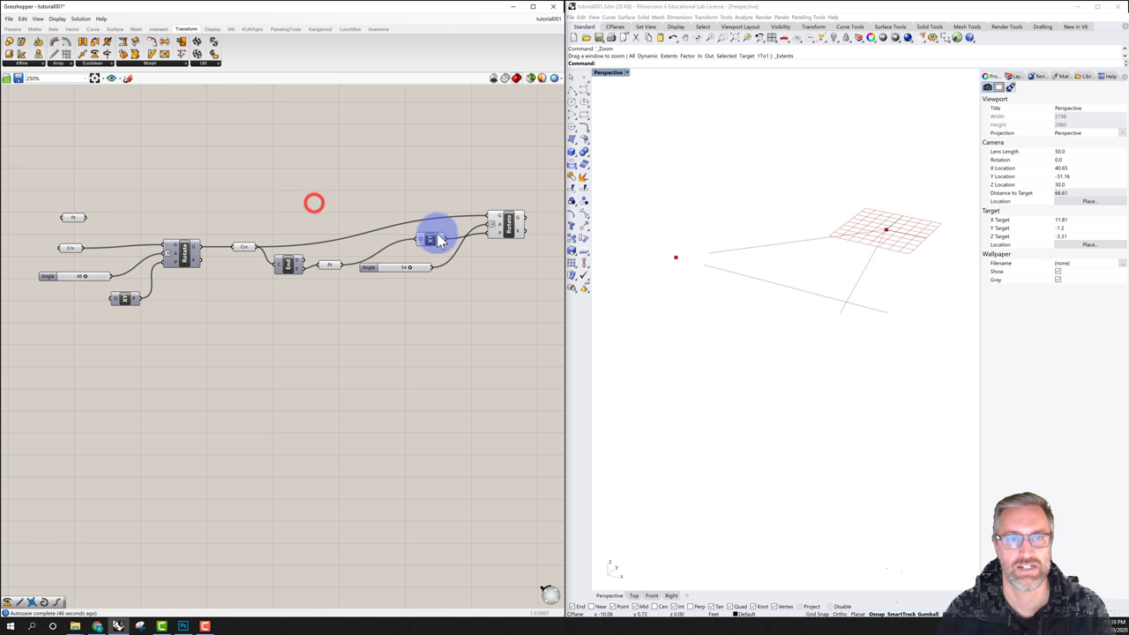
- Turn off the second XY Plane's preview, and reposition that plane and both Angle sliders to tidy the layout
{"action": "right_click", "coordinate": [432, 238]}
{"action": "left_click", "coordinate": [446, 253]}
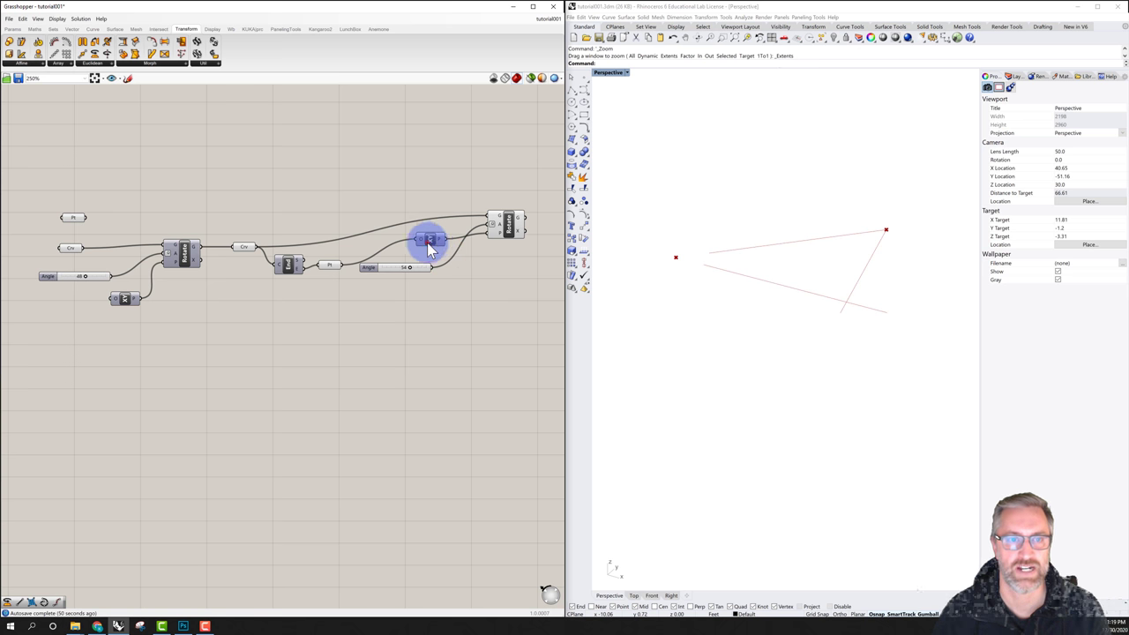
{"action": "left_click_drag", "start_coordinate": [430, 249], "coordinate": [371, 295]}
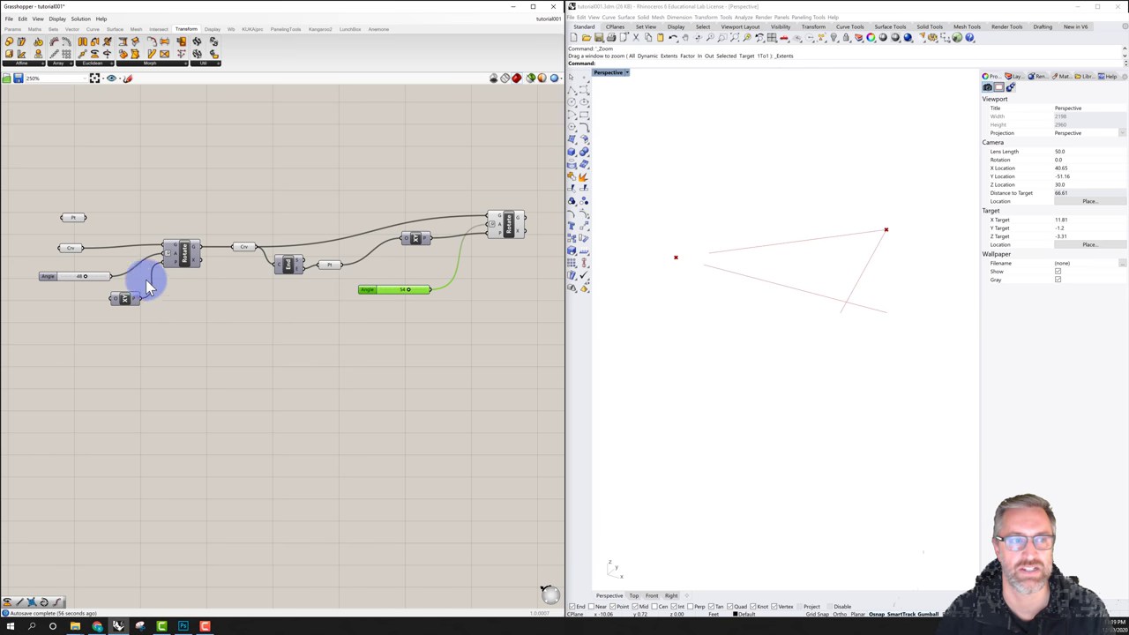
{"action": "left_click_drag", "start_coordinate": [50, 282], "coordinate": [41, 284]}
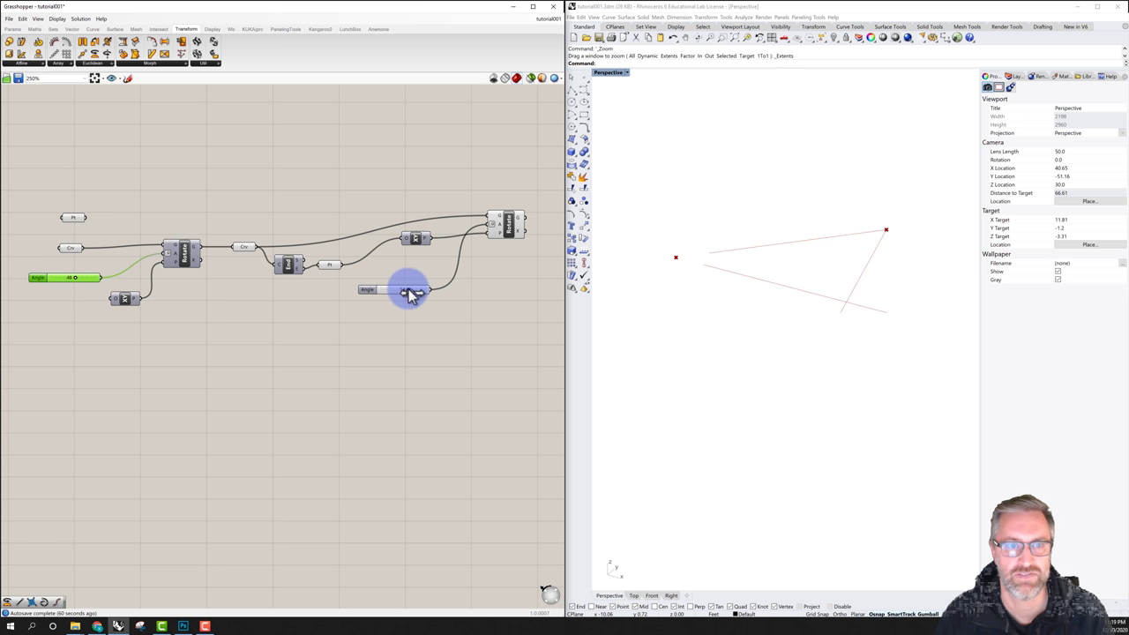
- Set the second Angle slider's domain from -90 to 180 and its value to 81, and reposition it
{"action": "left_click_drag", "start_coordinate": [410, 294], "coordinate": [383, 300]}
{"action": "double_click", "coordinate": [362, 292]}
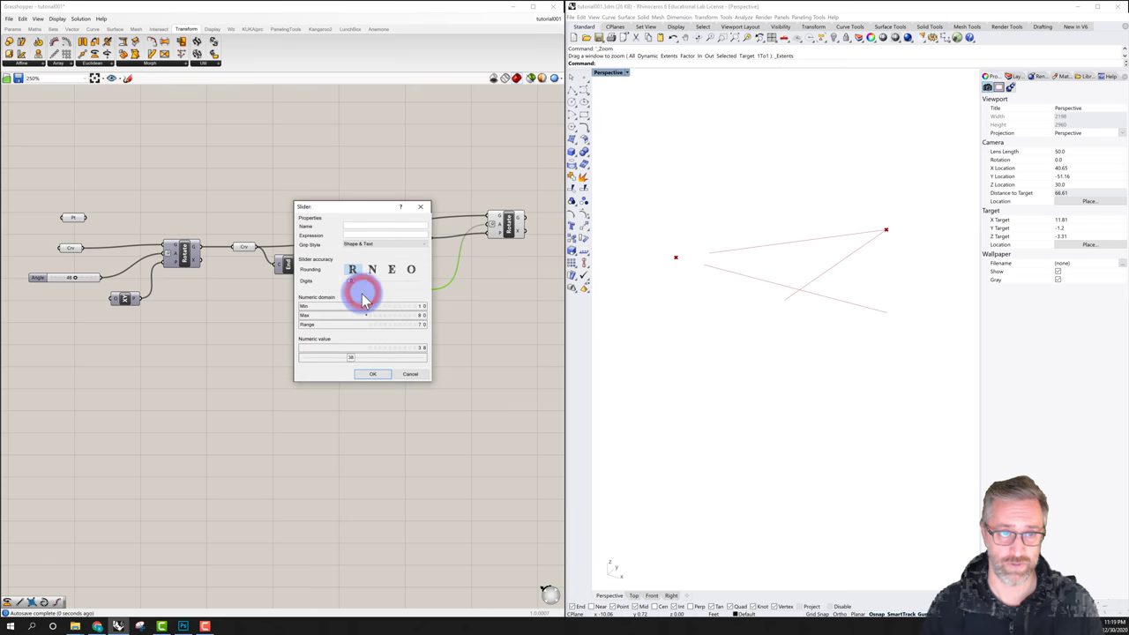
{"action": "double_click", "coordinate": [416, 307]}
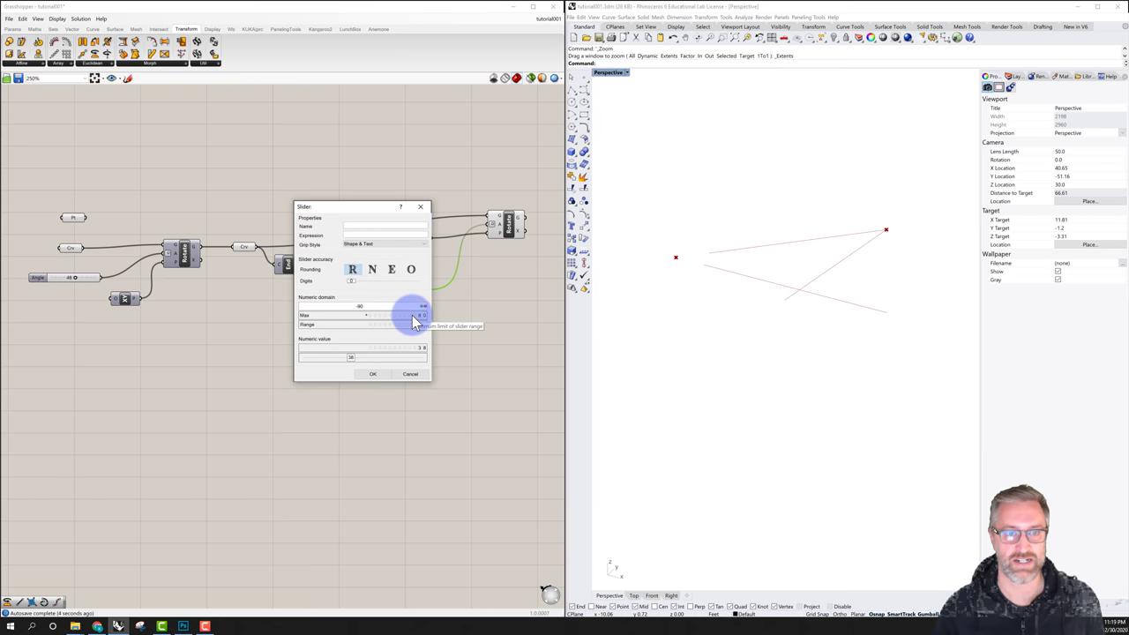
{"action": "left_click", "coordinate": [422, 321]}
{"action": "double_click", "coordinate": [416, 315]}
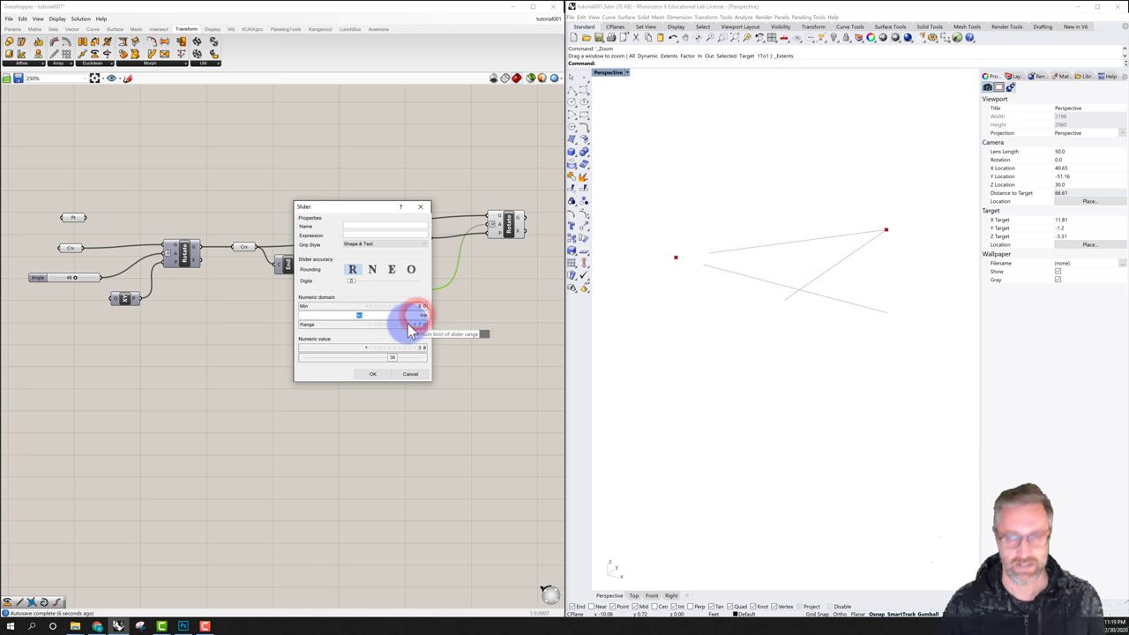
{"action": "type", "text": "180"}
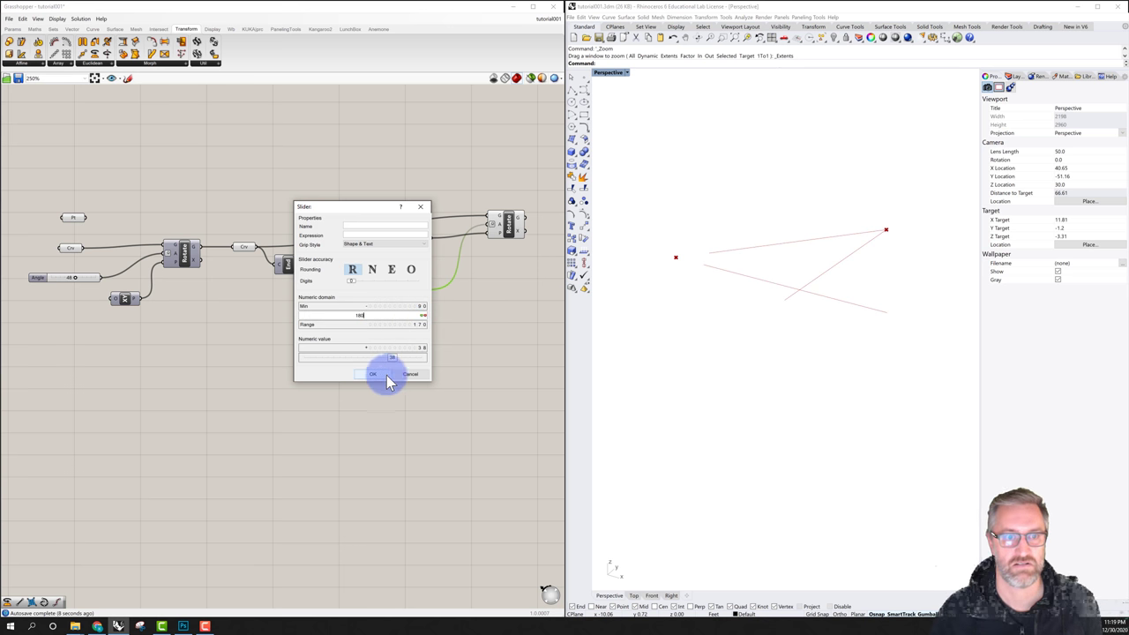
{"action": "left_click", "coordinate": [375, 374]}
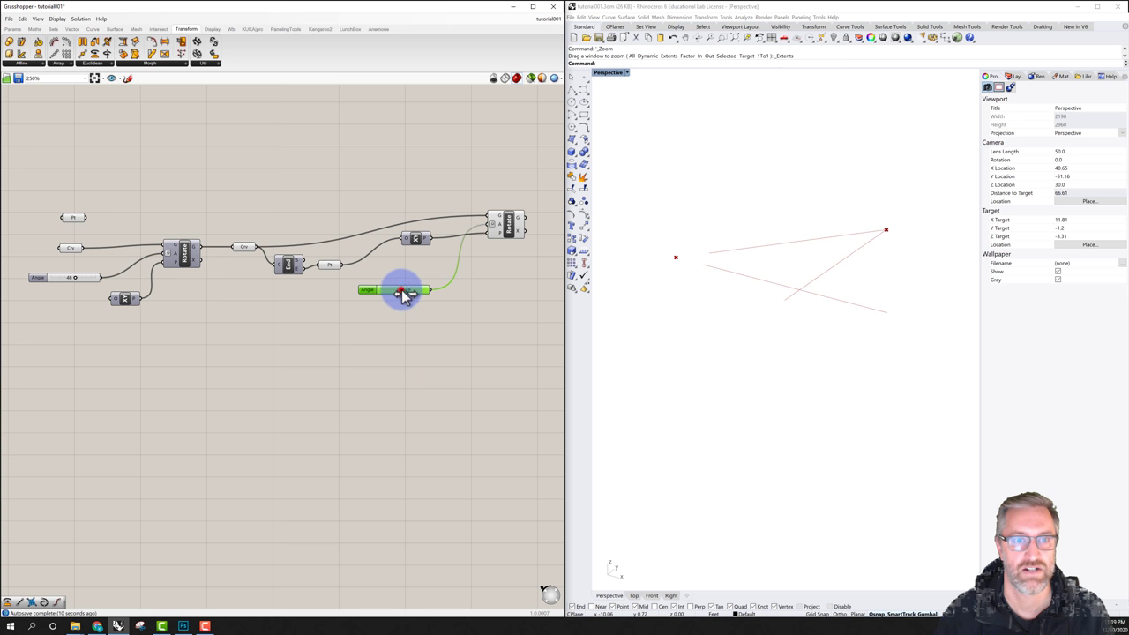
{"action": "left_click_drag", "start_coordinate": [403, 294], "coordinate": [369, 287]}
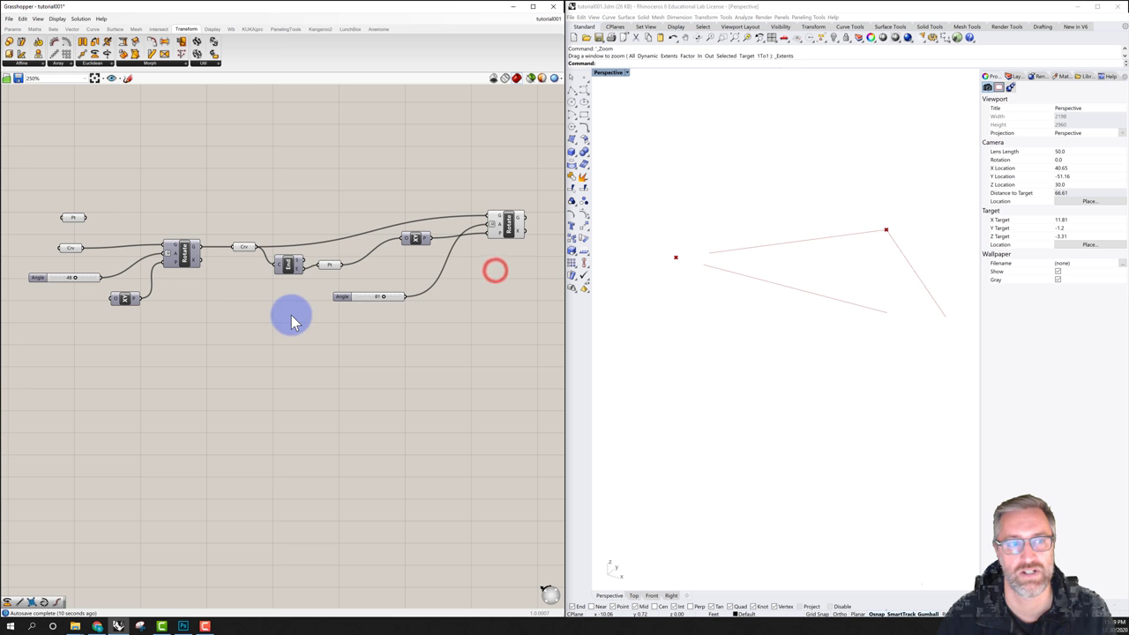
- Connect the first Angle slider to the second Rotate's Angle (A) input, and delete the replaced second slider
{"action": "left_click", "coordinate": [96, 278]}
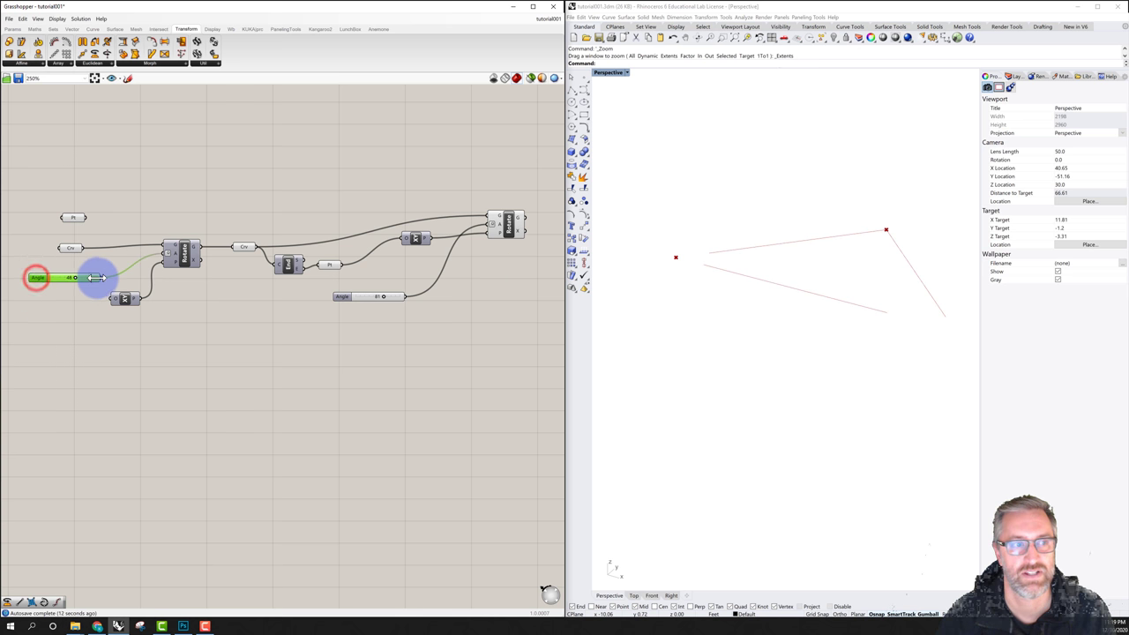
{"action": "left_click_drag", "start_coordinate": [103, 279], "coordinate": [488, 228]}
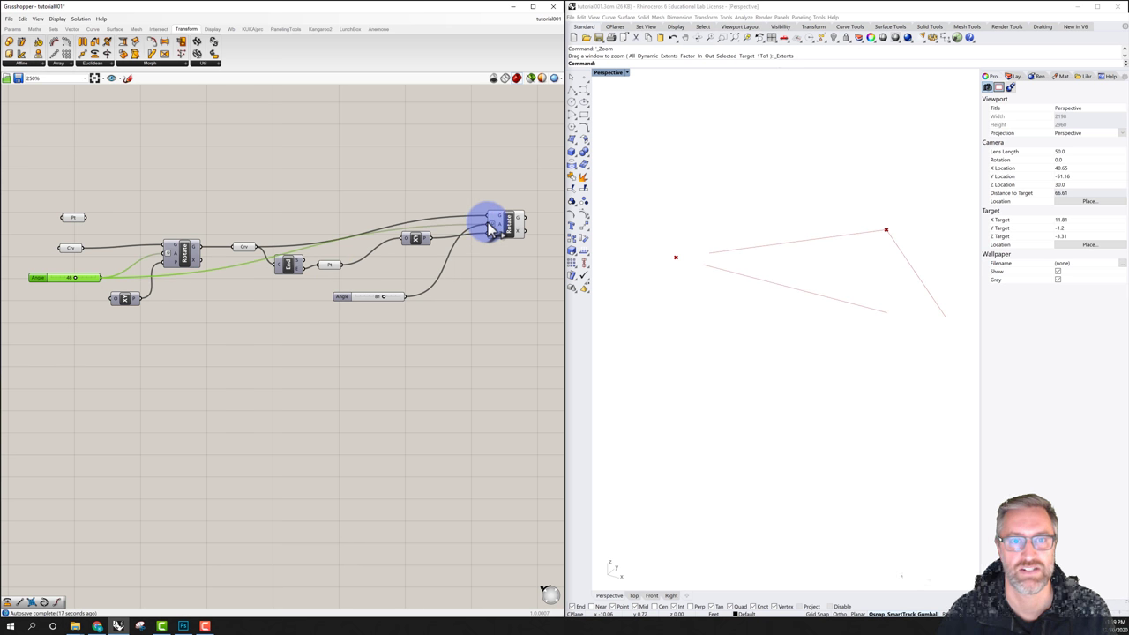
{"action": "left_click", "coordinate": [498, 210]}
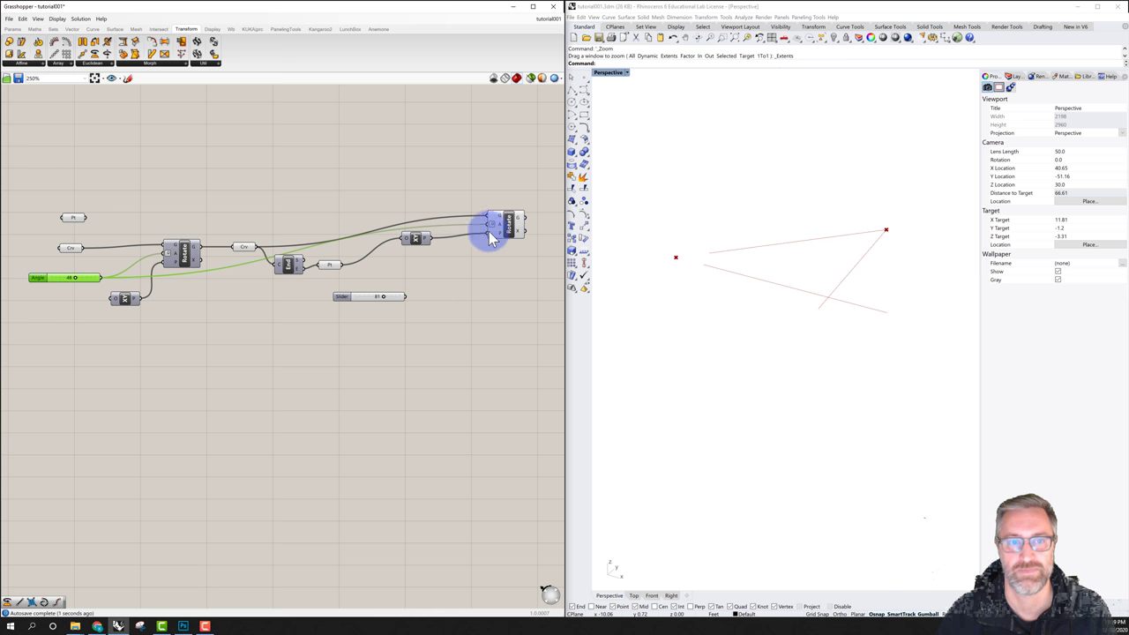
{"action": "left_click", "coordinate": [396, 277]}
{"action": "left_click_drag", "start_coordinate": [366, 296], "coordinate": [316, 340]}
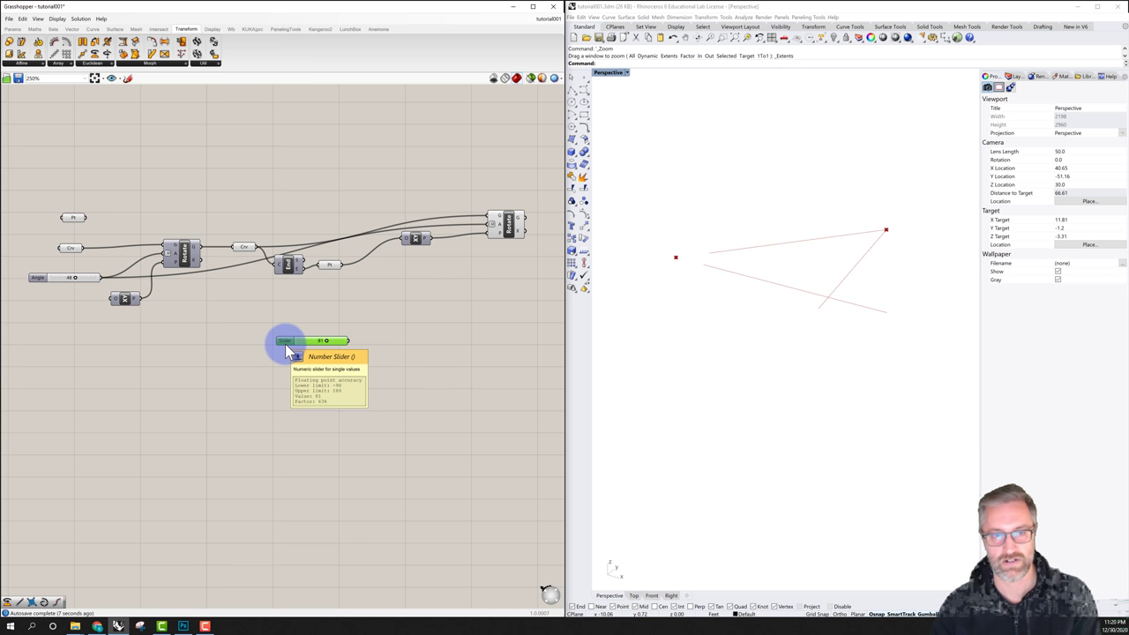
{"action": "key", "text": "Delete"}
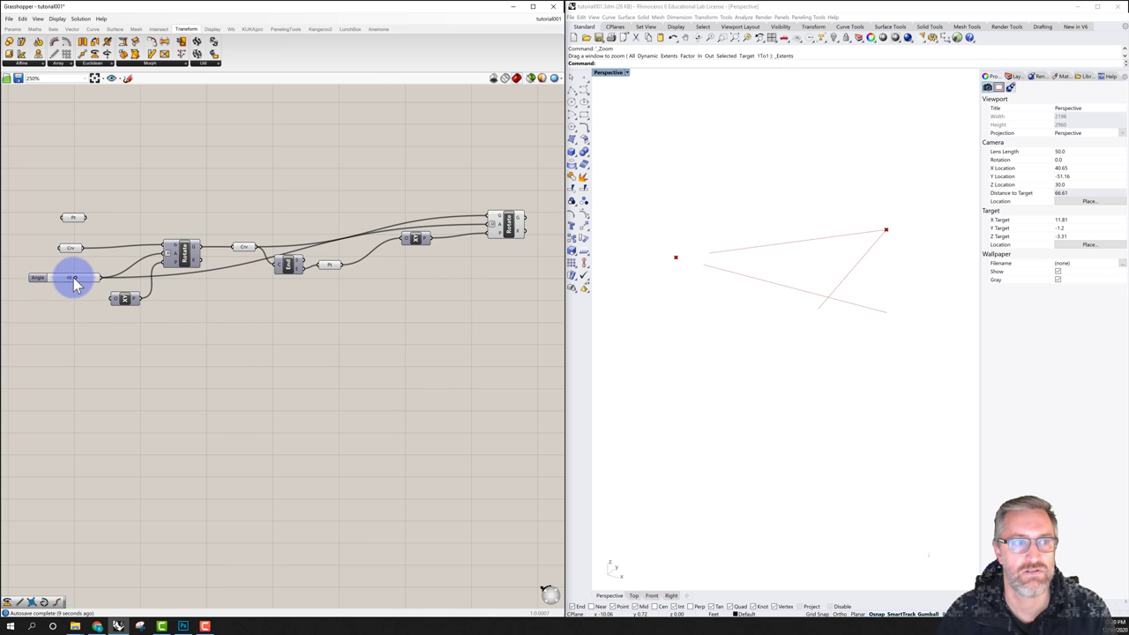
- Test the linkage by varying the shared Angle slider, and leave it at 64
{"action": "left_click_drag", "start_coordinate": [74, 279], "coordinate": [98, 282]}
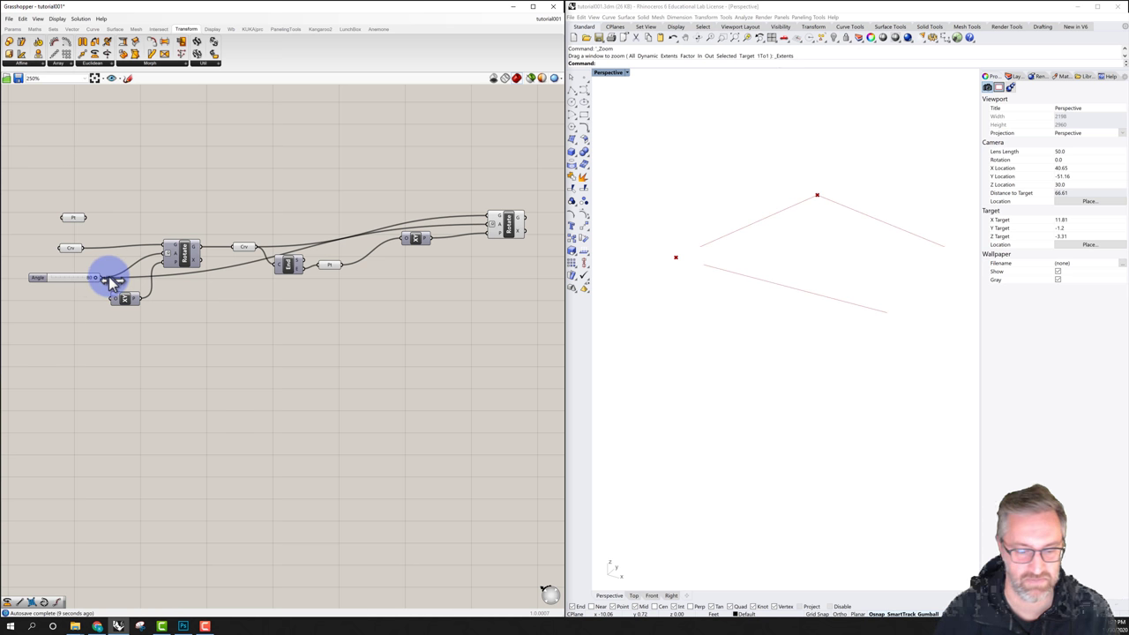
{"action": "mouse_move", "coordinate": [93, 282]}
{"action": "left_mouse_down"}
{"action": "mouse_move", "coordinate": [42, 294]}
{"action": "mouse_move", "coordinate": [73, 289]}
{"action": "left_mouse_up"}
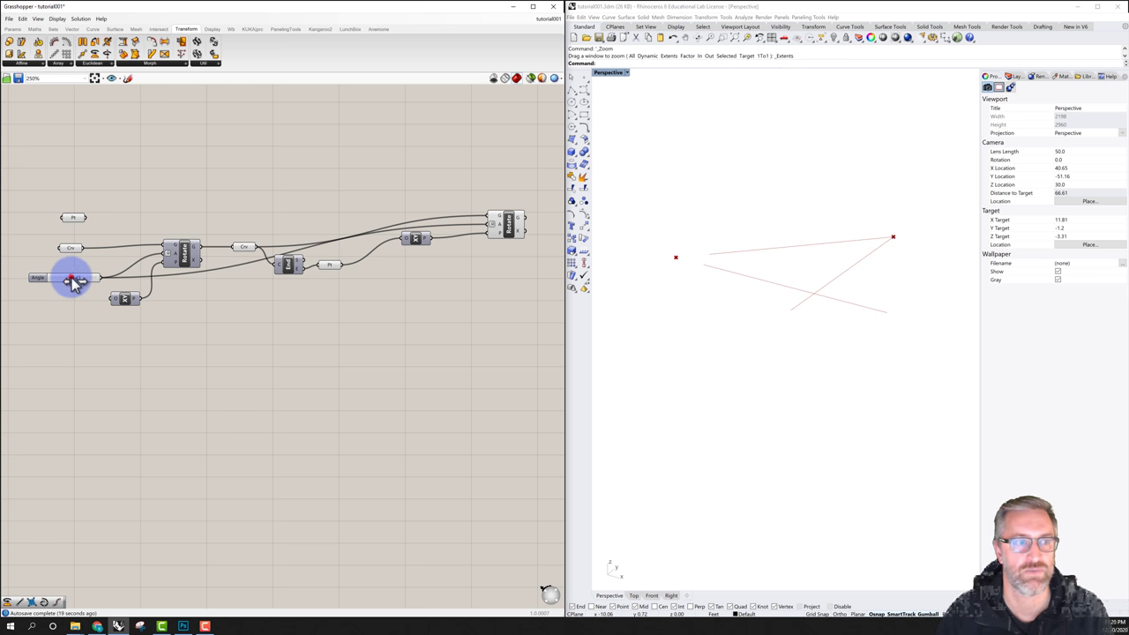
{"action": "left_click_drag", "start_coordinate": [74, 280], "coordinate": [93, 282]}
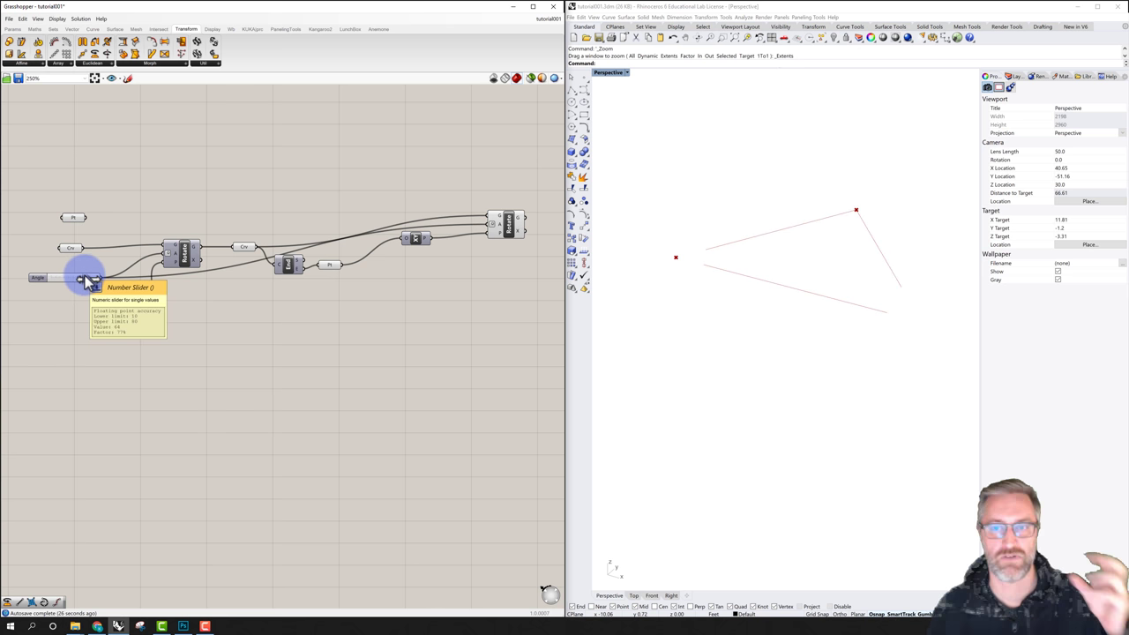
{"action": "left_click", "coordinate": [174, 208]}
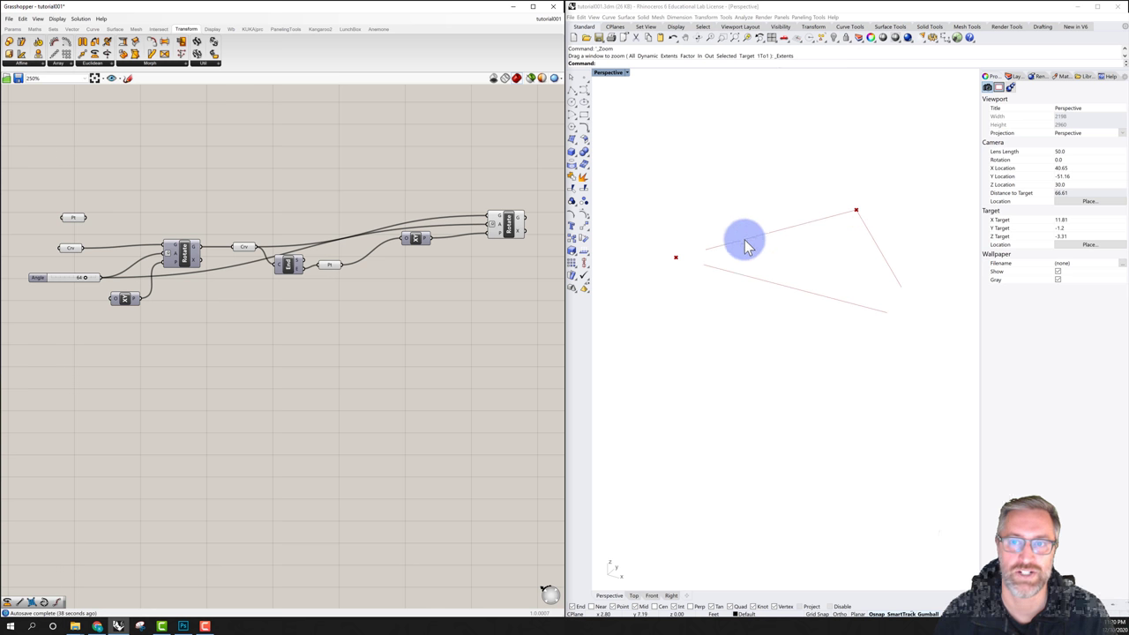
- Bake the second Rotate component's line into Rhino on the Default layer
{"action": "left_click", "coordinate": [508, 226]}
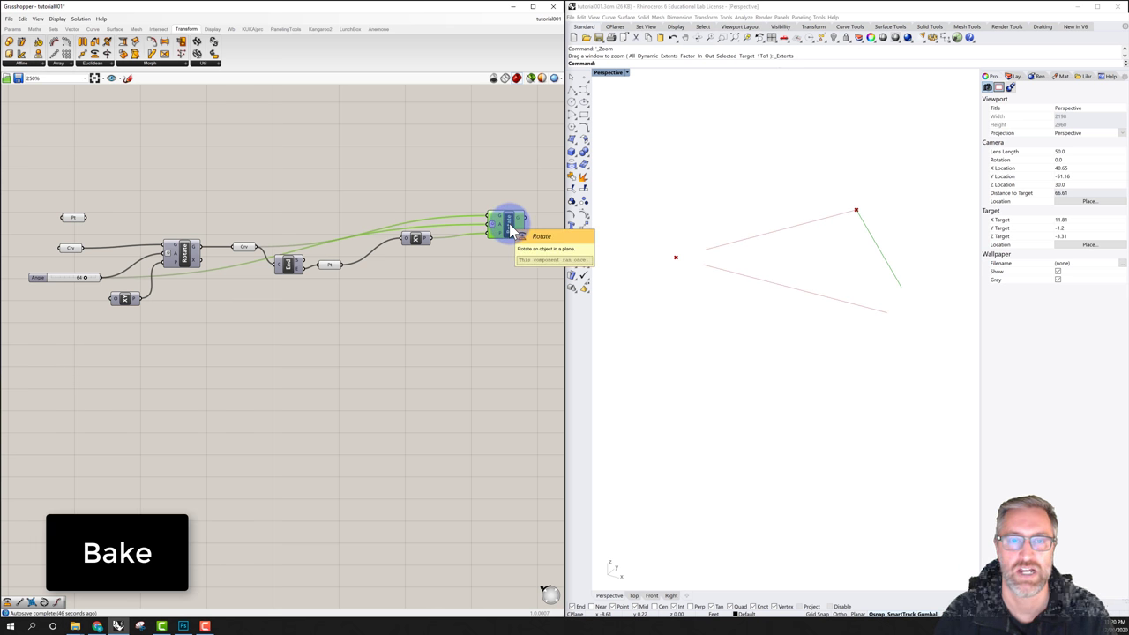
{"action": "right_click", "coordinate": [511, 227]}
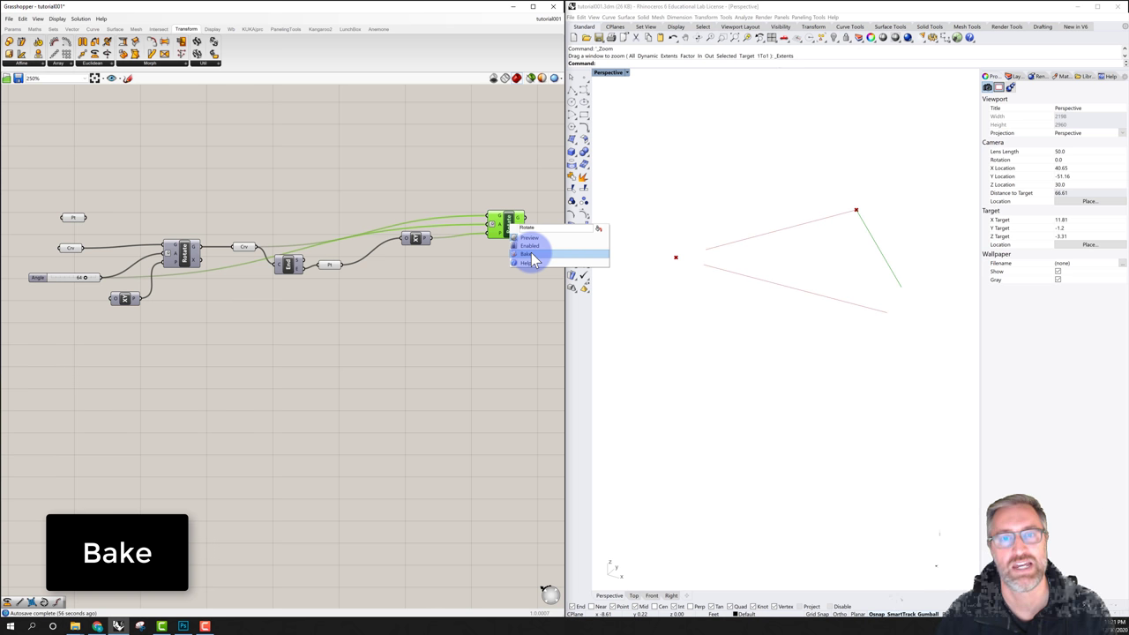
{"action": "left_click", "coordinate": [529, 255]}
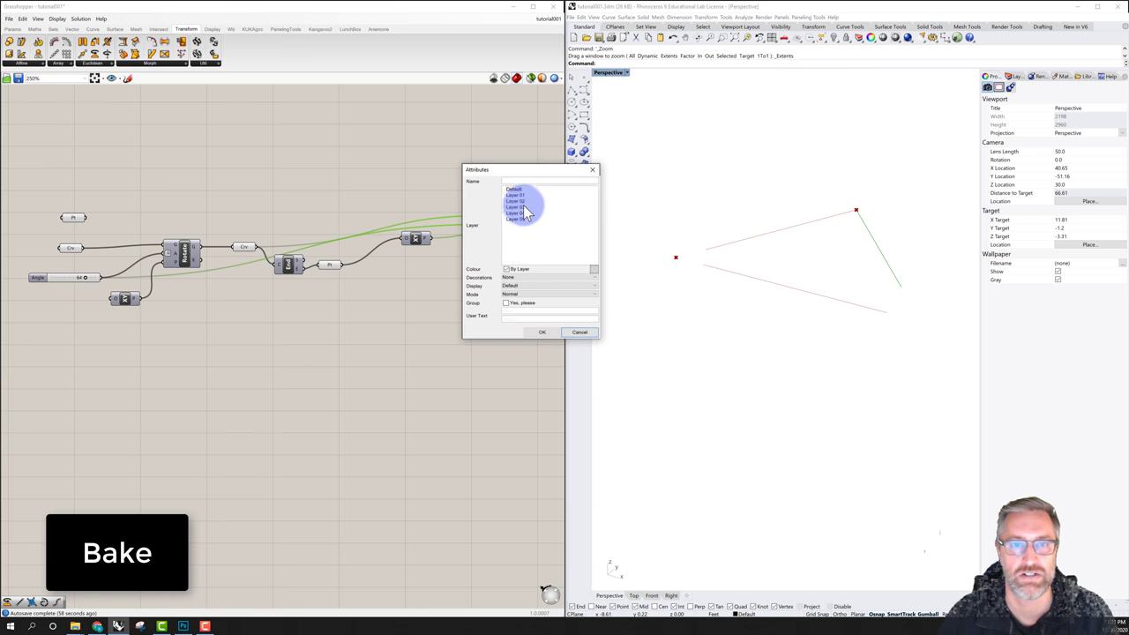
{"action": "left_click", "coordinate": [515, 189]}
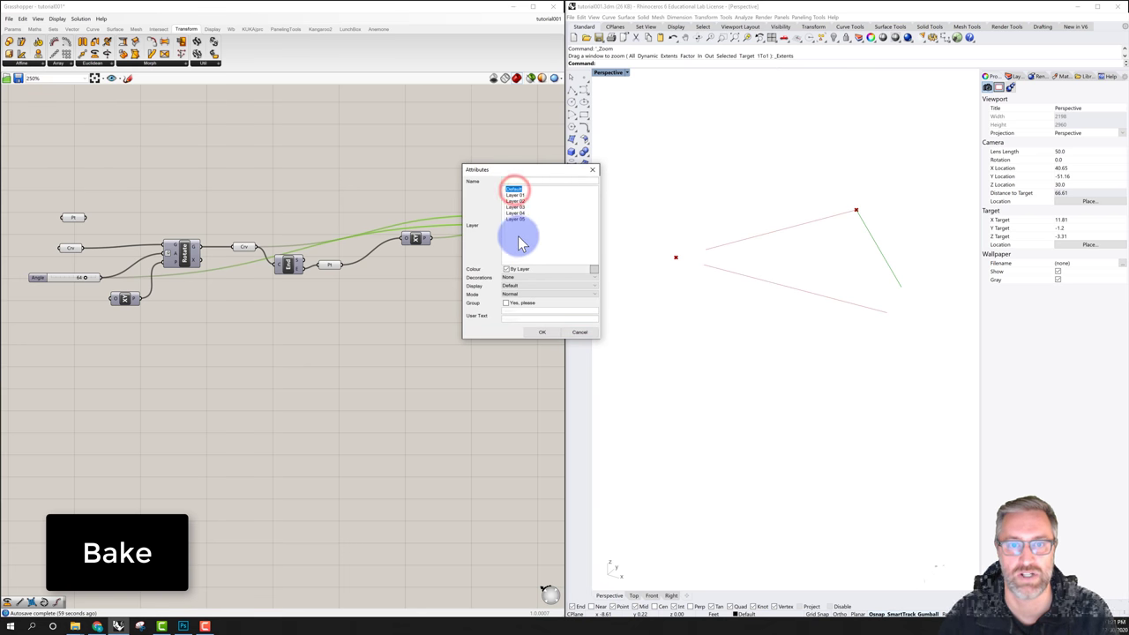
{"action": "left_click", "coordinate": [544, 334]}
{"action": "left_click", "coordinate": [700, 193]}
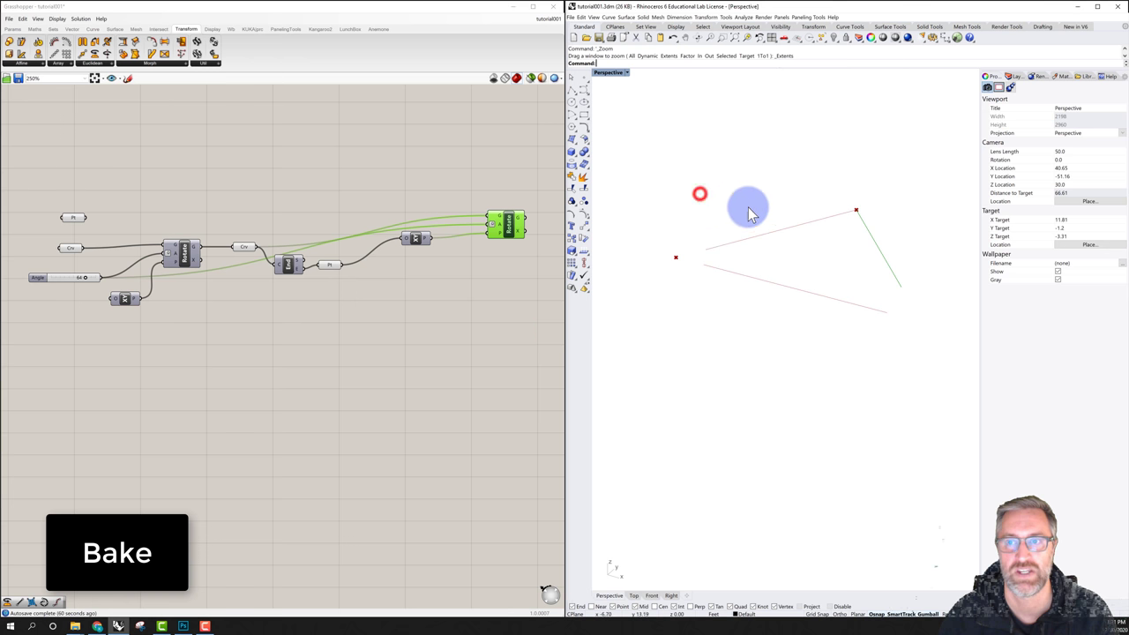
{"action": "left_click", "coordinate": [504, 185]}
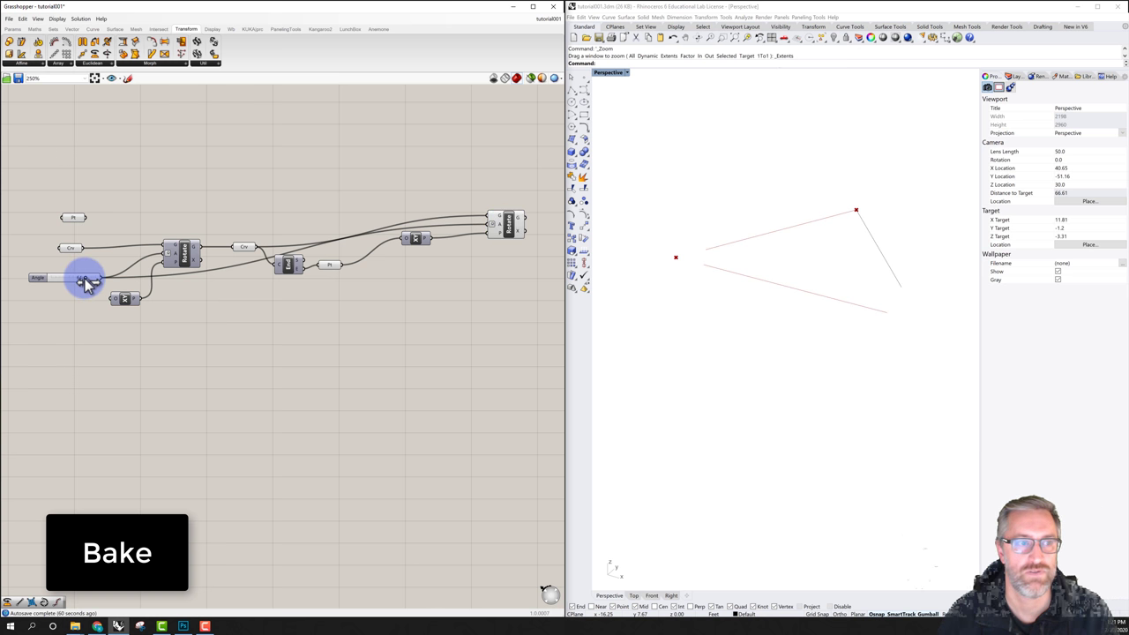
- Set the Angle slider to 47, and test selecting the baked line and the preview geometry in the Rhino viewport
{"action": "mouse_move", "coordinate": [86, 282]}
{"action": "left_mouse_down"}
{"action": "mouse_move", "coordinate": [62, 282]}
{"action": "mouse_move", "coordinate": [84, 282]}
{"action": "mouse_move", "coordinate": [74, 281]}
{"action": "left_mouse_up"}
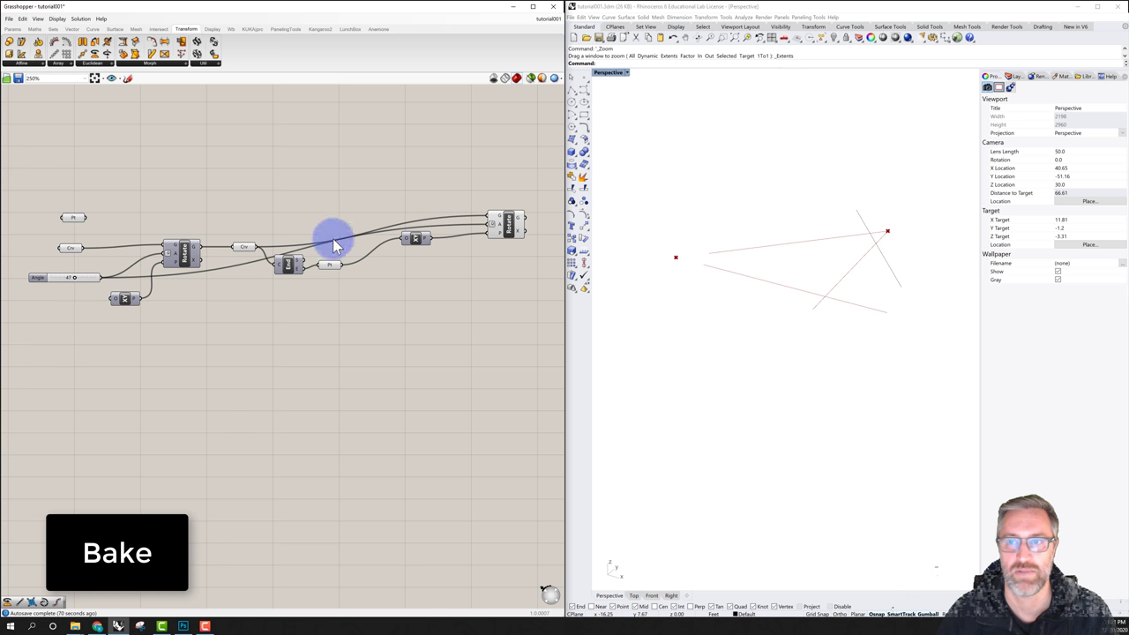
{"action": "left_click", "coordinate": [870, 229]}
{"action": "left_click", "coordinate": [885, 207]}
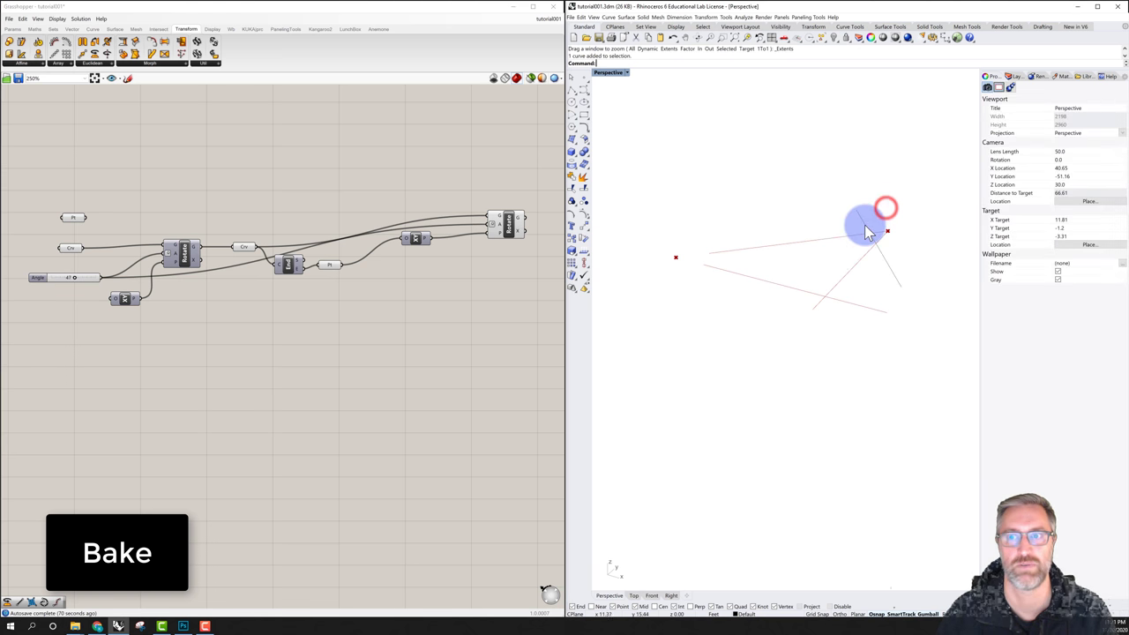
{"action": "left_click", "coordinate": [865, 228]}
{"action": "left_click", "coordinate": [733, 231]}
{"action": "left_click", "coordinate": [732, 249]}
{"action": "left_click", "coordinate": [727, 271]}
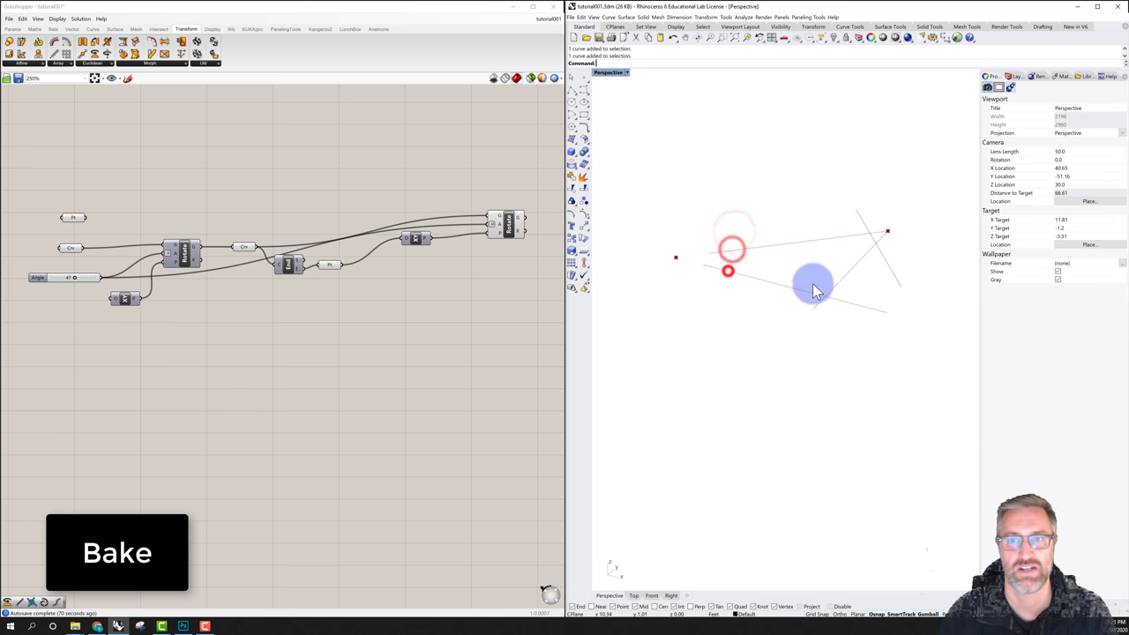
{"action": "left_click", "coordinate": [832, 293]}
{"action": "left_click", "coordinate": [789, 247]}
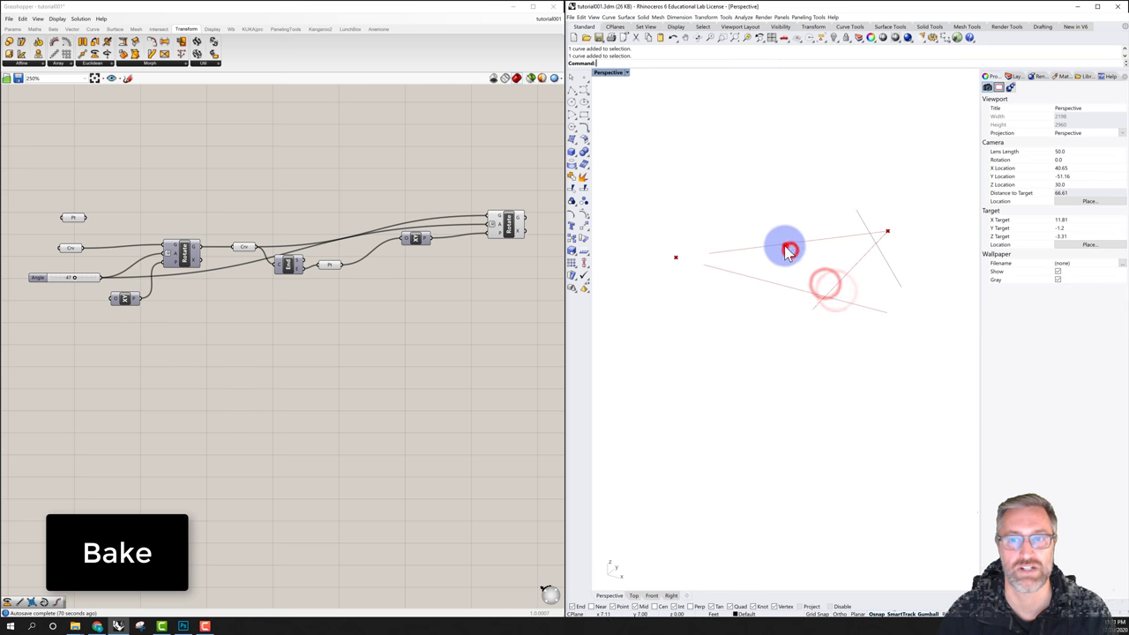
{"action": "left_click", "coordinate": [675, 259]}
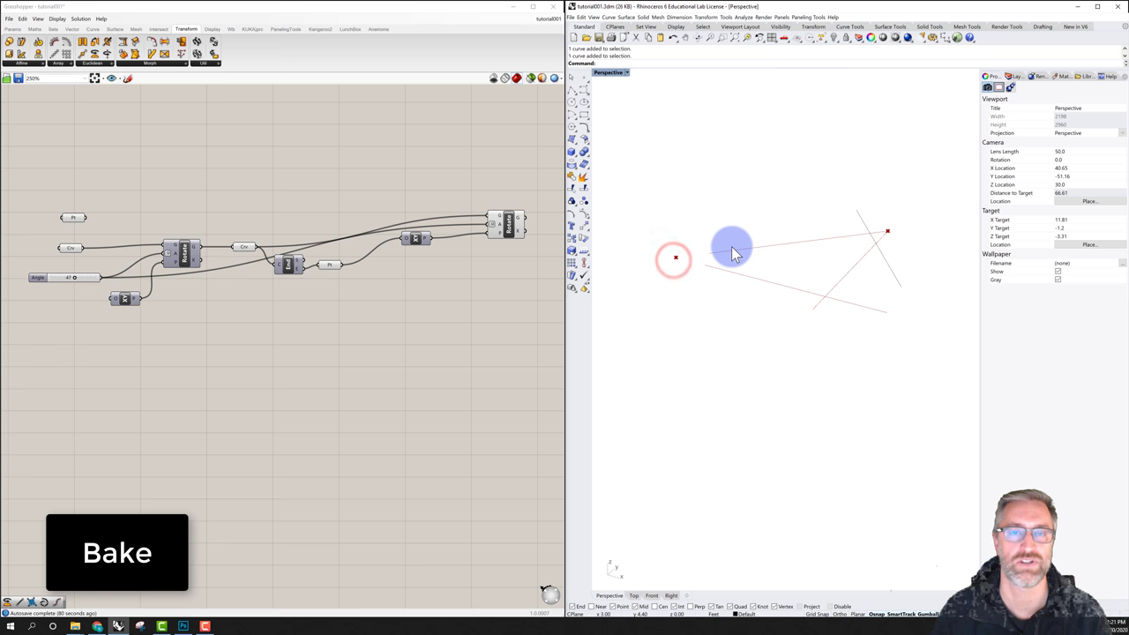
{"action": "left_click", "coordinate": [871, 235]}
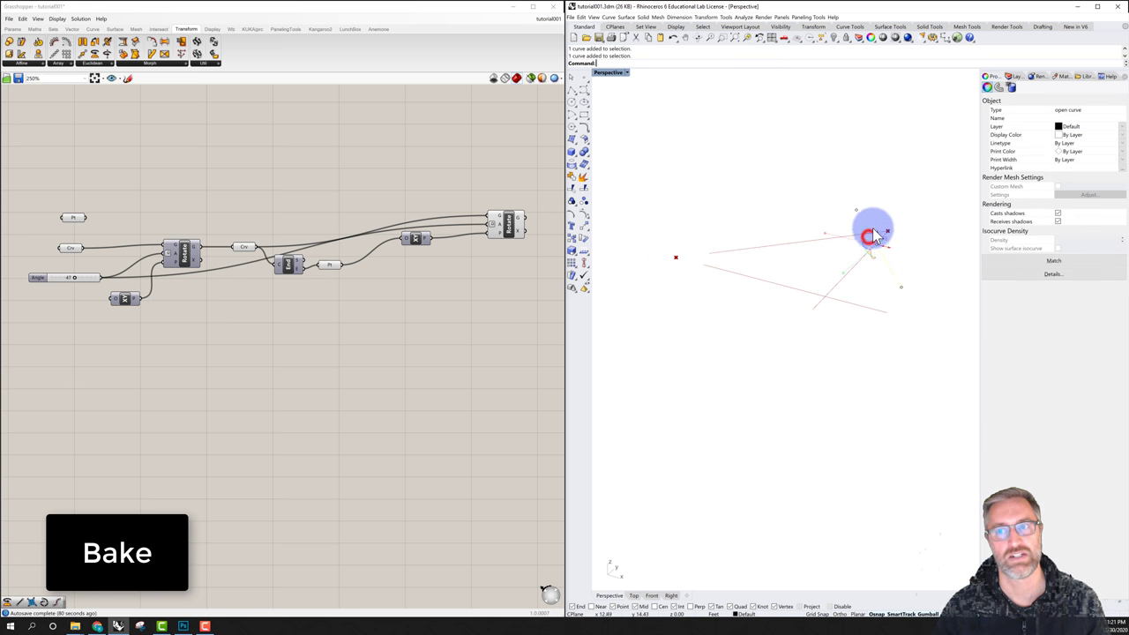
{"action": "left_click", "coordinate": [869, 208]}
{"action": "left_click", "coordinate": [869, 230]}
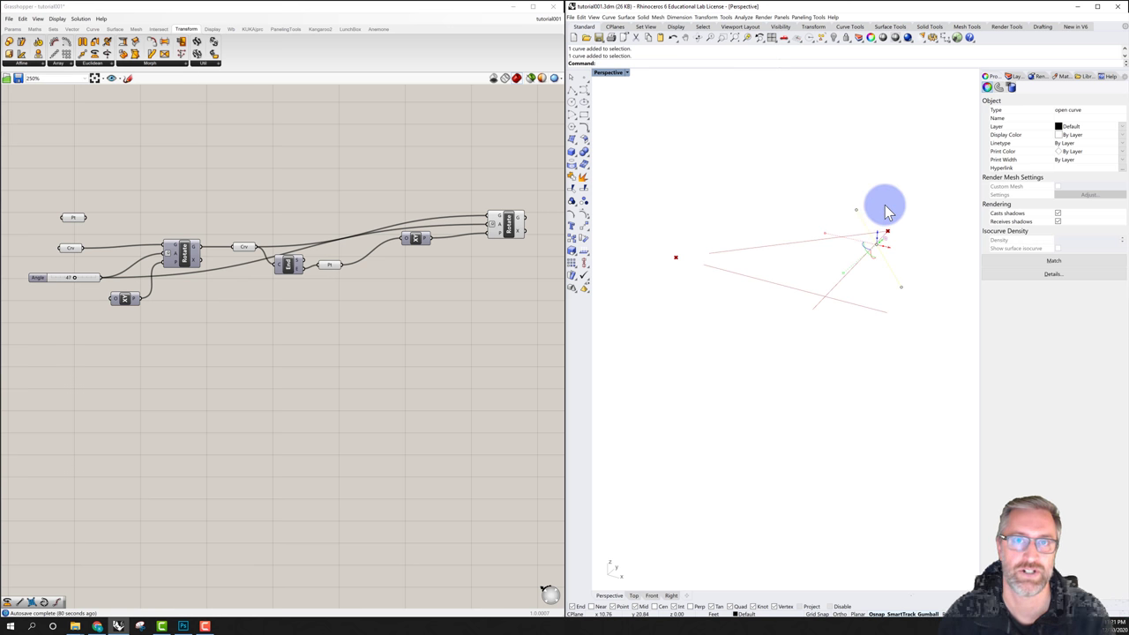
{"action": "left_click", "coordinate": [885, 209]}
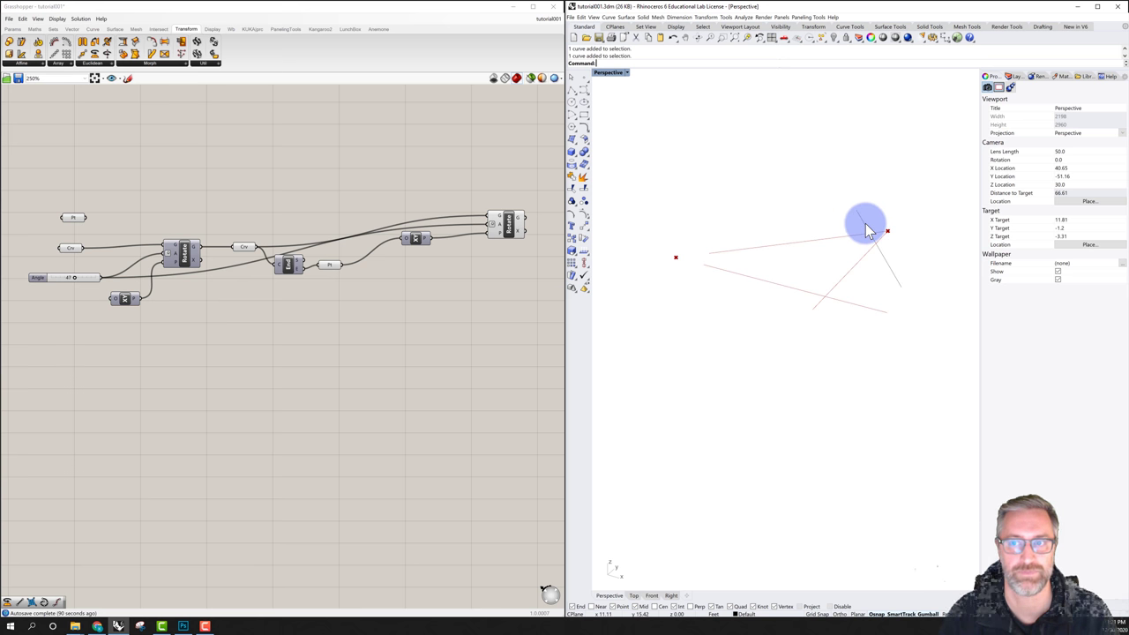
- Delete the baked line from the Rhino viewport
{"action": "left_click", "coordinate": [865, 222]}
{"action": "left_click", "coordinate": [880, 206]}
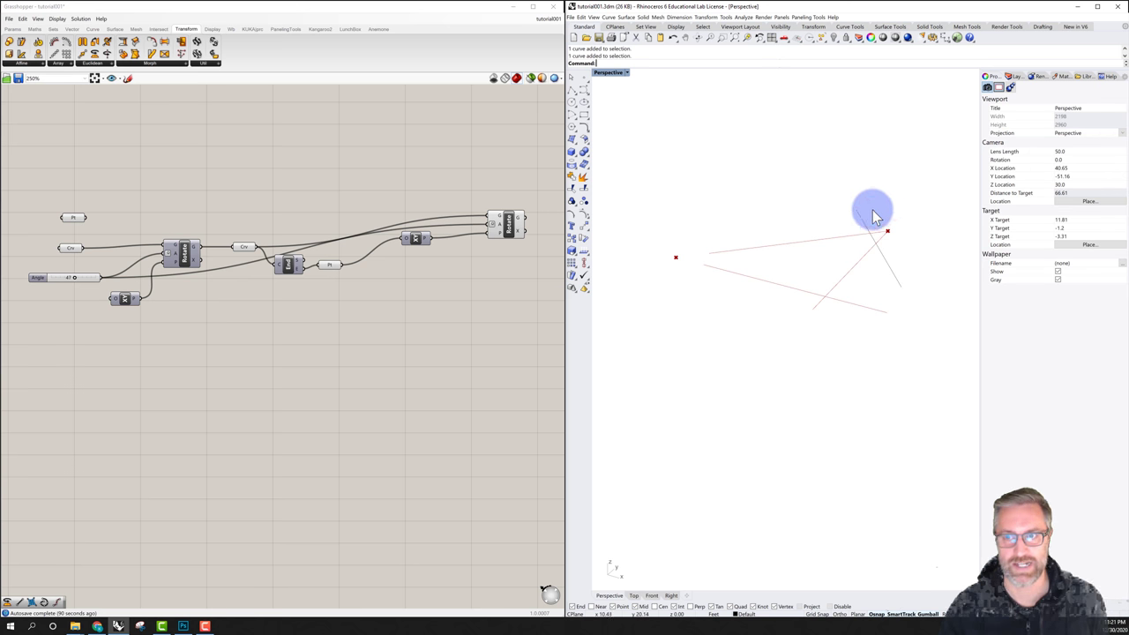
{"action": "left_click", "coordinate": [864, 222]}
{"action": "key", "text": "Delete"}
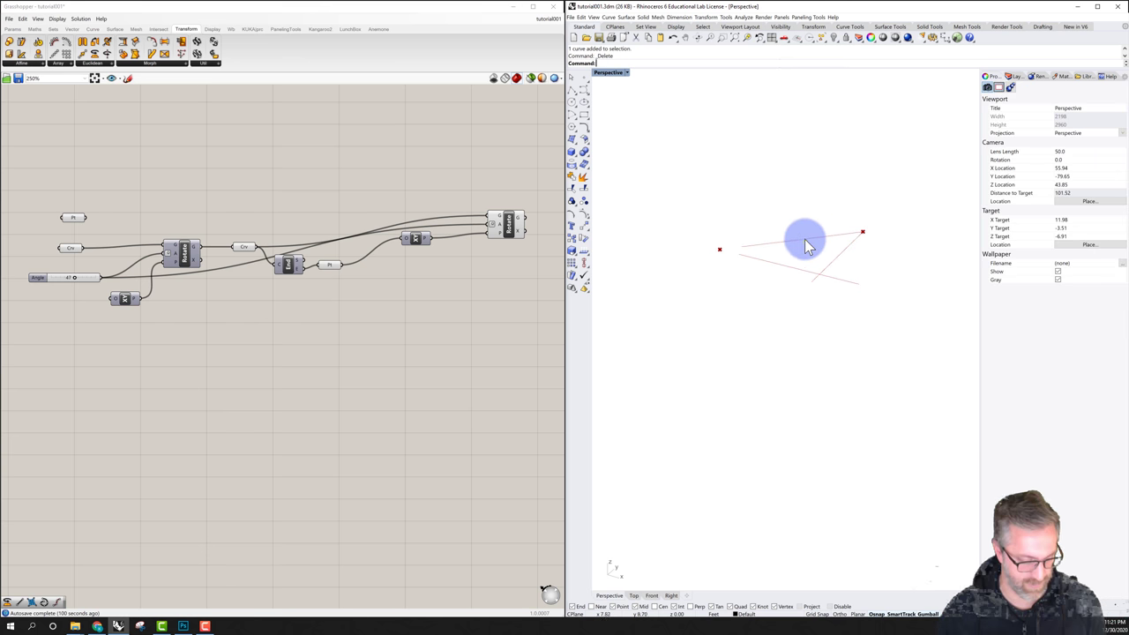
- Draw an S-shaped degree 3 control-point curve in Rhino's Perspective view, in the empty area below the linkage lines
{"action": "right_click_drag", "start_coordinate": [804, 239], "coordinate": [764, 261]}
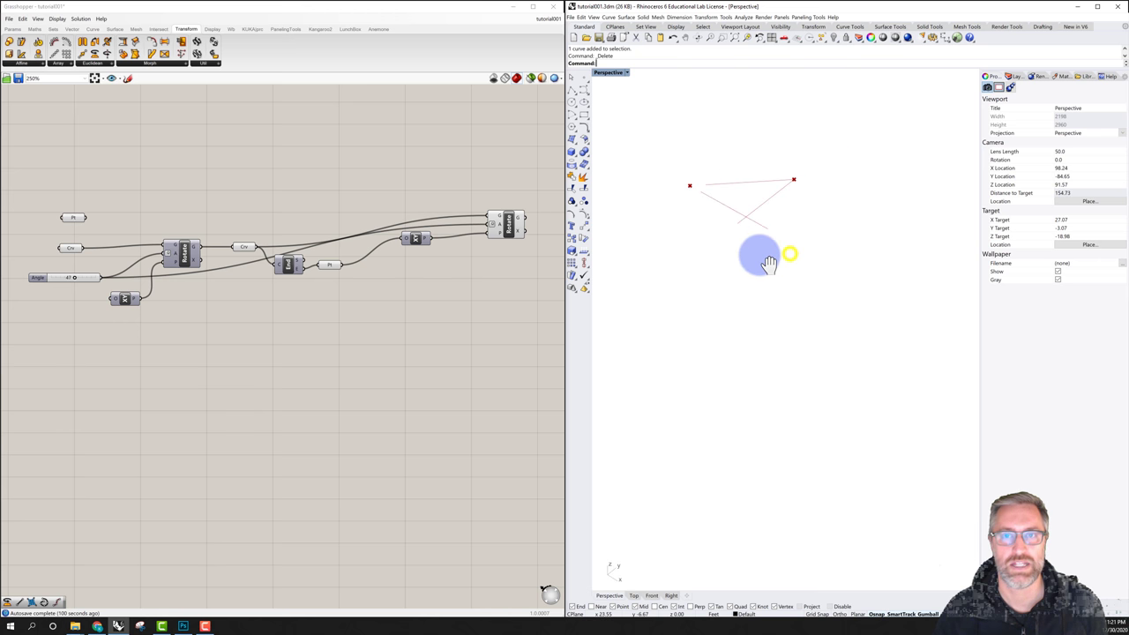
{"action": "left_click", "coordinate": [582, 90]}
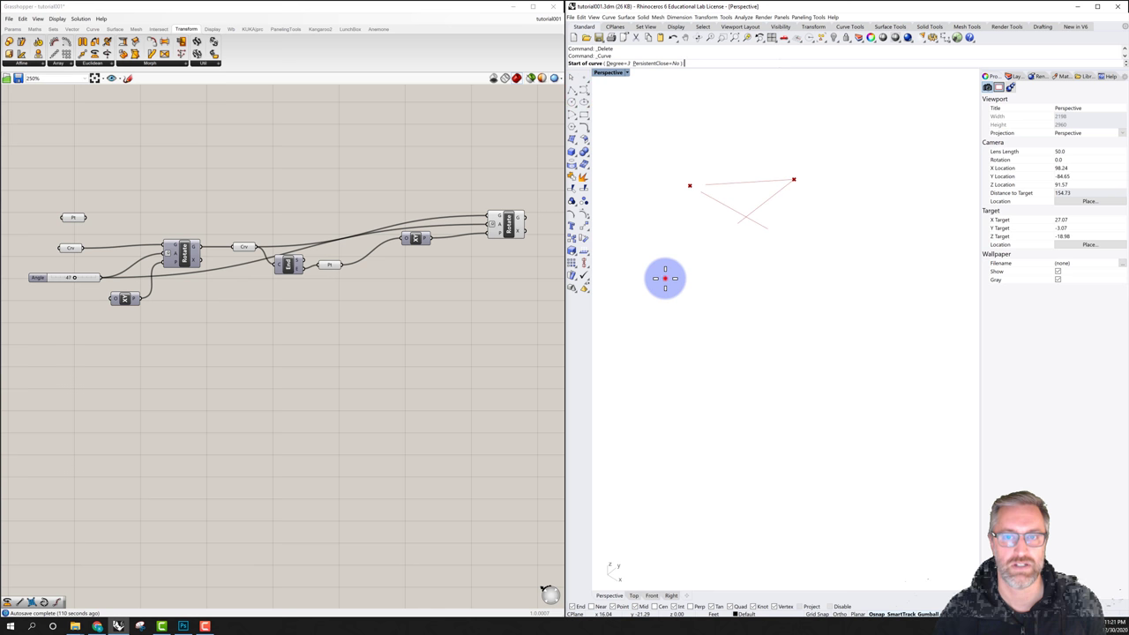
{"action": "left_click", "coordinate": [665, 279]}
{"action": "left_click", "coordinate": [723, 274]}
{"action": "left_click", "coordinate": [728, 310]}
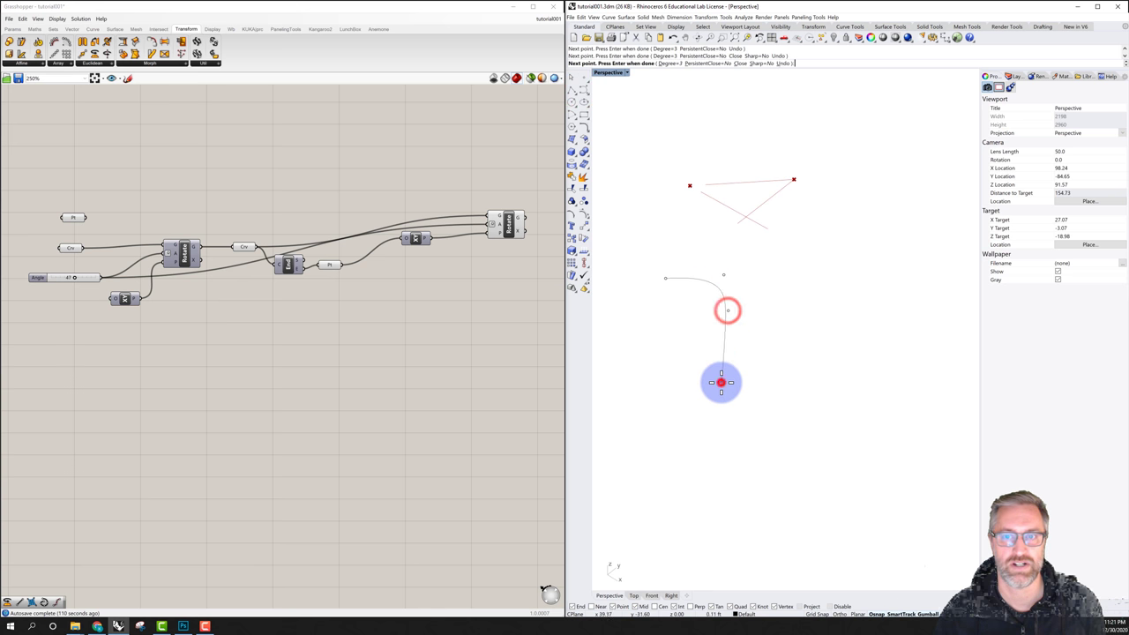
{"action": "left_click", "coordinate": [722, 382]}
{"action": "left_click", "coordinate": [764, 398]}
{"action": "left_click", "coordinate": [867, 398]}
{"action": "right_click", "coordinate": [871, 428]}
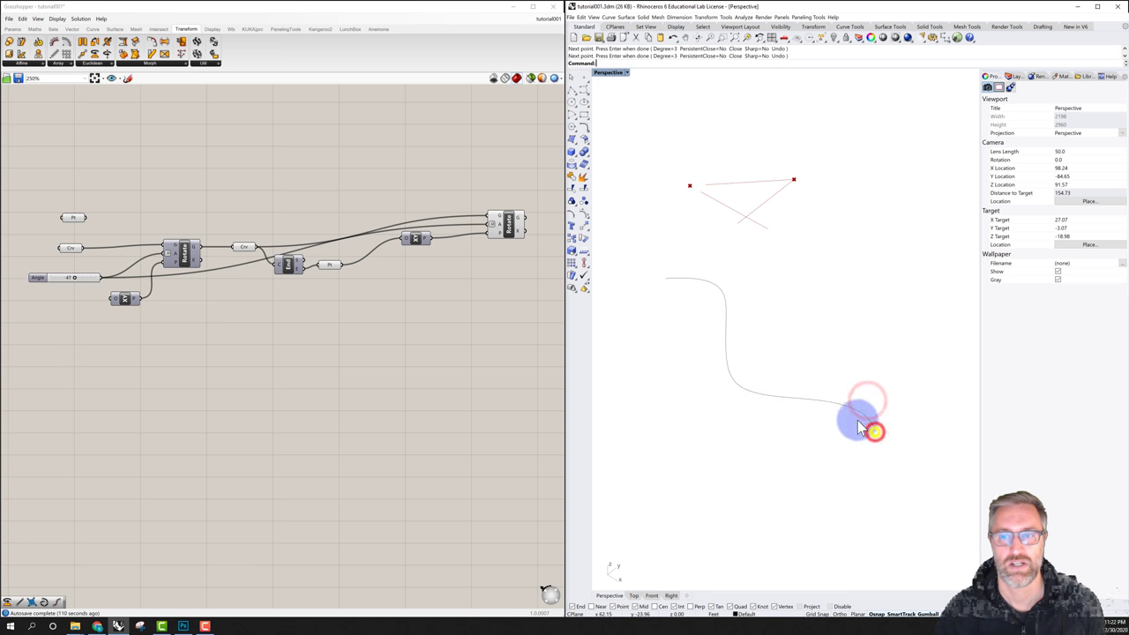
- Draw a second S-shaped degree 3 control-point curve in the Perspective view, crossing the first curve
{"action": "key", "text": "Return"}
{"action": "left_click", "coordinate": [682, 237]}
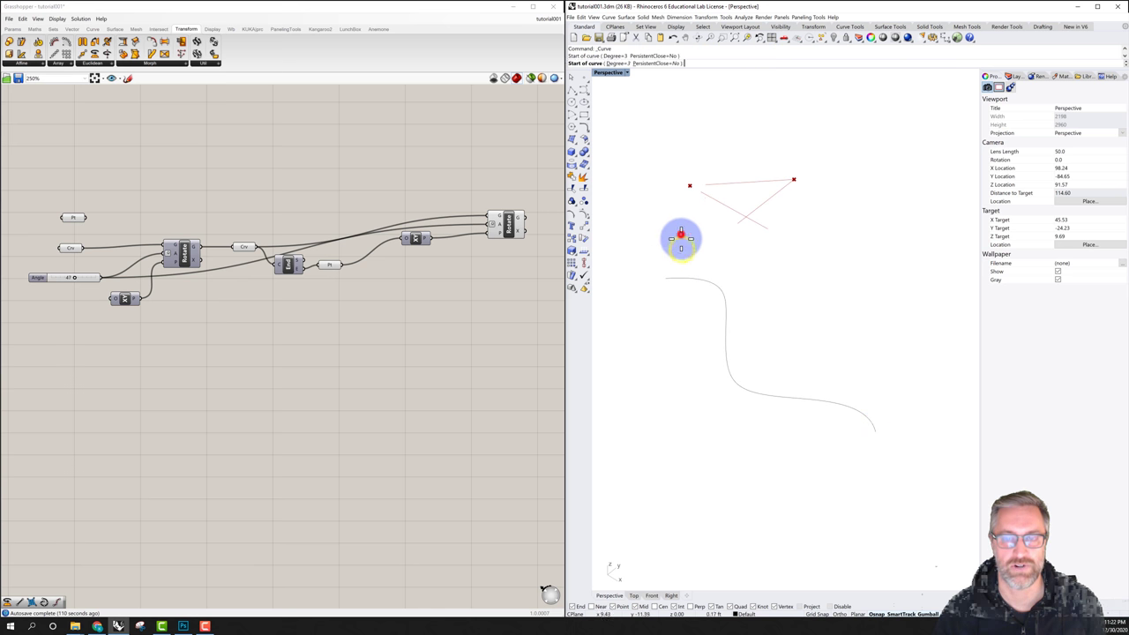
{"action": "left_click", "coordinate": [707, 292]}
{"action": "left_click", "coordinate": [682, 345]}
{"action": "left_click", "coordinate": [754, 371]}
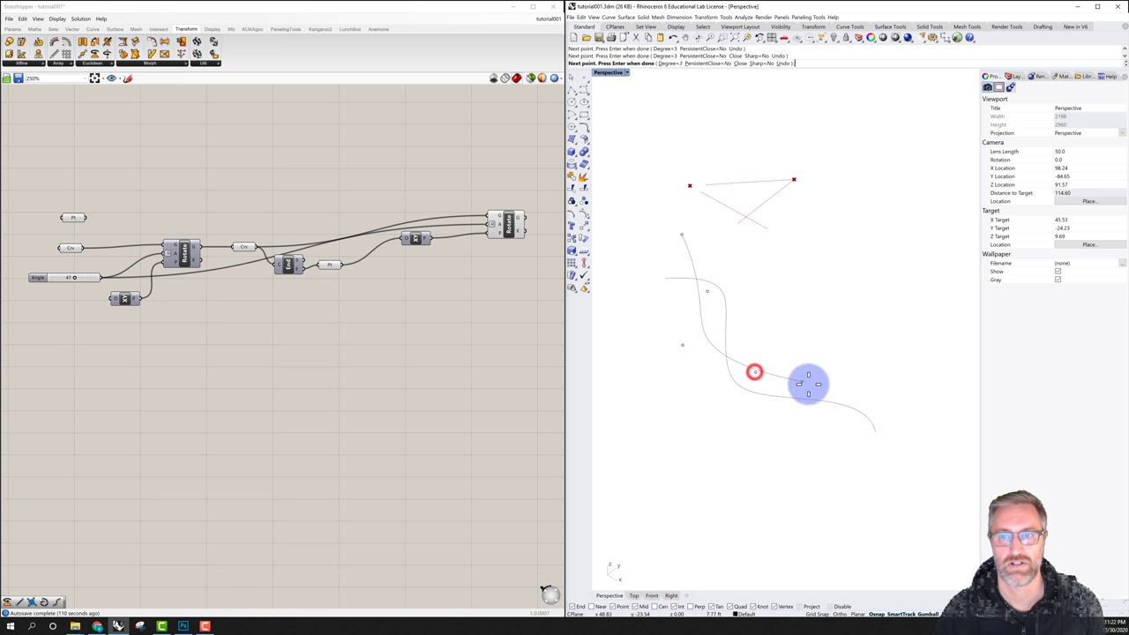
{"action": "left_click", "coordinate": [824, 385]}
{"action": "right_click", "coordinate": [861, 456]}
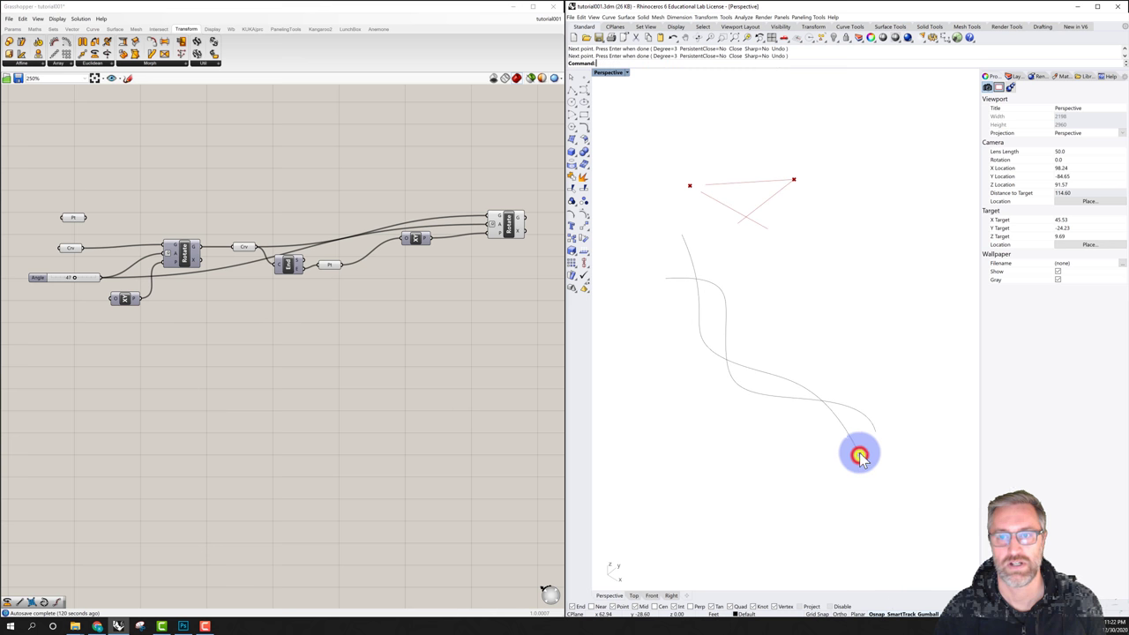
- Move the second curve vertically upward in the Front view, above the first curve
{"action": "left_click", "coordinate": [836, 417]}
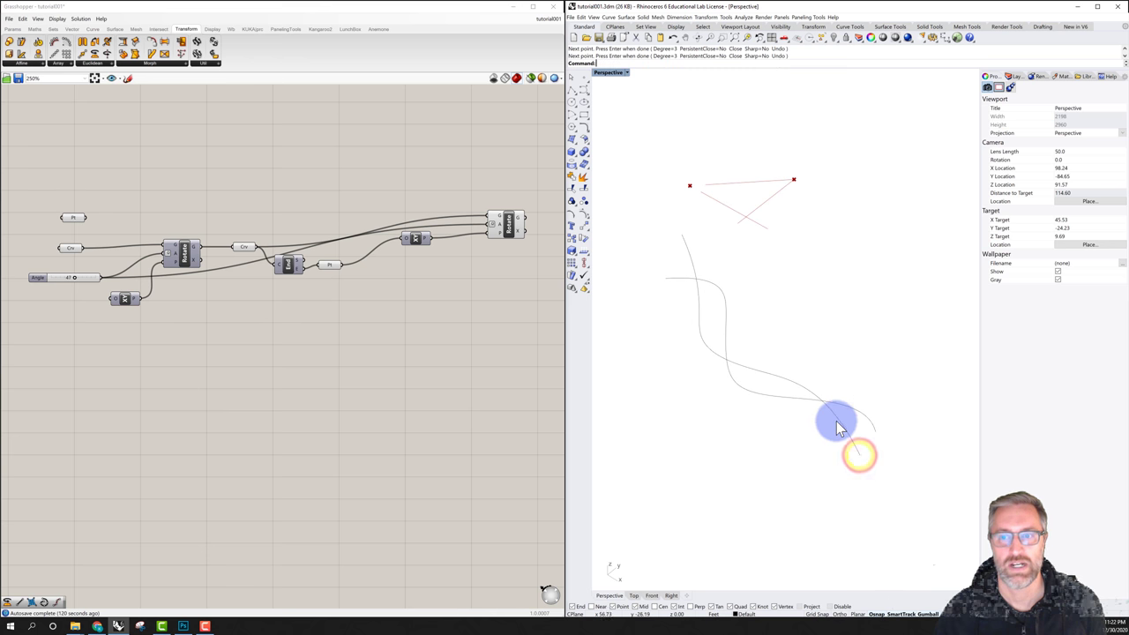
{"action": "double_click", "coordinate": [609, 73]}
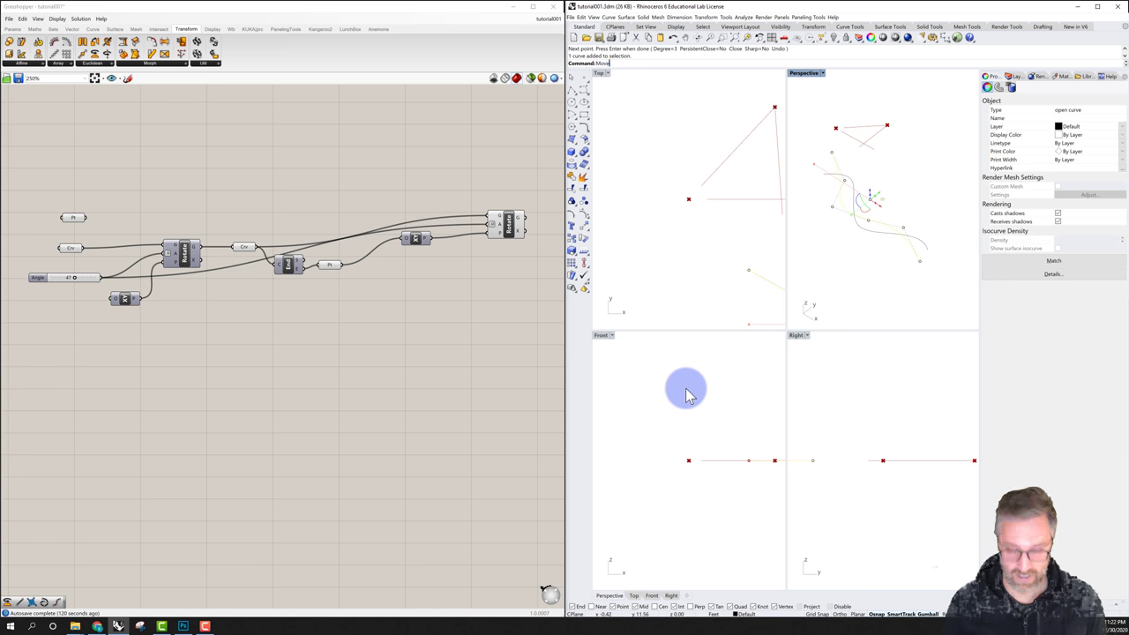
{"action": "key", "text": "Return"}
{"action": "left_click", "coordinate": [669, 416]}
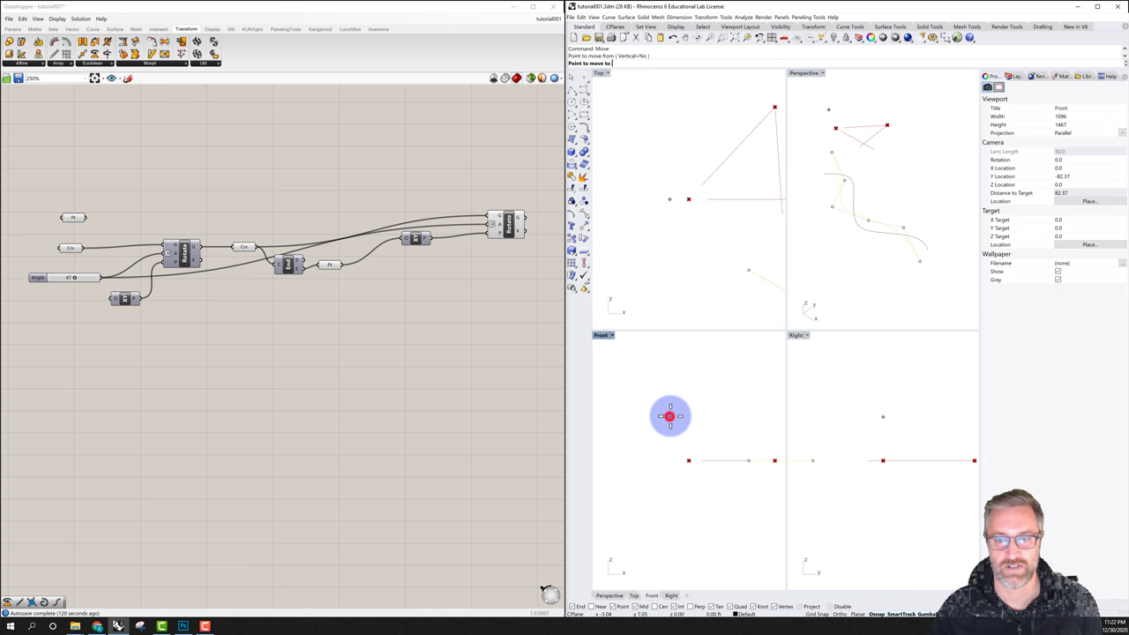
{"action": "left_click", "coordinate": [663, 361]}
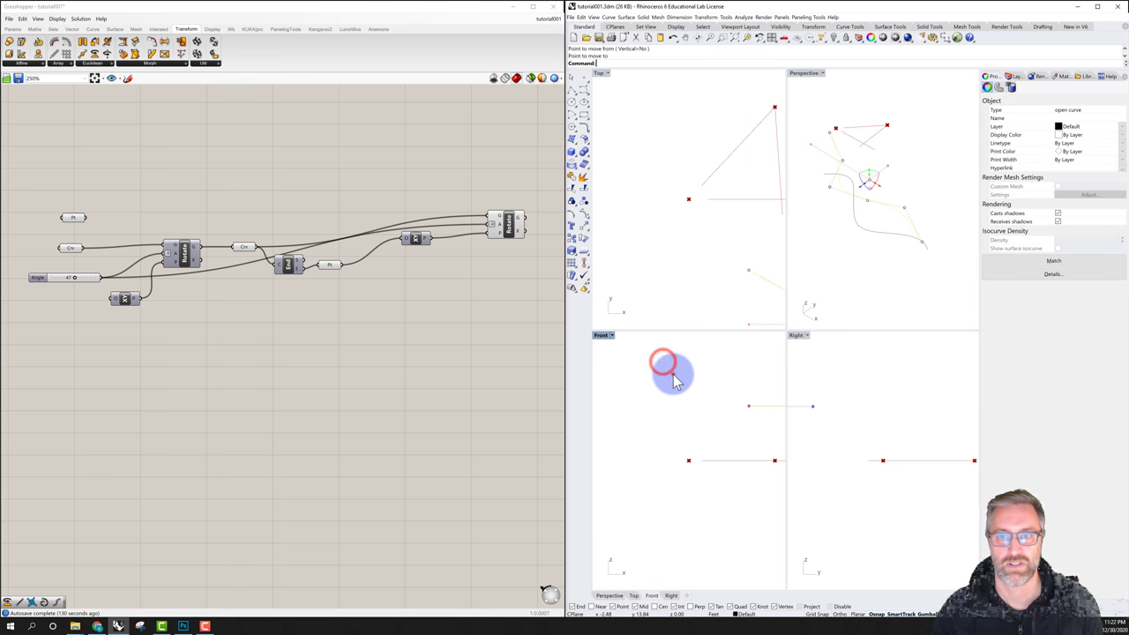
- Raise the second curve further along Z with the gumball, and maximize the Perspective view
{"action": "right_click_drag", "start_coordinate": [871, 232], "coordinate": [880, 212]}
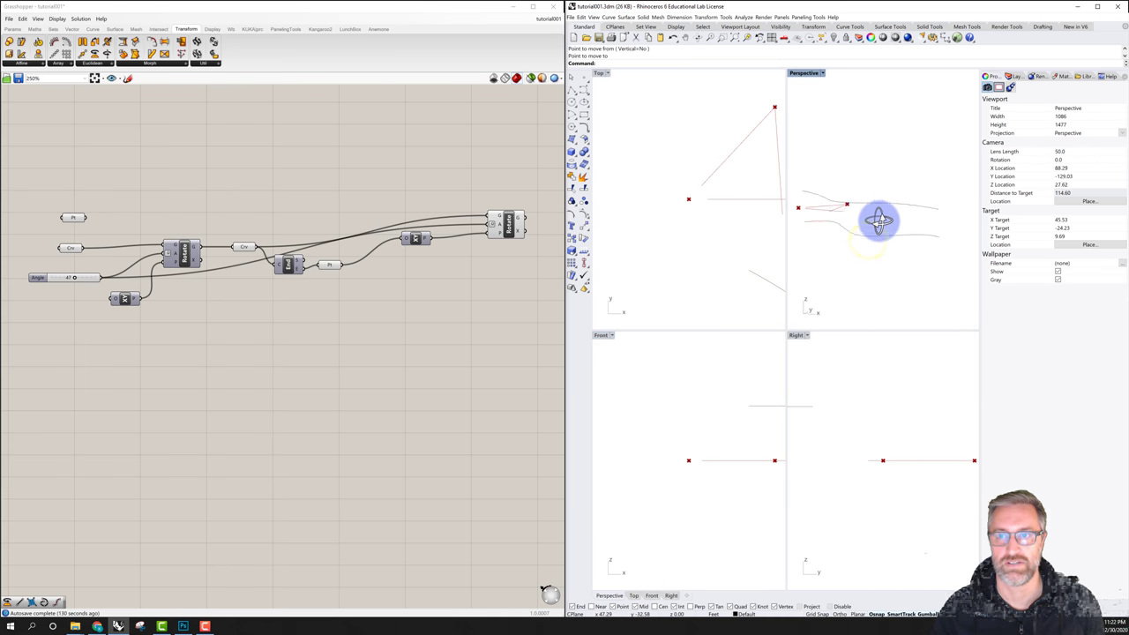
{"action": "left_click", "coordinate": [876, 209]}
{"action": "left_click", "coordinate": [866, 184]}
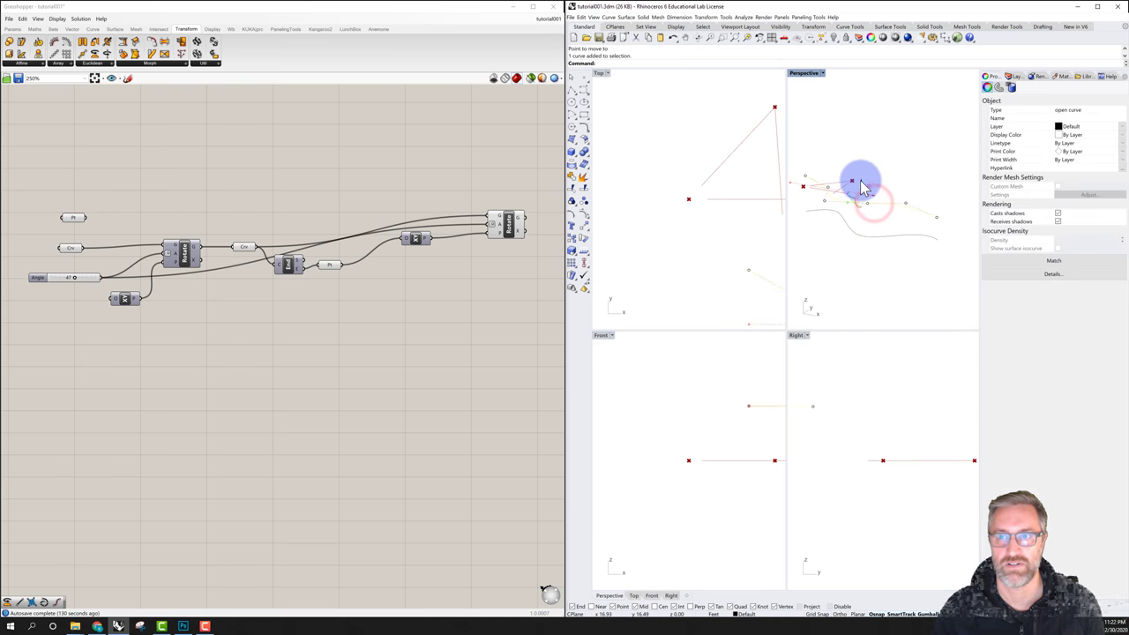
{"action": "left_click_drag", "start_coordinate": [863, 187], "coordinate": [884, 139]}
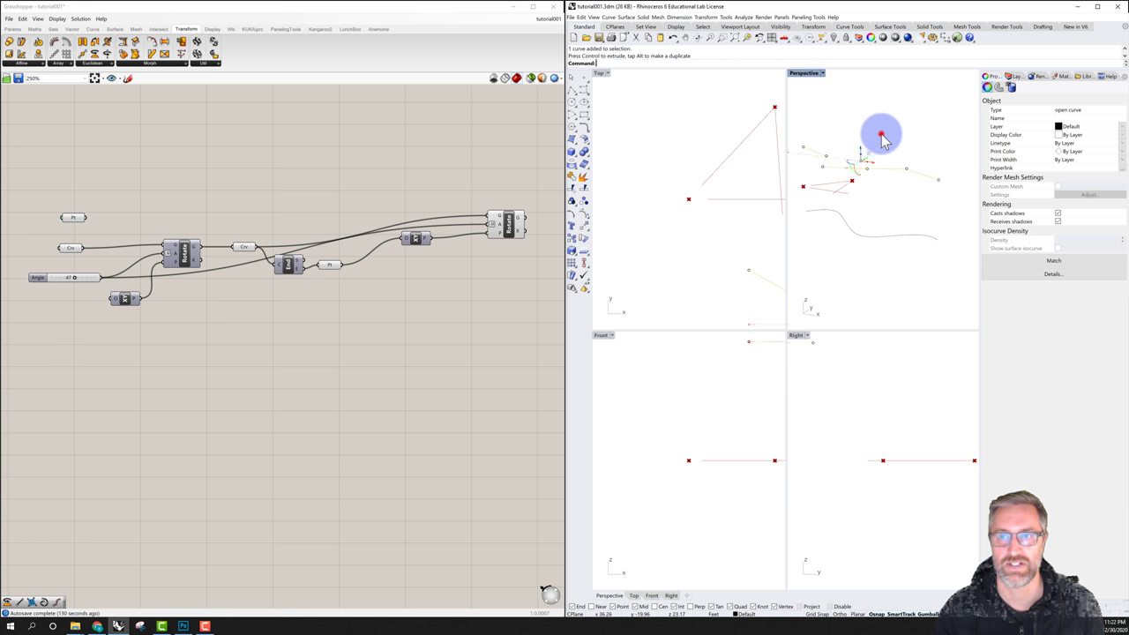
{"action": "left_click", "coordinate": [881, 135]}
{"action": "double_click", "coordinate": [802, 73]}
- Loft a surface between the two curves in Rhino and view it from another angle
{"action": "right_click_drag", "start_coordinate": [767, 195], "coordinate": [785, 231]}
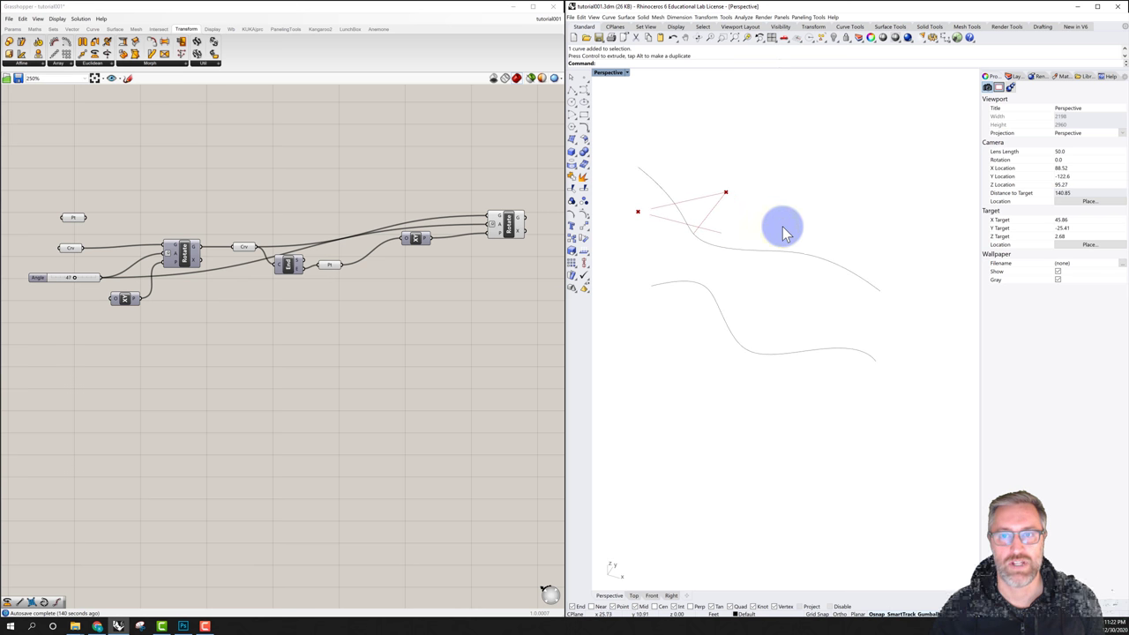
{"action": "left_click_drag", "start_coordinate": [764, 288], "coordinate": [746, 358]}
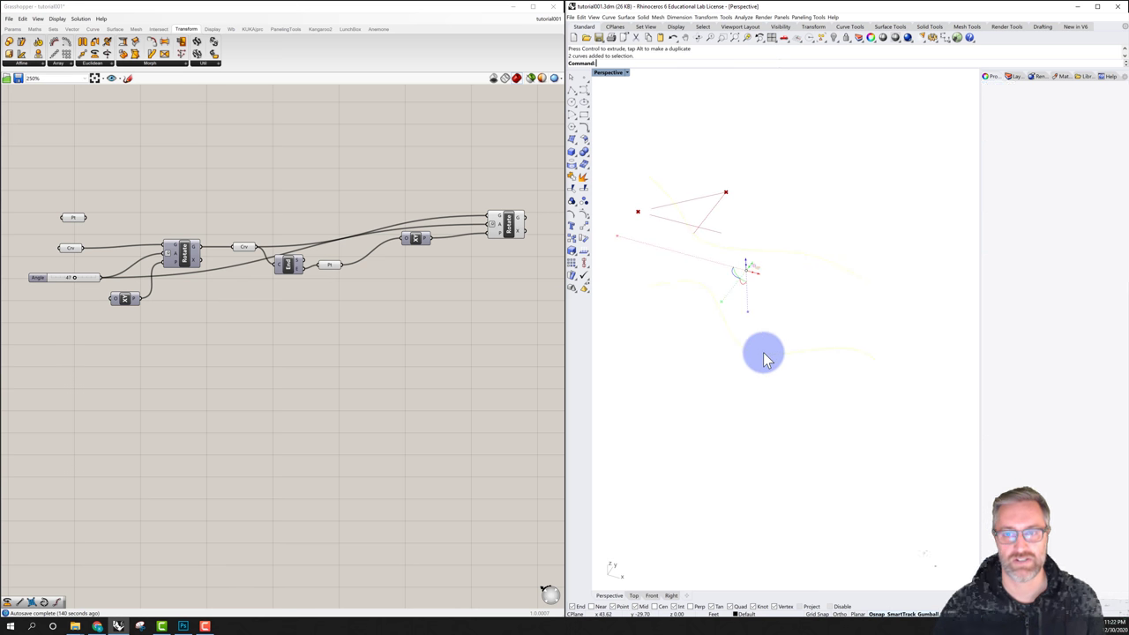
{"action": "key", "text": "Return"}
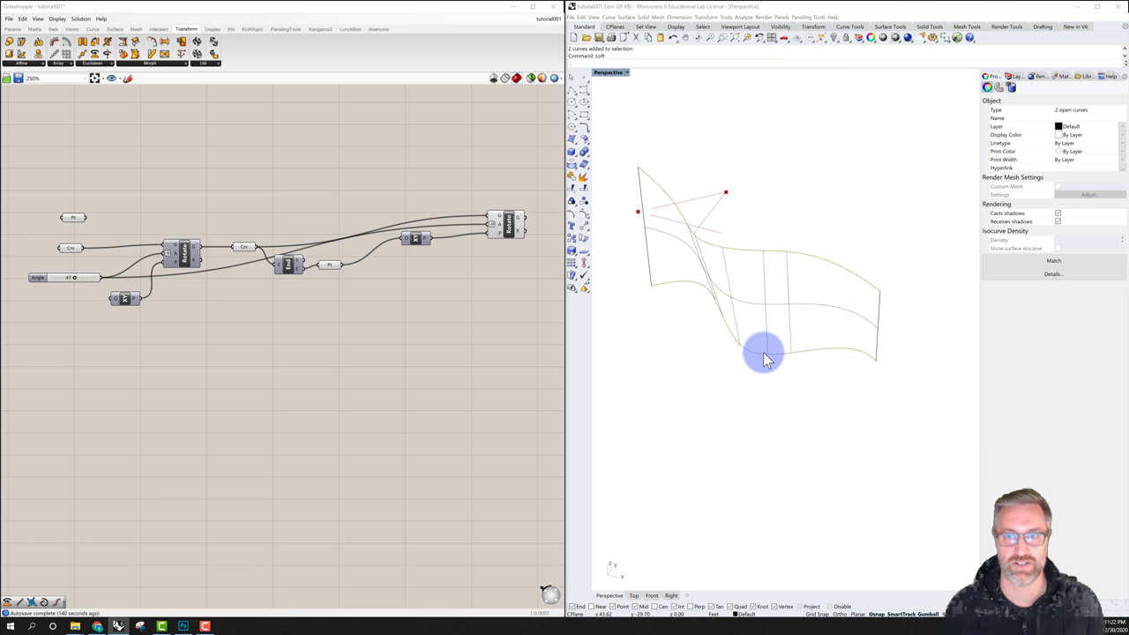
{"action": "left_click", "coordinate": [764, 385]}
{"action": "right_click_drag", "start_coordinate": [761, 404], "coordinate": [771, 318]}
{"action": "right_click_drag", "start_coordinate": [757, 324], "coordinate": [781, 273]}
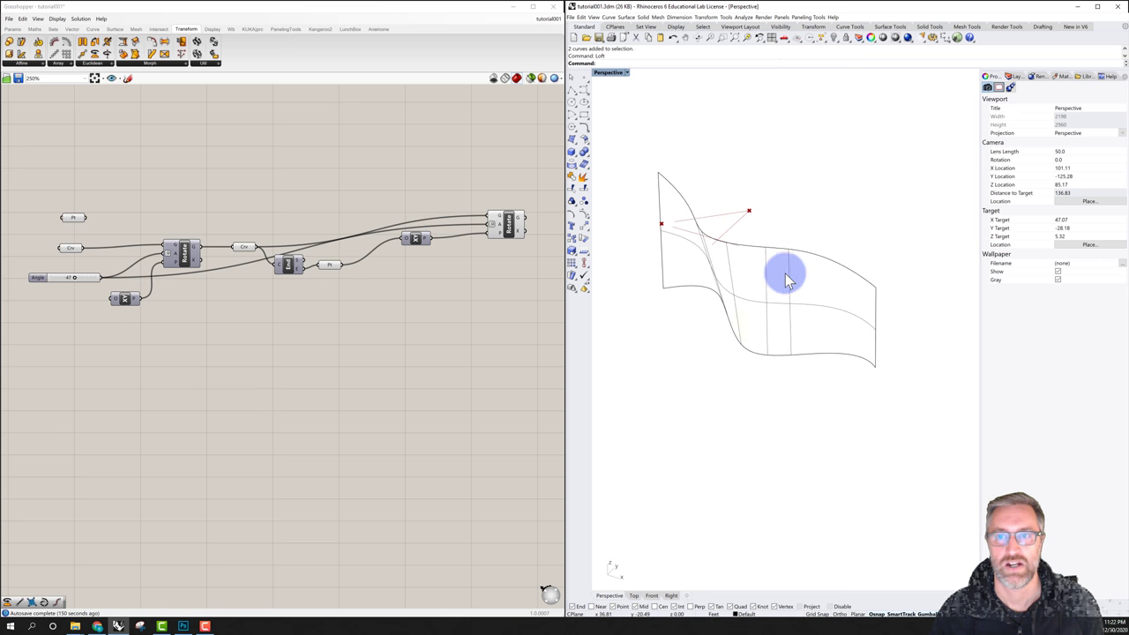
- Reshape the upper curve by moving the control point nearest its right end, outside the lofted surface
{"action": "left_click", "coordinate": [779, 247]}
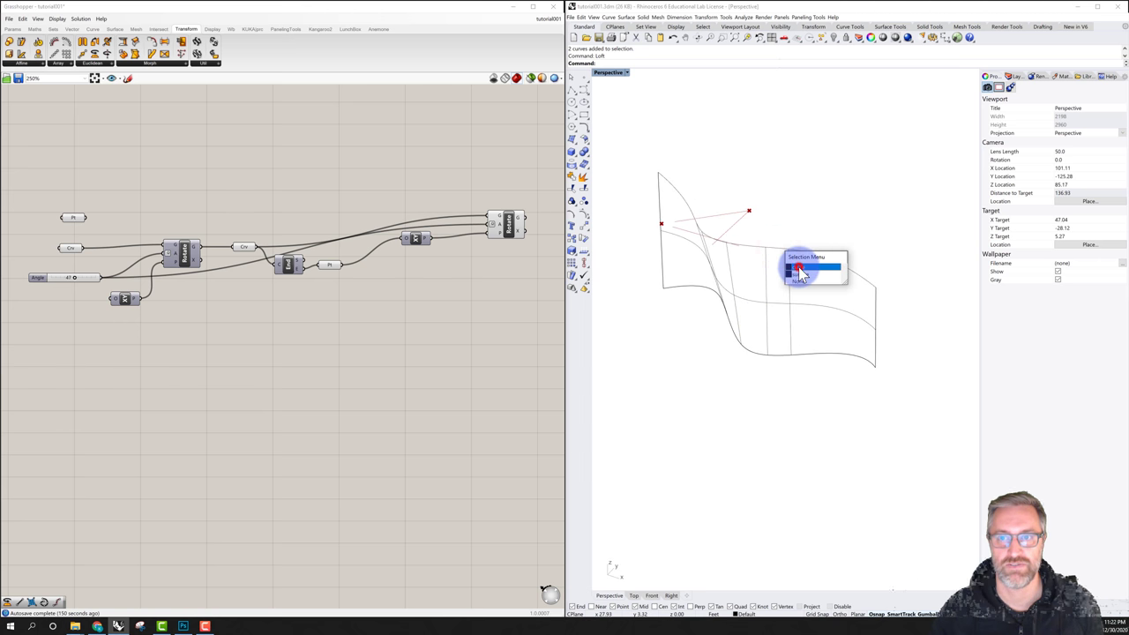
{"action": "left_click", "coordinate": [800, 269]}
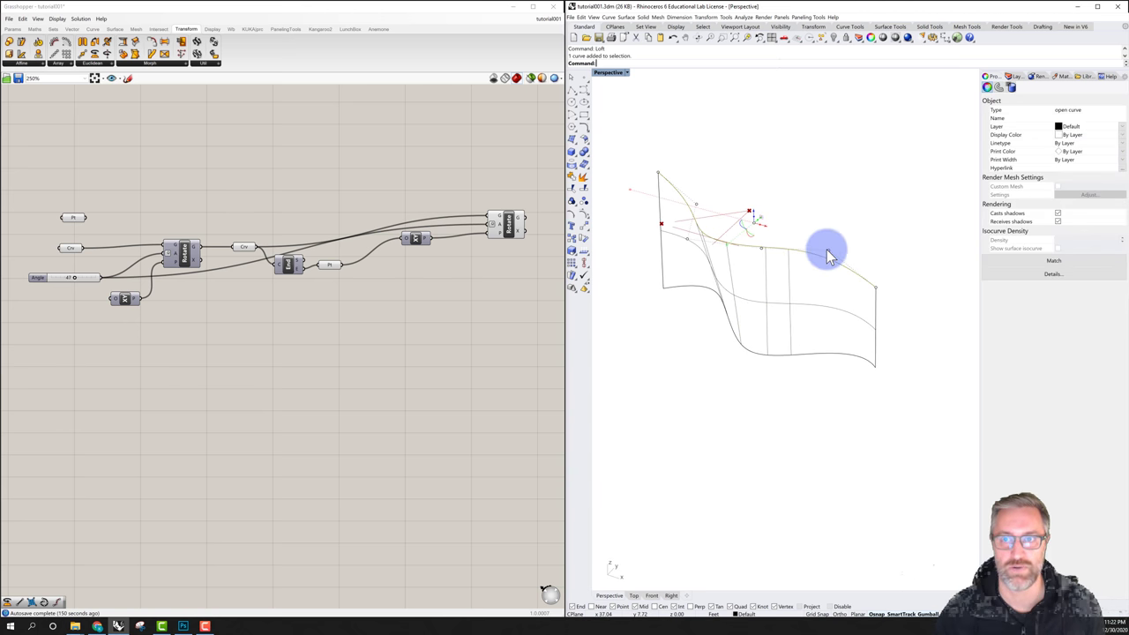
{"action": "left_click", "coordinate": [829, 250]}
{"action": "left_click_drag", "start_coordinate": [835, 252], "coordinate": [861, 246]}
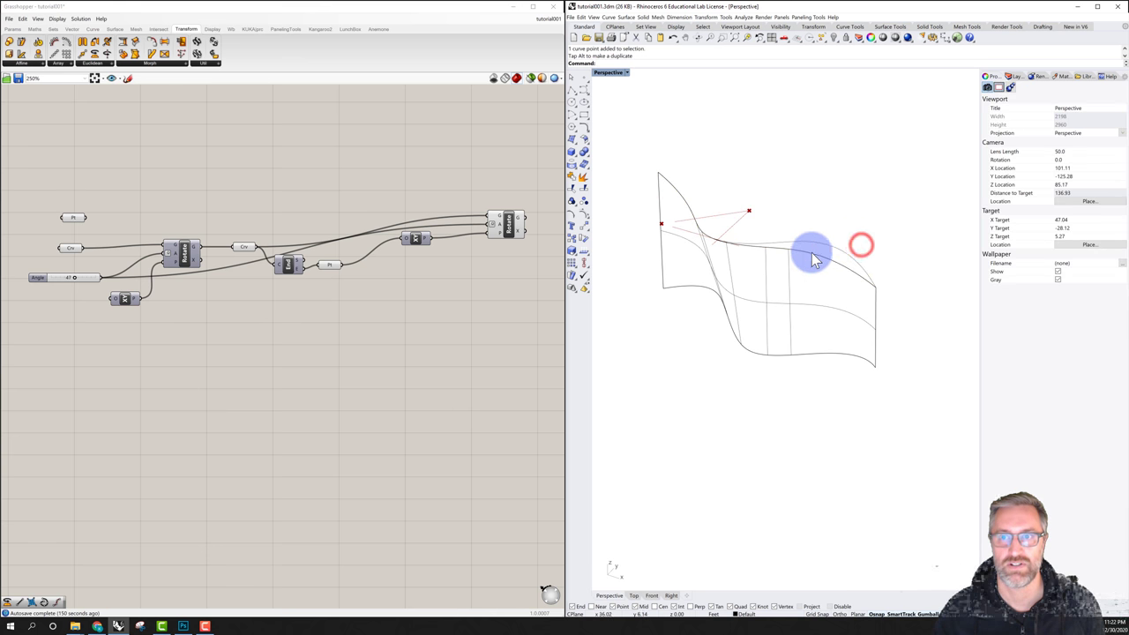
- Move the upper curve's control point near the left-hand bend to adjust that part of its shape
{"action": "left_click", "coordinate": [766, 241]}
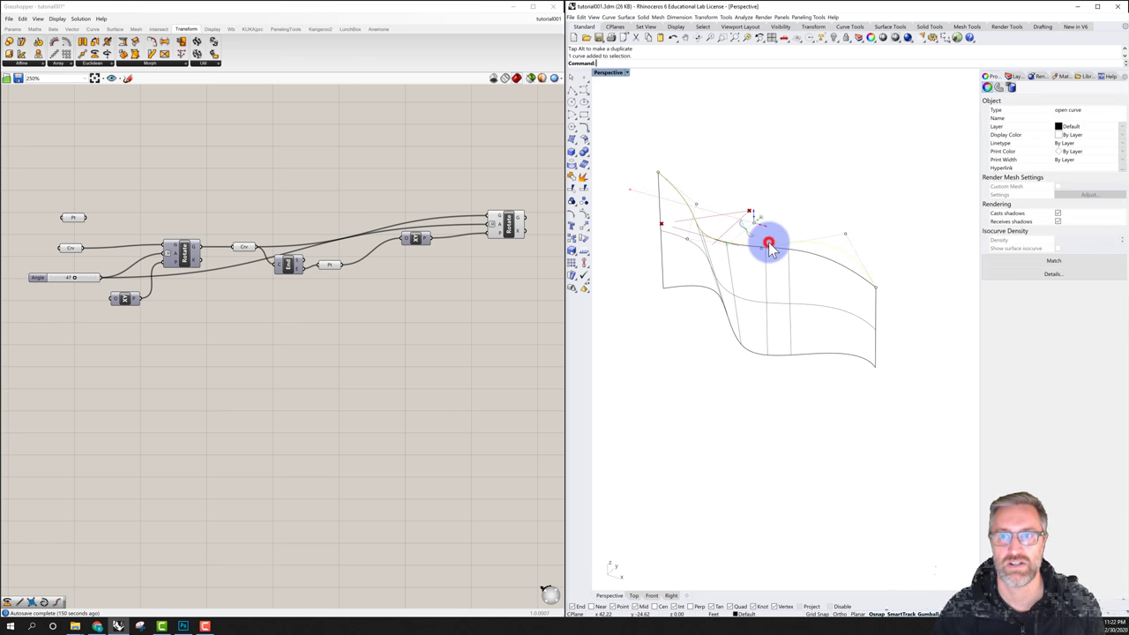
{"action": "left_click", "coordinate": [686, 239]}
{"action": "left_click", "coordinate": [703, 257]}
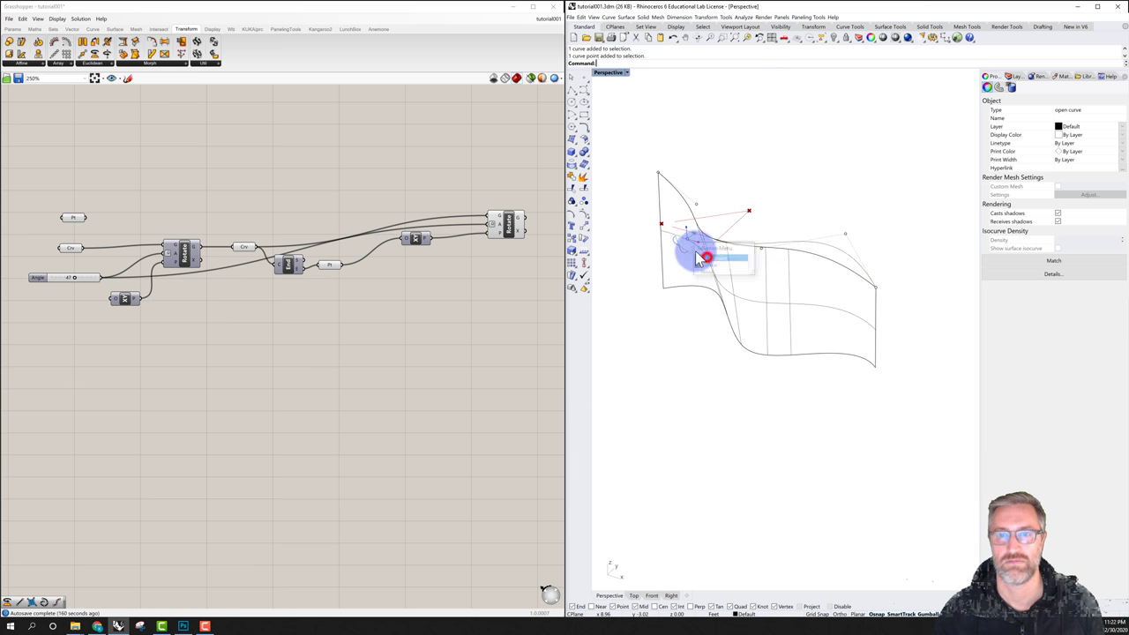
{"action": "left_click_drag", "start_coordinate": [686, 236], "coordinate": [703, 247]}
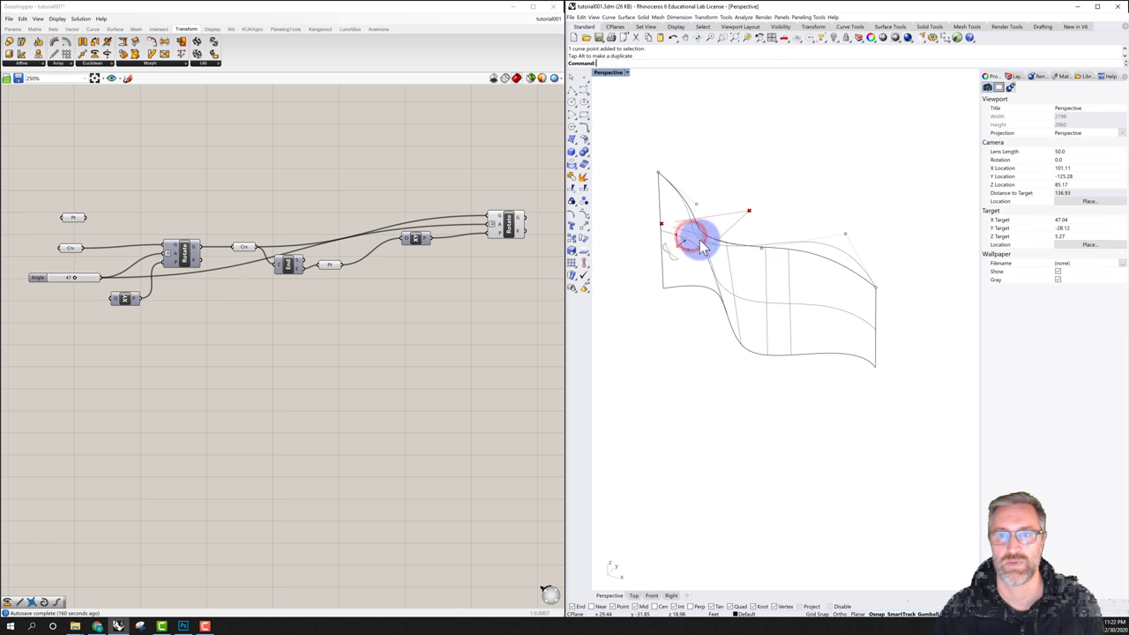
{"action": "left_click", "coordinate": [779, 185]}
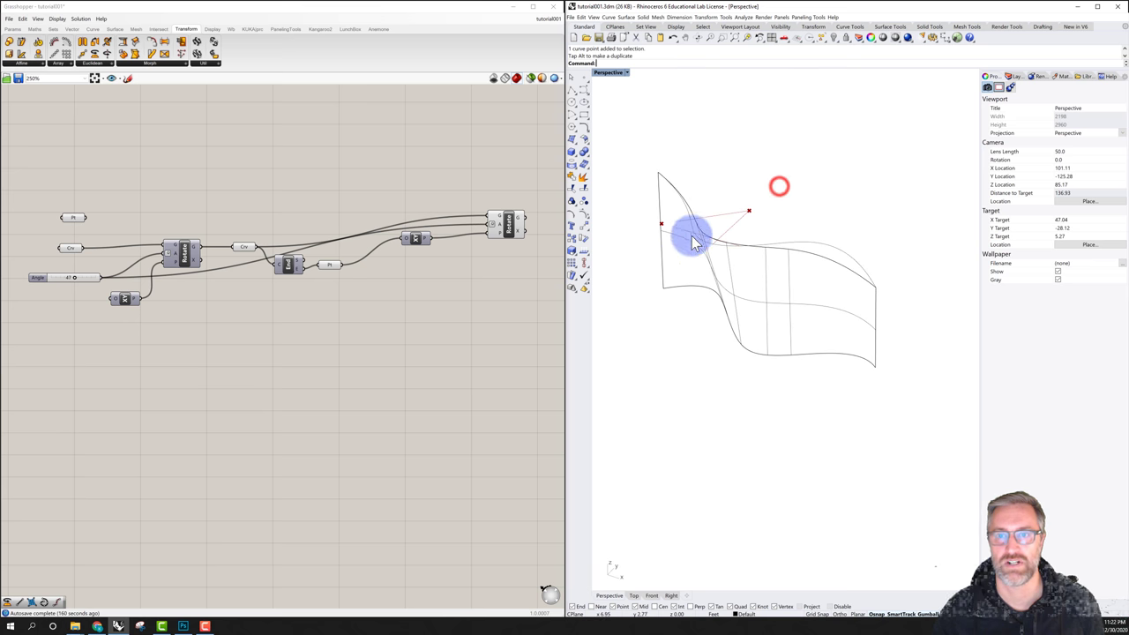
- Delete the lofted surface, keeping the two curves
{"action": "left_click", "coordinate": [792, 295]}
{"action": "key", "text": "Delete"}
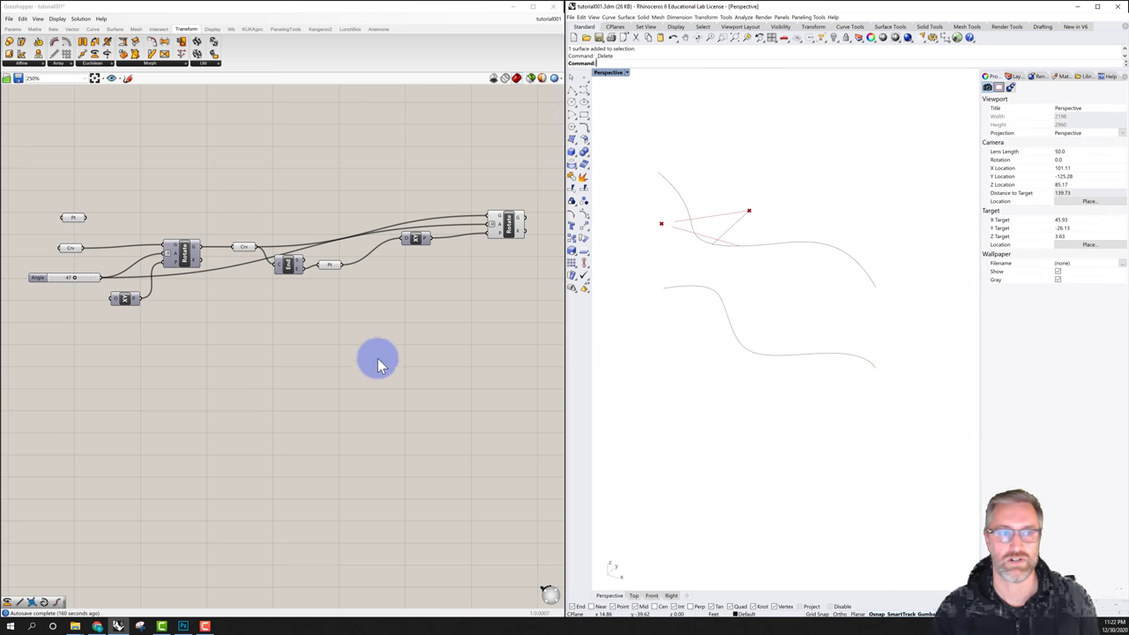
- Add two Curve parameters, one above the other, in the empty canvas area below the rotation definition
{"action": "left_click", "coordinate": [117, 374]}
{"action": "double_click", "coordinate": [85, 382]}
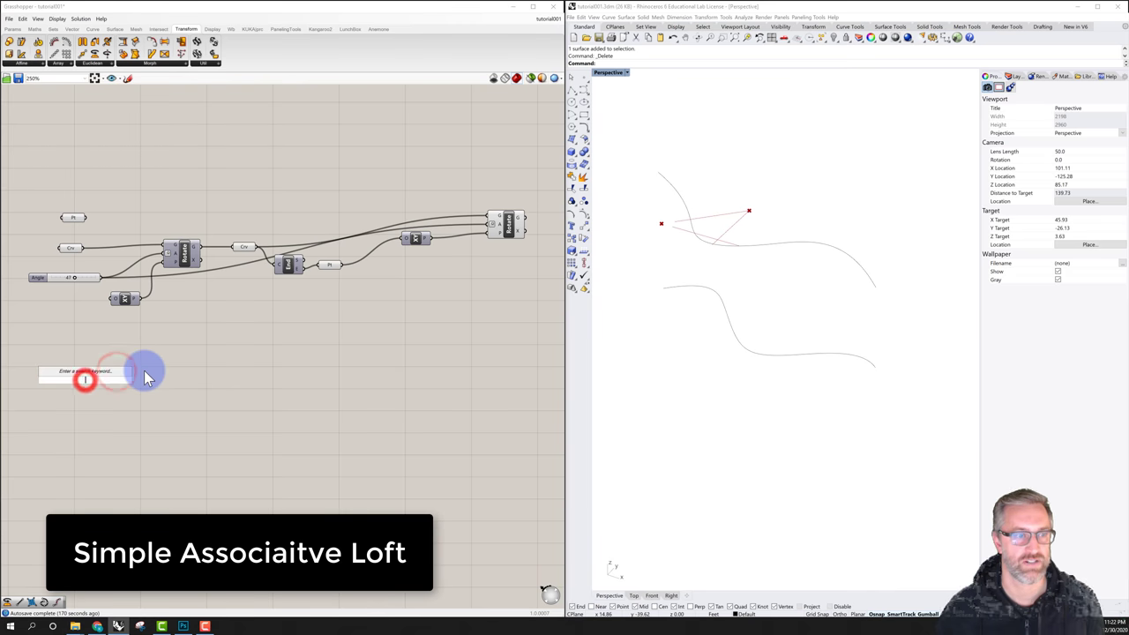
{"action": "type", "text": "curve"}
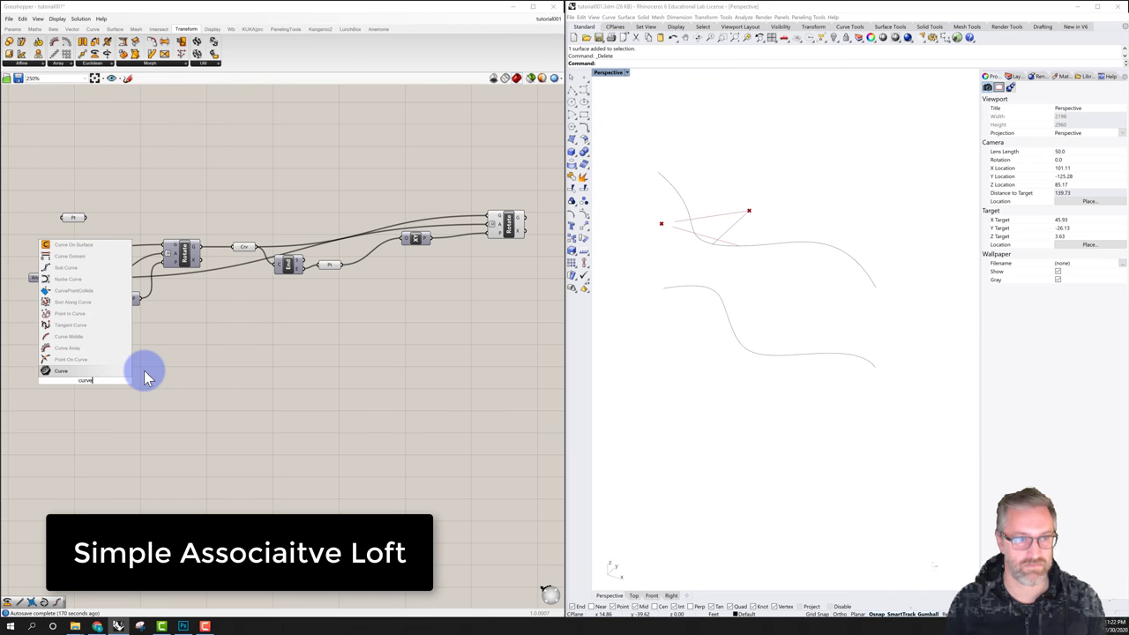
{"action": "key", "text": "Return"}
{"action": "mouse_move", "coordinate": [86, 388]}
{"action": "left_mouse_down"}
{"action": "mouse_move", "coordinate": [65, 385]}
{"action": "mouse_move", "coordinate": [69, 375]}
{"action": "mouse_move", "coordinate": [91, 391]}
{"action": "mouse_move", "coordinate": [68, 401]}
{"action": "left_mouse_up"}
- Reference the lower Rhino curve in the lower new Curve parameter as a single curve
{"action": "right_click", "coordinate": [70, 399]}
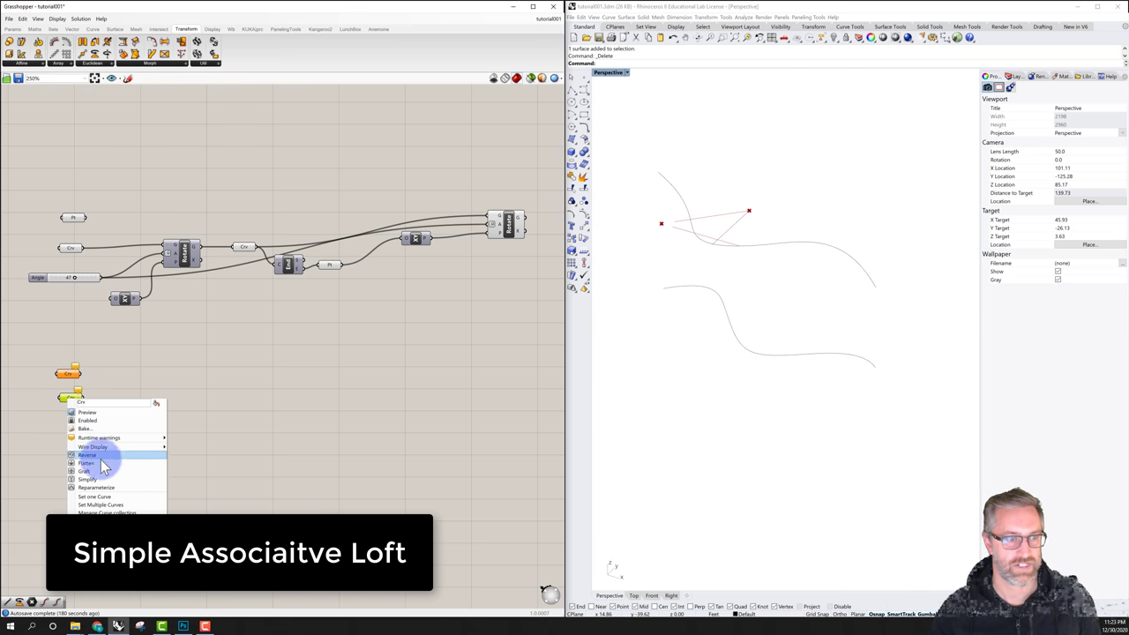
{"action": "left_click", "coordinate": [99, 497]}
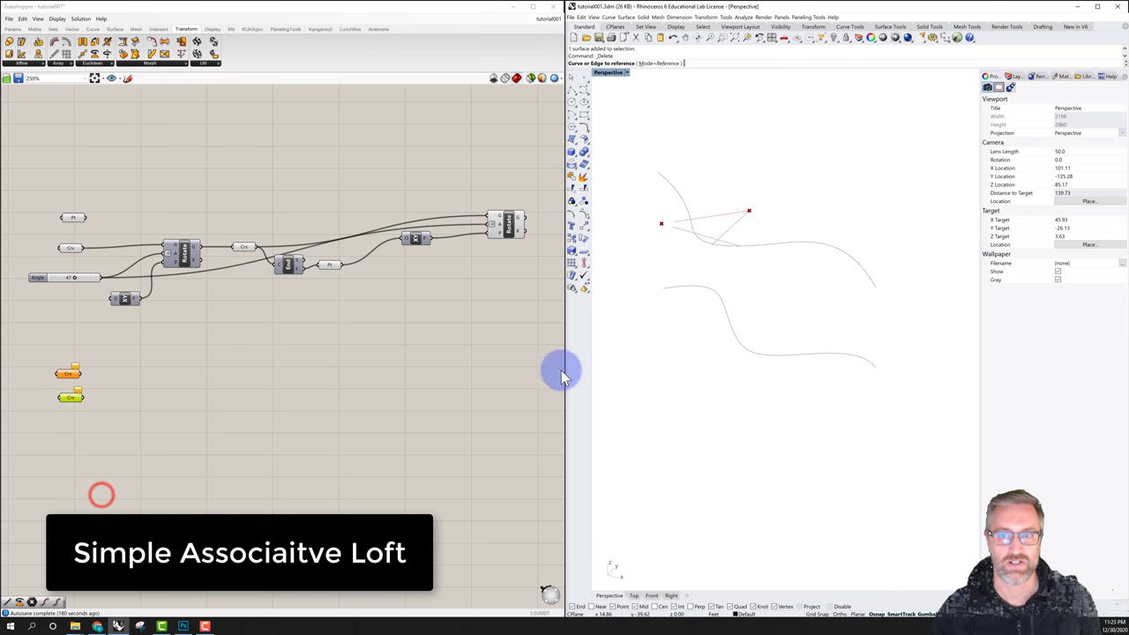
{"action": "left_click", "coordinate": [731, 328]}
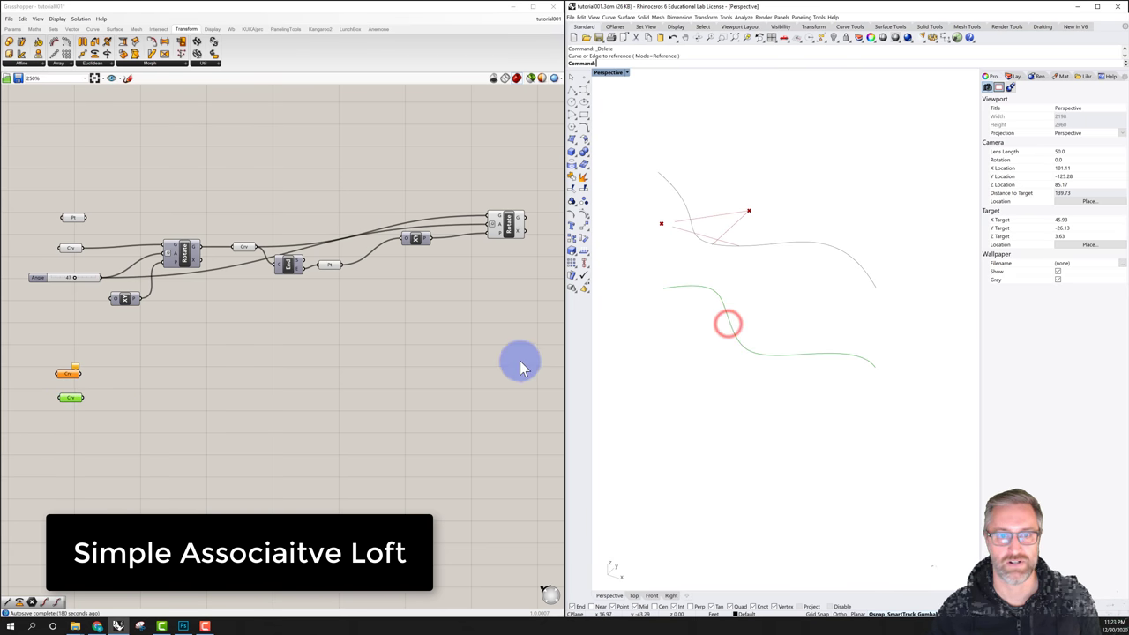
{"action": "left_click", "coordinate": [374, 359]}
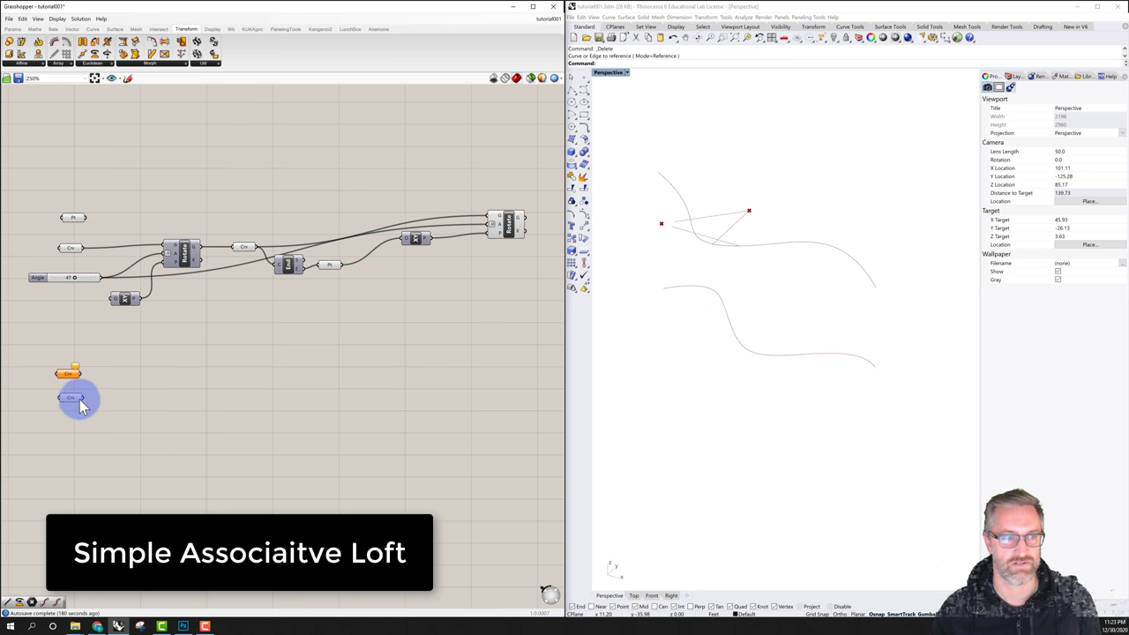
- Reference the upper Rhino curve in the upper new Curve parameter as a single curve
{"action": "left_click", "coordinate": [126, 374]}
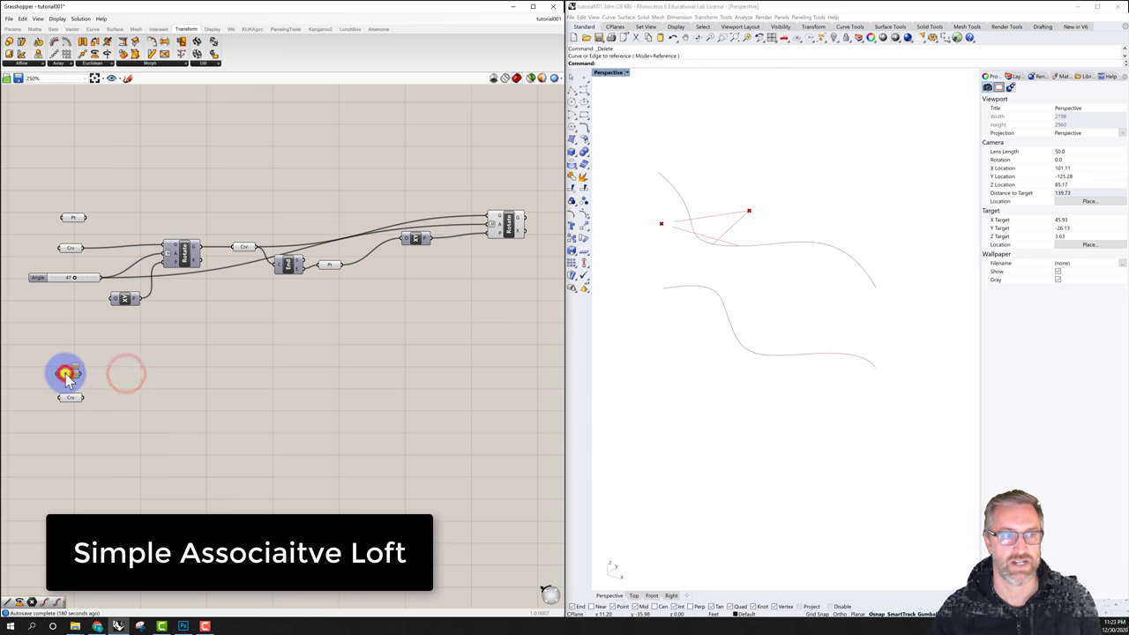
{"action": "right_click", "coordinate": [66, 375]}
{"action": "left_click", "coordinate": [101, 471]}
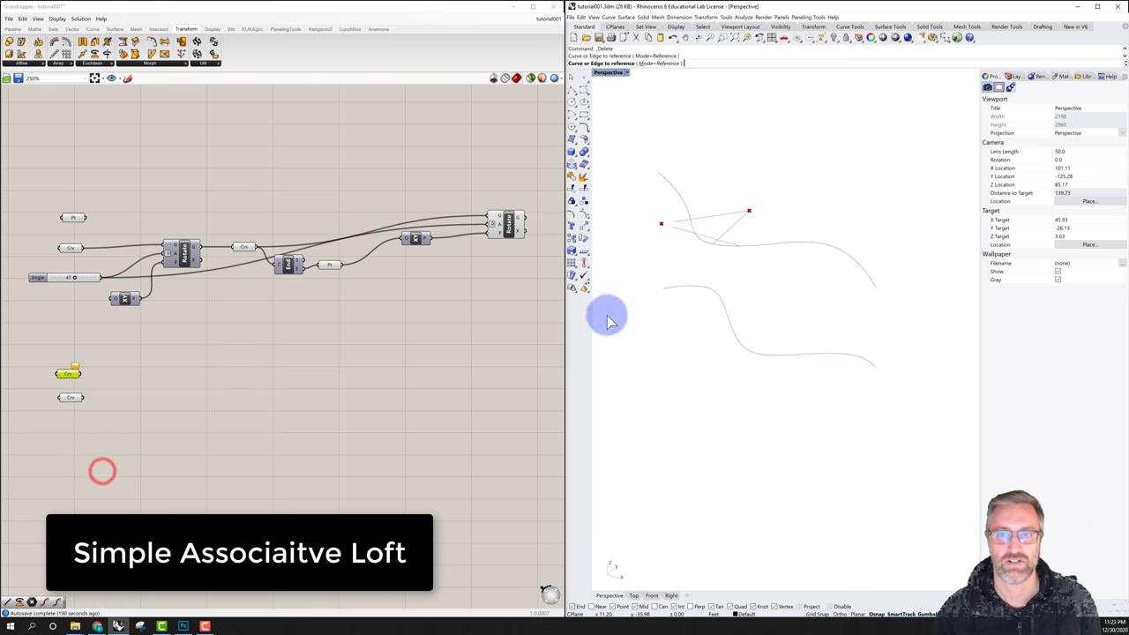
{"action": "left_click", "coordinate": [752, 249]}
{"action": "left_click", "coordinate": [662, 259]}
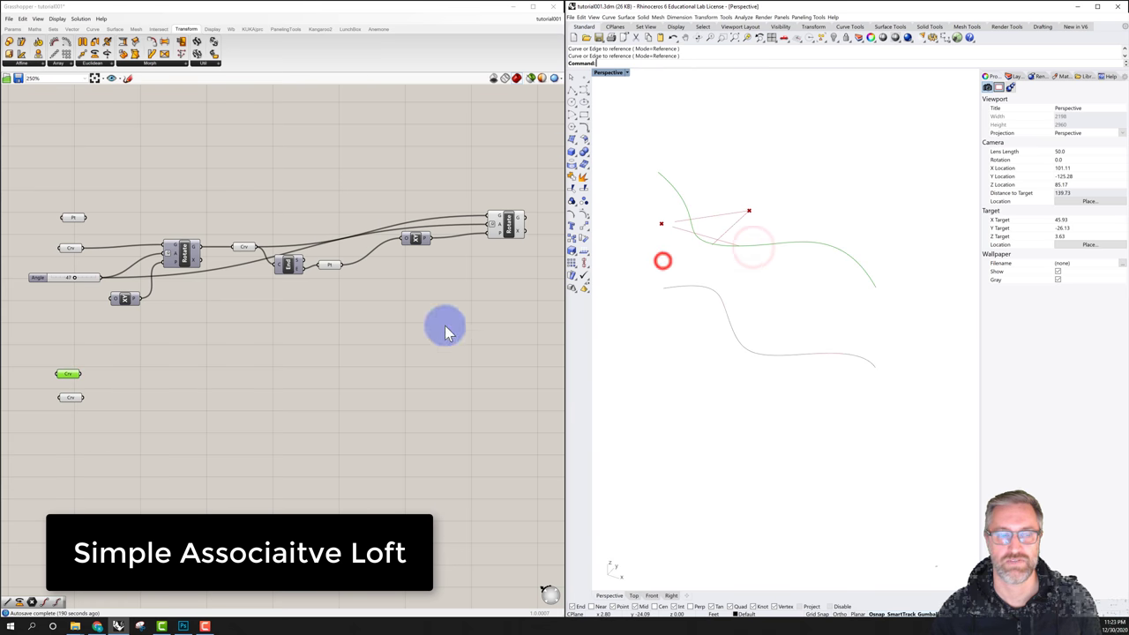
- Add a Loft component to the canvas beside the two new Curve parameters
{"action": "double_click", "coordinate": [132, 387]}
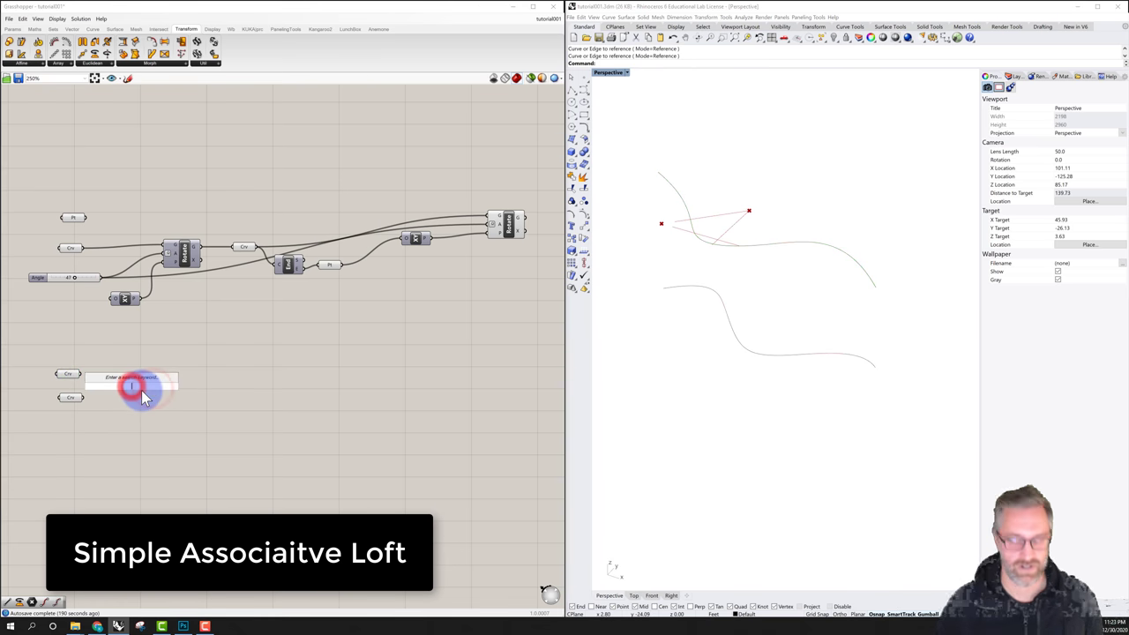
{"action": "type", "text": "loft"}
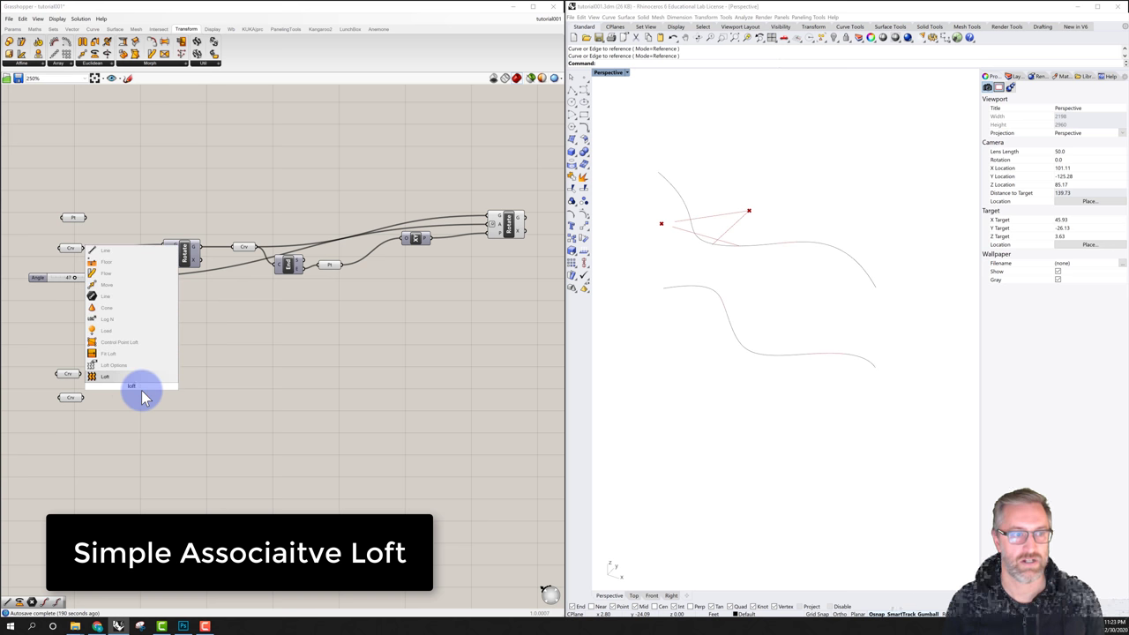
{"action": "key", "text": "Return"}
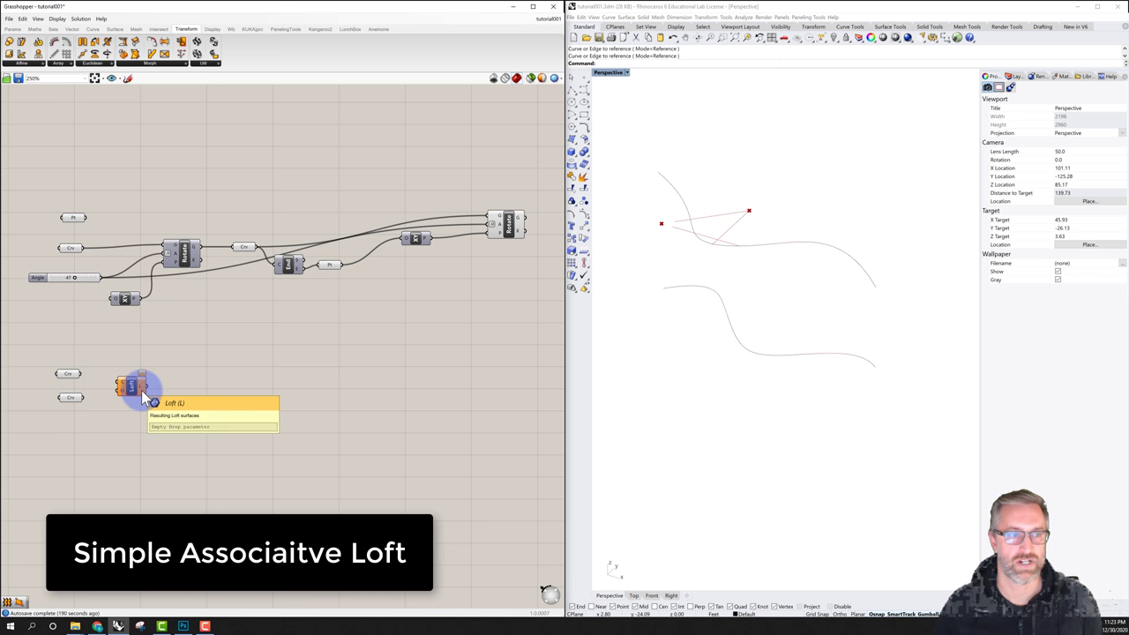
- Connect both new Curve parameters to the Loft component's curves input, keeping the two wires together
{"action": "left_click", "coordinate": [83, 397]}
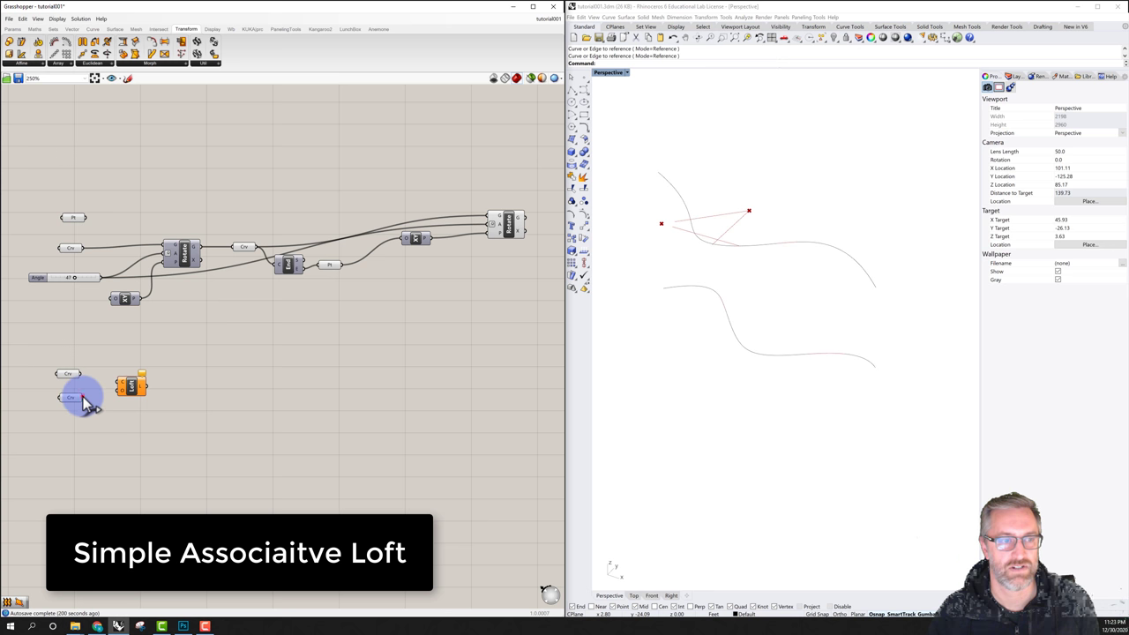
{"action": "left_click_drag", "start_coordinate": [82, 398], "coordinate": [99, 381]}
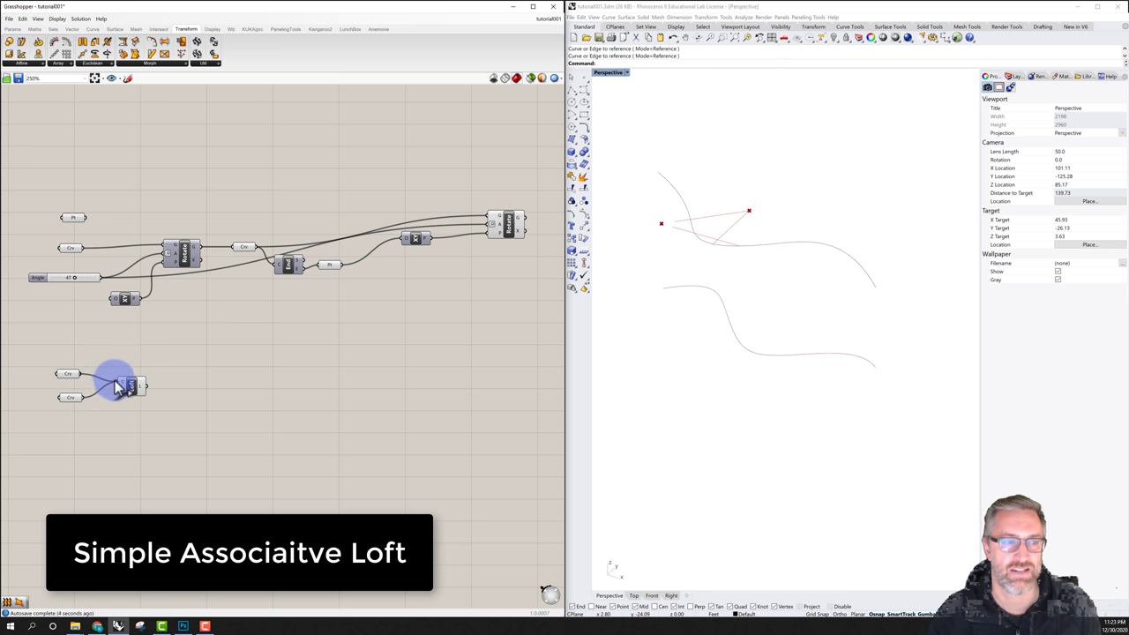
{"action": "left_click_drag", "start_coordinate": [119, 386], "coordinate": [118, 384]}
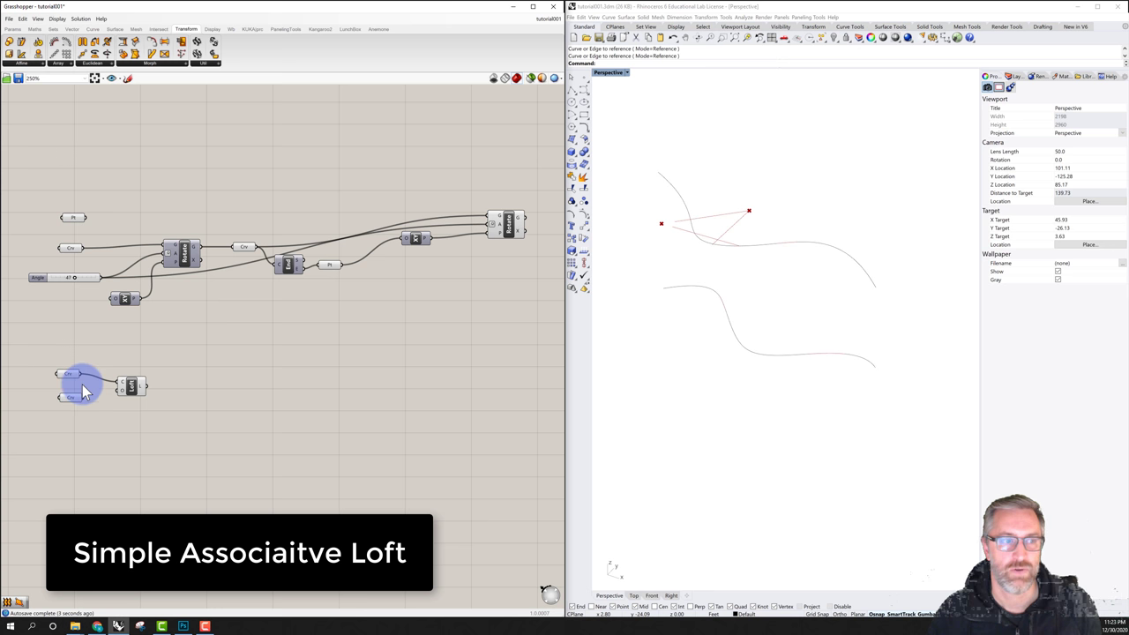
{"action": "left_click_drag", "start_coordinate": [82, 397], "coordinate": [119, 386]}
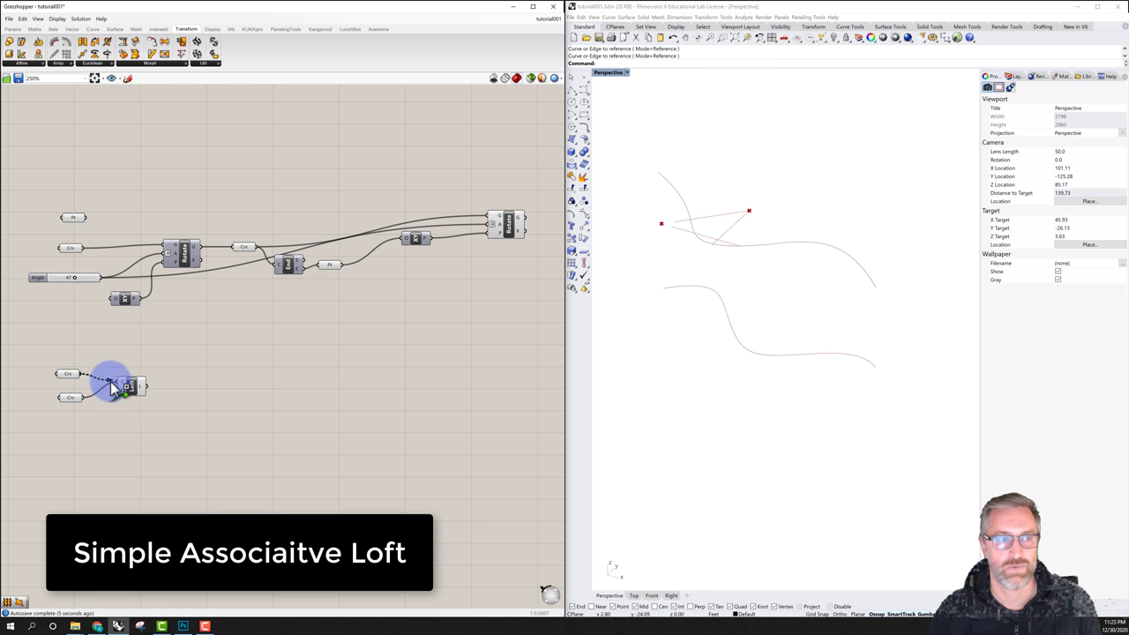
{"action": "left_click_drag", "start_coordinate": [119, 389], "coordinate": [114, 385]}
{"action": "left_click", "coordinate": [172, 361]}
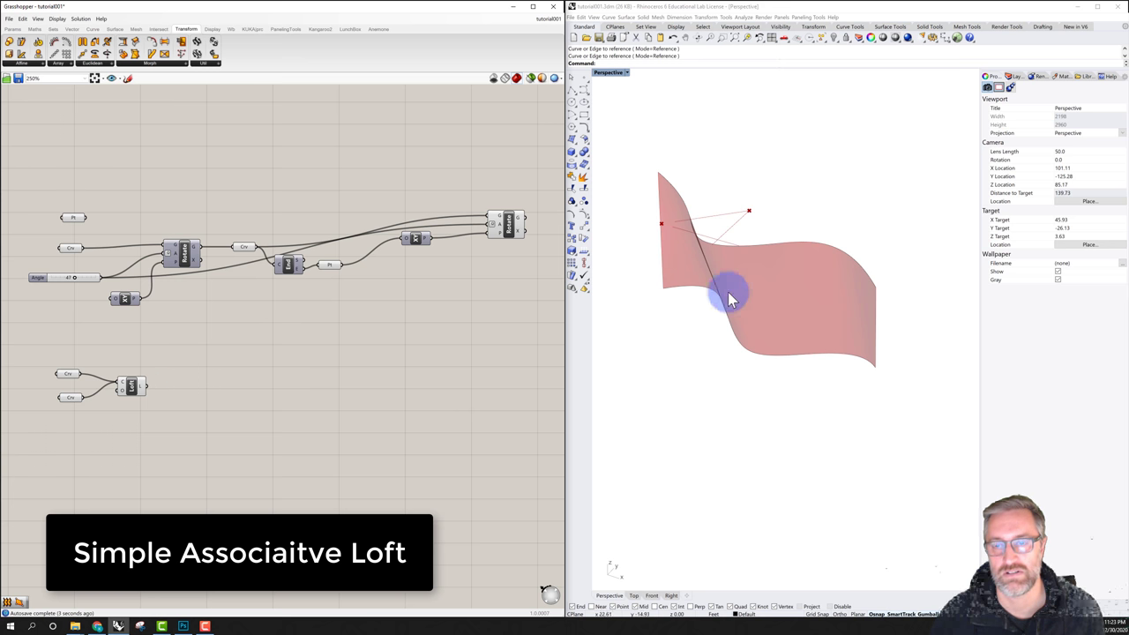
- Inspect the loft preview between the two Rhino curves and select the Loft component to highlight it
{"action": "mouse_move", "coordinate": [749, 313]}
{"action": "right_mouse_down"}
{"action": "mouse_move", "coordinate": [746, 303]}
{"action": "mouse_move", "coordinate": [749, 320]}
{"action": "right_mouse_up"}
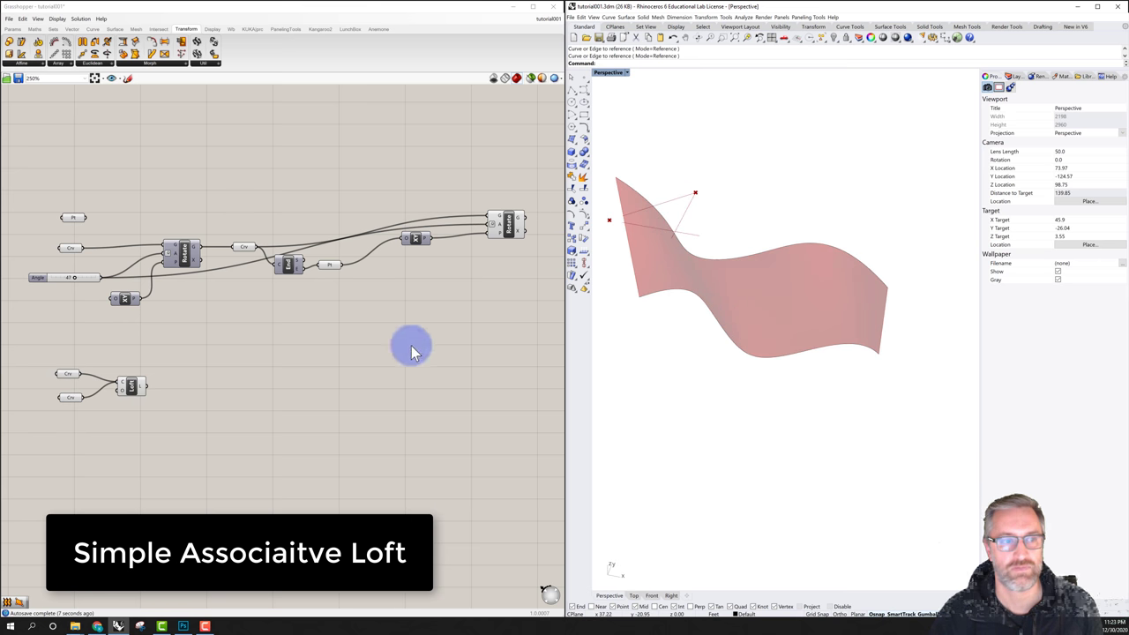
{"action": "left_click", "coordinate": [128, 381]}
{"action": "left_click", "coordinate": [207, 357]}
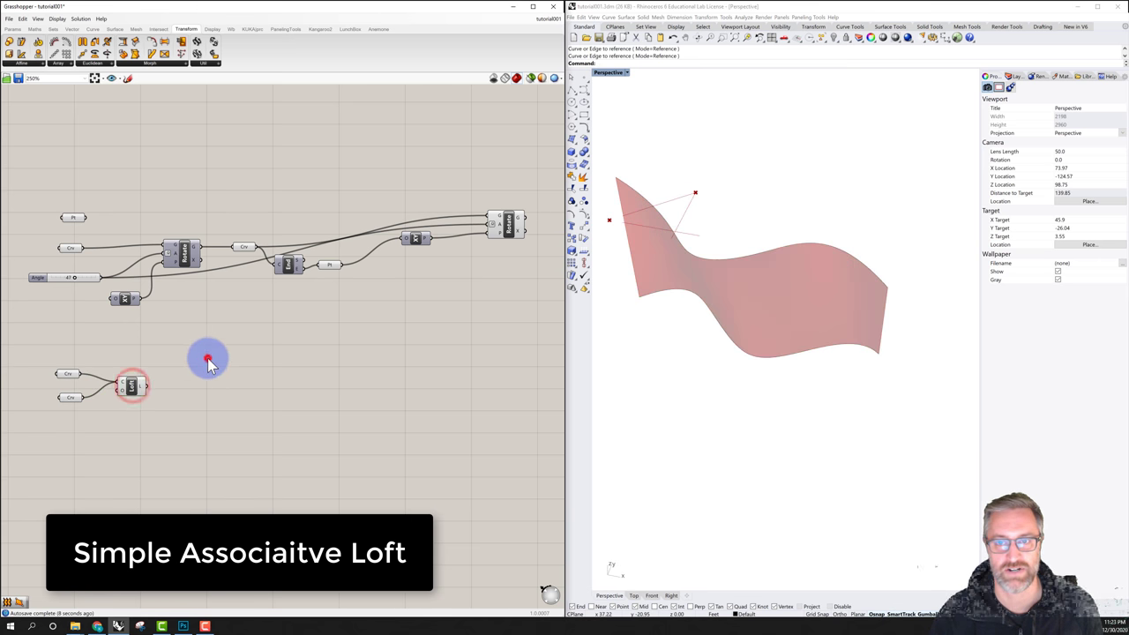
{"action": "right_click_drag", "start_coordinate": [626, 328], "coordinate": [676, 331]}
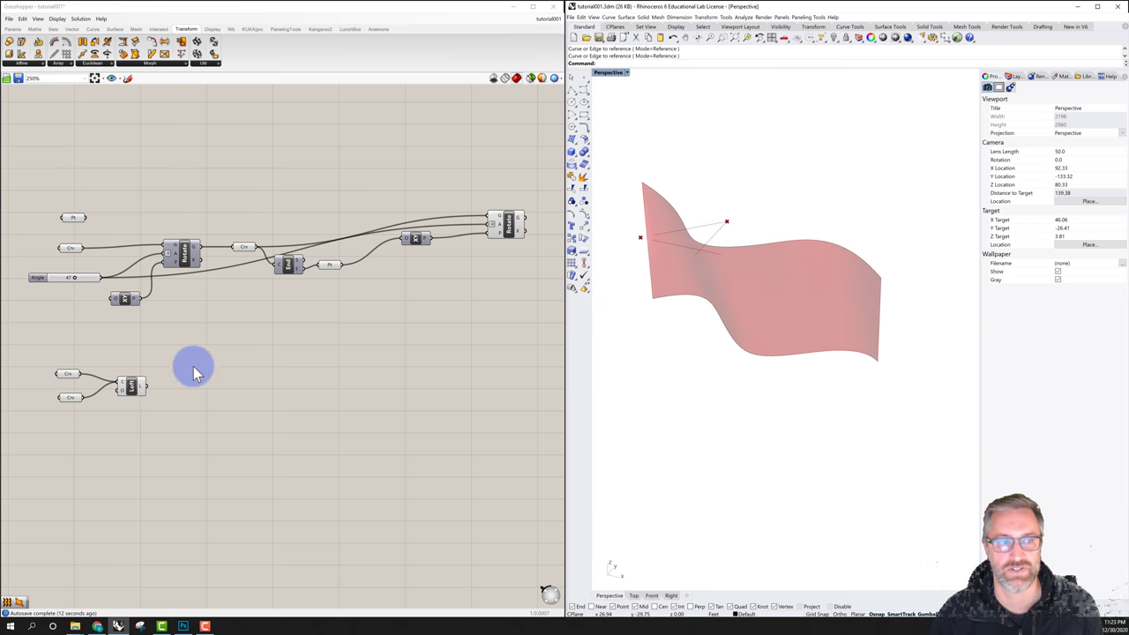
{"action": "left_click", "coordinate": [132, 386]}
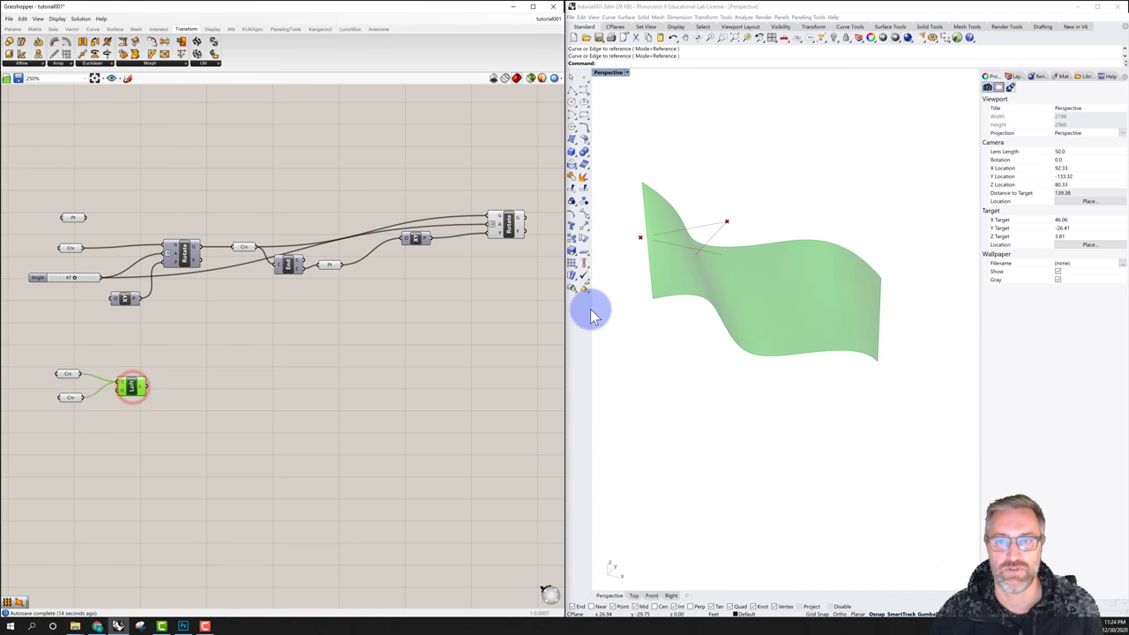
- Reshape the upper Rhino curve by moving the control point near the middle of its span
{"action": "left_click", "coordinate": [744, 246]}
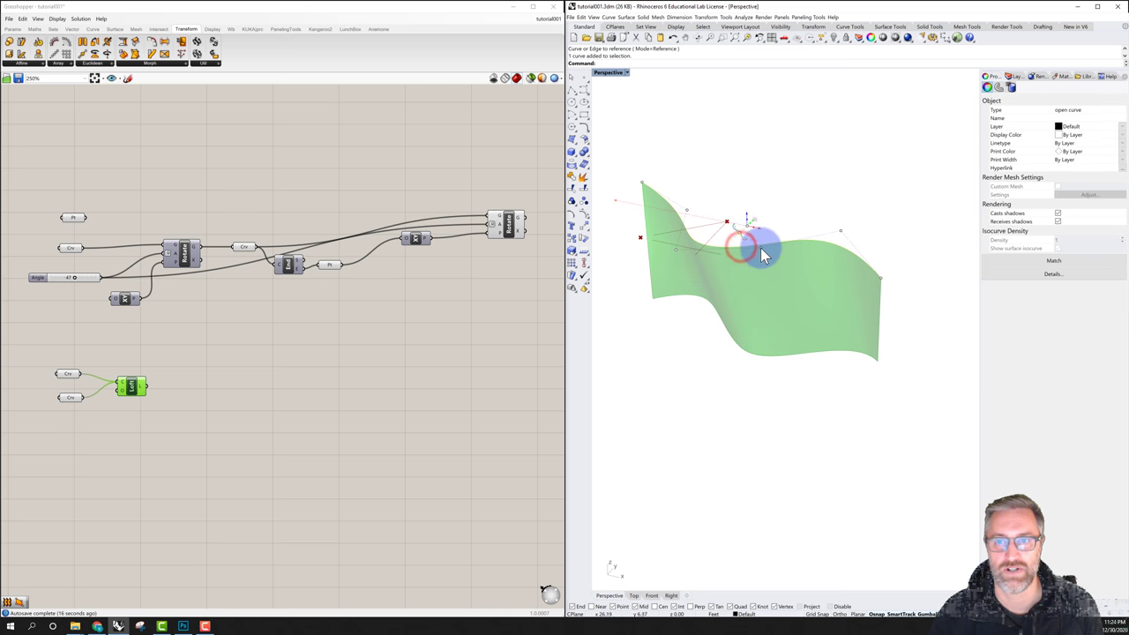
{"action": "left_click", "coordinate": [761, 250]}
{"action": "mouse_move", "coordinate": [762, 247]}
{"action": "left_mouse_down"}
{"action": "mouse_move", "coordinate": [751, 268]}
{"action": "mouse_move", "coordinate": [764, 227]}
{"action": "left_mouse_up"}
{"action": "left_click", "coordinate": [765, 278]}
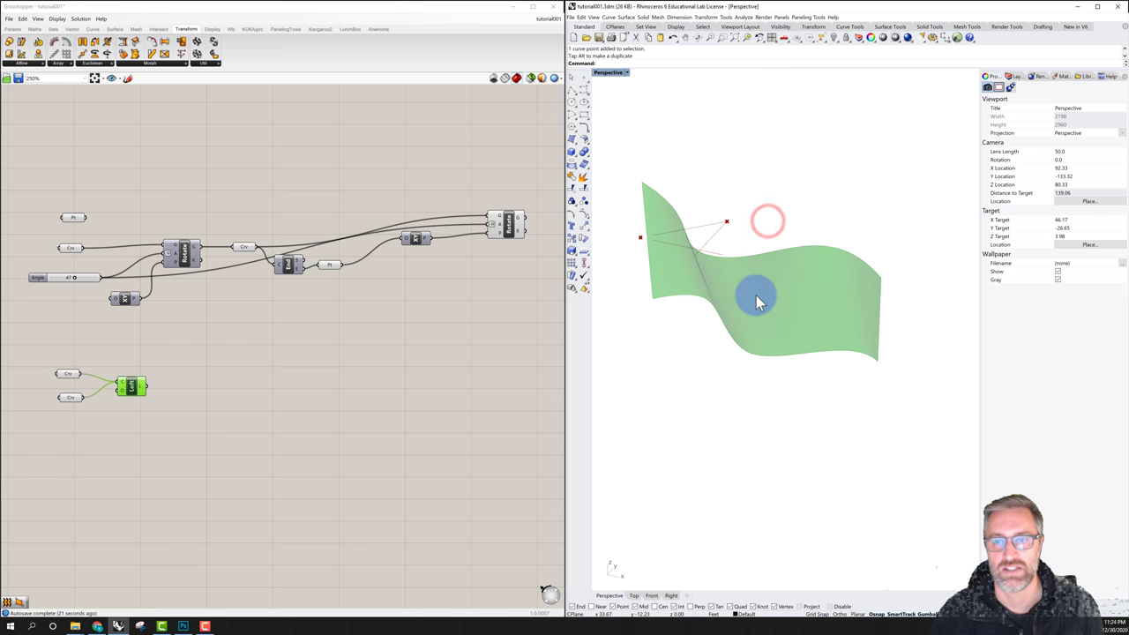
{"action": "left_click", "coordinate": [756, 296]}
{"action": "left_click", "coordinate": [757, 321]}
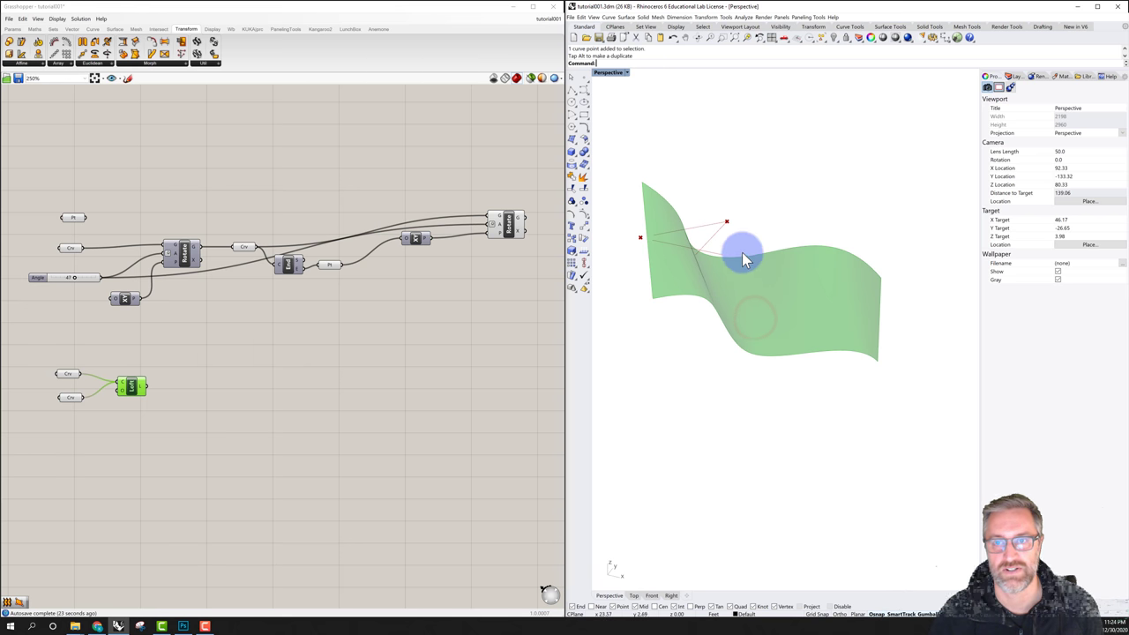
- Reshape the lower Rhino curve by moving the control point beneath its dip upward
{"action": "left_click", "coordinate": [772, 354]}
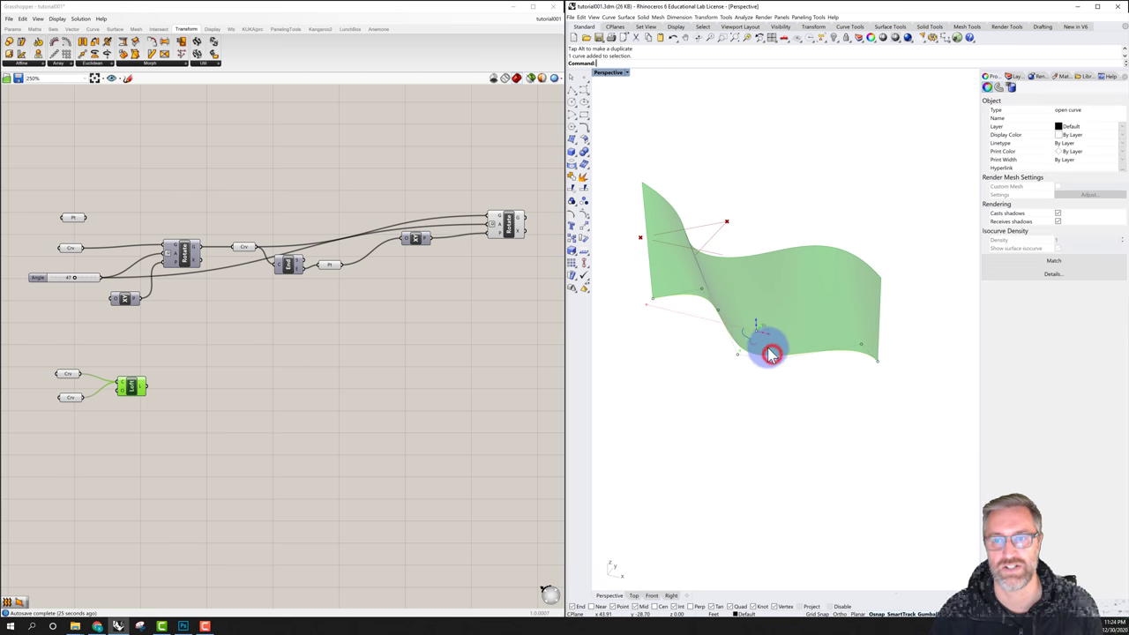
{"action": "left_click", "coordinate": [780, 362]}
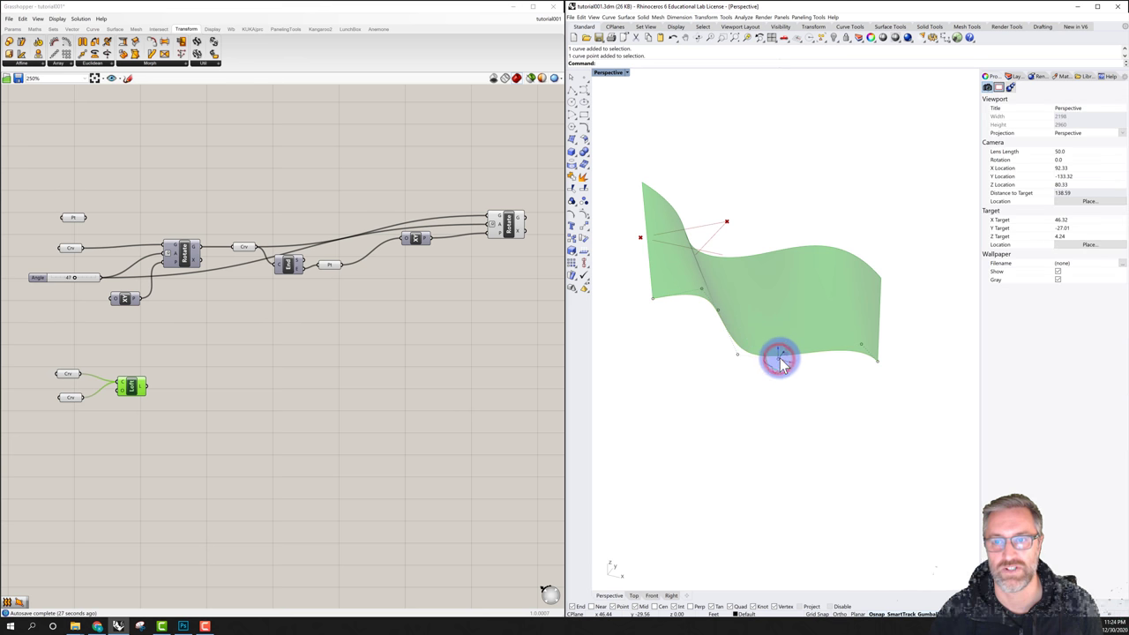
{"action": "left_click_drag", "start_coordinate": [784, 361], "coordinate": [797, 339]}
{"action": "left_click", "coordinate": [767, 209]}
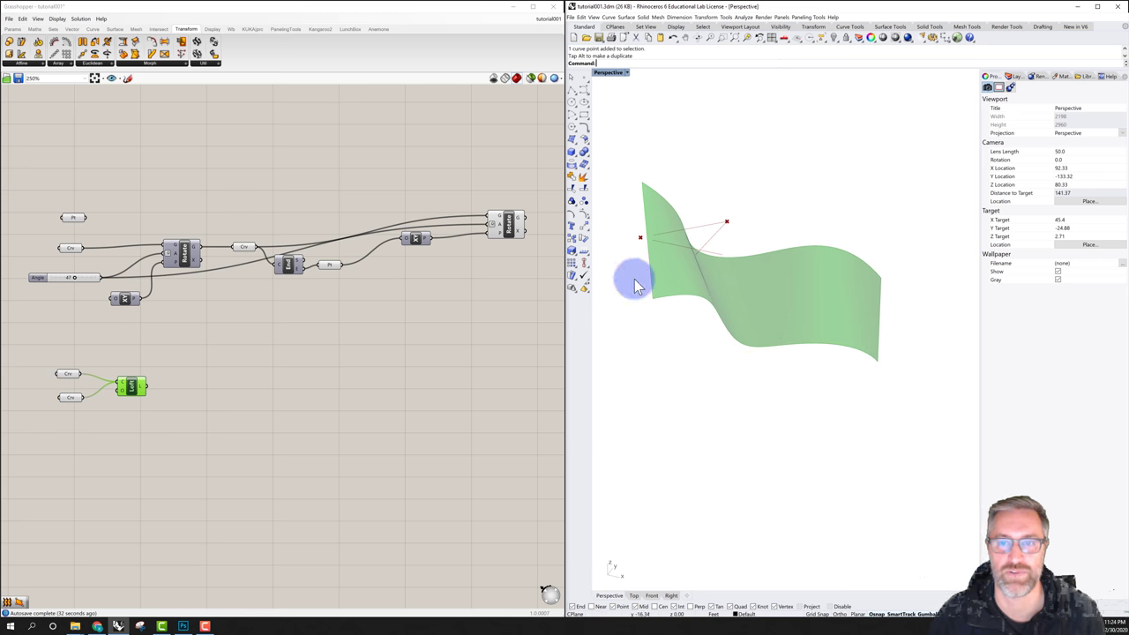
{"action": "mouse_move", "coordinate": [742, 308]}
{"action": "right_mouse_down"}
{"action": "mouse_move", "coordinate": [736, 277]}
{"action": "mouse_move", "coordinate": [716, 306]}
{"action": "mouse_move", "coordinate": [753, 300]}
{"action": "mouse_move", "coordinate": [722, 291]}
{"action": "mouse_move", "coordinate": [739, 307]}
{"action": "right_mouse_up"}
{"action": "left_click", "coordinate": [773, 218]}
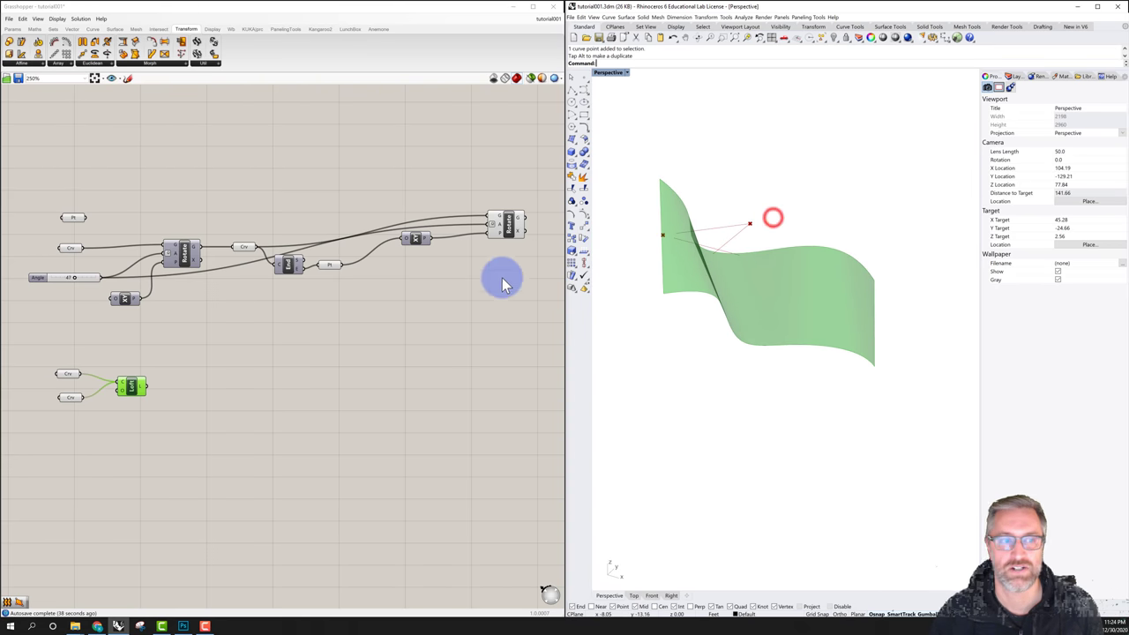
- Bake the Loft component's surface into Rhino with the default attributes
{"action": "right_click", "coordinate": [132, 392]}
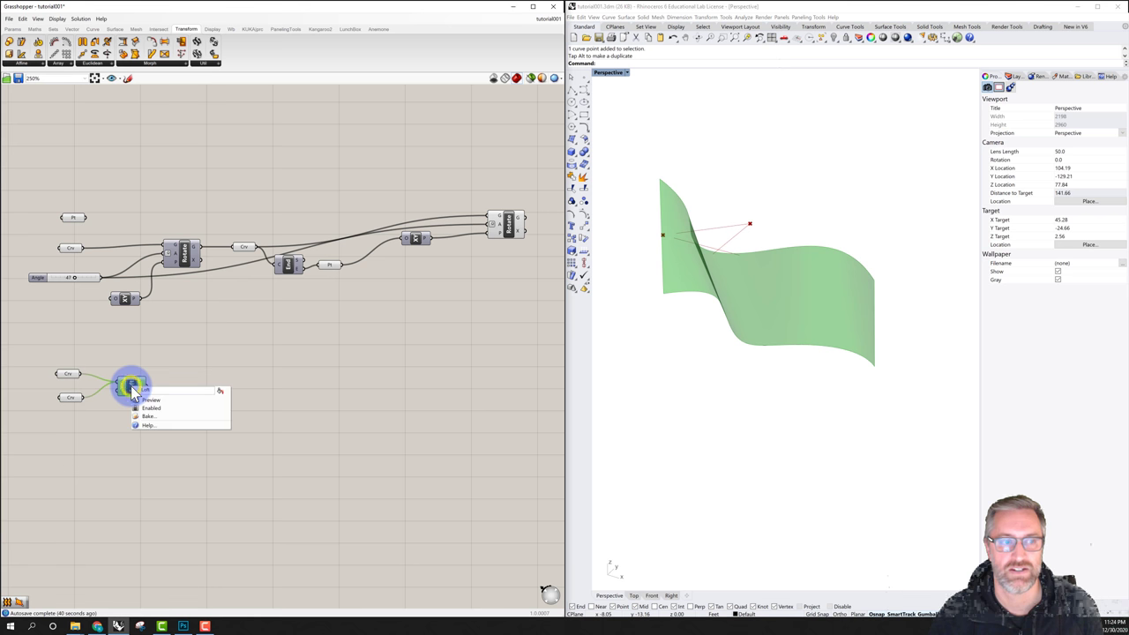
{"action": "left_click", "coordinate": [152, 415]}
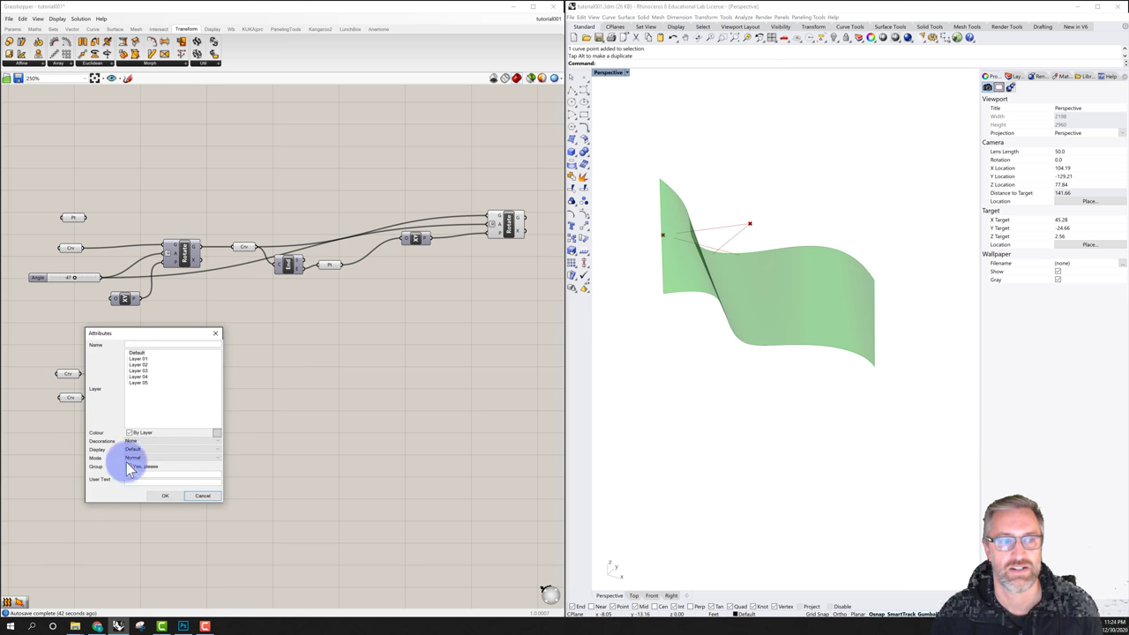
{"action": "left_click", "coordinate": [161, 495]}
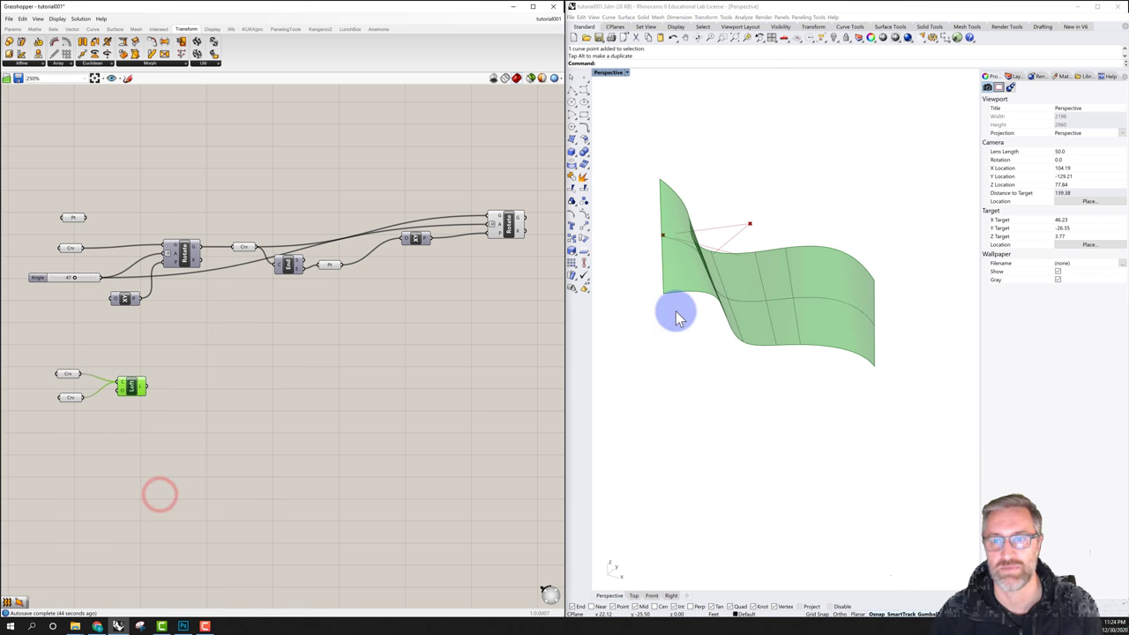
- Try to extrude the baked surface backward, away from the loft preview, and undo the extrusion
{"action": "left_click", "coordinate": [739, 300]}
{"action": "left_click", "coordinate": [739, 301]}
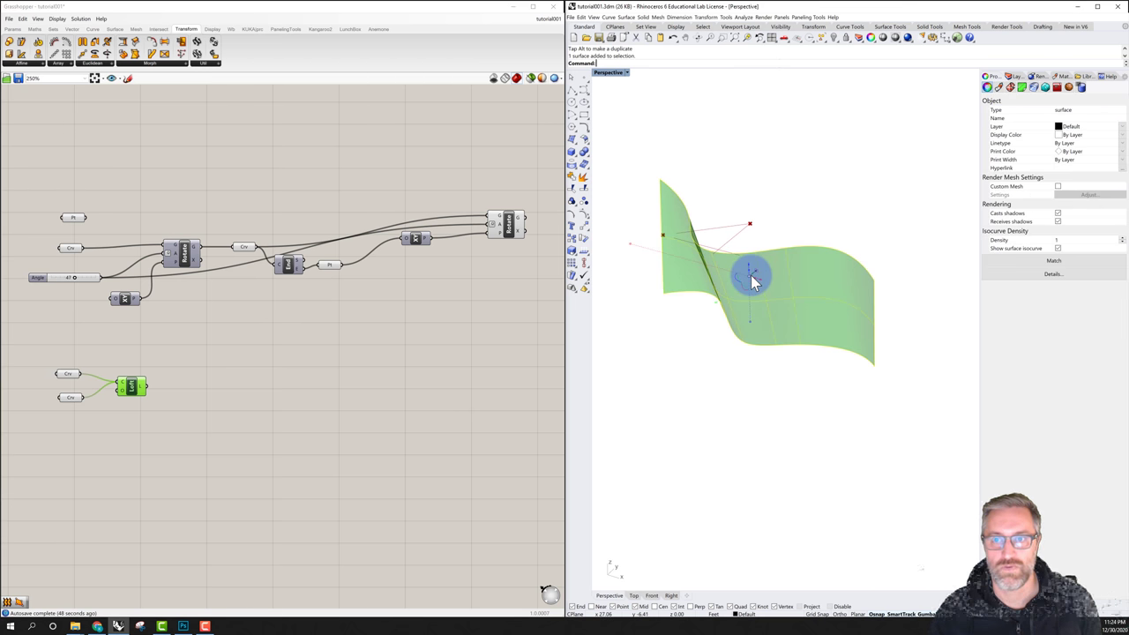
{"action": "left_click_drag", "start_coordinate": [753, 278], "coordinate": [852, 175]}
{"action": "left_click", "coordinate": [850, 141]}
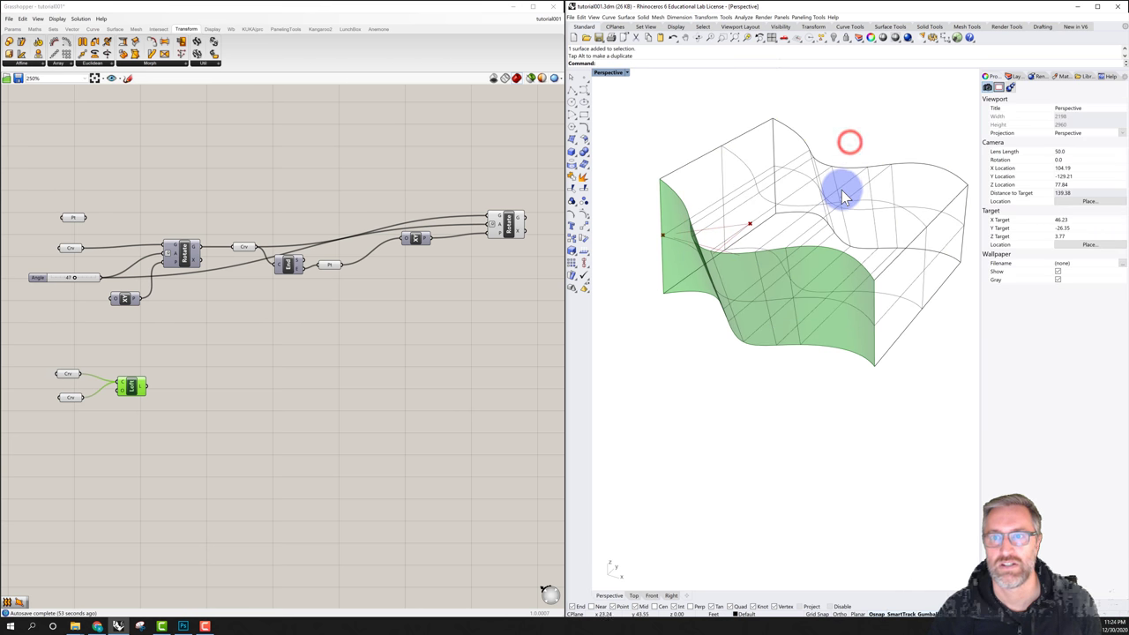
{"action": "key", "text": "ctrl+z"}
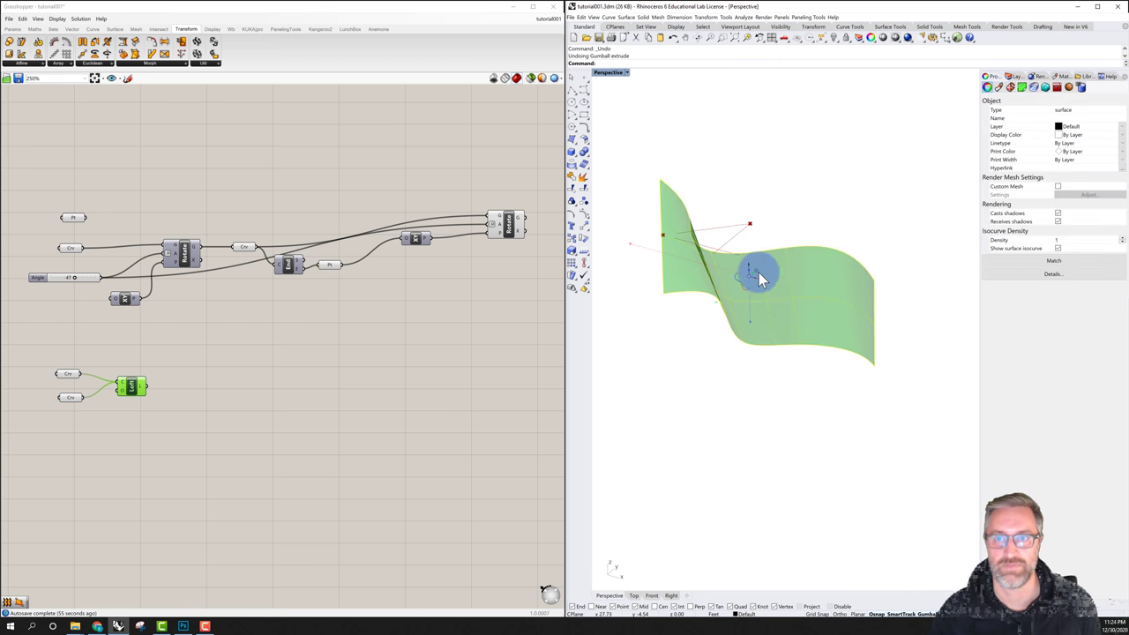
- Try moving the baked surface backward, away from the loft preview, and undo the move
{"action": "left_click_drag", "start_coordinate": [755, 276], "coordinate": [877, 192]}
{"action": "left_click", "coordinate": [852, 142]}
{"action": "right_click_drag", "start_coordinate": [853, 139], "coordinate": [818, 228]}
{"action": "key", "text": "ctrl+z"}
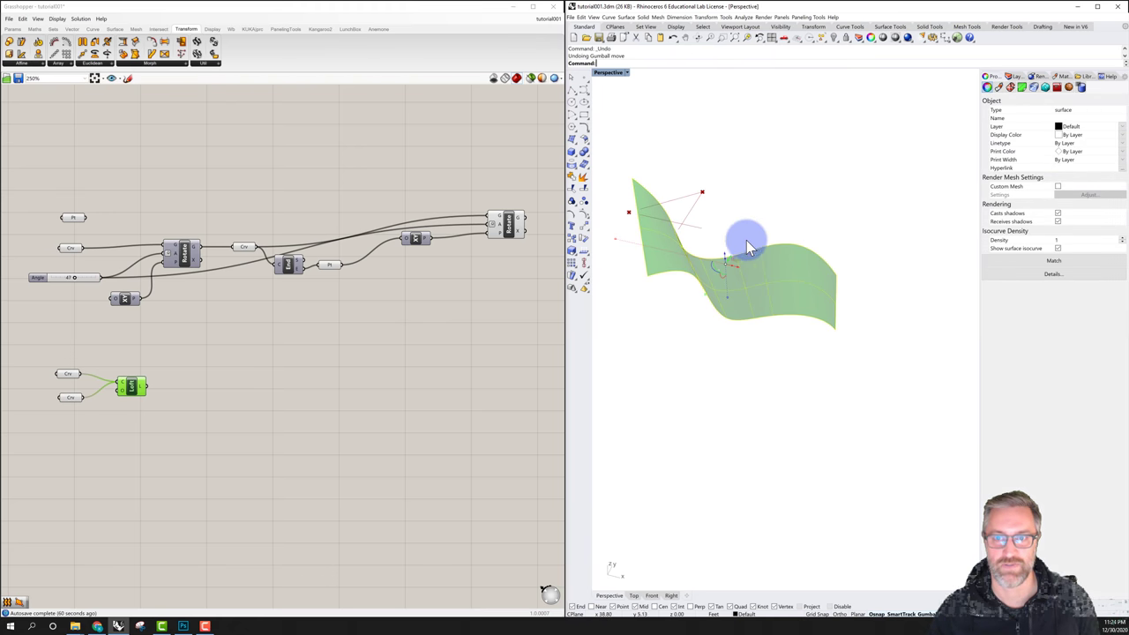
- Move the baked surface behind the live loft preview so the two are separated
{"action": "scroll", "coordinate": [746, 255], "scroll_direction": "up", "scroll_amount": 5}
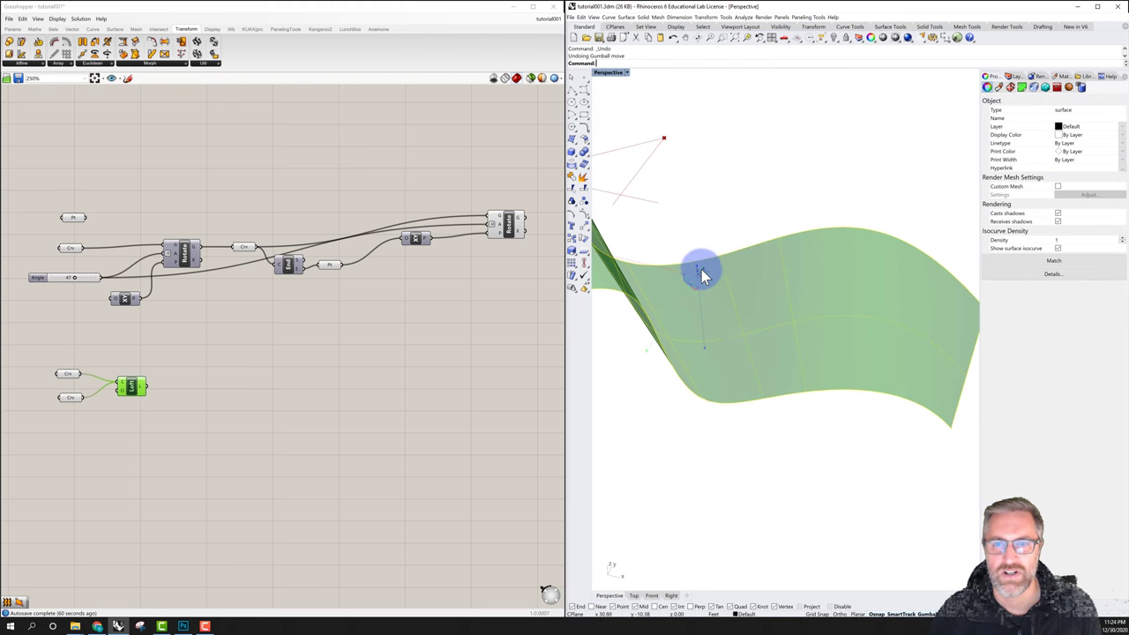
{"action": "left_click_drag", "start_coordinate": [703, 276], "coordinate": [727, 229]}
{"action": "right_click_drag", "start_coordinate": [727, 229], "coordinate": [797, 242]}
{"action": "scroll", "coordinate": [756, 272], "scroll_direction": "down", "scroll_amount": 2}
{"action": "scroll", "coordinate": [830, 304], "scroll_direction": "down", "scroll_amount": 3}
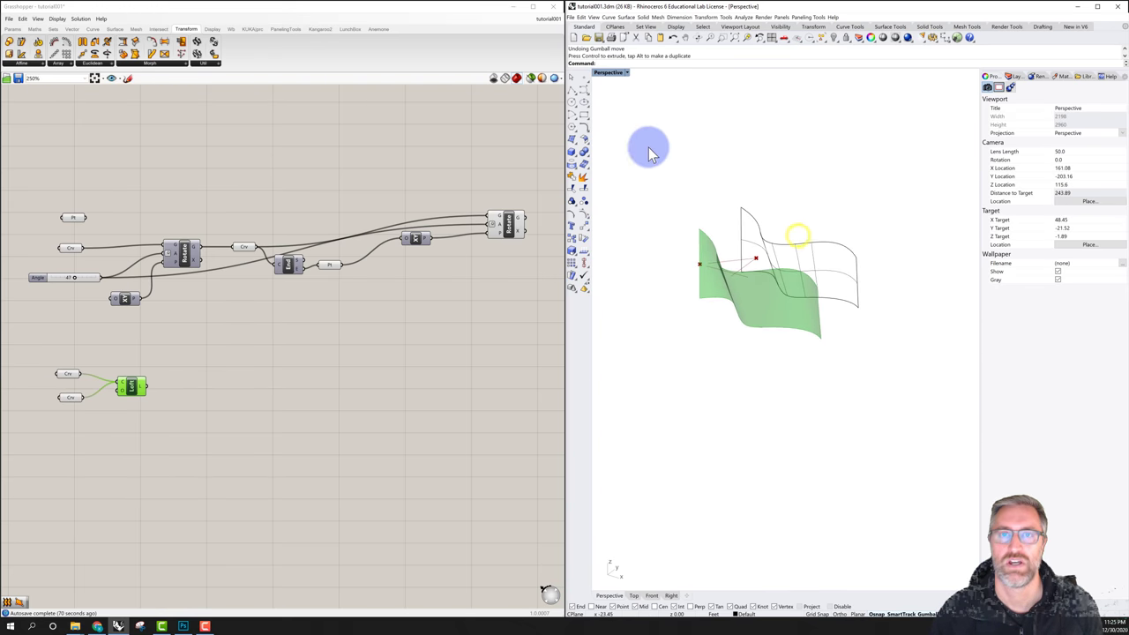
- Switch the Perspective viewport's display mode to Ghosted
{"action": "left_click", "coordinate": [602, 77]}
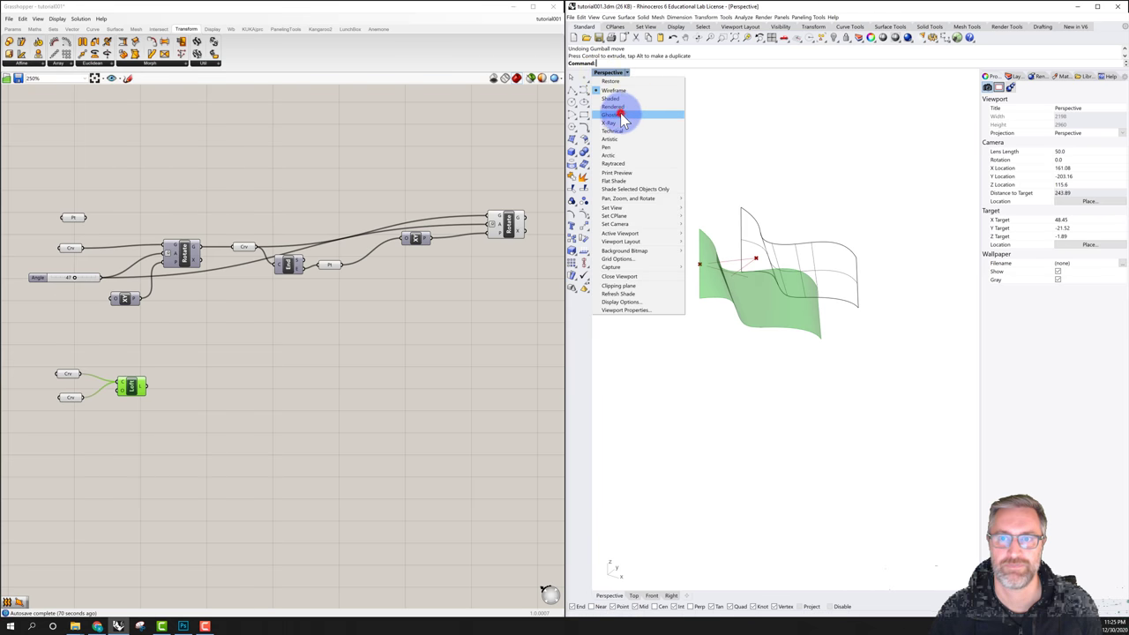
{"action": "left_click", "coordinate": [620, 112]}
{"action": "left_click", "coordinate": [801, 229]}
{"action": "scroll", "coordinate": [790, 243], "scroll_direction": "up", "scroll_amount": 2}
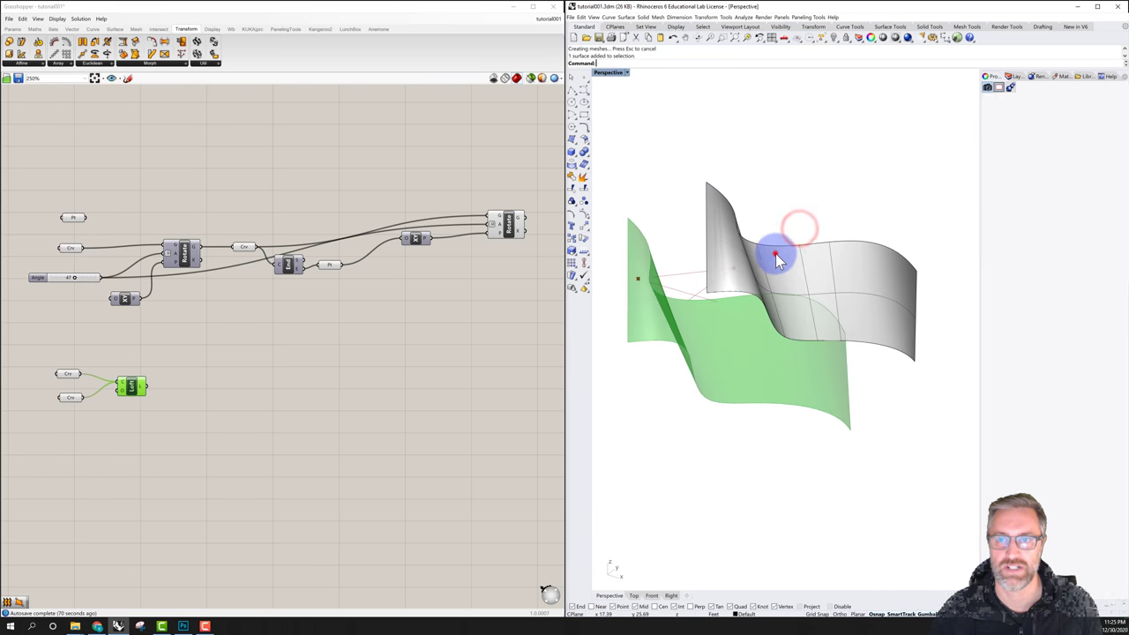
- Select the baked surface and examine it beside the live loft preview
{"action": "left_click", "coordinate": [776, 252]}
{"action": "left_click", "coordinate": [779, 210]}
{"action": "left_click", "coordinate": [763, 255]}
{"action": "mouse_move", "coordinate": [788, 248]}
{"action": "right_mouse_down"}
{"action": "mouse_move", "coordinate": [774, 252]}
{"action": "mouse_move", "coordinate": [777, 233]}
{"action": "right_mouse_up"}
{"action": "scroll", "coordinate": [772, 234], "scroll_direction": "down", "scroll_amount": 2}
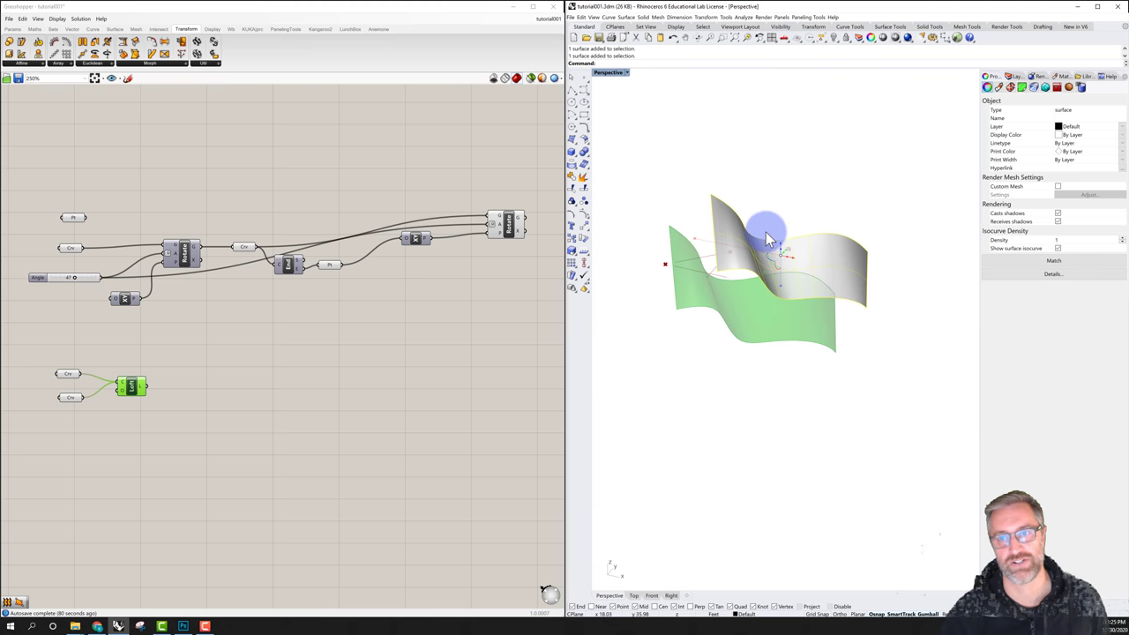
{"action": "left_click", "coordinate": [752, 293]}
- Delete the Loft component and its two Curve parameters, leaving the rotation definition on the canvas
{"action": "left_click", "coordinate": [145, 364]}
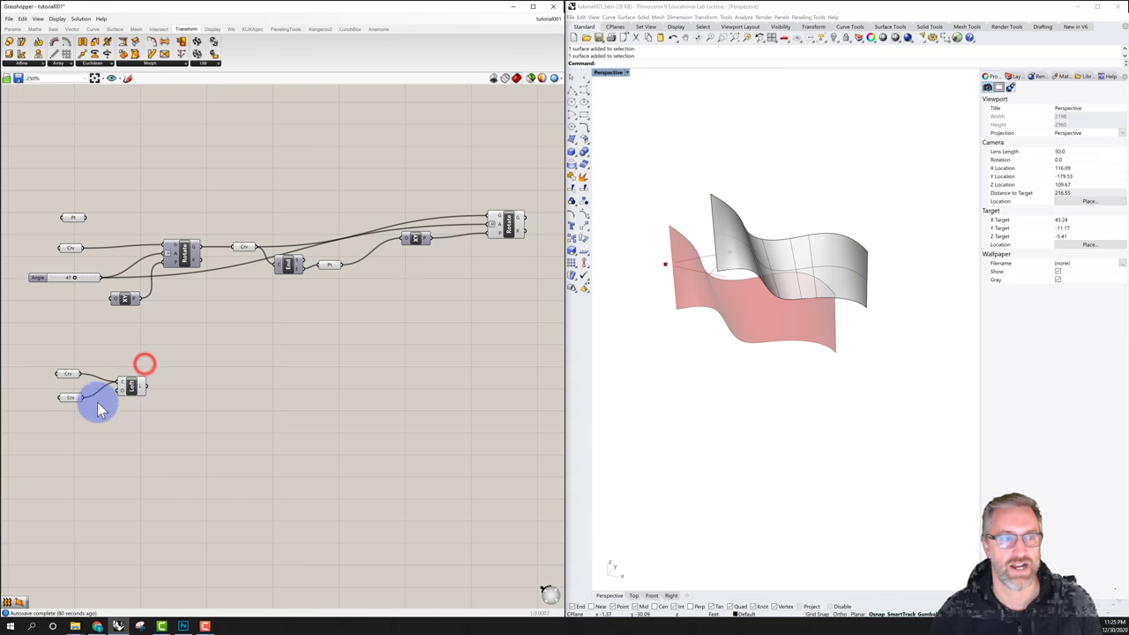
{"action": "left_click", "coordinate": [126, 385]}
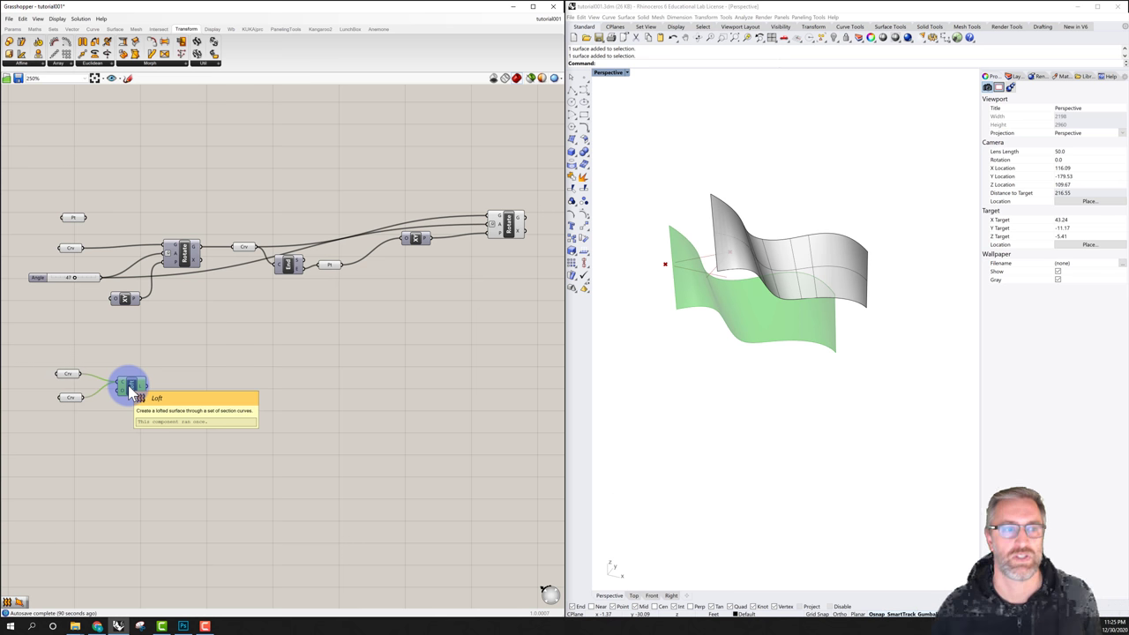
{"action": "left_click_drag", "start_coordinate": [39, 353], "coordinate": [172, 425]}
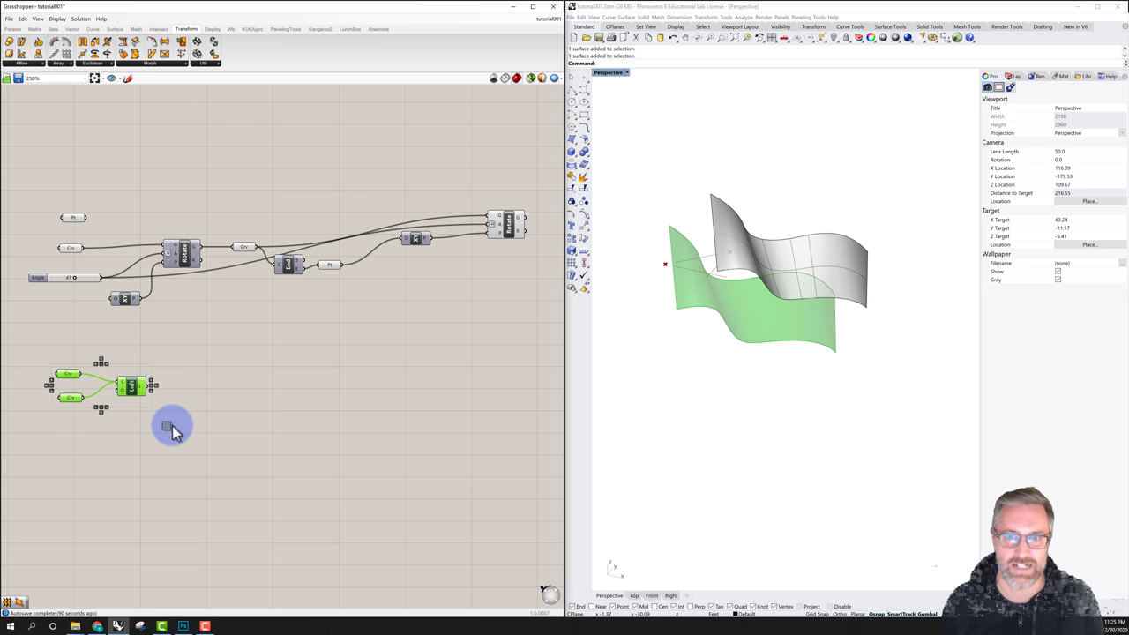
{"action": "key", "text": "Delete"}
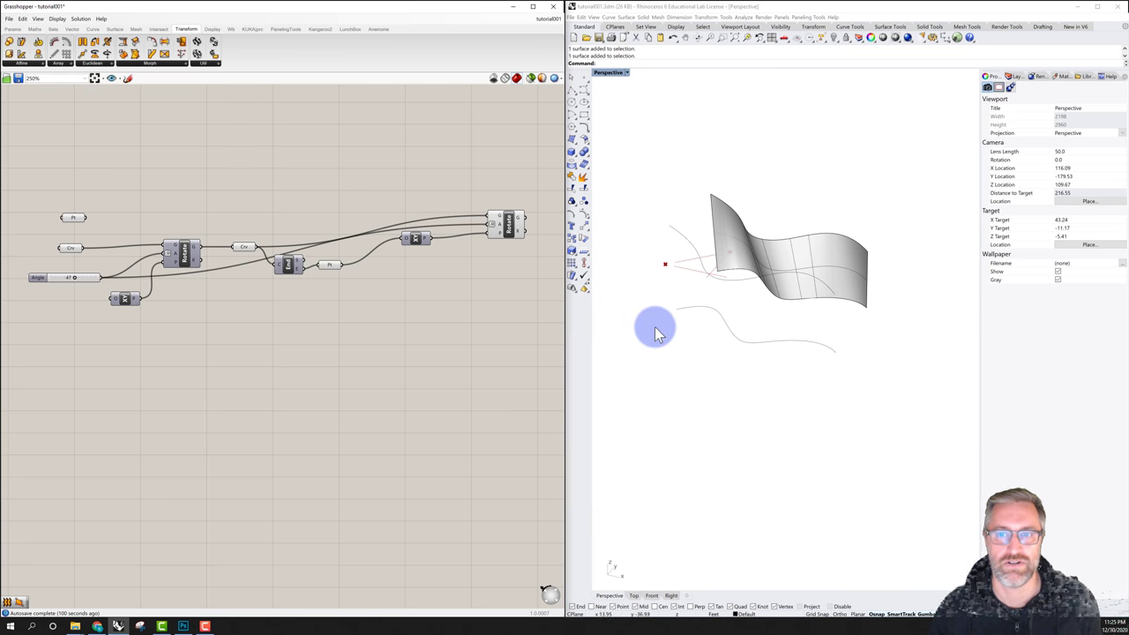
- Delete the baked surface and the two loft curves from the Rhino model, leaving only the linkage geometry
{"action": "left_click_drag", "start_coordinate": [844, 373], "coordinate": [796, 278]}
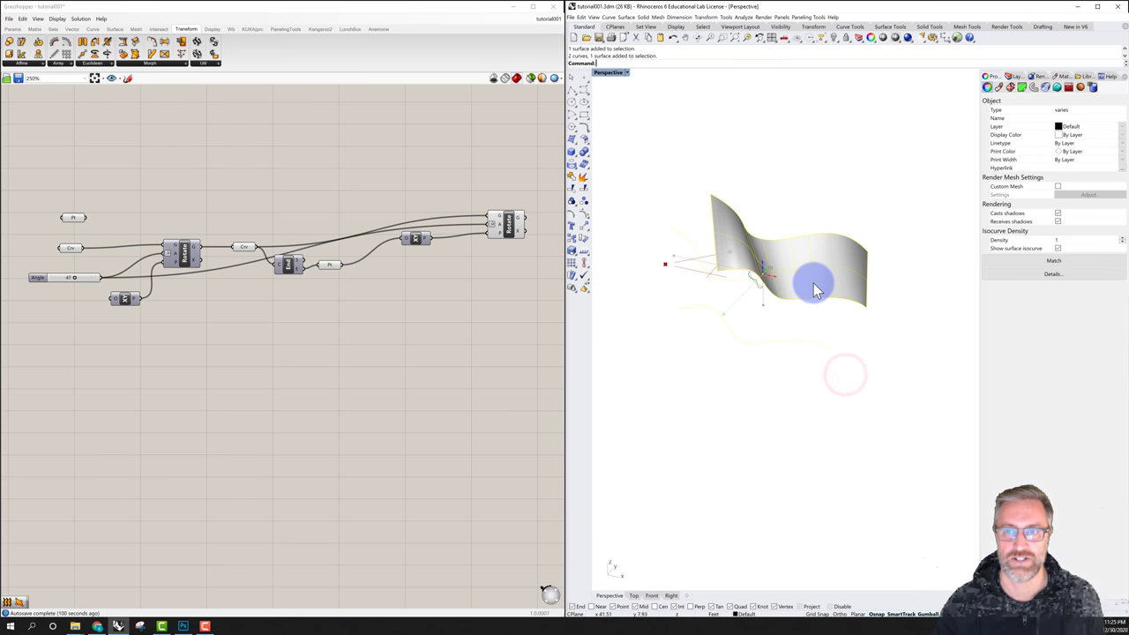
{"action": "key", "text": "Delete"}
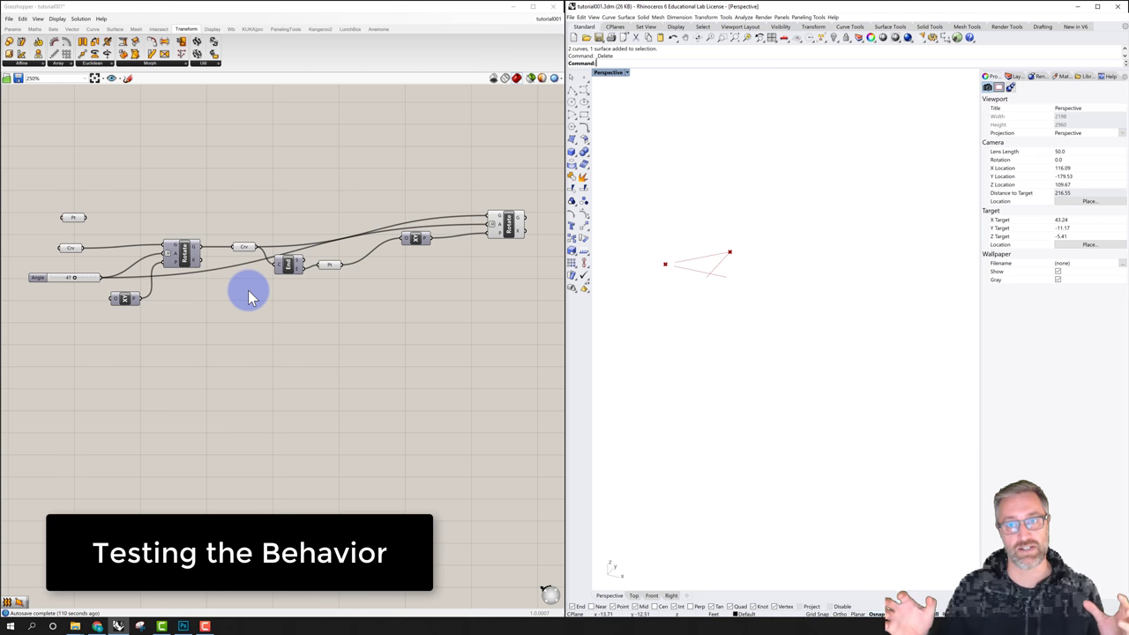
- Vary the Angle slider to test how the linkage rotates, finishing with the angle at 51
{"action": "left_click", "coordinate": [75, 280]}
{"action": "mouse_move", "coordinate": [75, 281]}
{"action": "left_mouse_down"}
{"action": "mouse_move", "coordinate": [99, 281]}
{"action": "mouse_move", "coordinate": [54, 277]}
{"action": "mouse_move", "coordinate": [66, 282]}
{"action": "left_mouse_up"}
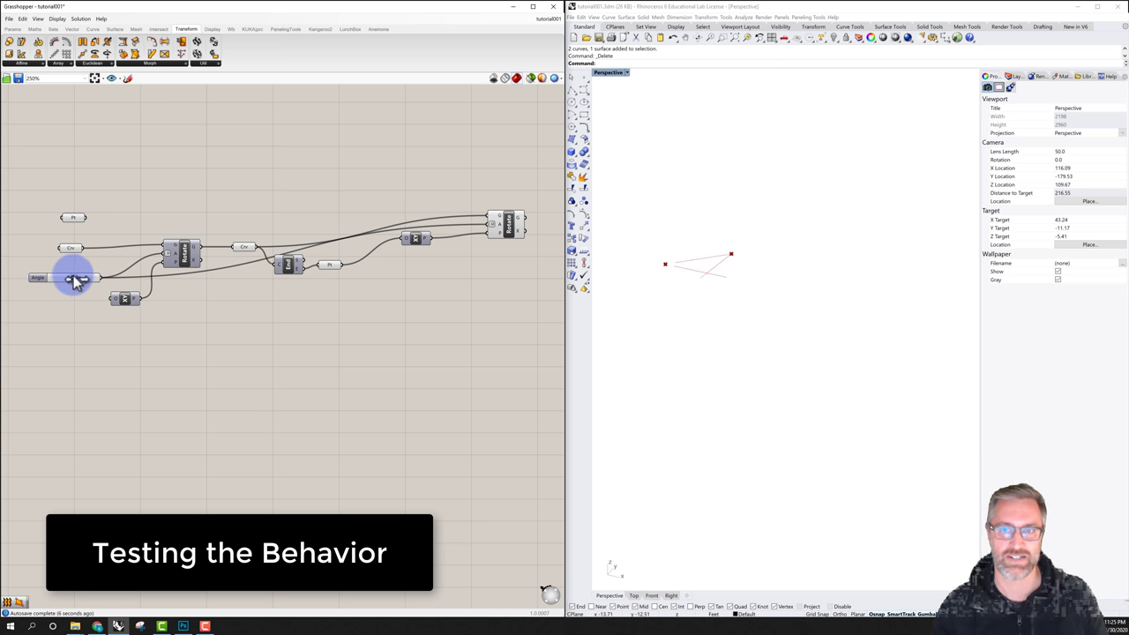
{"action": "mouse_move", "coordinate": [89, 279]}
{"action": "left_mouse_down"}
{"action": "mouse_move", "coordinate": [98, 275]}
{"action": "mouse_move", "coordinate": [61, 277]}
{"action": "mouse_move", "coordinate": [71, 282]}
{"action": "left_mouse_up"}
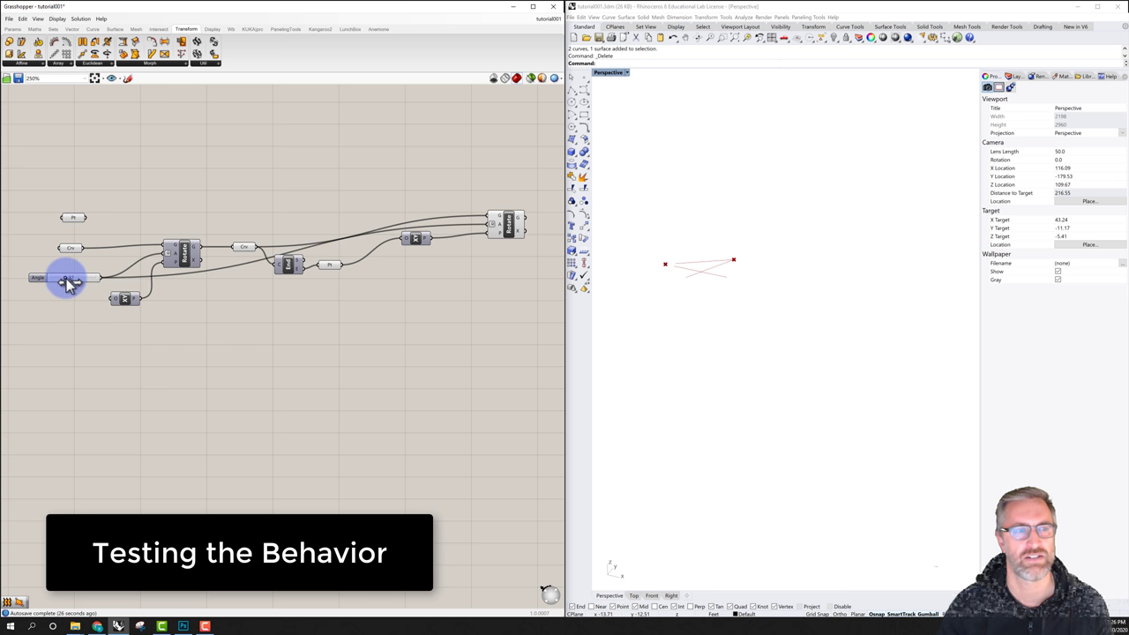
{"action": "left_click_drag", "start_coordinate": [65, 280], "coordinate": [78, 280]}
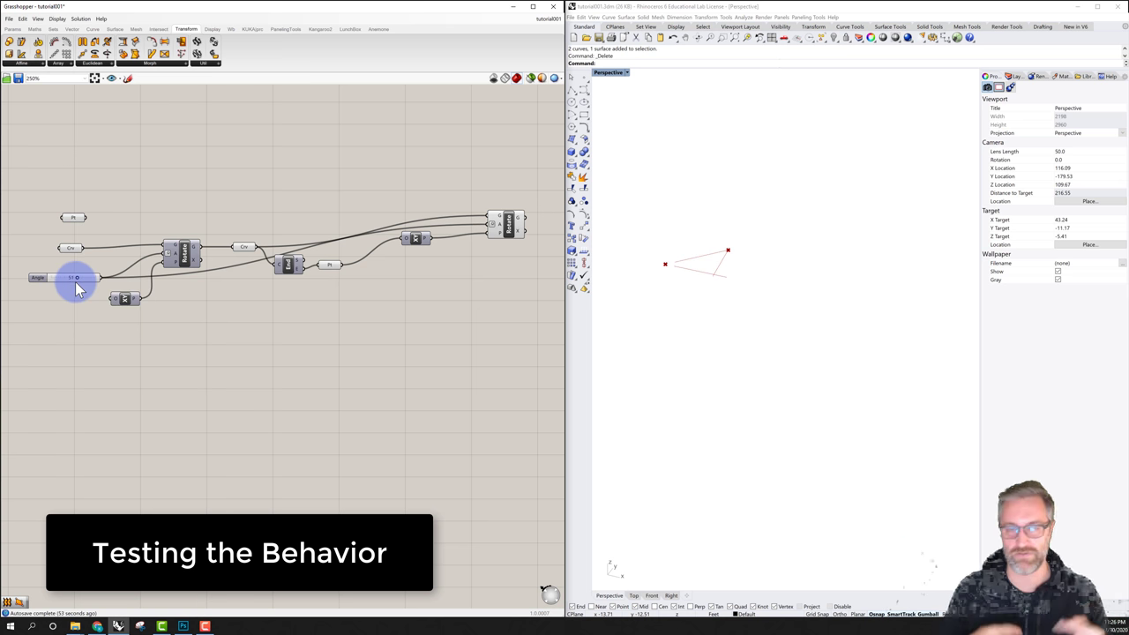
{"action": "left_click_drag", "start_coordinate": [76, 283], "coordinate": [77, 283]}
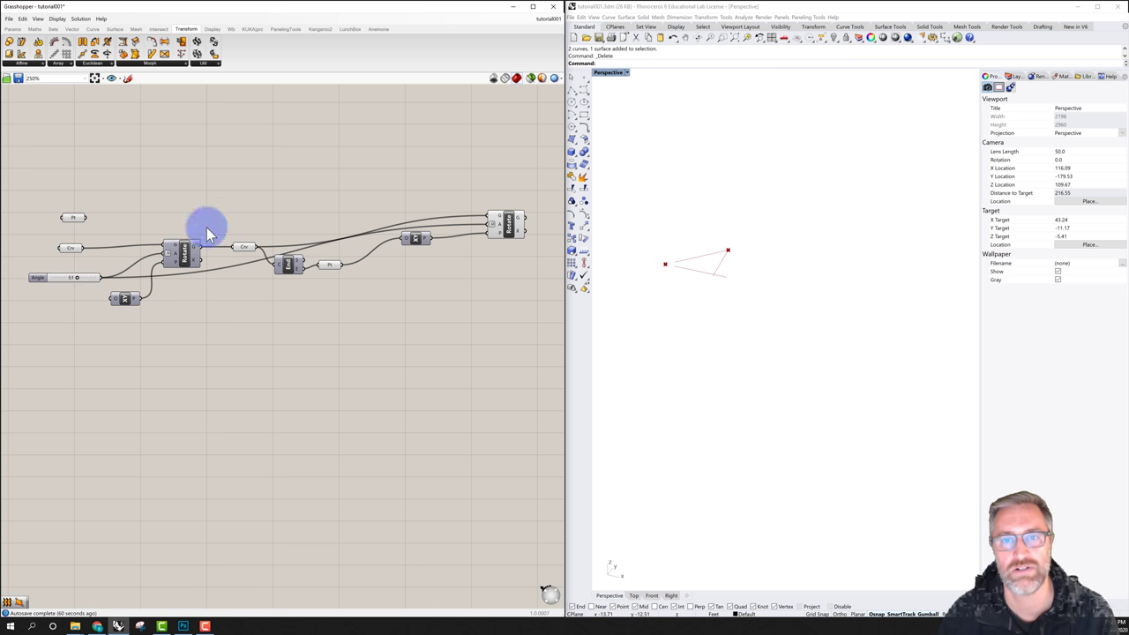
- Save both the Rhino model tutorial001.3dm and the Grasshopper definition tutorial001 under their existing names
{"action": "left_click", "coordinate": [613, 106]}
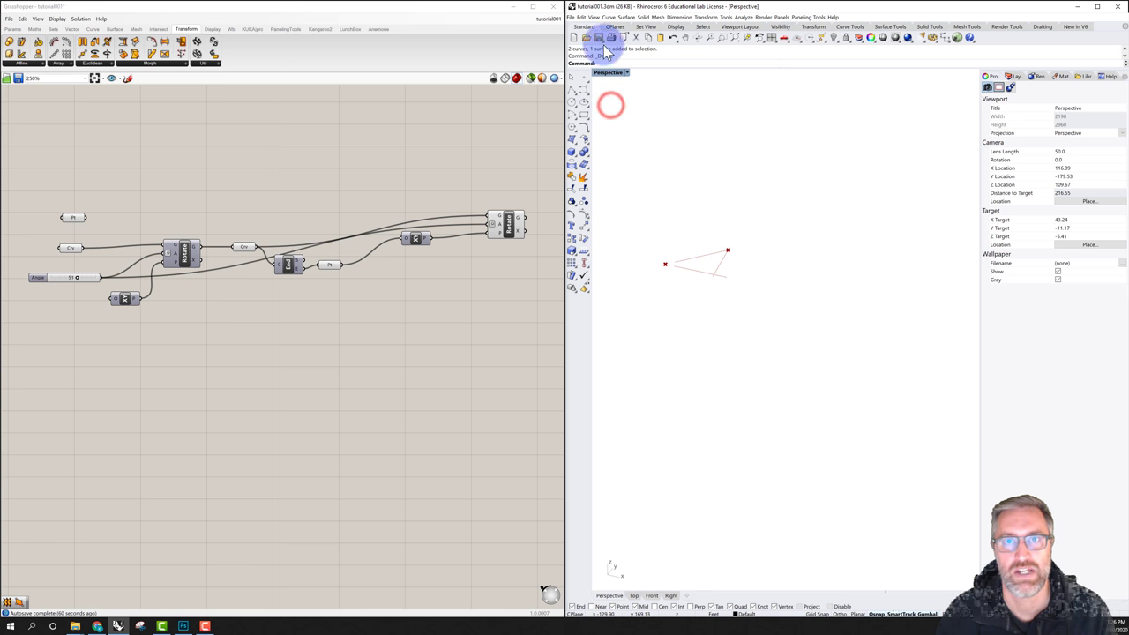
{"action": "left_click", "coordinate": [598, 39]}
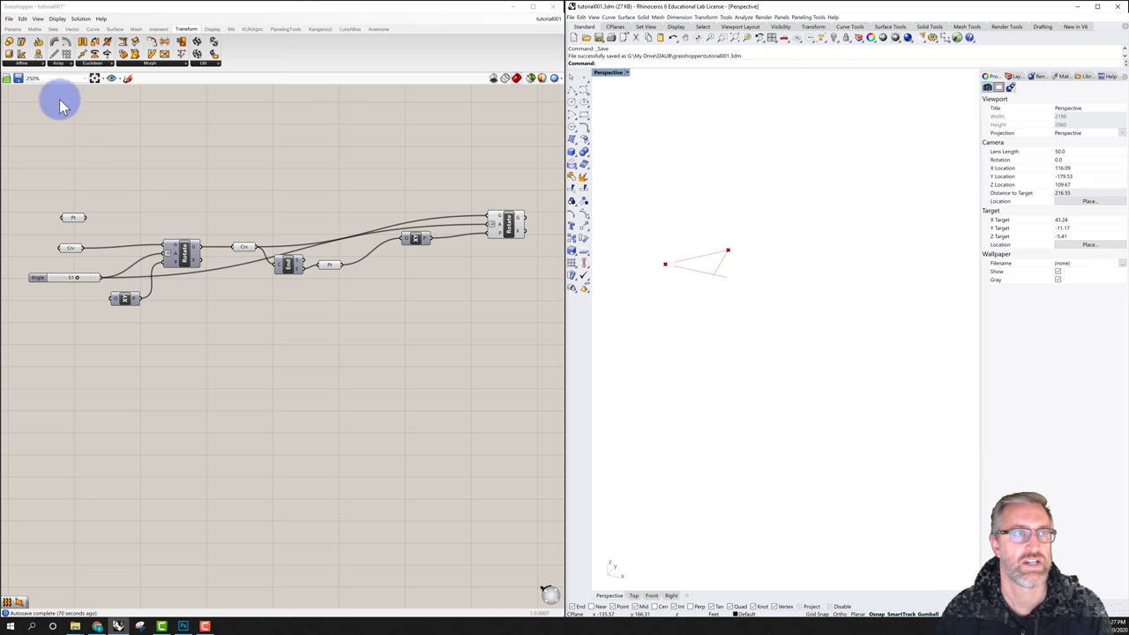
{"action": "left_click", "coordinate": [10, 18]}
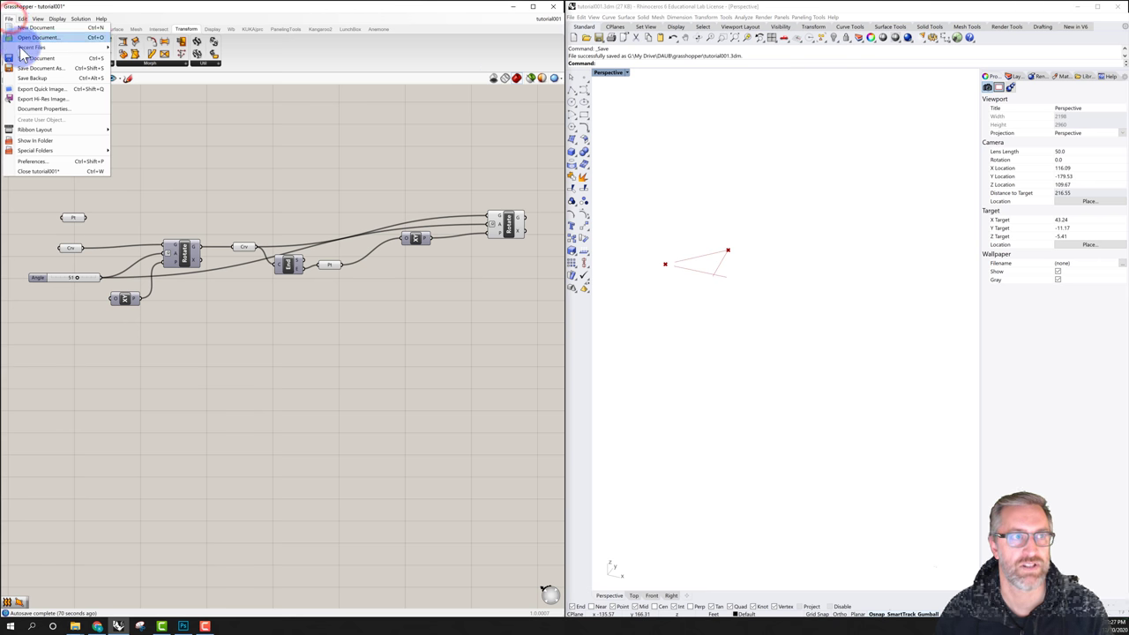
{"action": "left_click", "coordinate": [36, 58]}
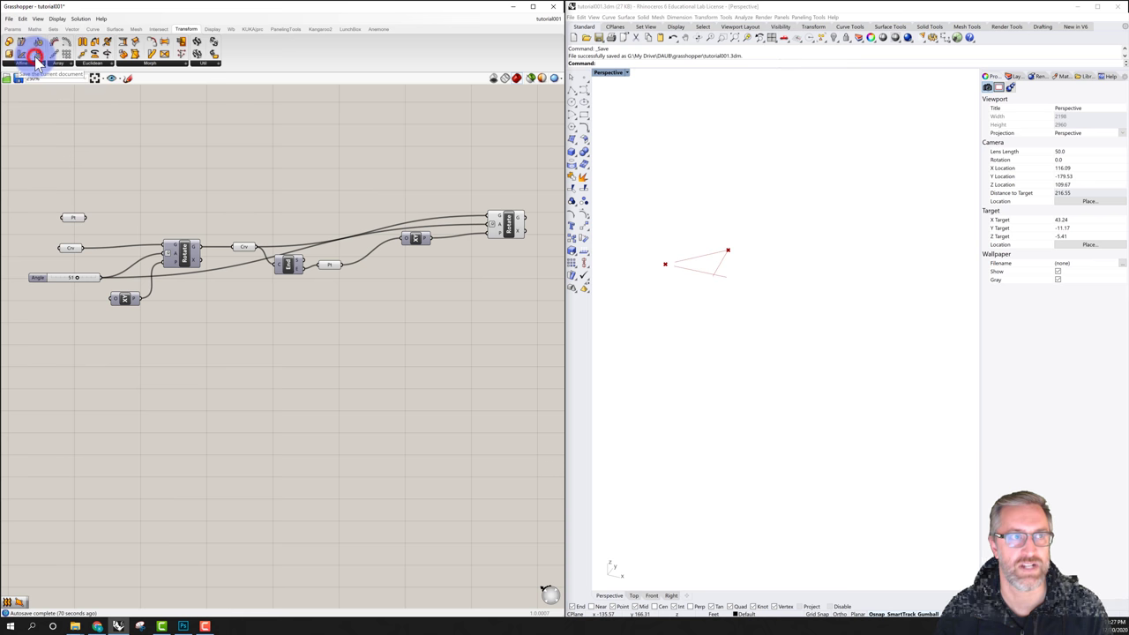
{"action": "left_click", "coordinate": [135, 141]}
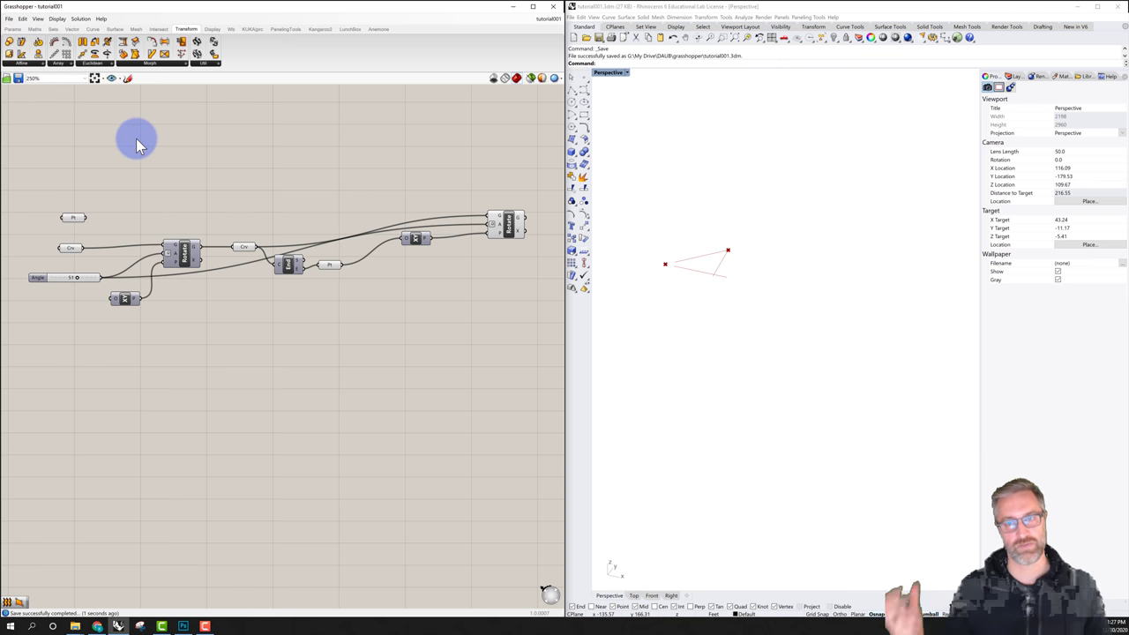